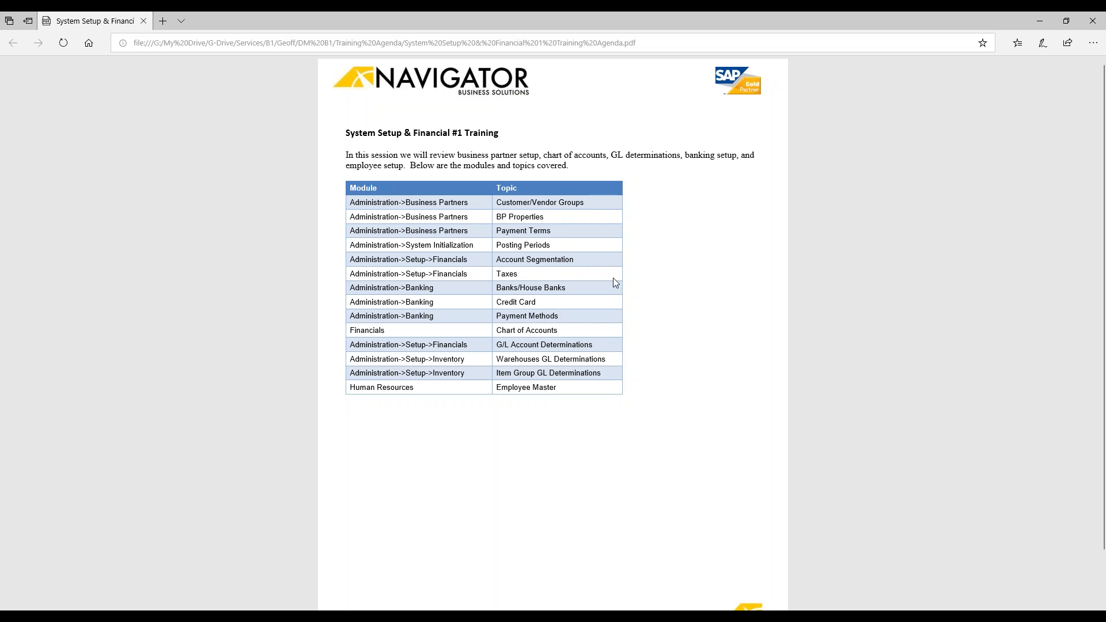
Switch to SAP Business One and check the connection status of the Viridan add-on in the Add-On Manager.
drag(229, 25, 1105, 26)
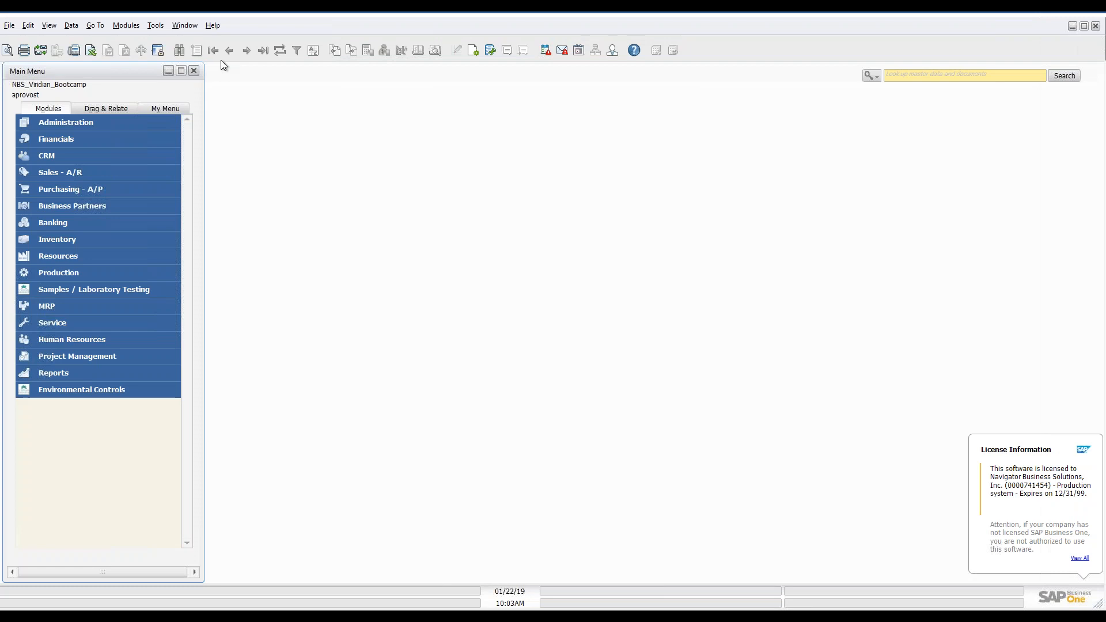
click(89, 122)
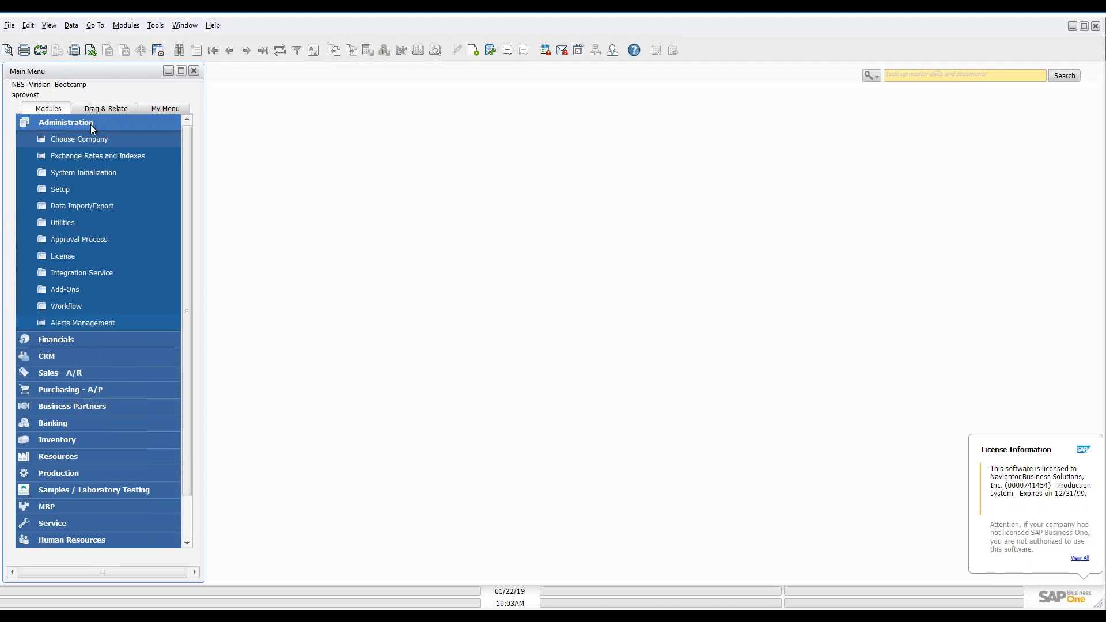
click(89, 289)
click(94, 306)
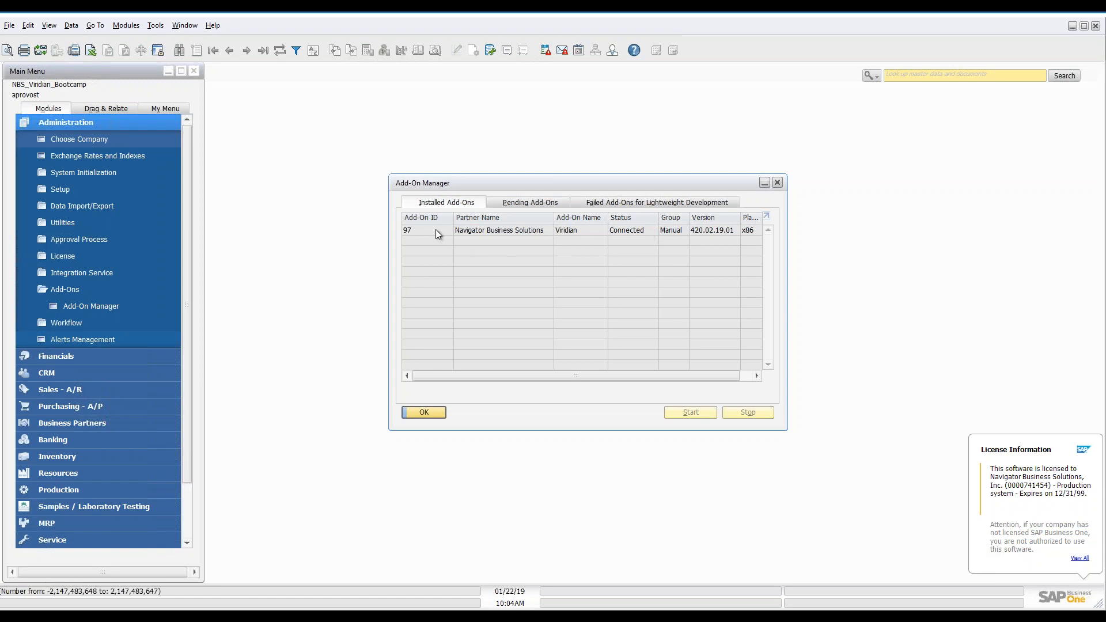
click(418, 229)
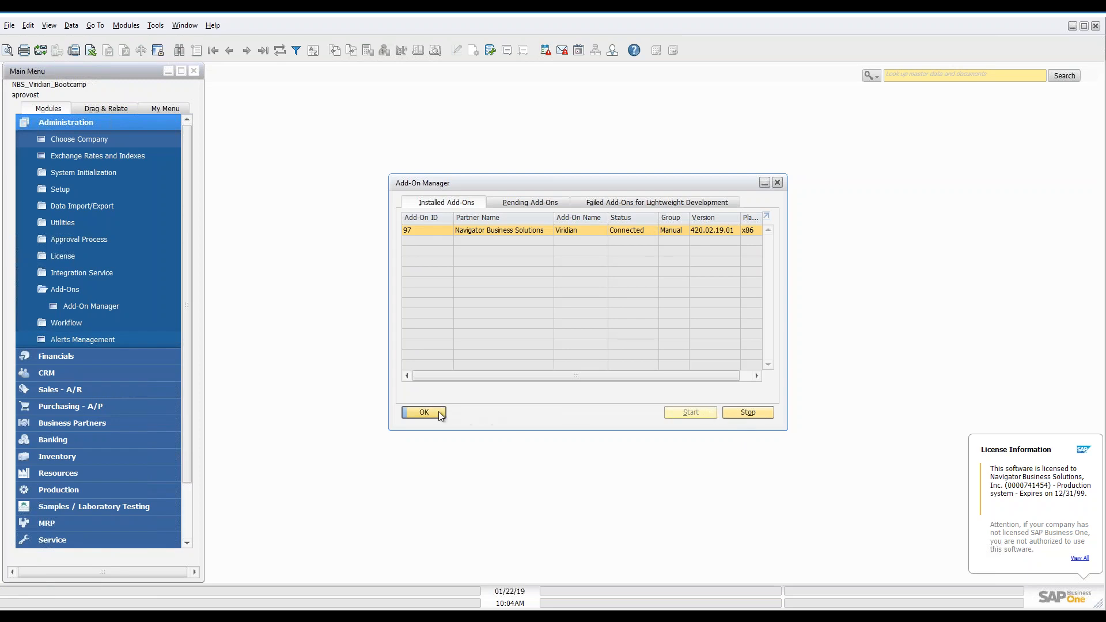
click(424, 411)
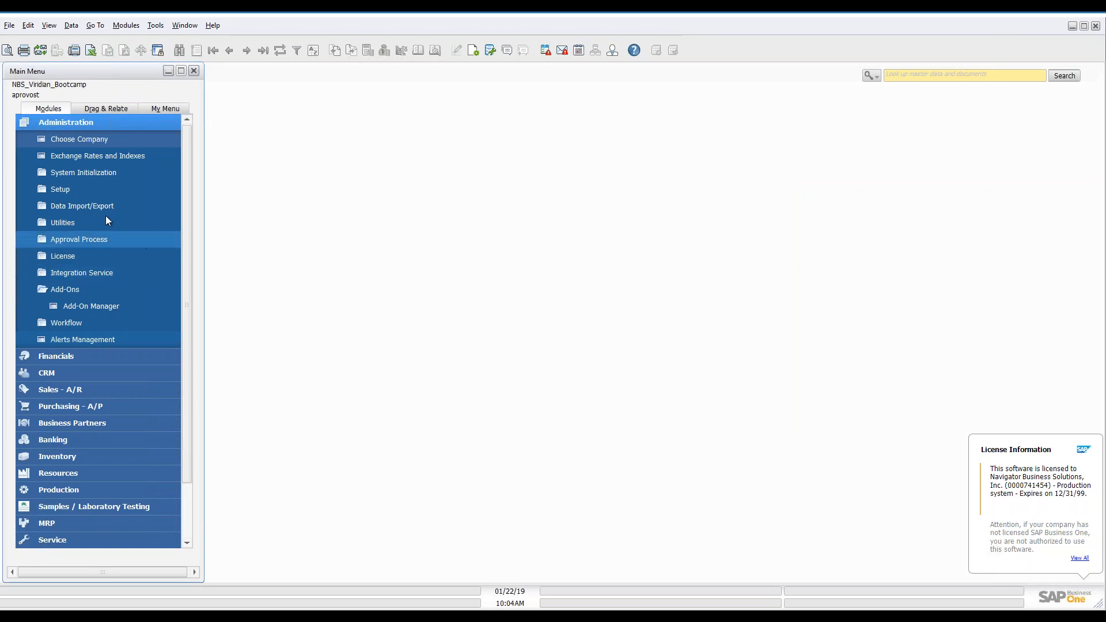
click(53, 122)
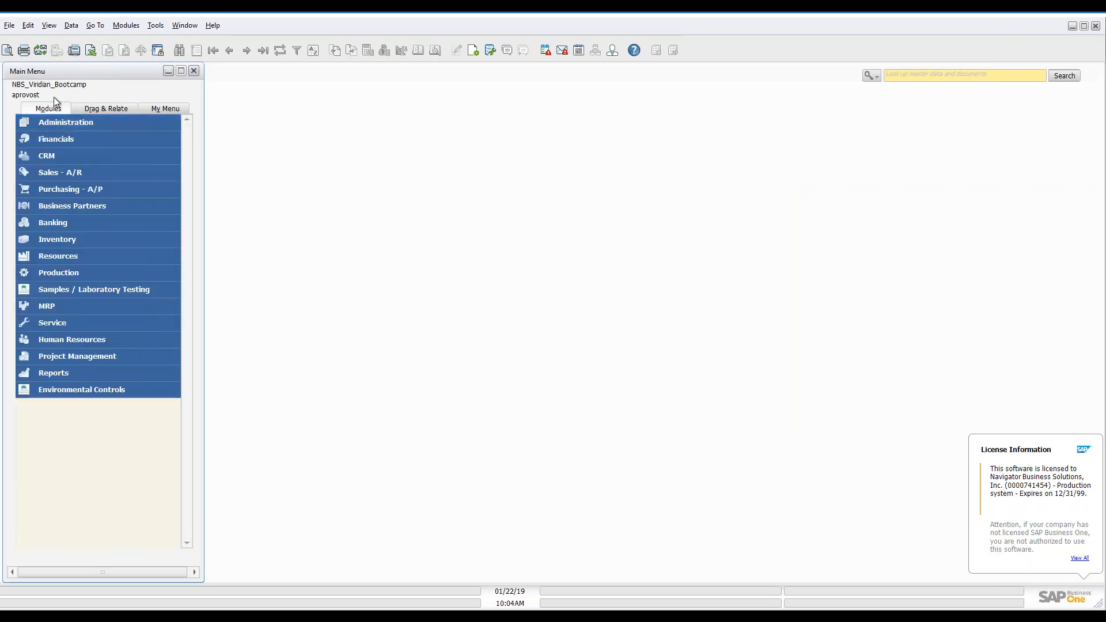
Turn on the display of System Information for fields and forms.
click(50, 26)
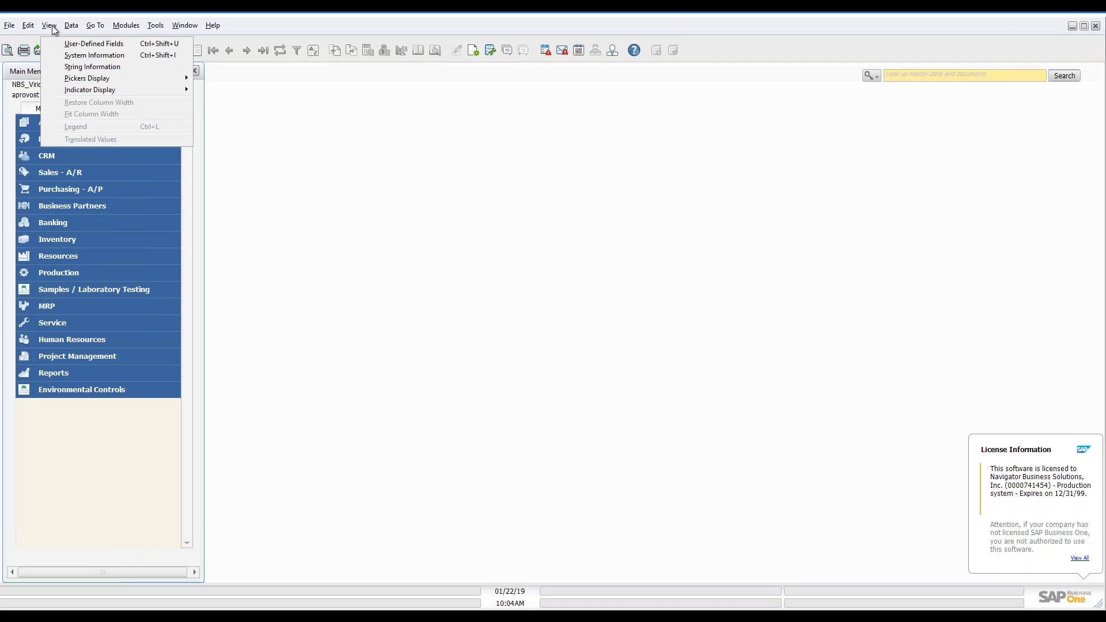
click(12, 26)
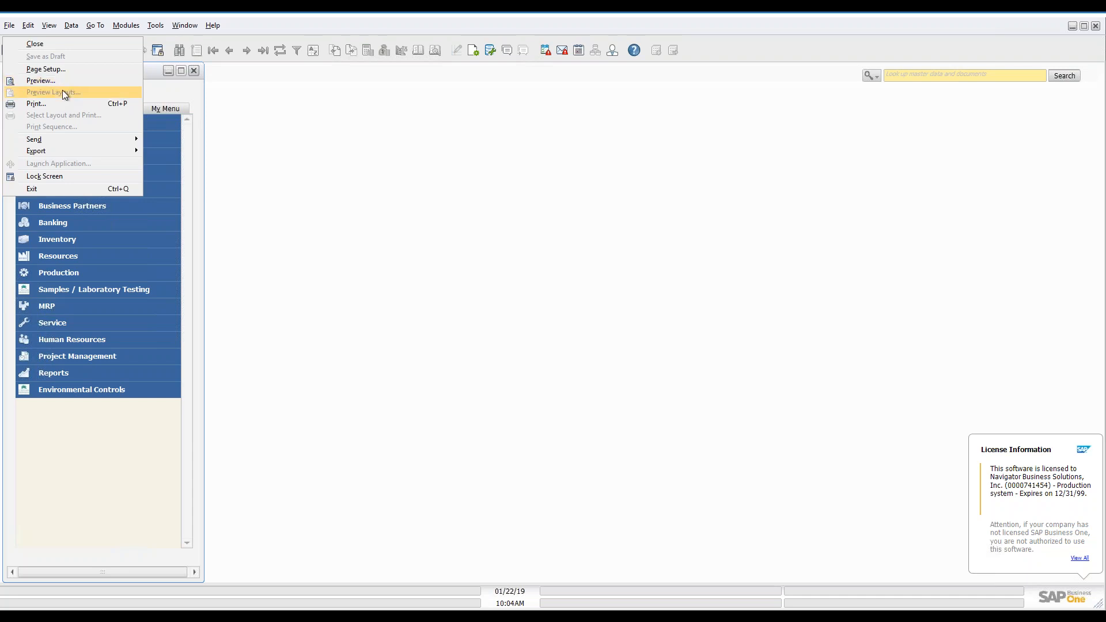
mouse_move(38, 27)
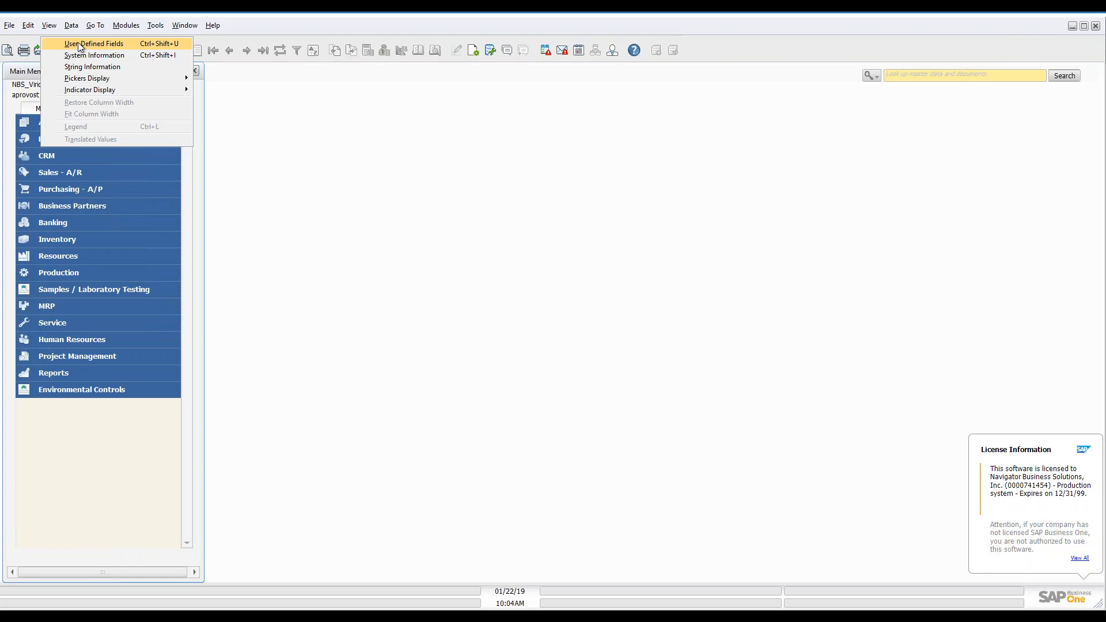
click(117, 54)
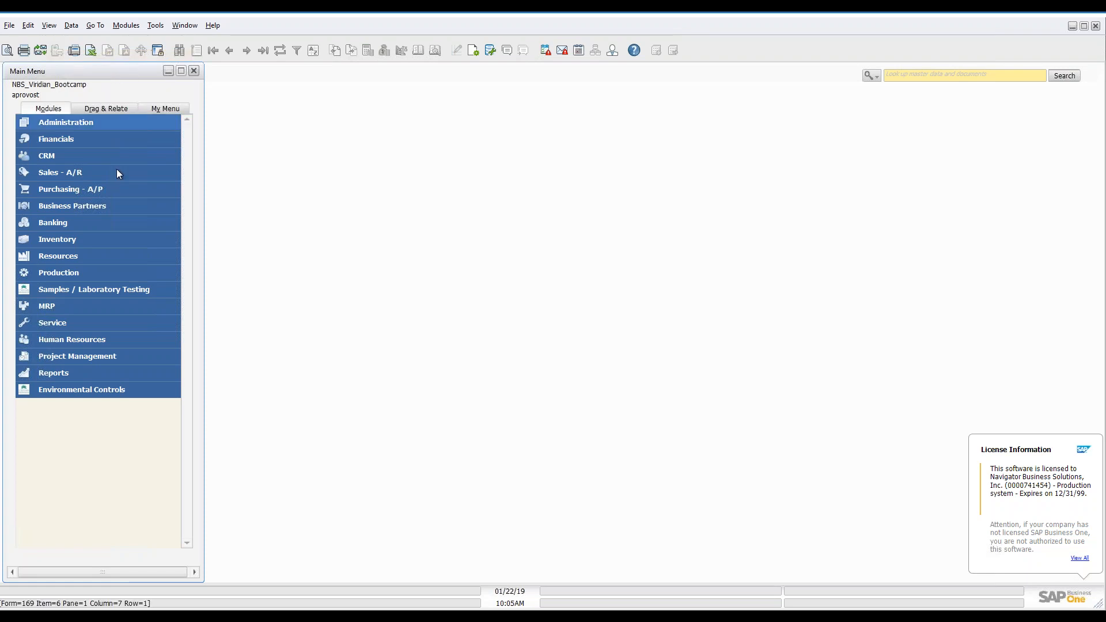
Open Business Partner Master Data, inspect the system information of its header fields, and close the form.
click(92, 225)
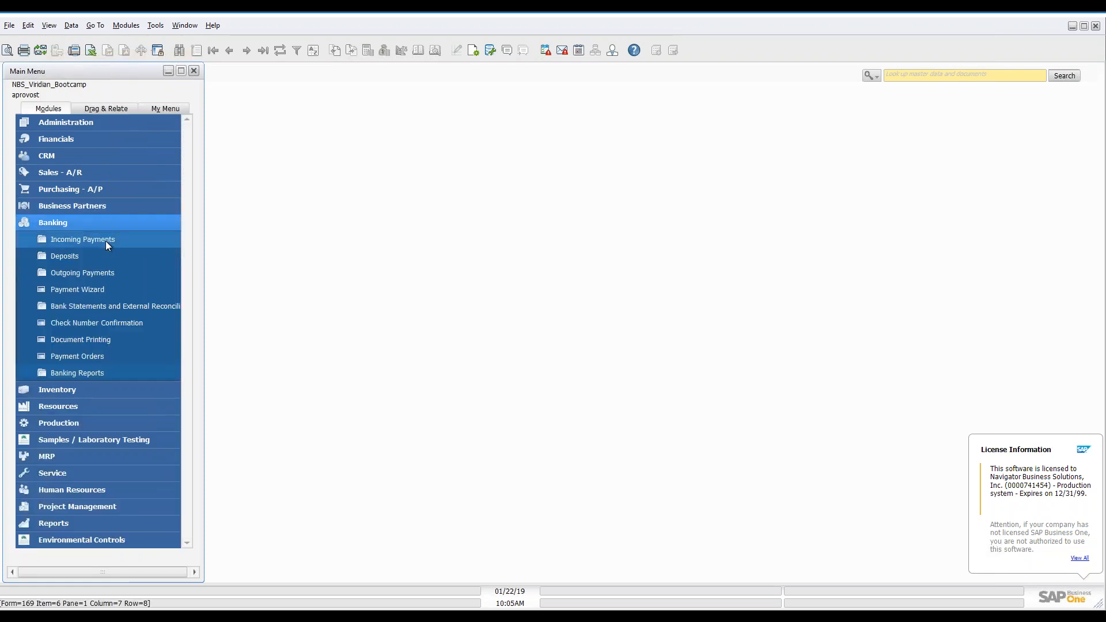
click(80, 203)
click(129, 223)
drag(433, 77, 576, 79)
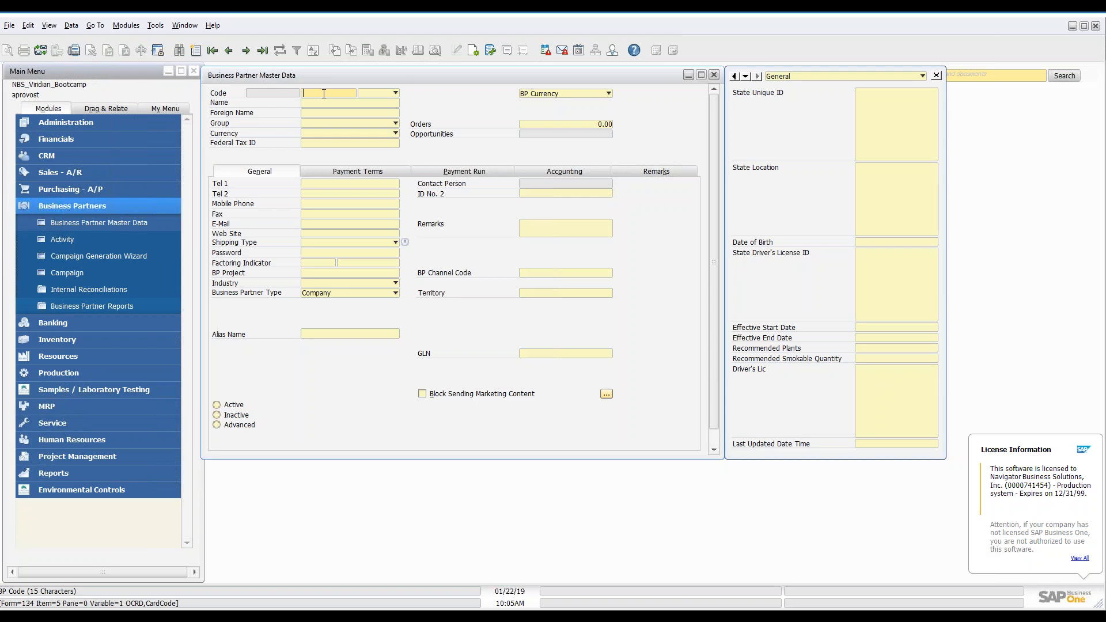
click(327, 103)
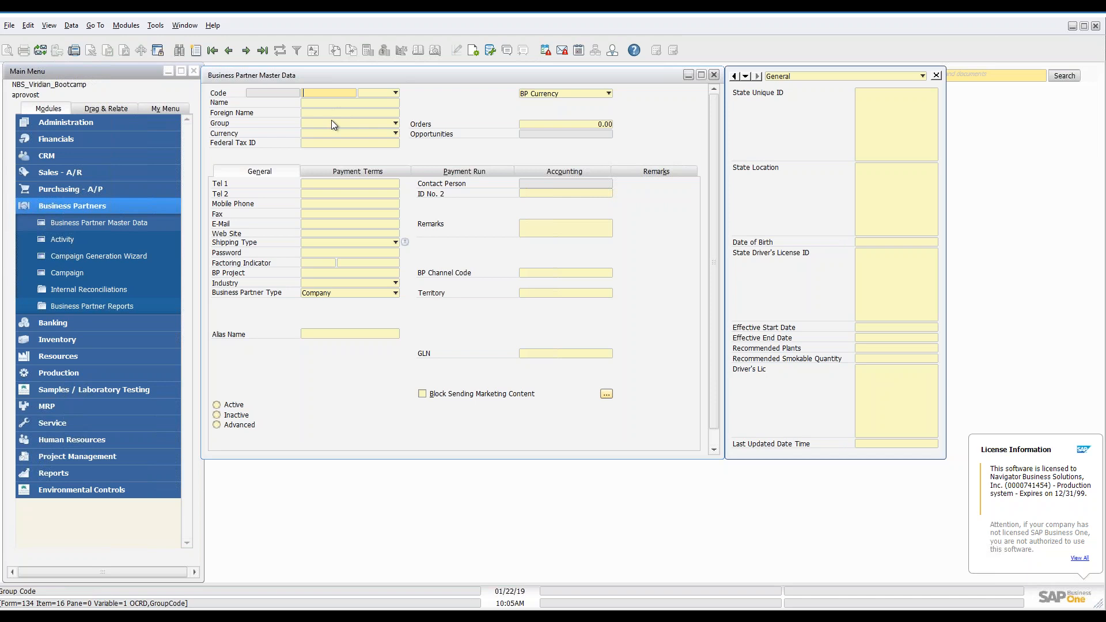
key(Tab)
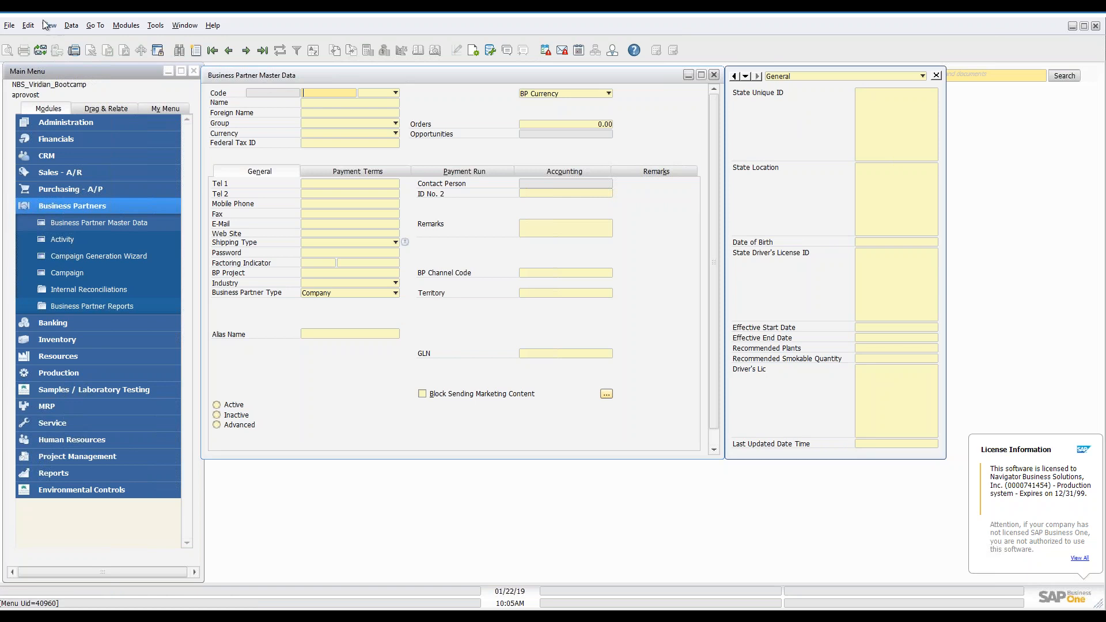
click(714, 75)
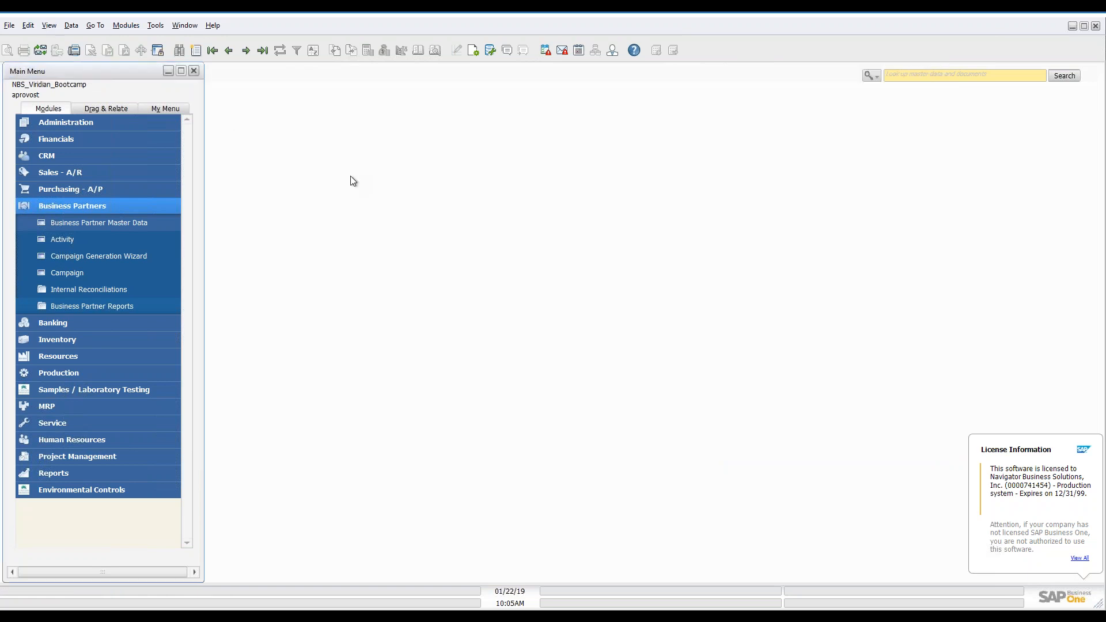
Open a Sales Order form, fit the column widths of its item table, and close the form.
click(46, 25)
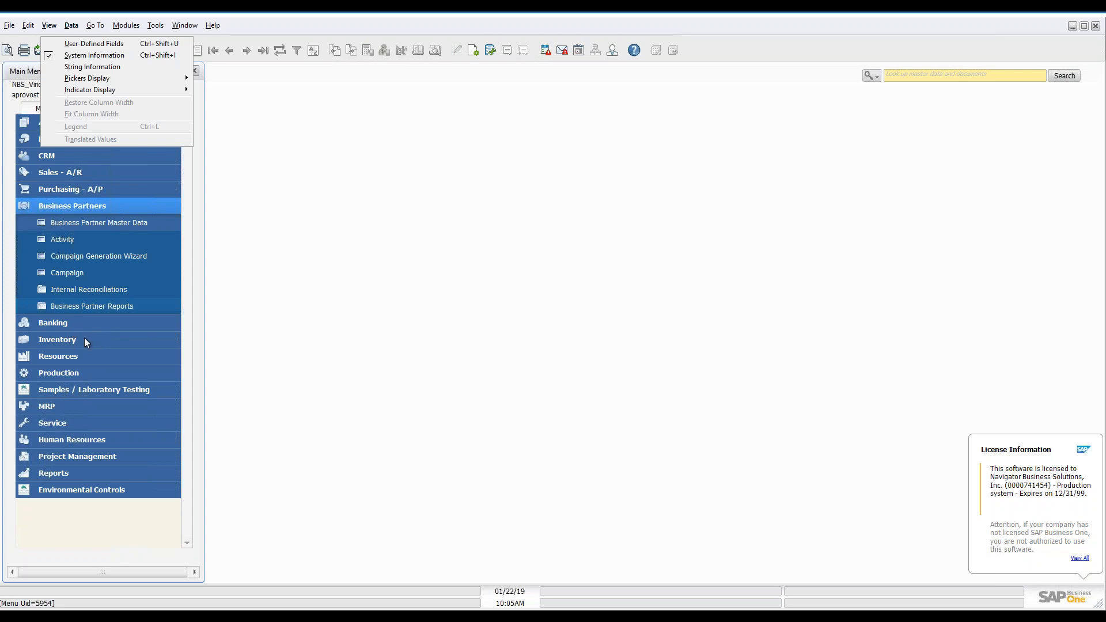
click(73, 173)
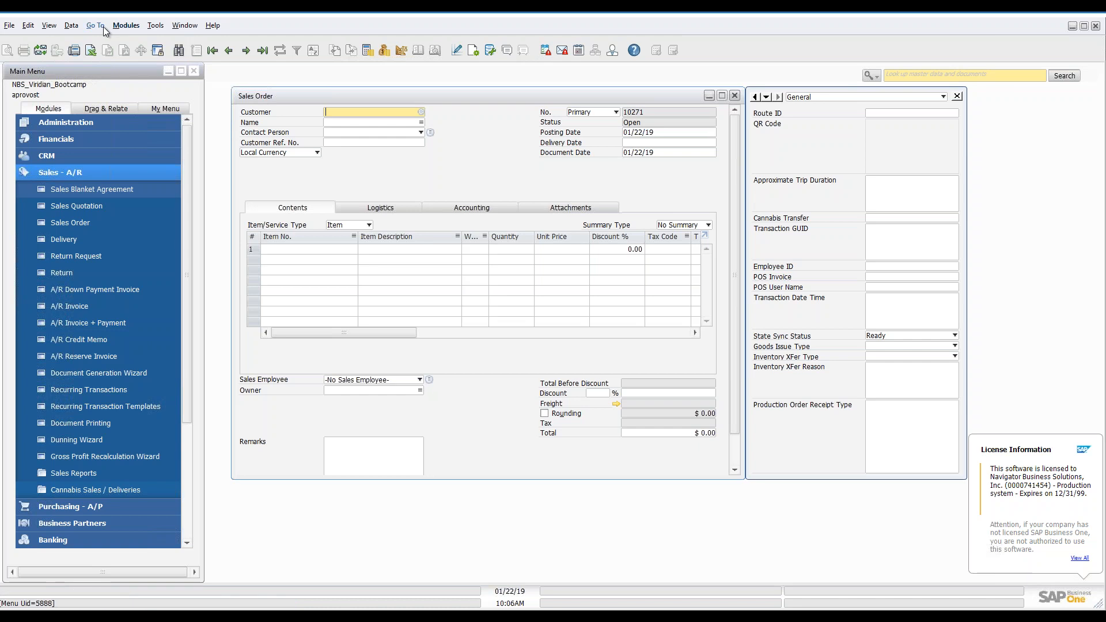
click(72, 26)
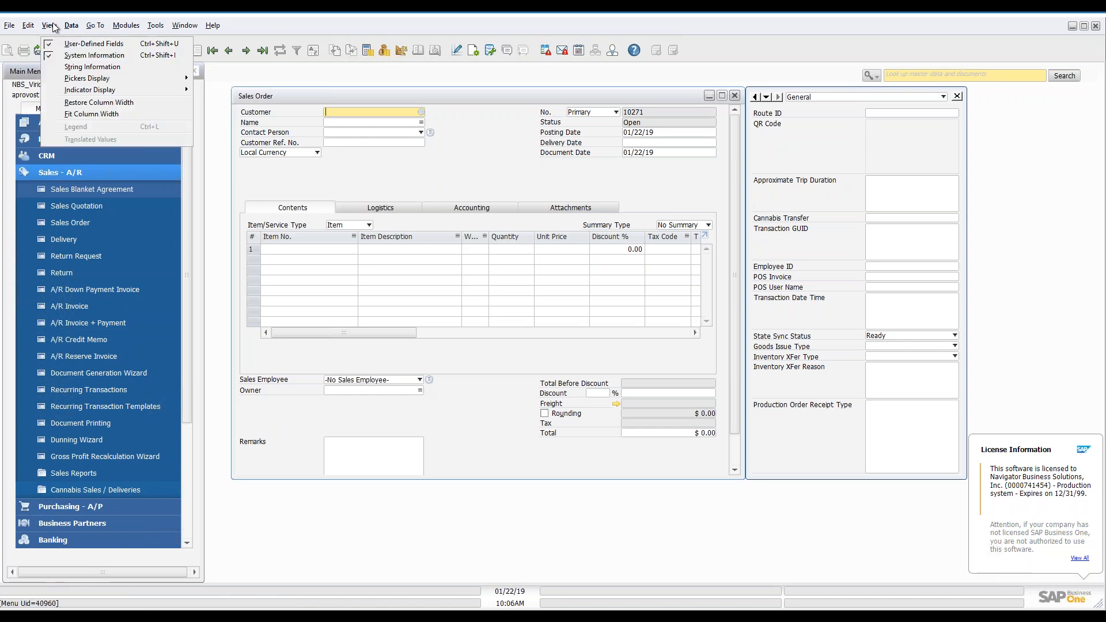
click(81, 114)
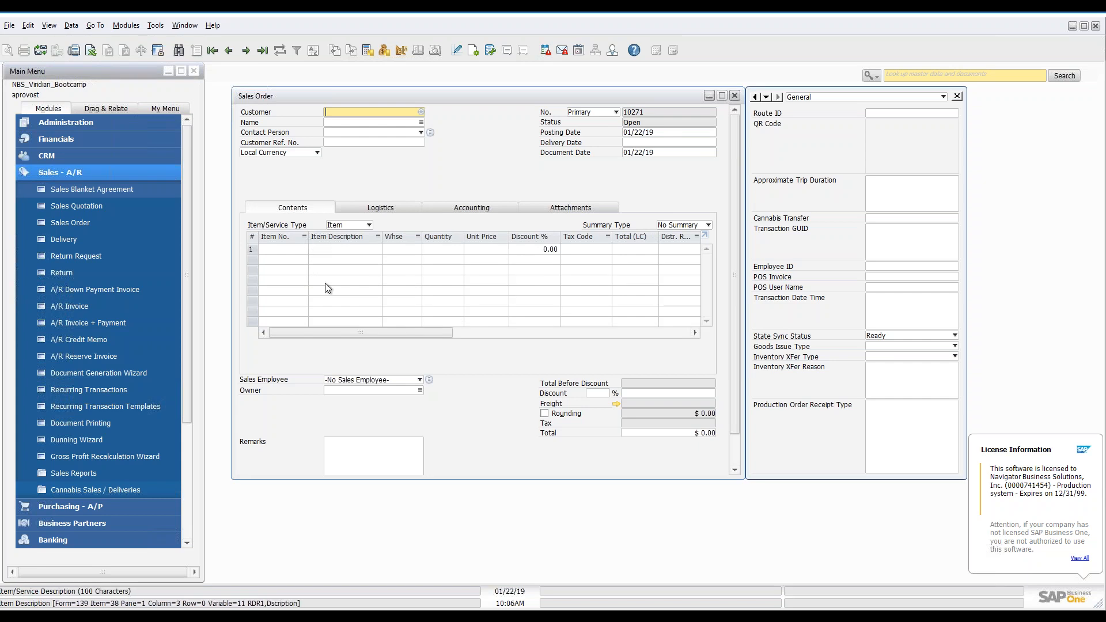
click(735, 96)
click(100, 173)
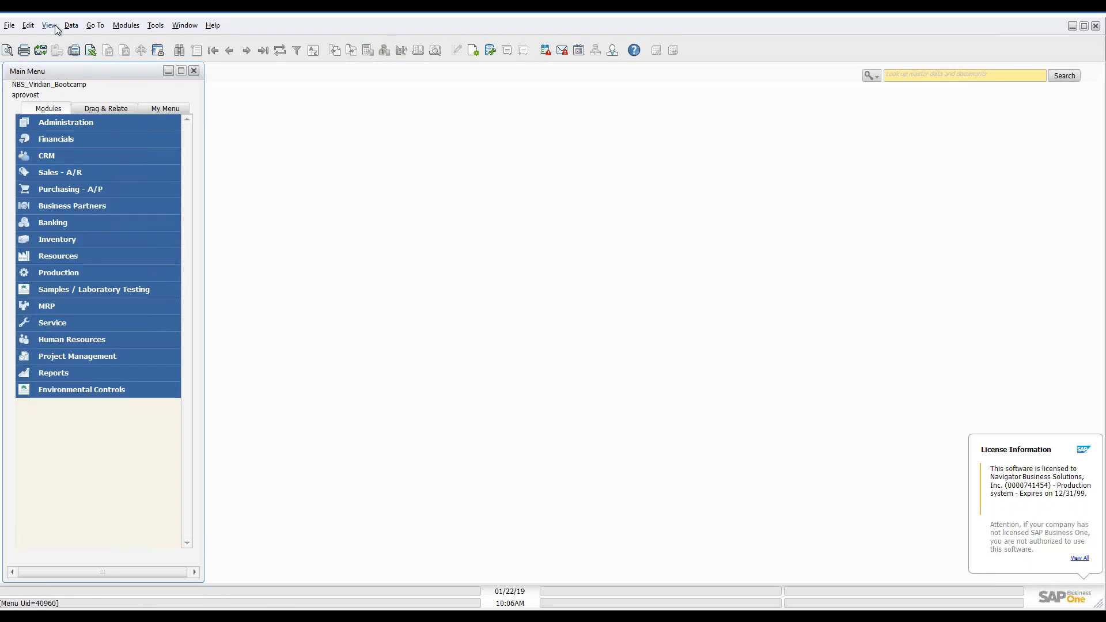
click(126, 25)
click(126, 26)
click(128, 26)
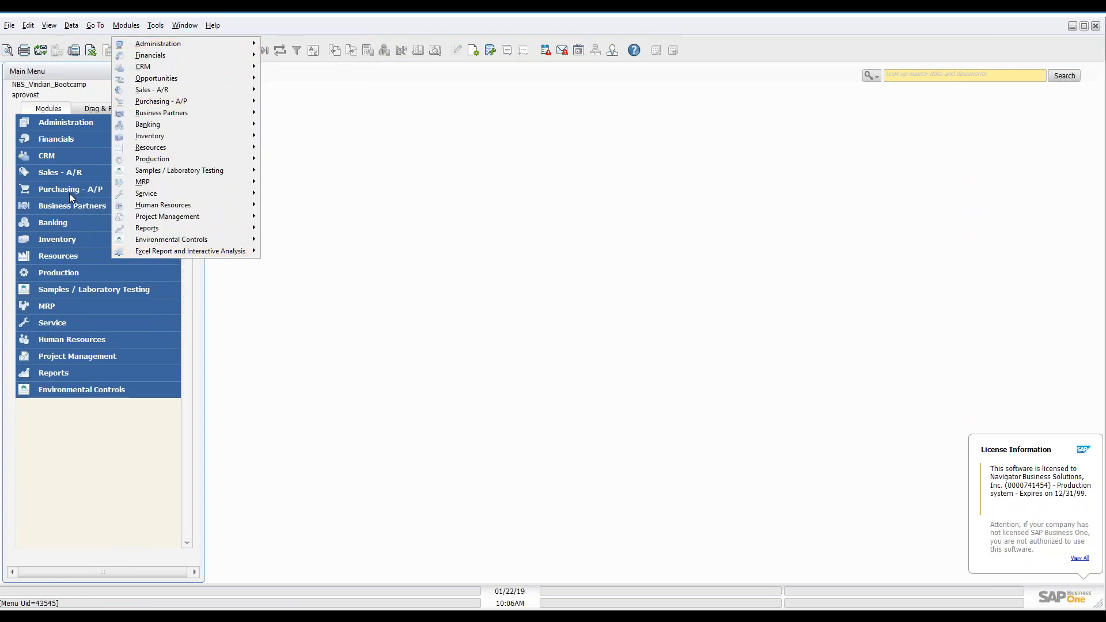
click(273, 313)
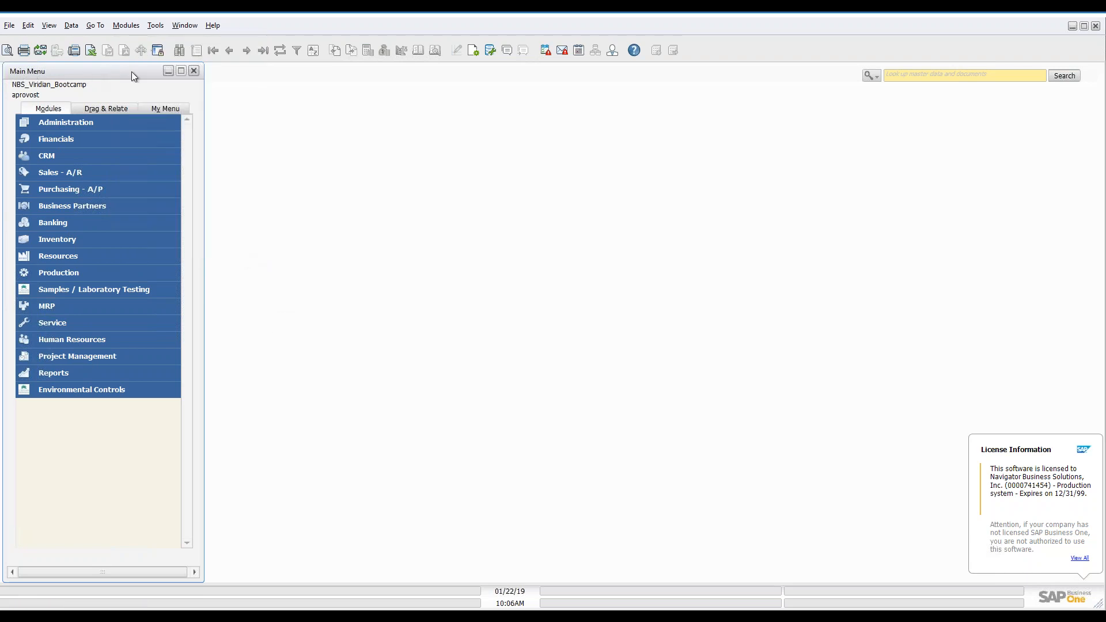
Review the Main Menu's form settings, including the Administration sub-items and their visibility, and leave without changes.
click(475, 50)
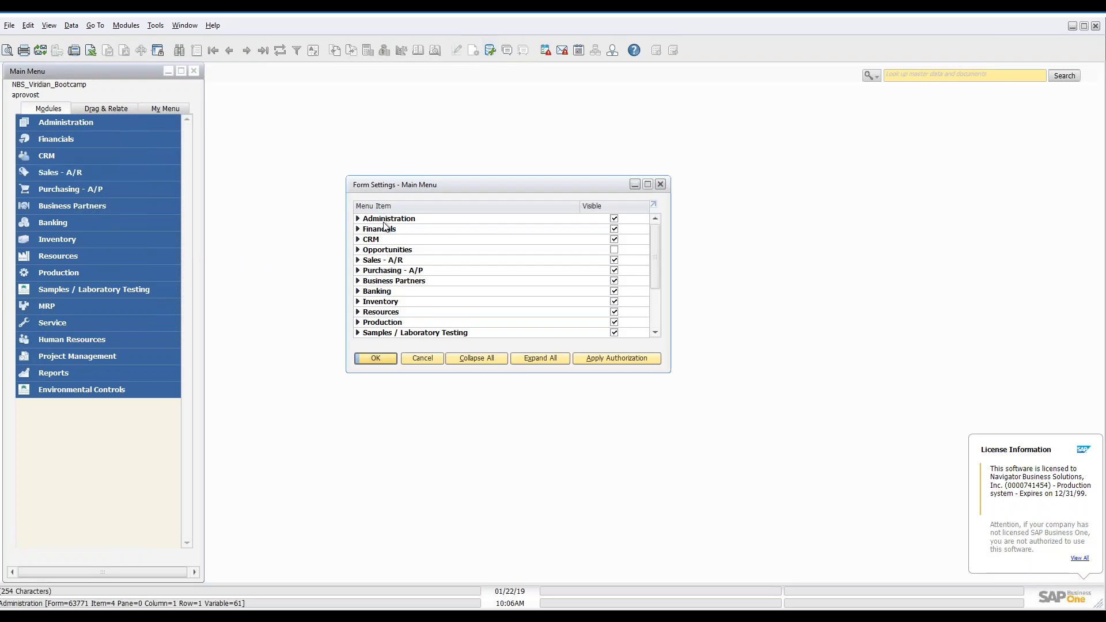
click(358, 219)
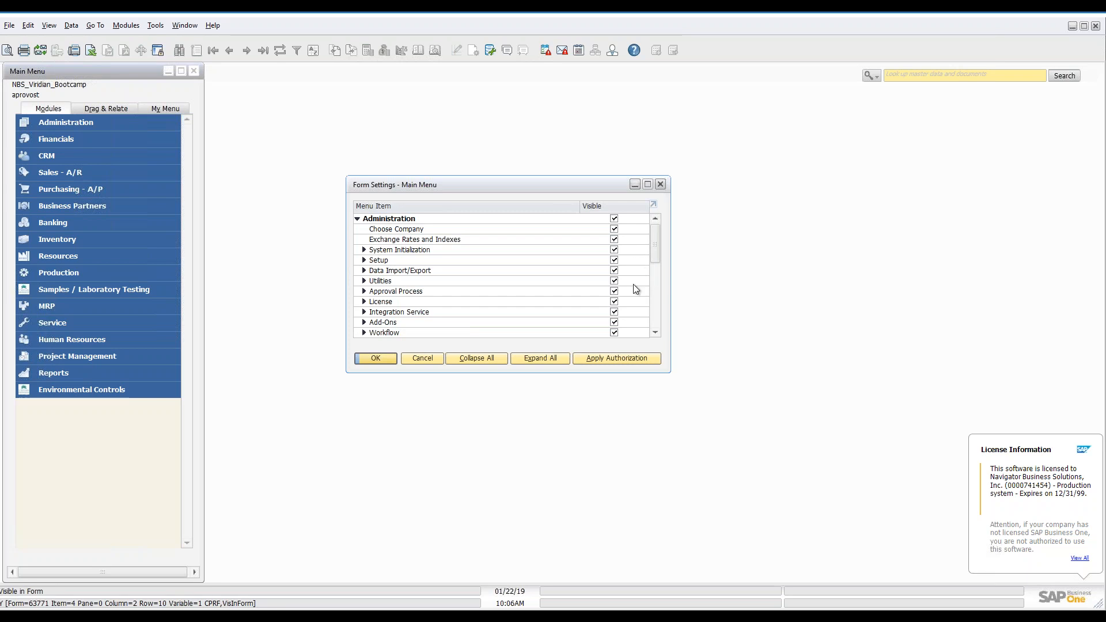
click(358, 219)
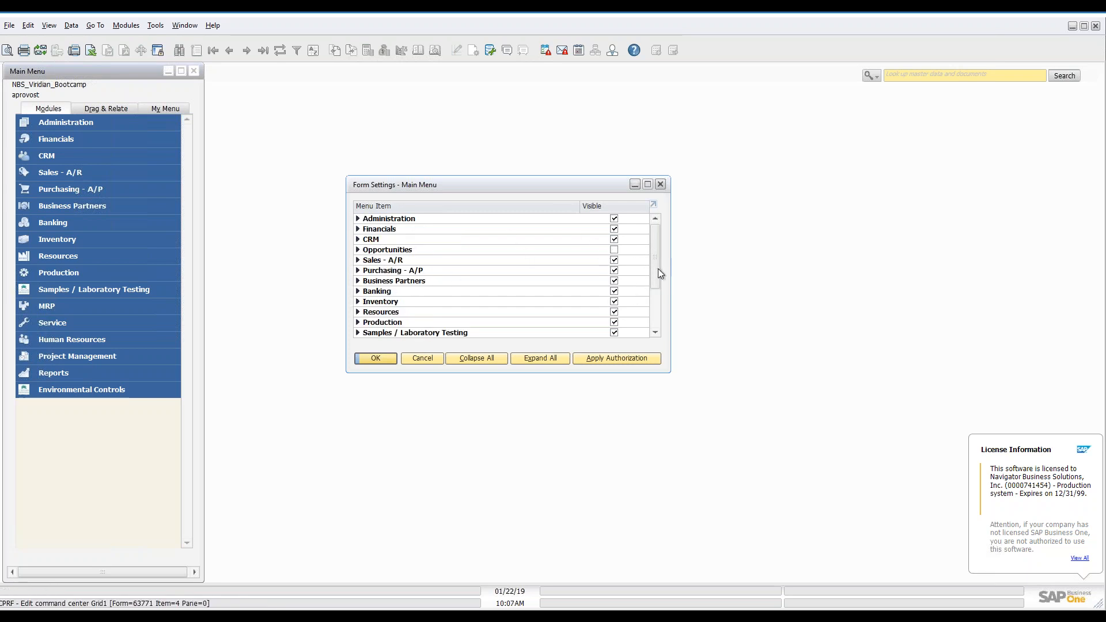
drag(658, 267, 673, 314)
drag(657, 273, 655, 229)
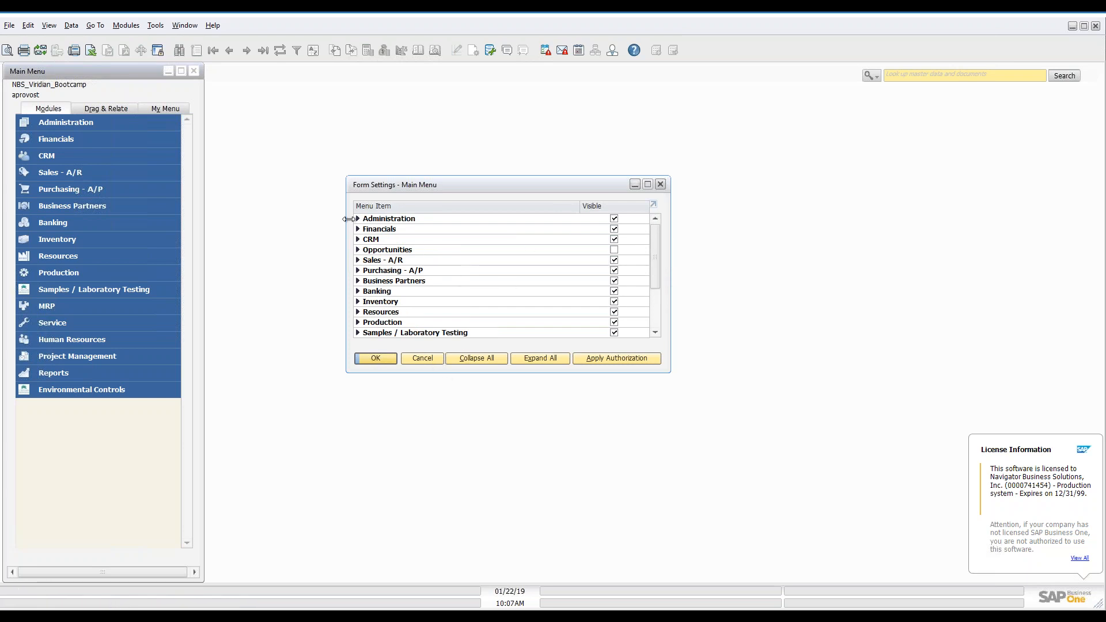
click(427, 355)
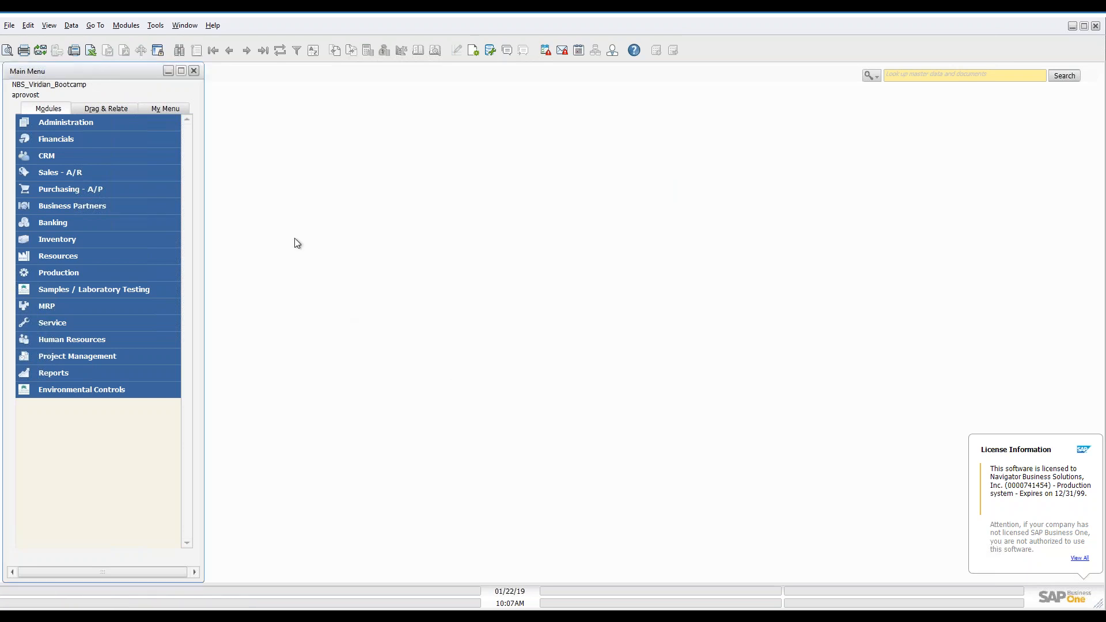
click(130, 26)
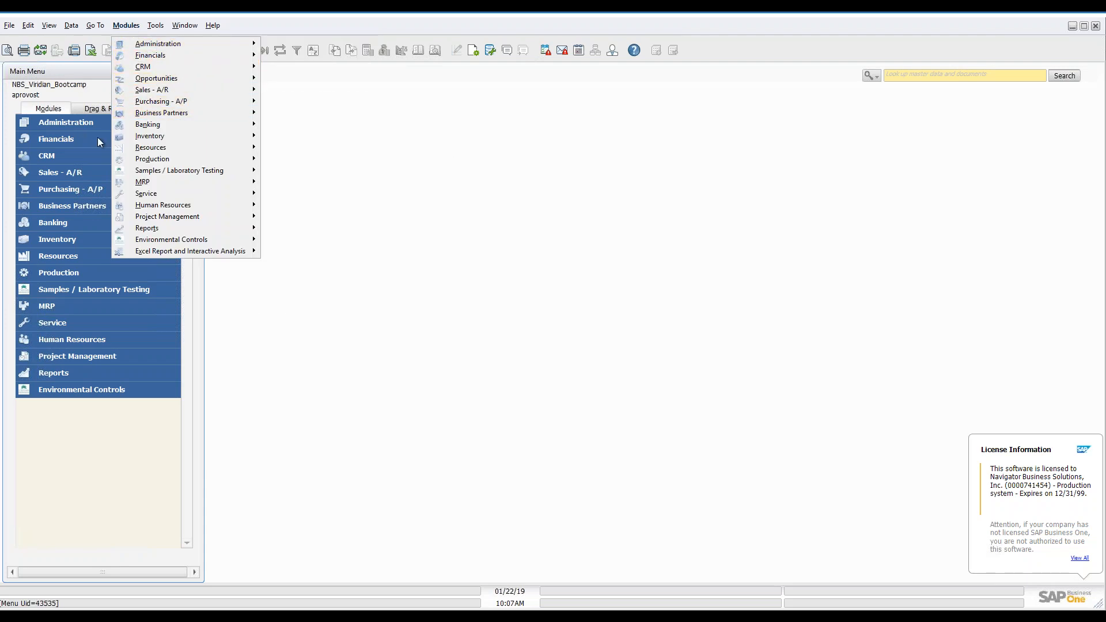
click(450, 152)
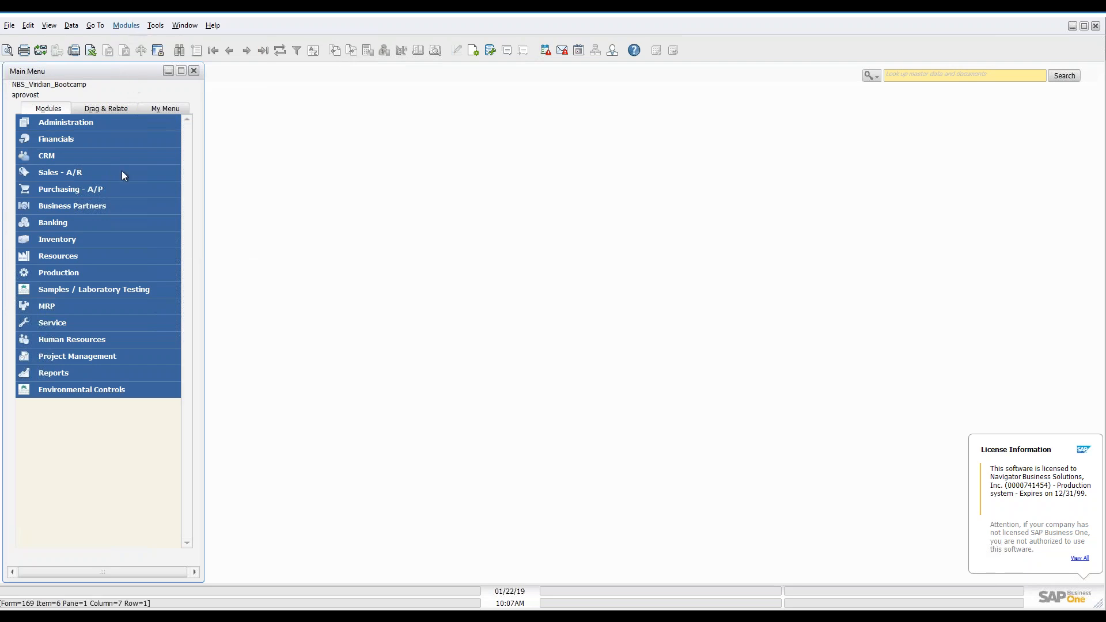
click(122, 26)
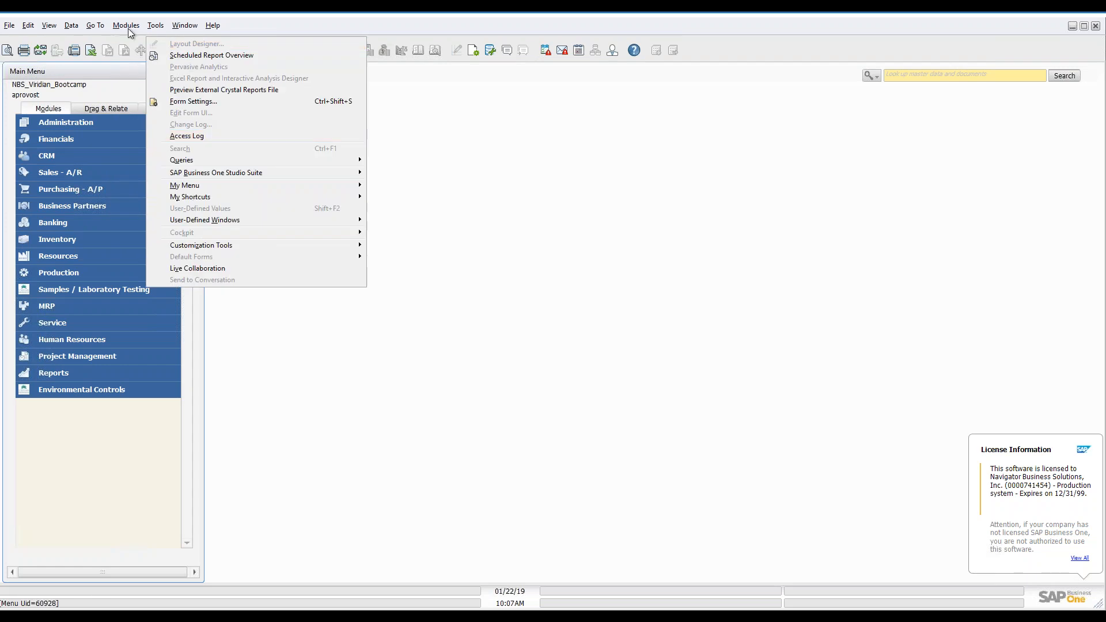
click(274, 165)
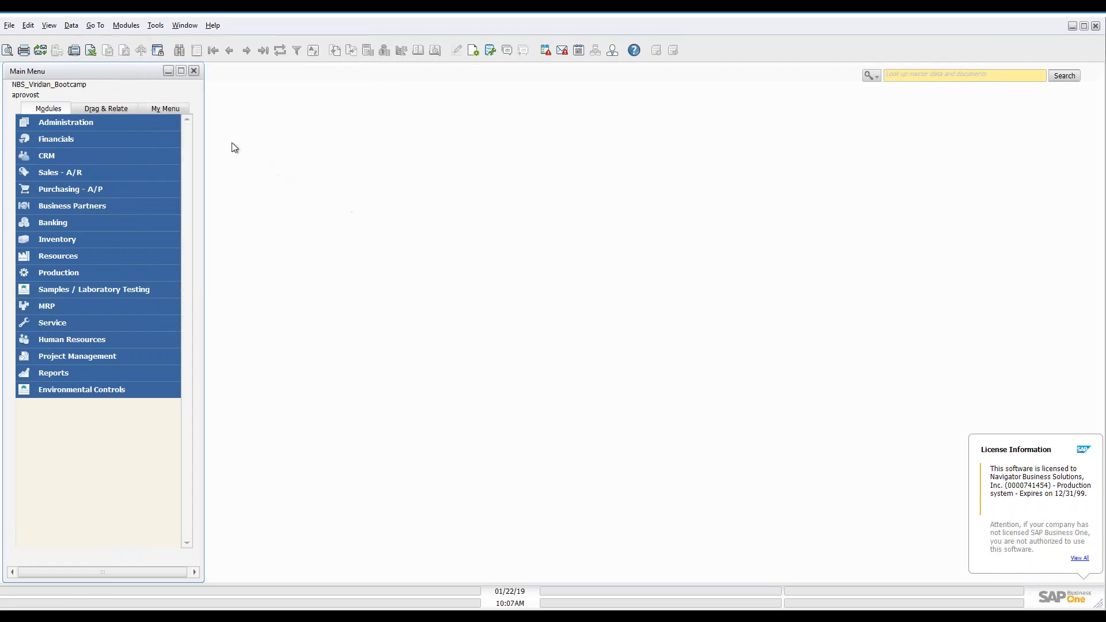
Open the Query Generator and add the OCRD (Business Partner) table from the table list as the query's source.
click(156, 27)
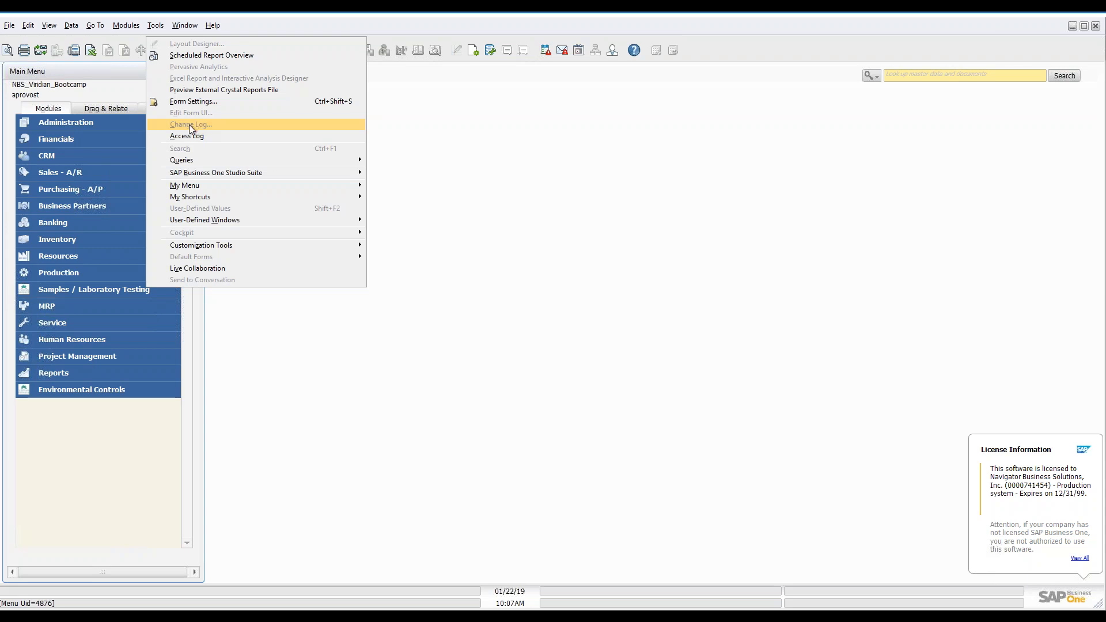
mouse_move(210, 160)
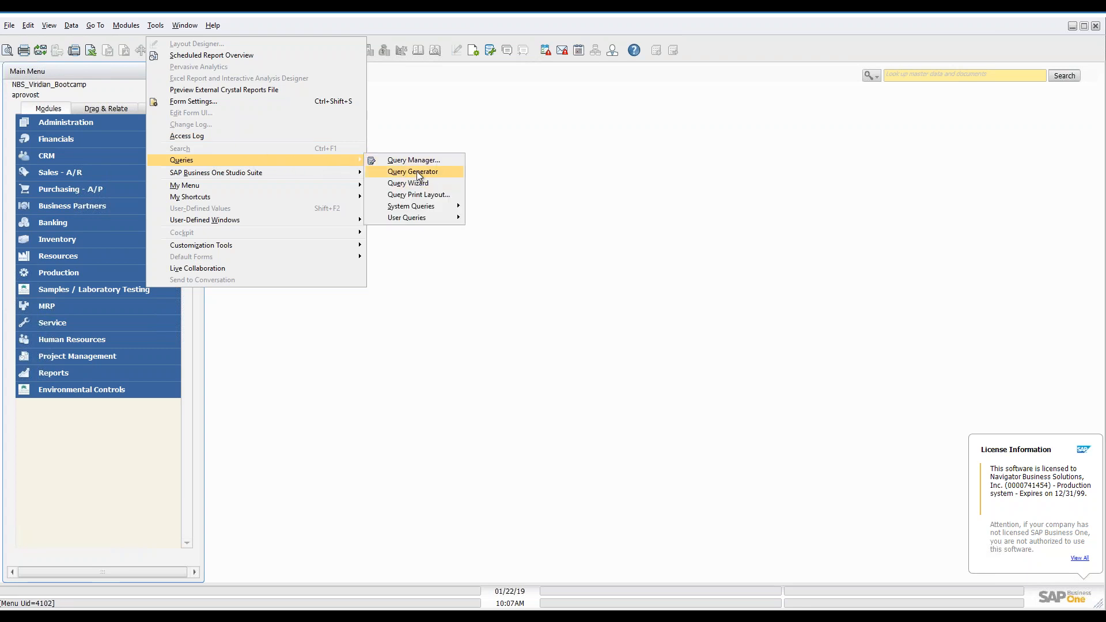
click(416, 173)
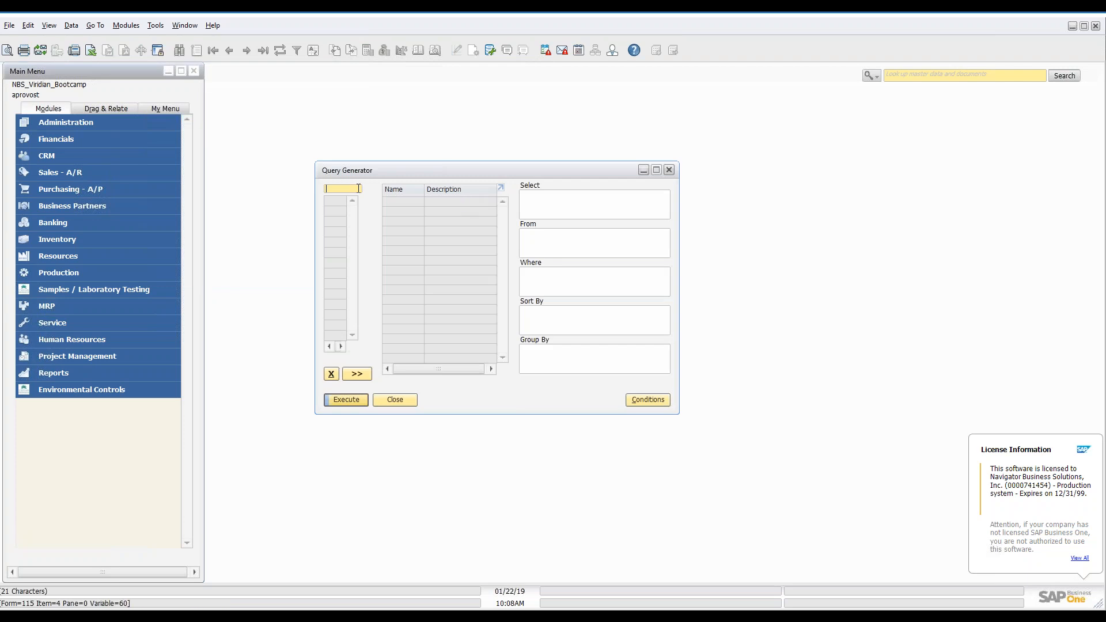
key(Tab)
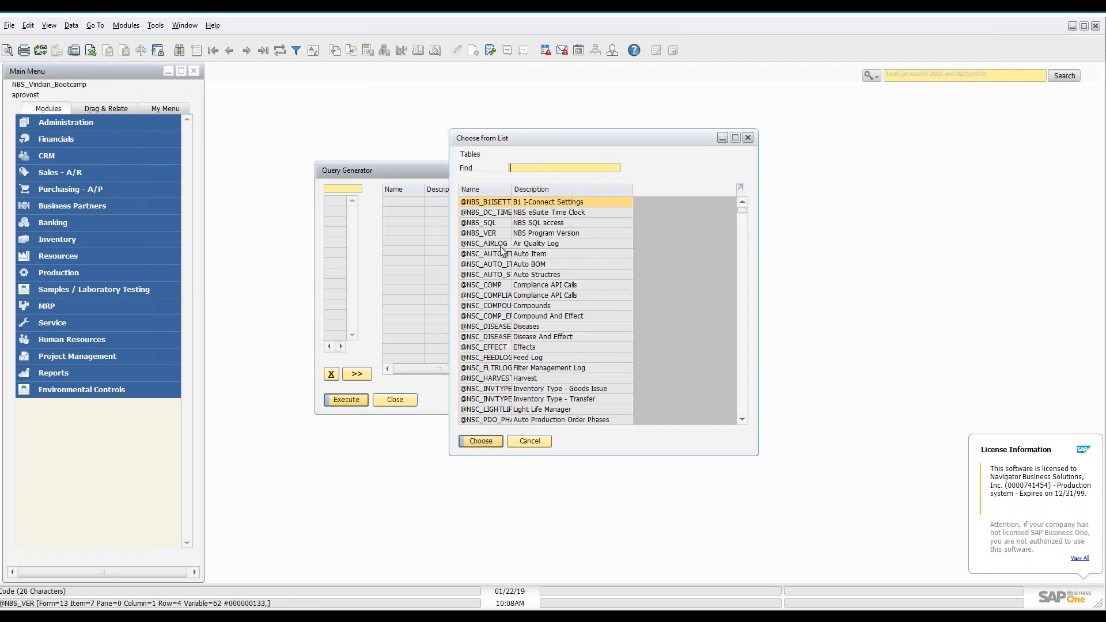
scroll(491, 192, down, 7)
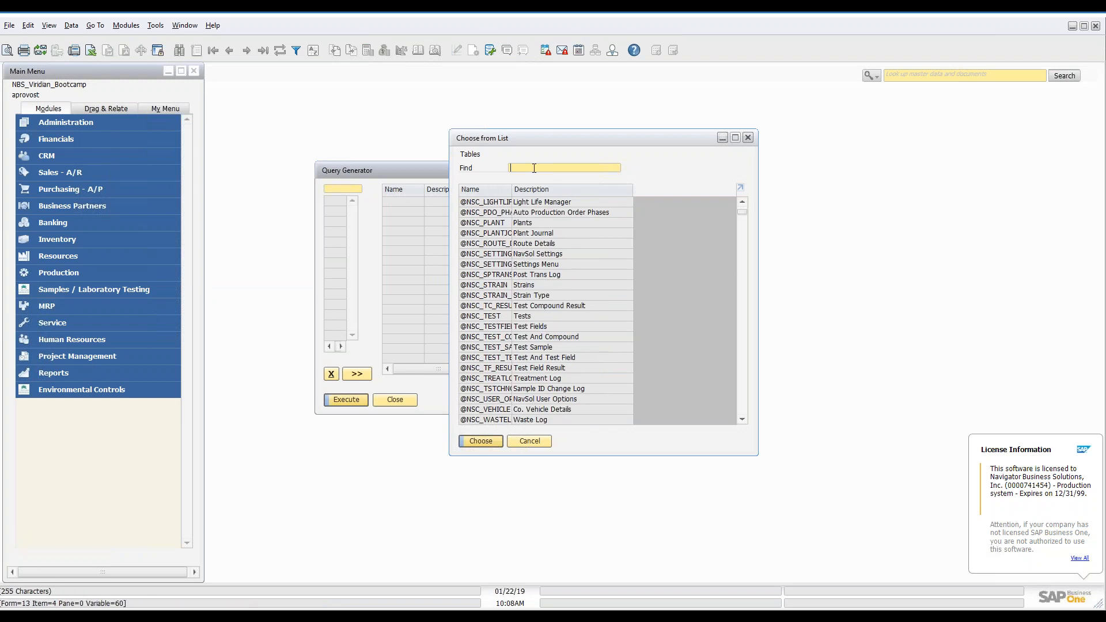
text(ocrd)
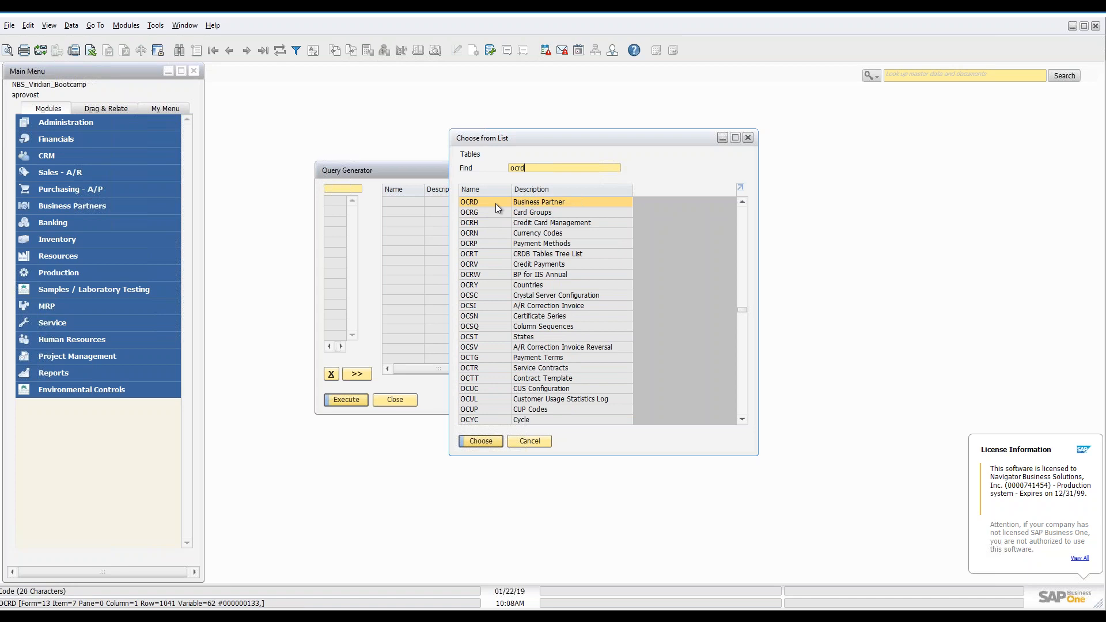
double_click(495, 197)
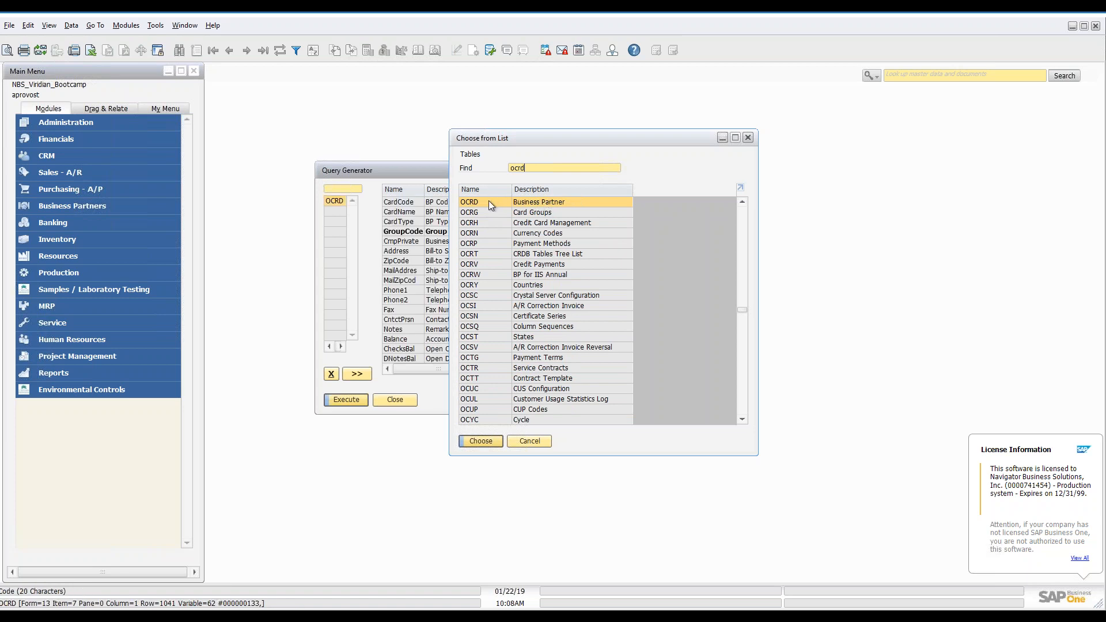
click(548, 444)
Add the CardCode and CardName fields of OCRD to the query's Select clause.
scroll(444, 362, down, 3)
scroll(446, 361, up, 3)
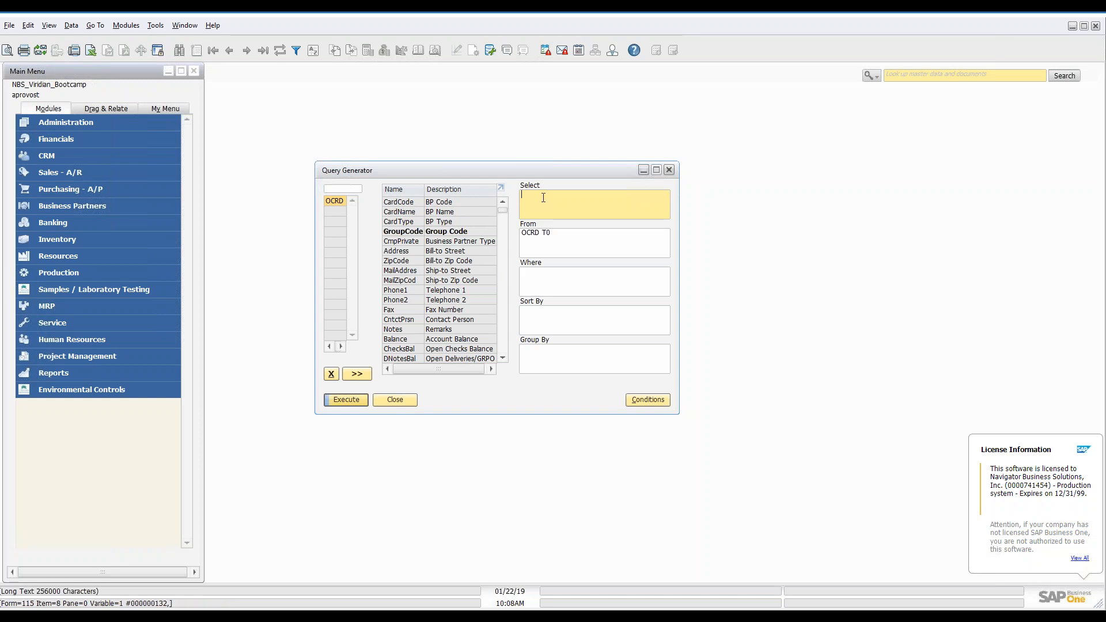
drag(410, 203, 582, 218)
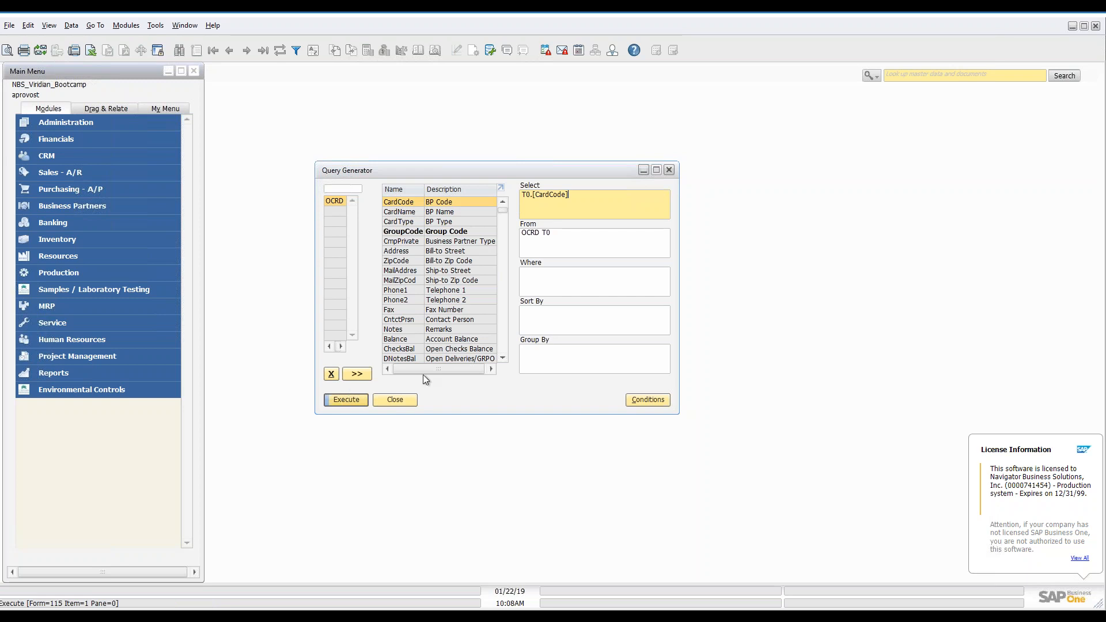
double_click(403, 210)
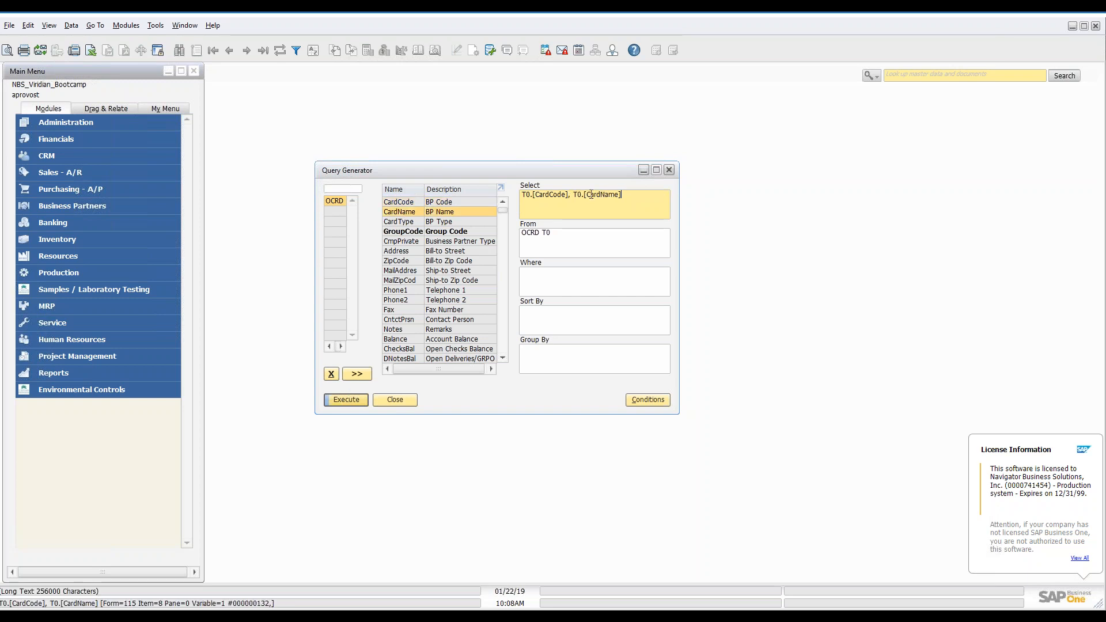
Execute the business partner query to preview its results, and close the preview and the Query Generator.
click(361, 399)
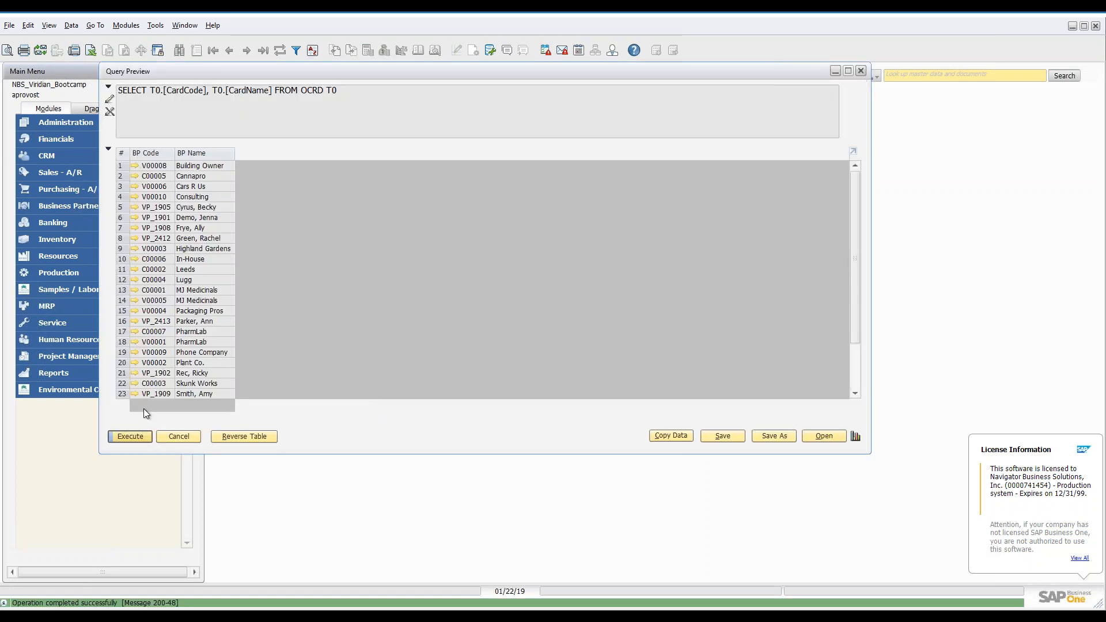
click(175, 439)
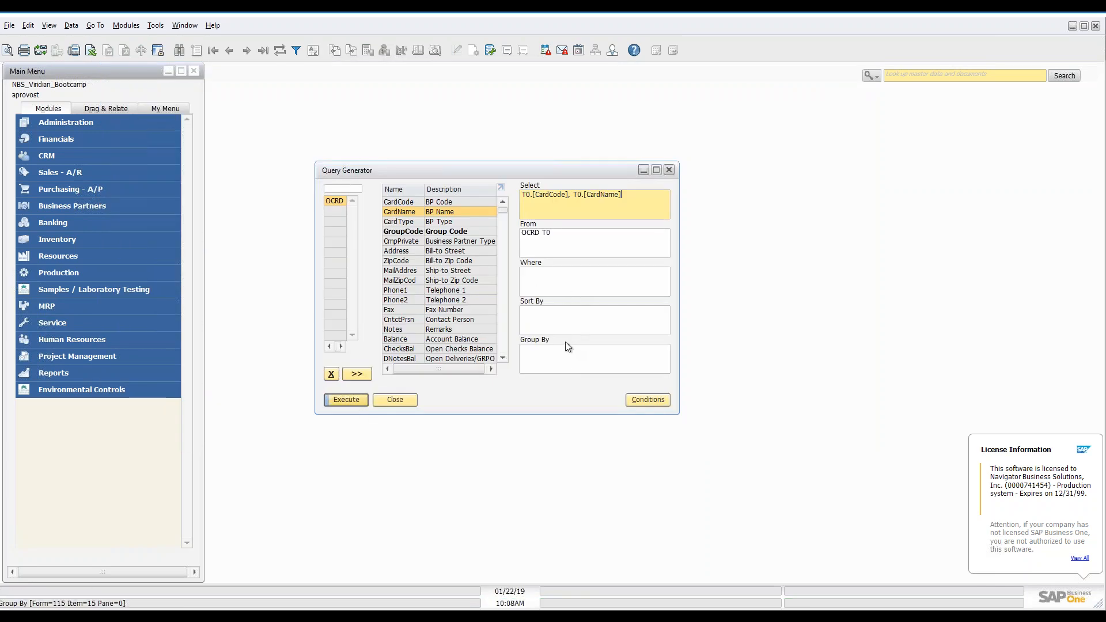
click(338, 189)
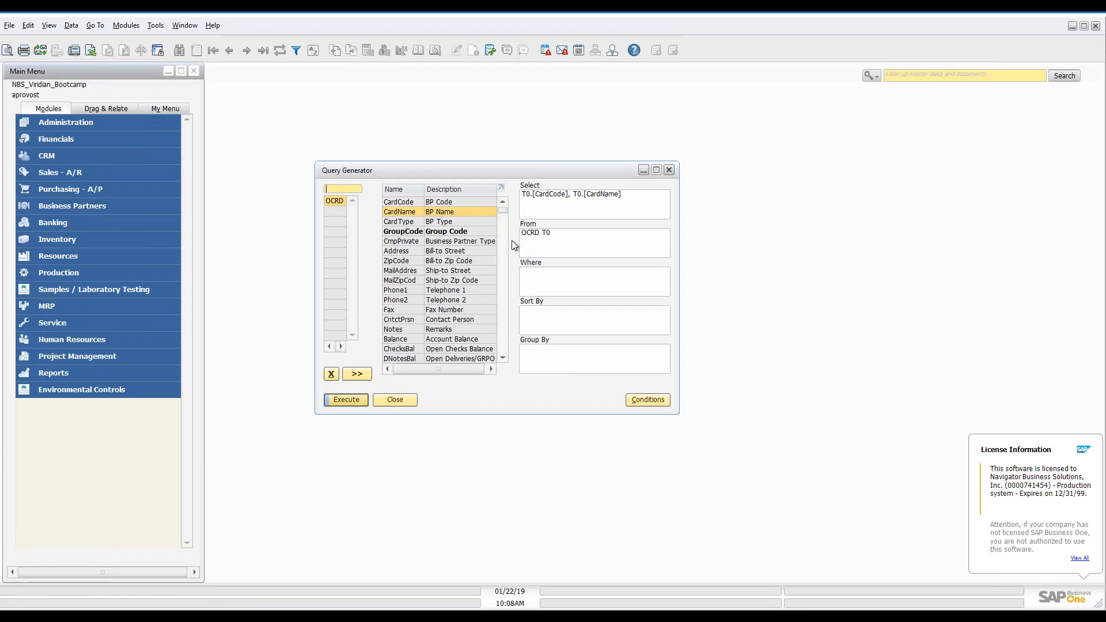
click(405, 401)
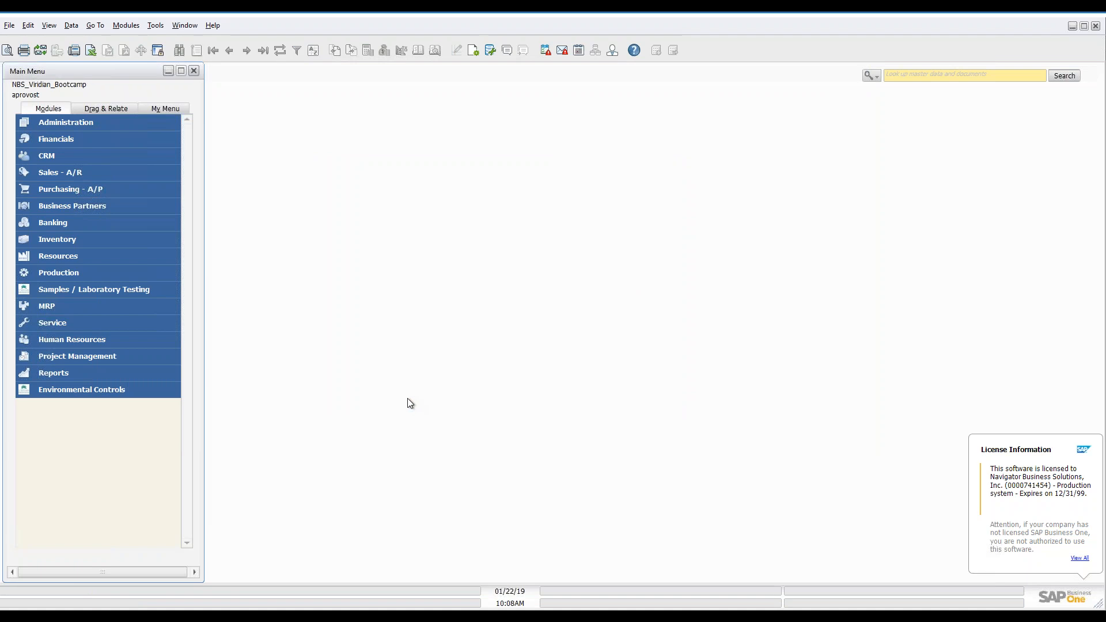
Open the user-defined window NSC_USER_OPTIONS - NavSol User Options and widen it to show more of its columns.
click(159, 27)
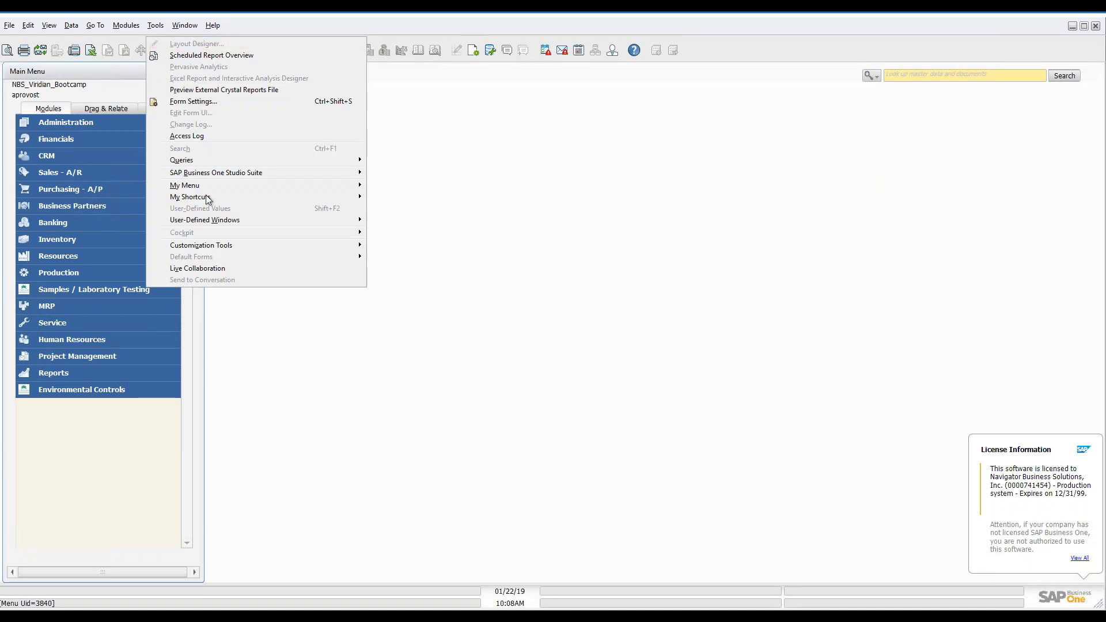
mouse_move(240, 221)
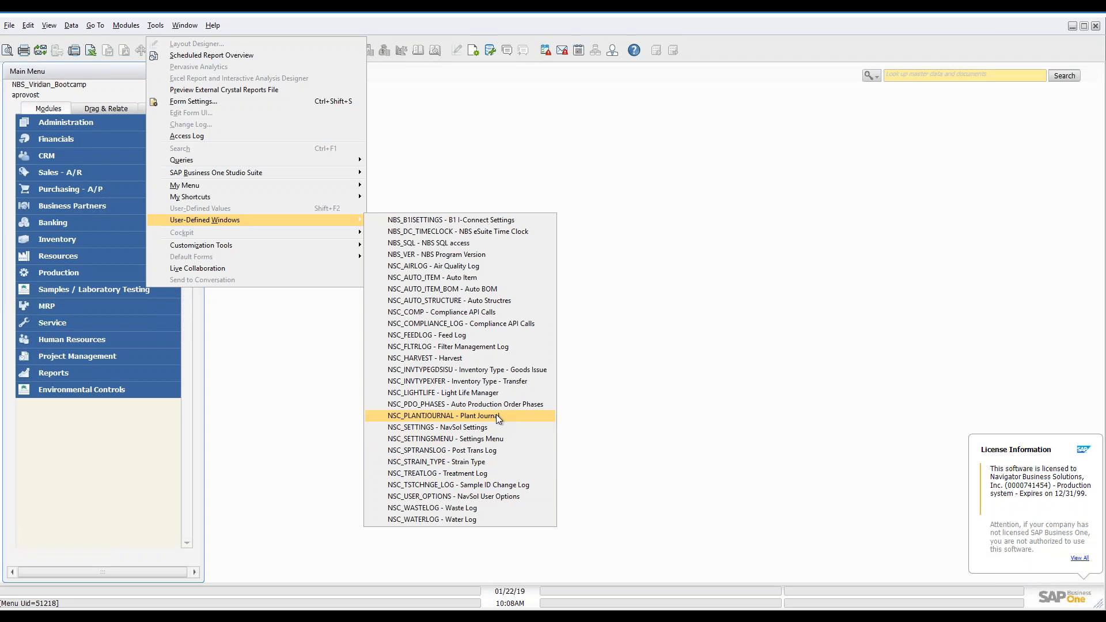
click(476, 496)
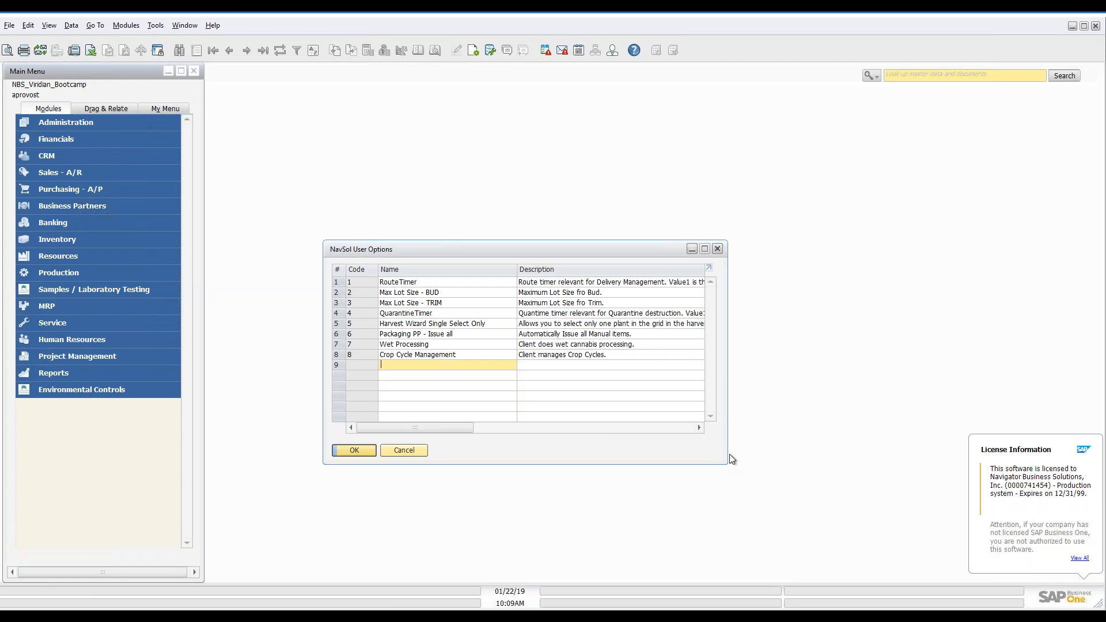
drag(729, 461, 898, 477)
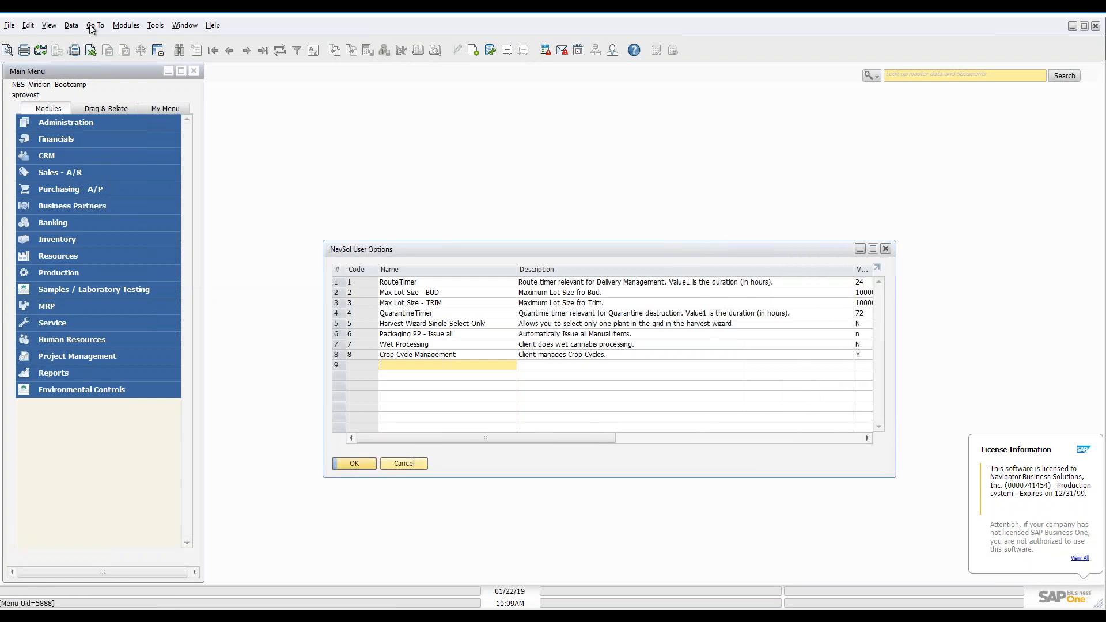
Fit the column widths of the NavSol User Options table, inspect Value 2 of Max Lot Size - BUD, and leave without changes.
click(49, 25)
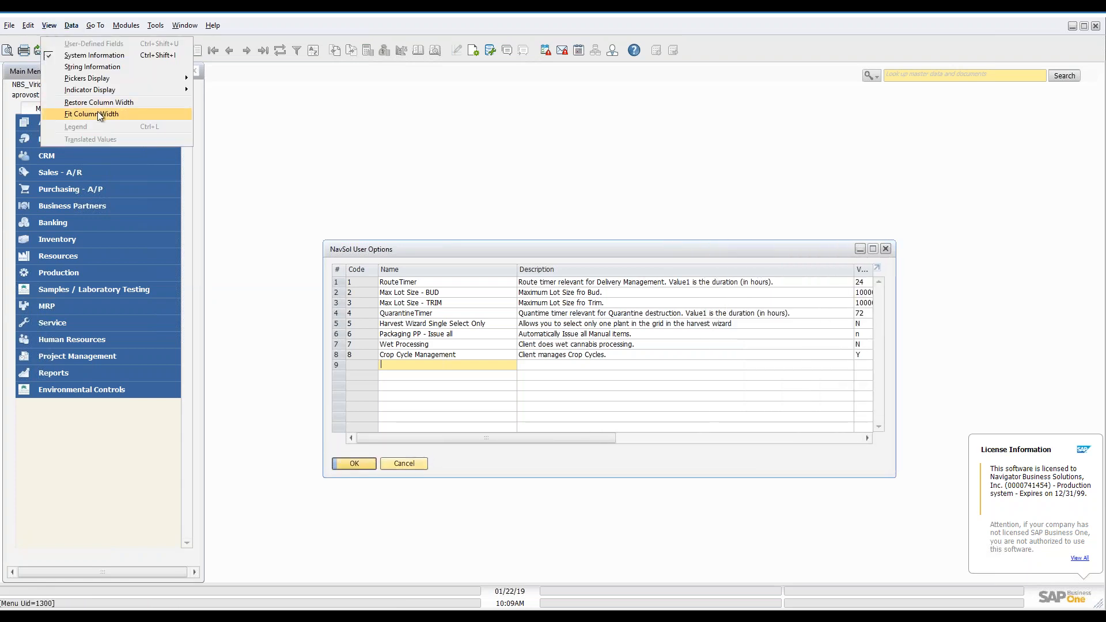
click(93, 113)
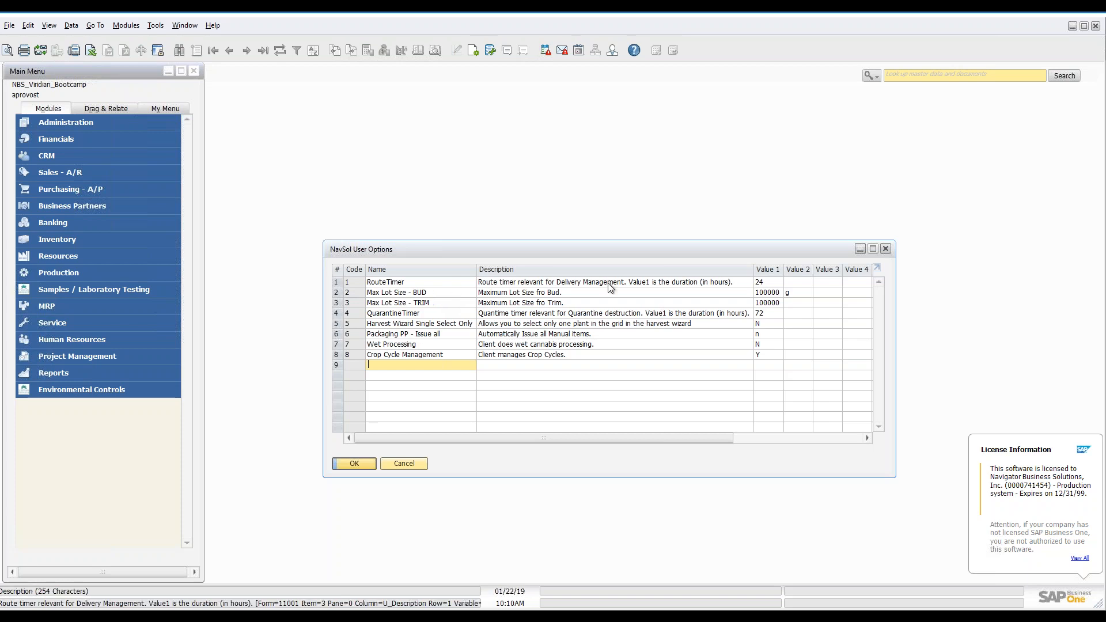
click(799, 292)
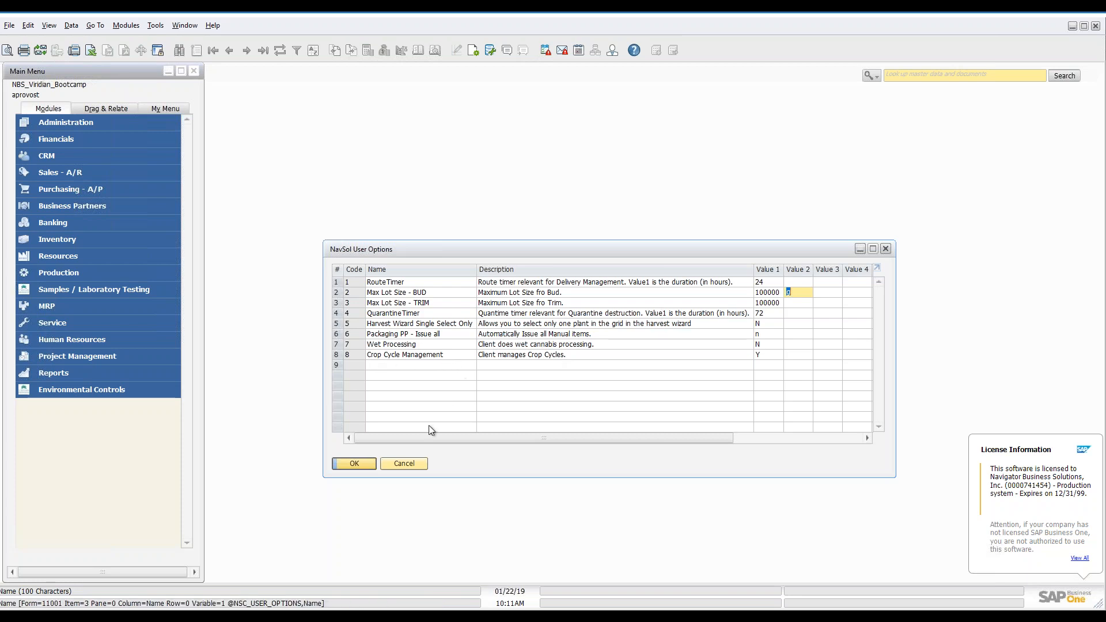
click(405, 465)
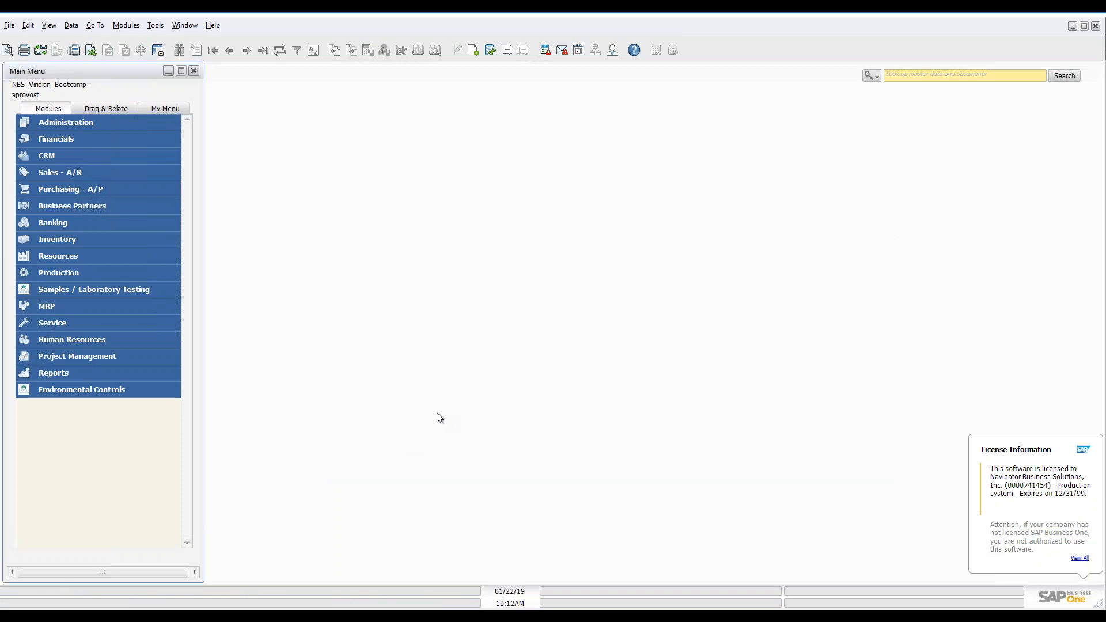
Review the user-defined NavSol Settings table from the first rows to the Serialize Stage setting, and leave without changes.
click(156, 26)
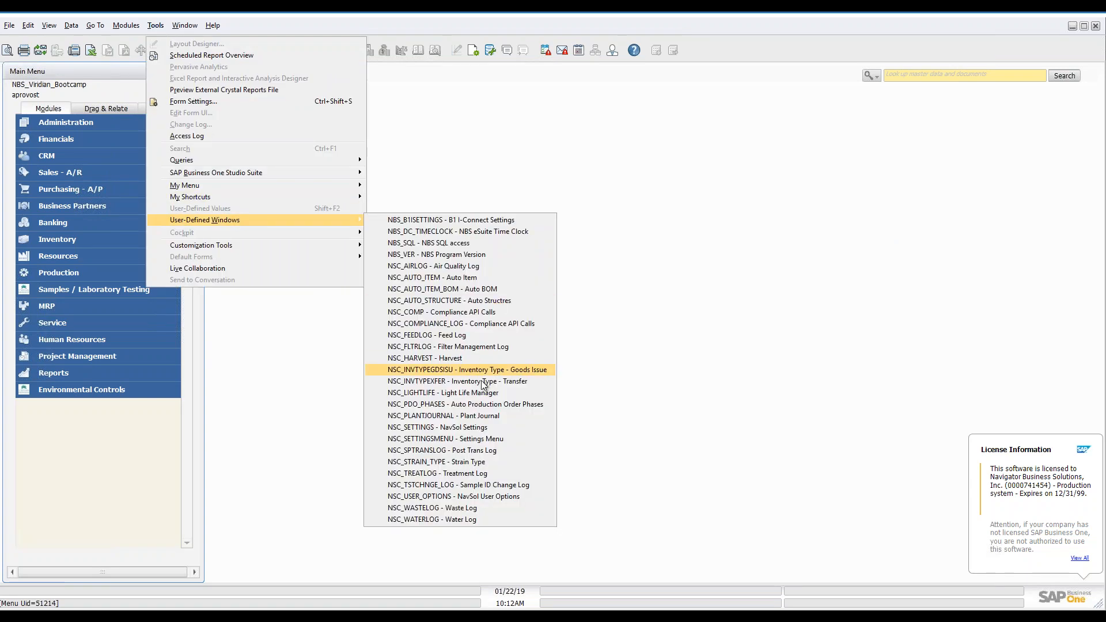
click(470, 427)
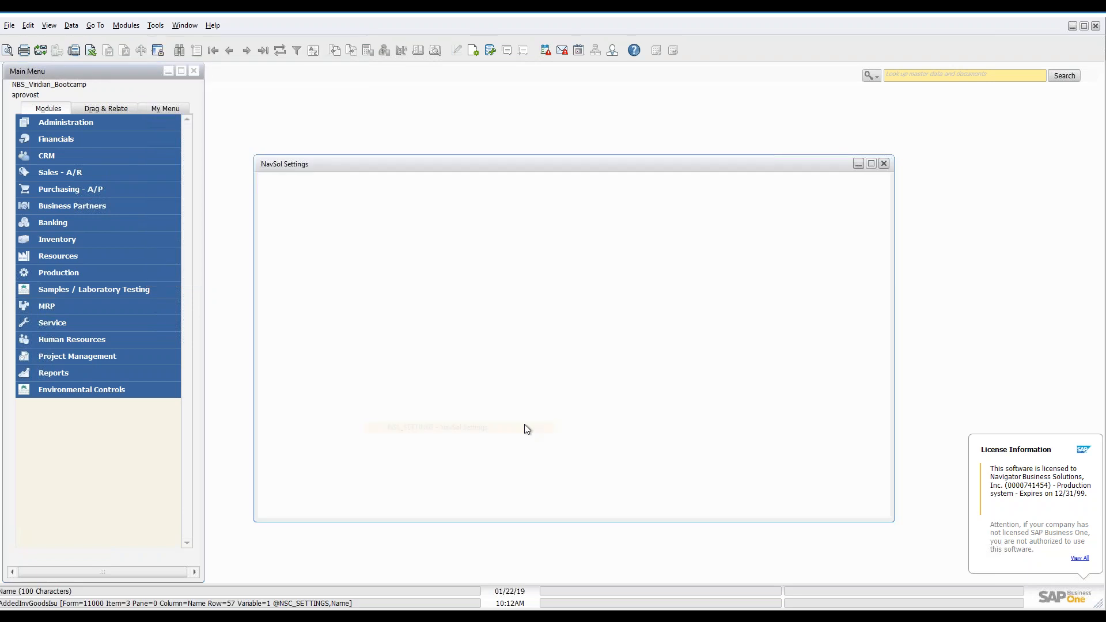
drag(880, 400, 900, 209)
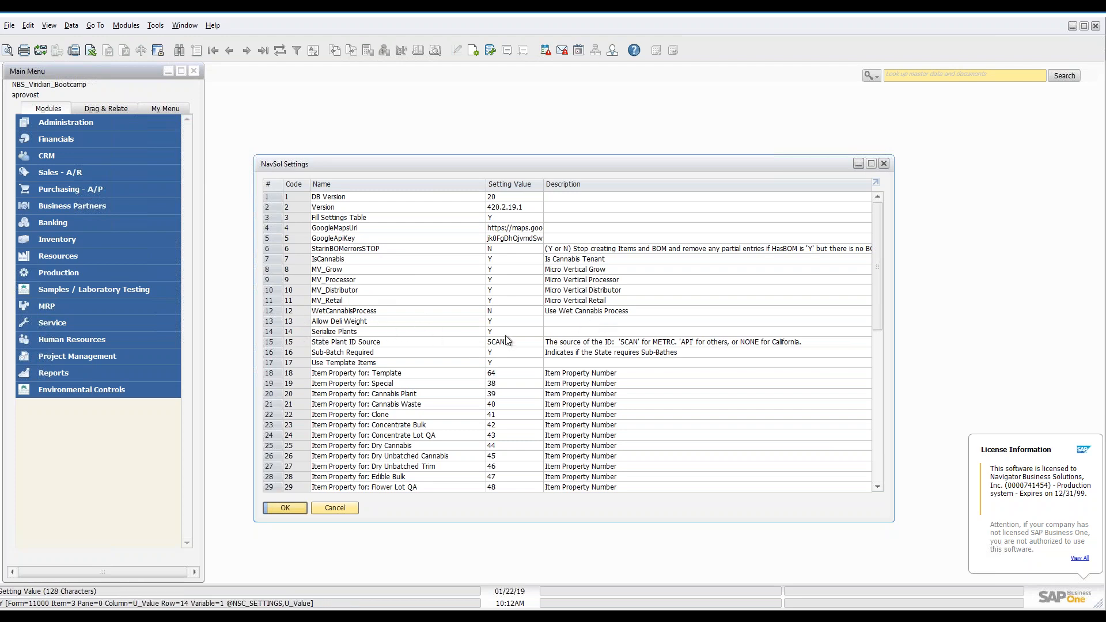
scroll(506, 335, down, 1)
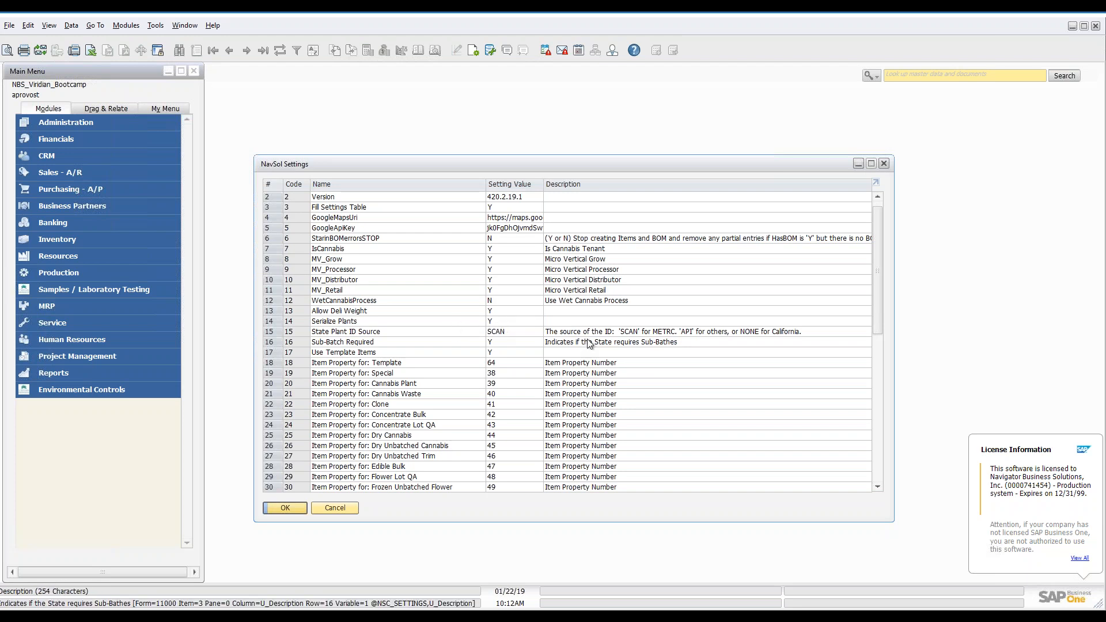
drag(883, 290, 928, 468)
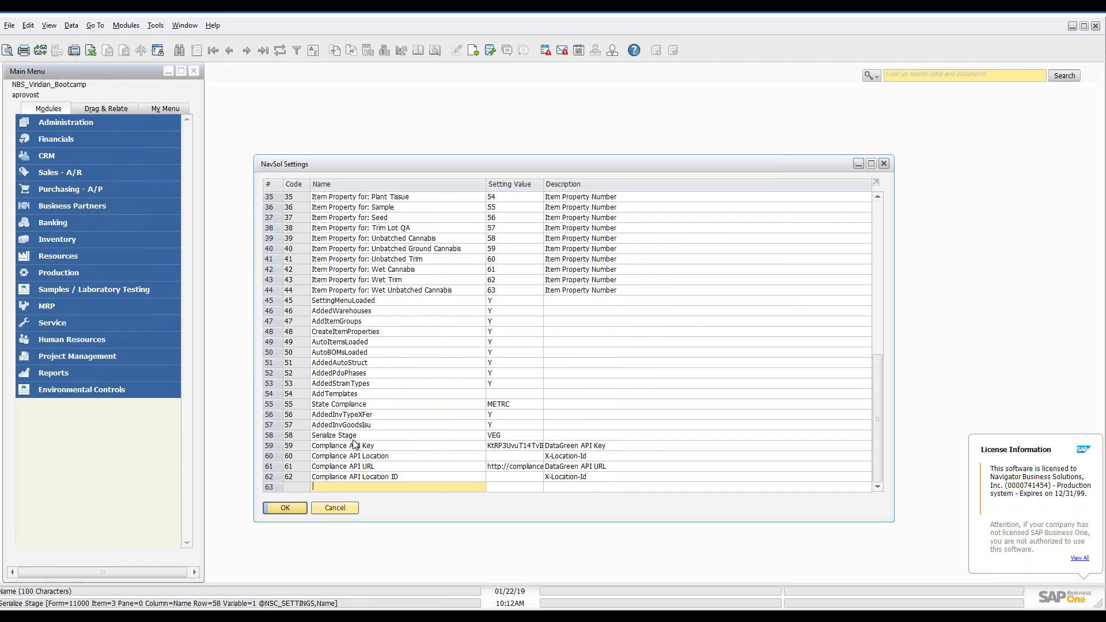
click(520, 436)
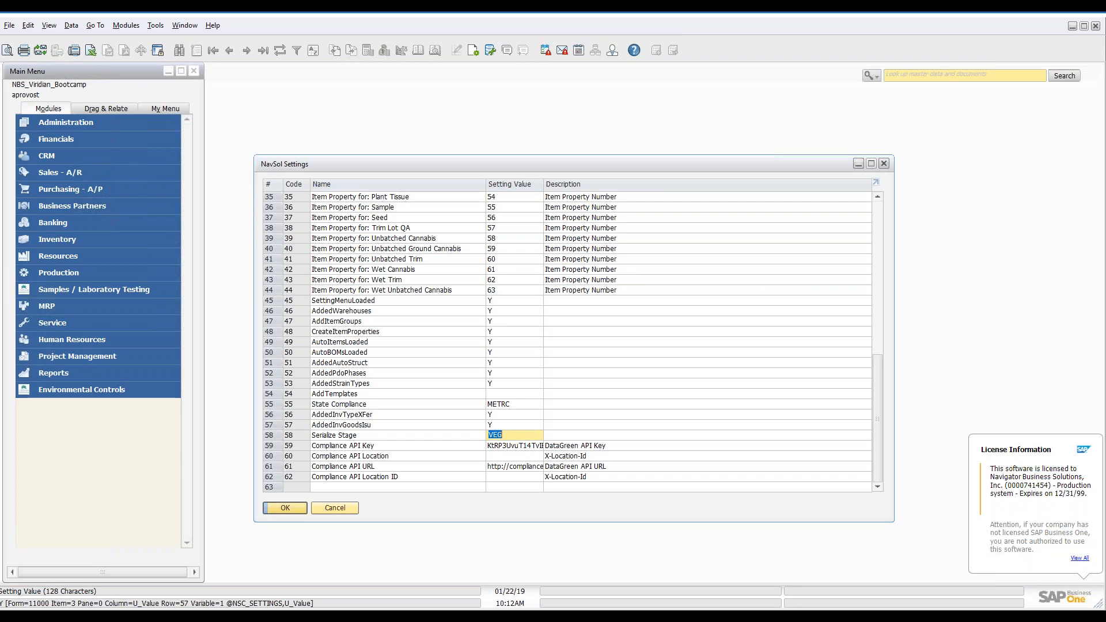
scroll(554, 403, up, 1)
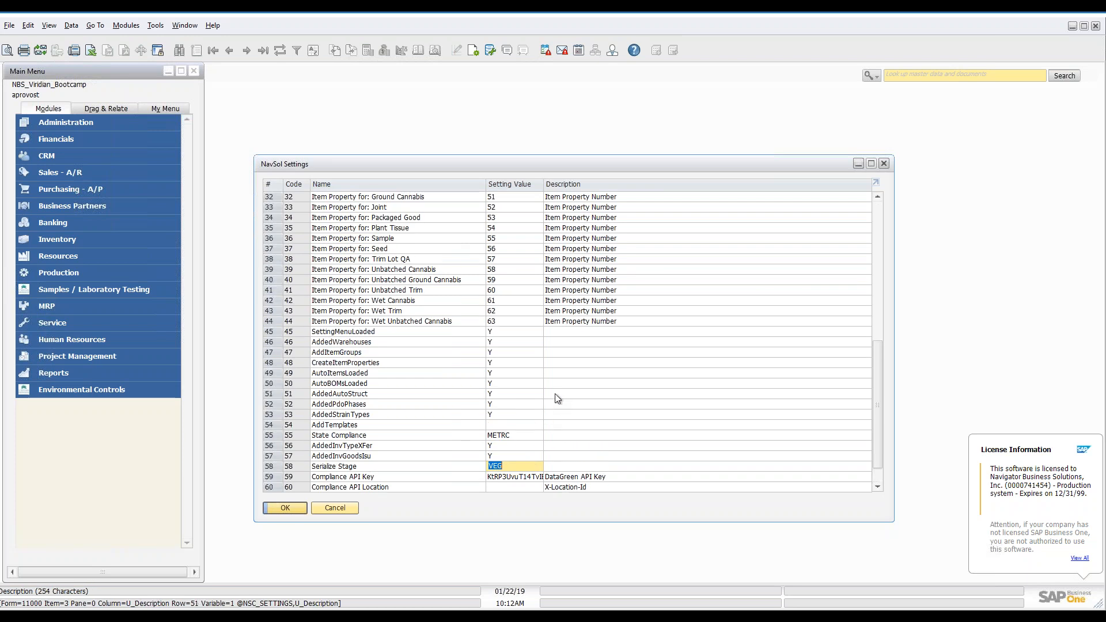
scroll(557, 401, up, 4)
drag(873, 353, 879, 210)
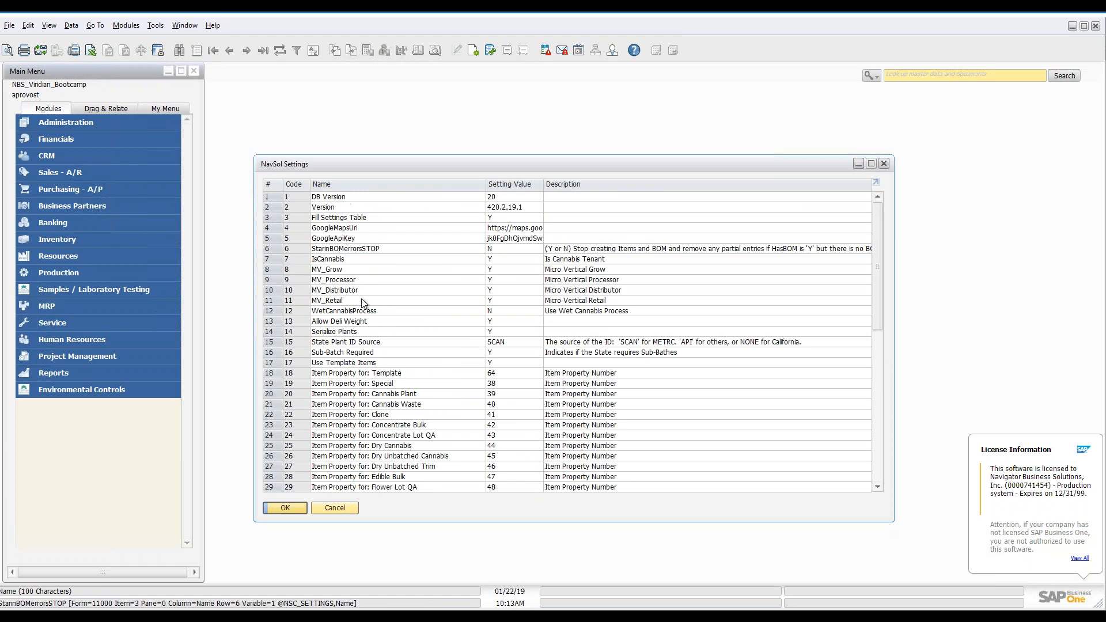
click(338, 509)
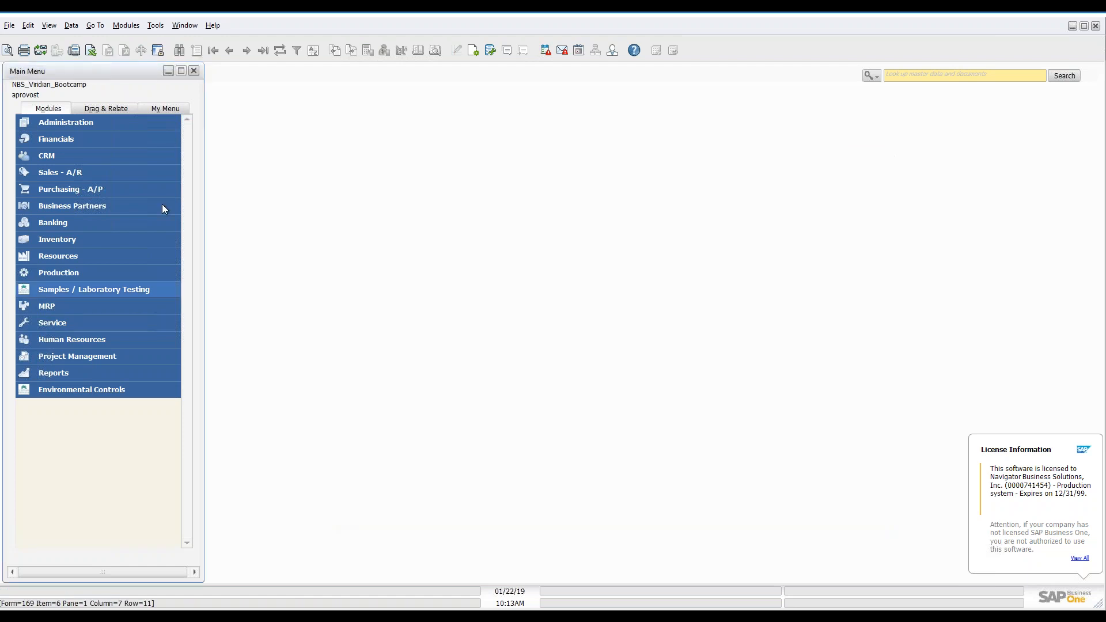
Open the System Messages Log, review its recent messages, and close it.
click(156, 25)
click(157, 27)
click(178, 24)
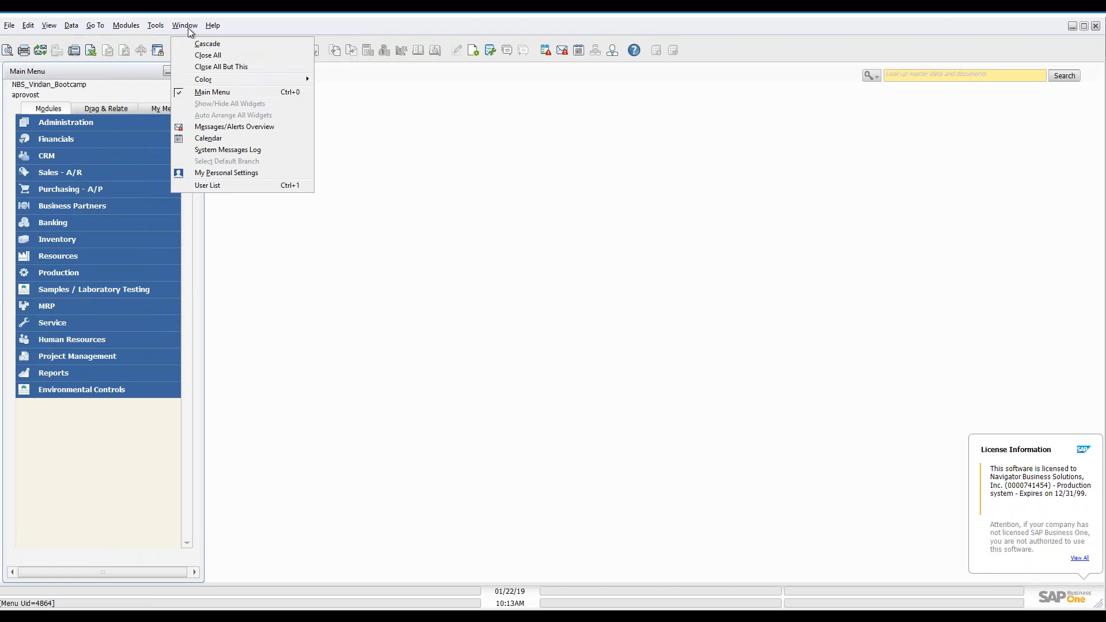
click(238, 150)
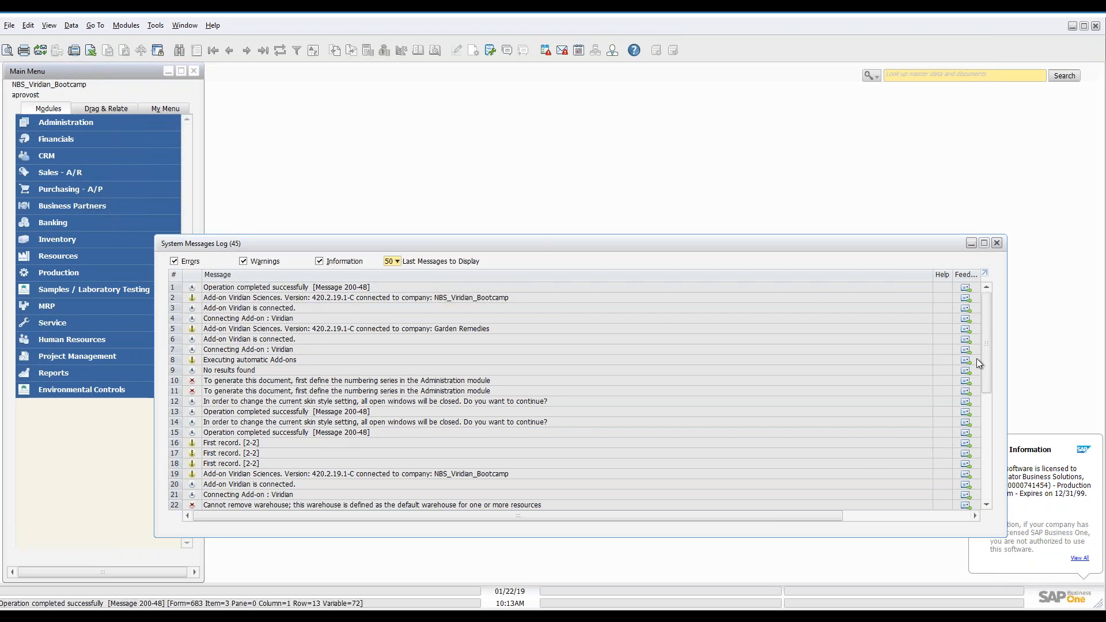
click(996, 243)
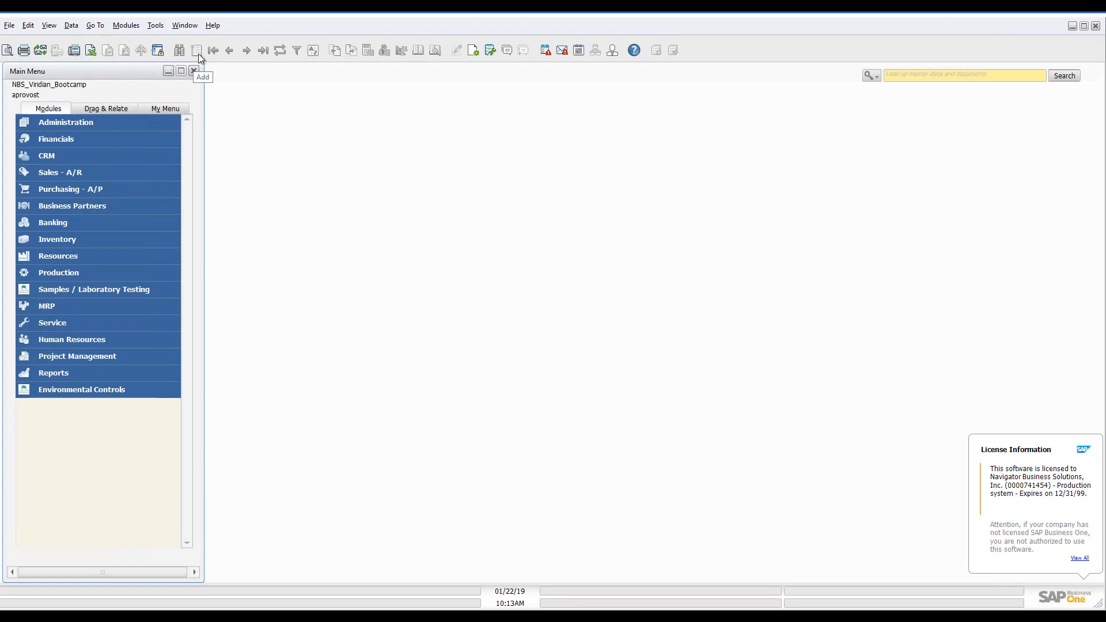
Open the Business Partner Master Data form, move it clear of the main menu and make its window taller.
click(95, 204)
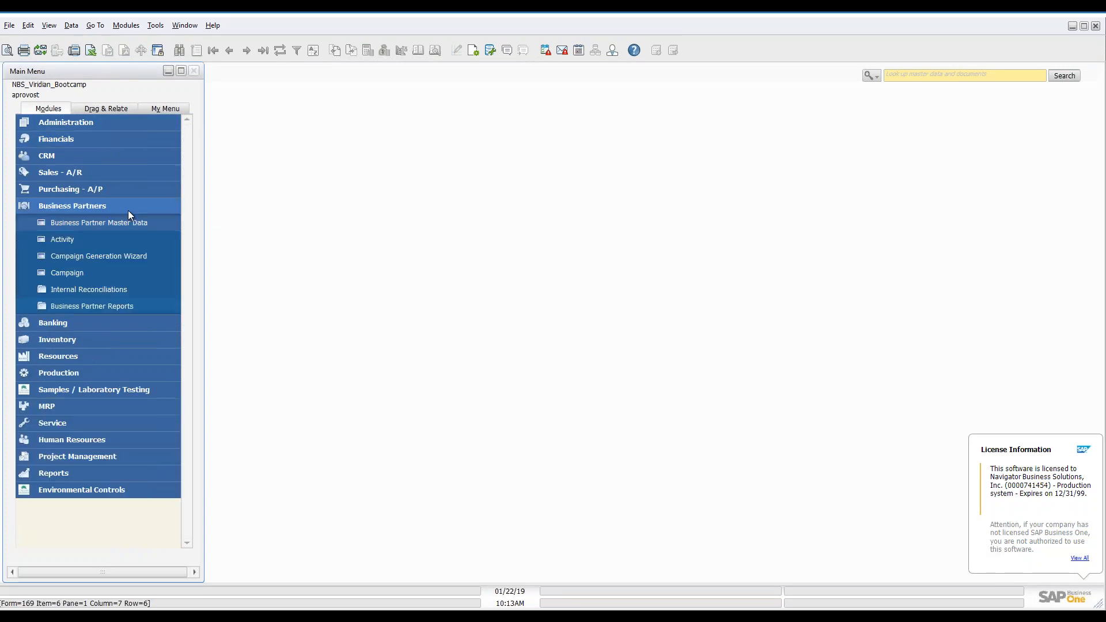
click(113, 226)
drag(348, 74, 379, 117)
drag(576, 506, 581, 542)
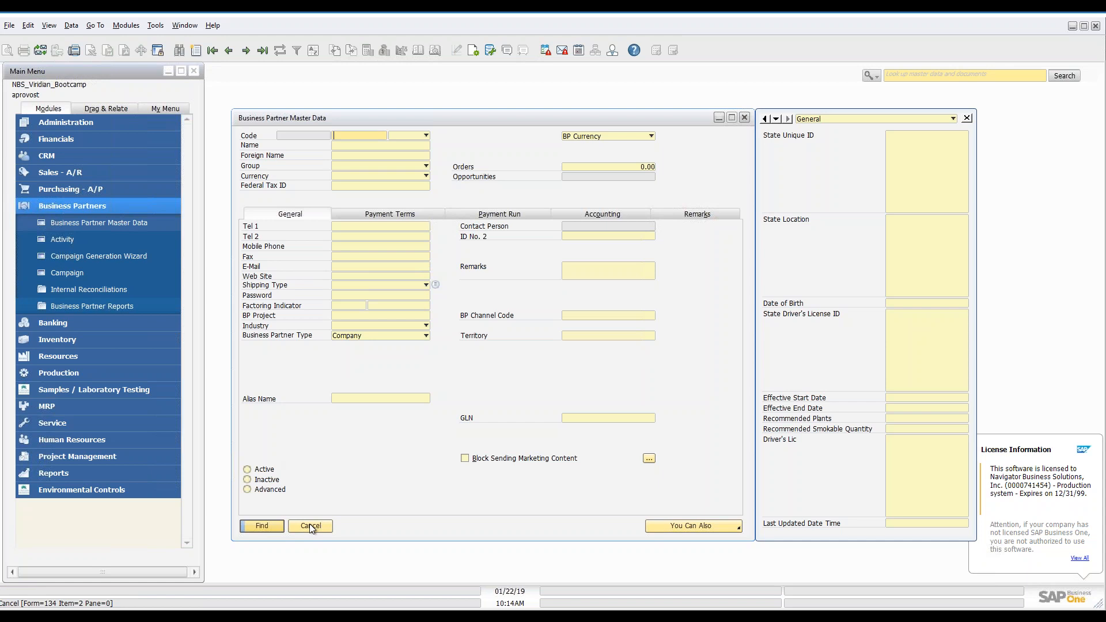
Switch Business Partner Master Data to add mode and inspect the partner type choices, leaving Customer selected.
click(197, 52)
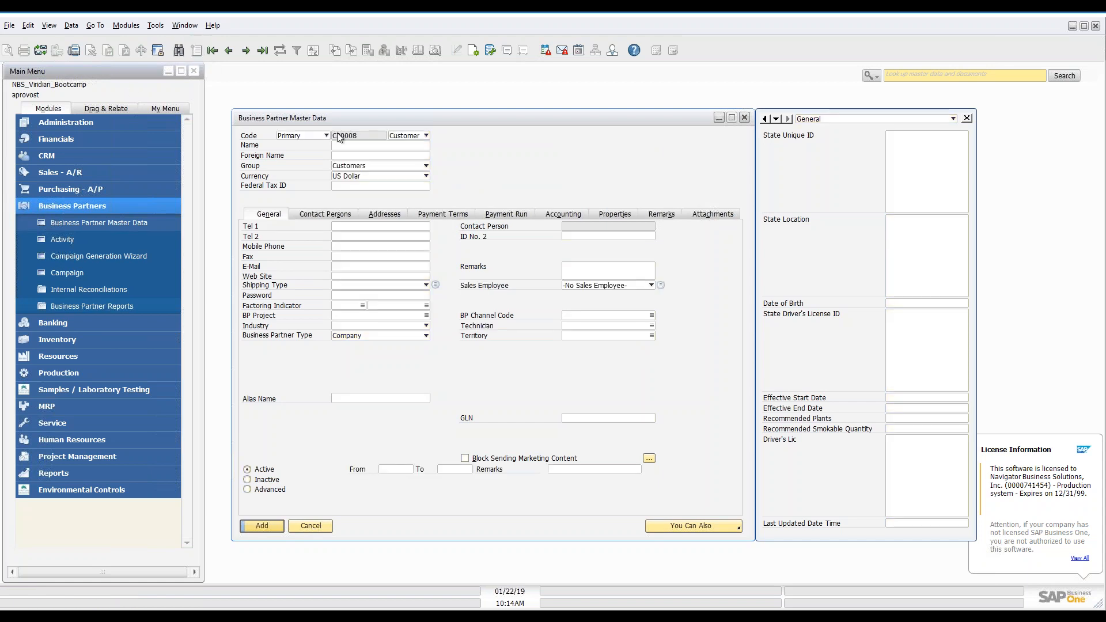
click(426, 136)
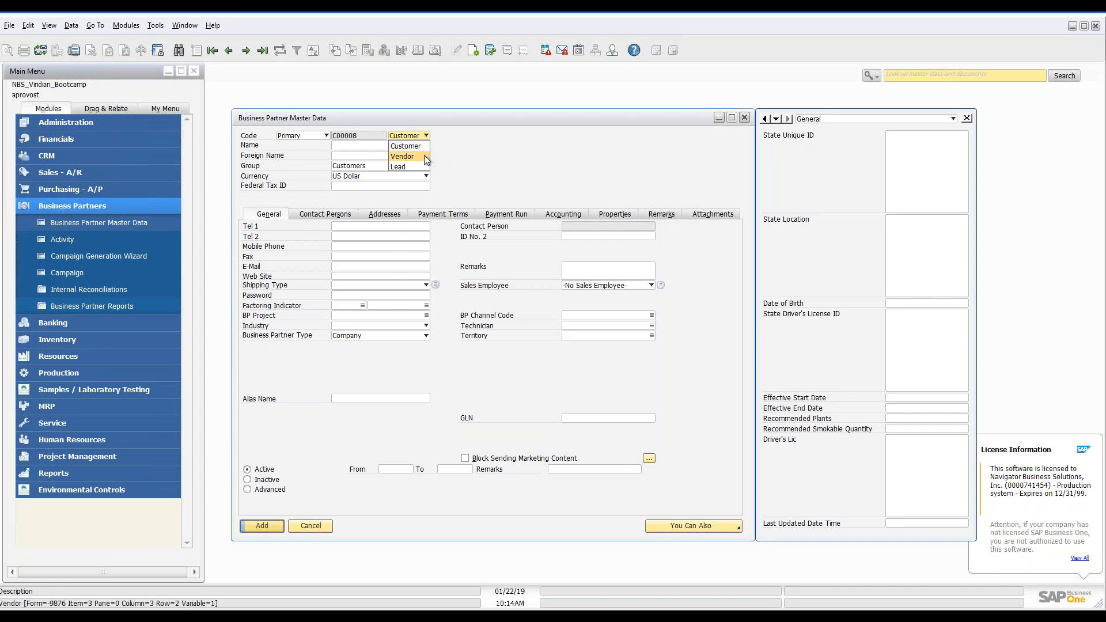
click(323, 524)
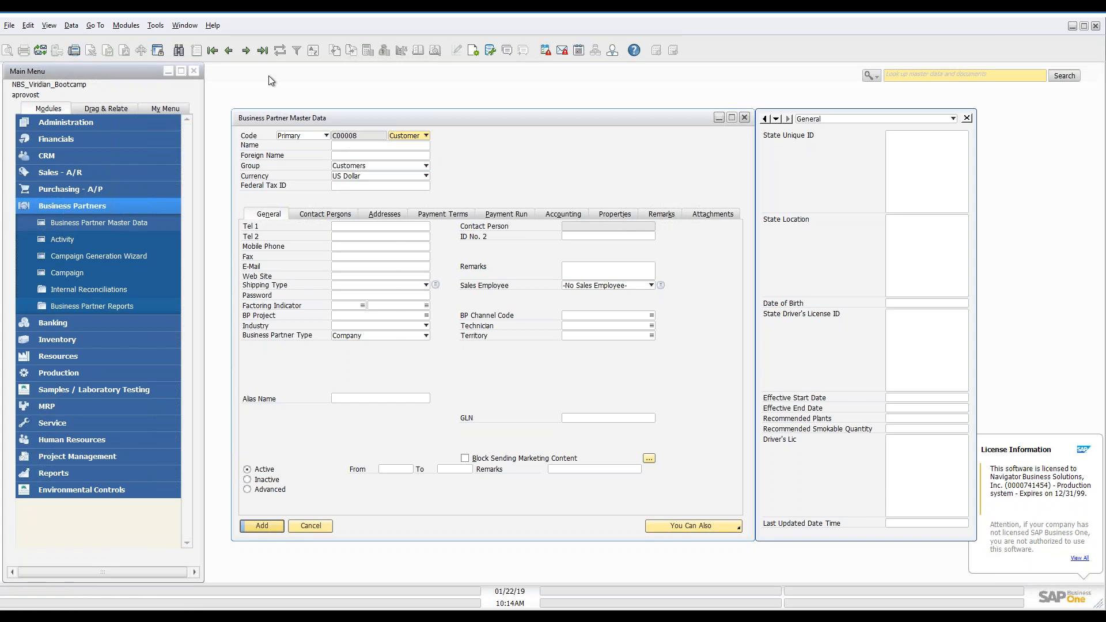
Step back through several previous business partner records, and forward again to the PharmLab record.
click(228, 50)
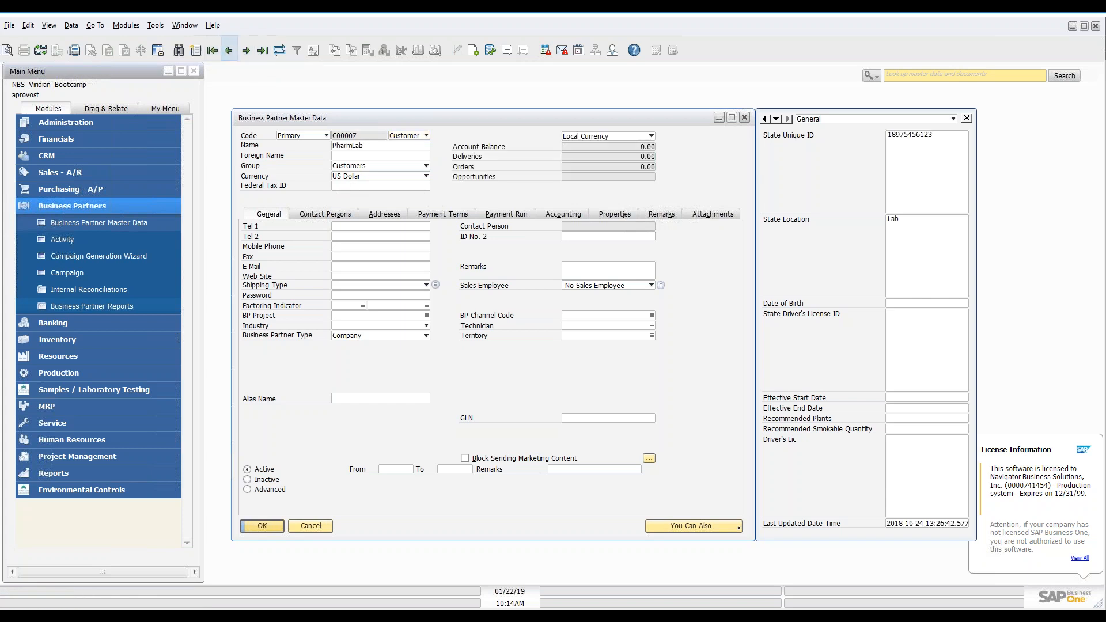
click(229, 50)
click(228, 50)
click(246, 50)
click(246, 50)
click(247, 51)
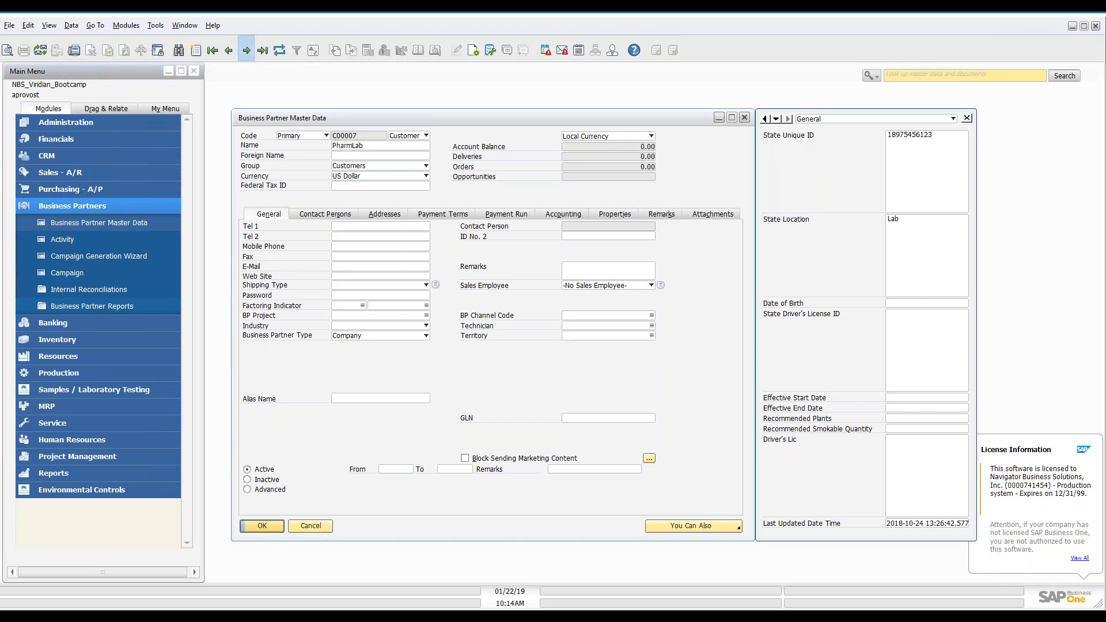
Jump to the last and first business partner records, step back and forward once, and close the master data form.
click(262, 51)
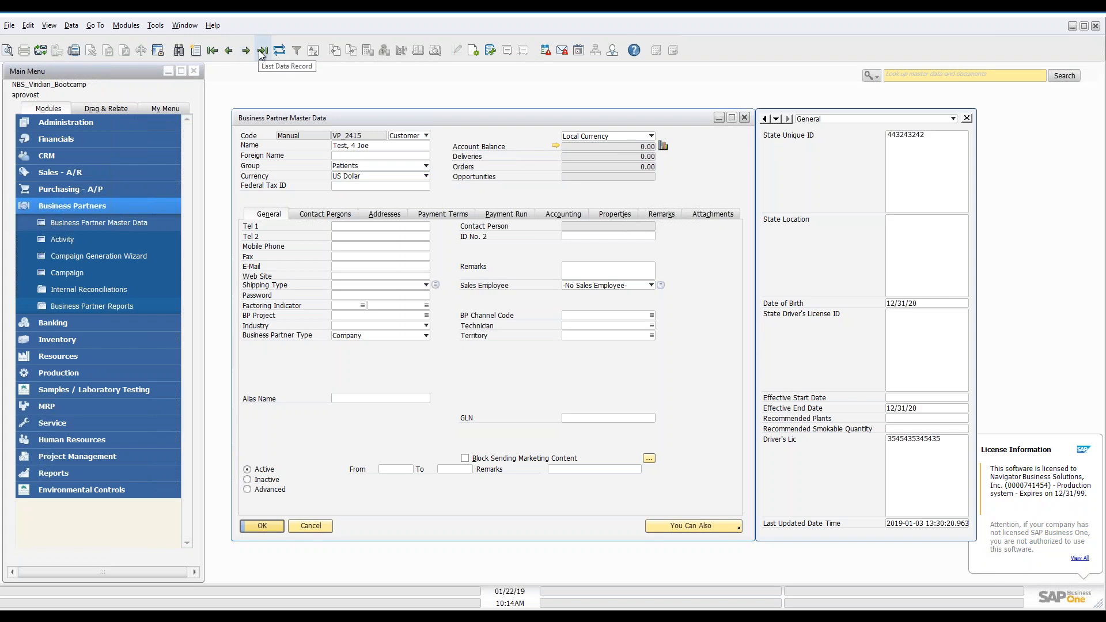
click(213, 51)
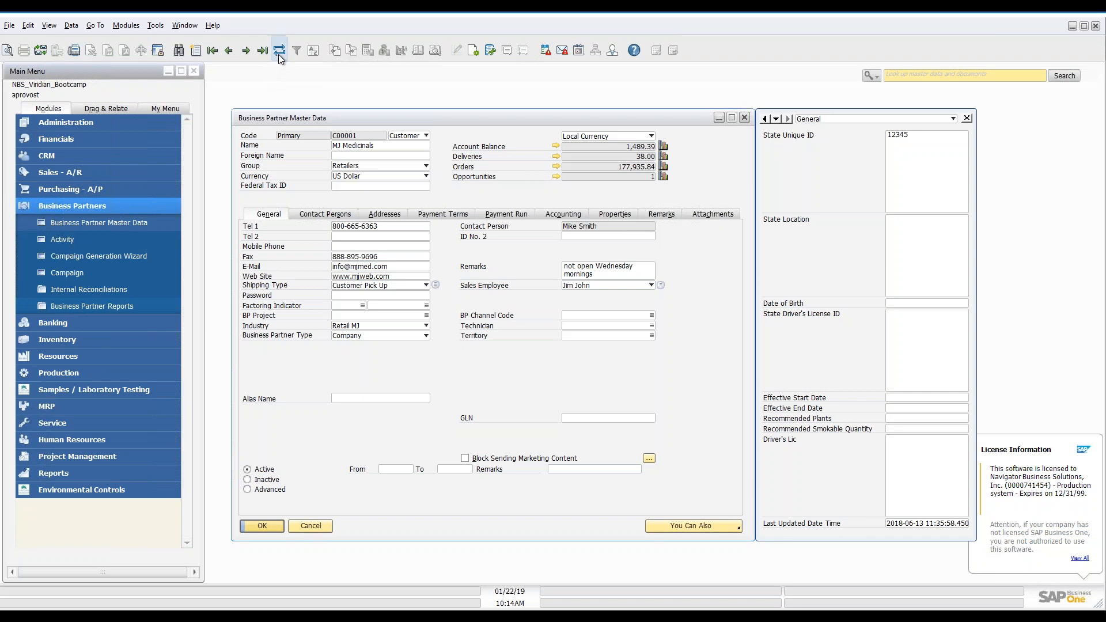
click(229, 50)
click(248, 50)
click(747, 121)
Open a new Sales Order from Sales - A/R and display the Table Format options of its form settings beside it.
click(73, 172)
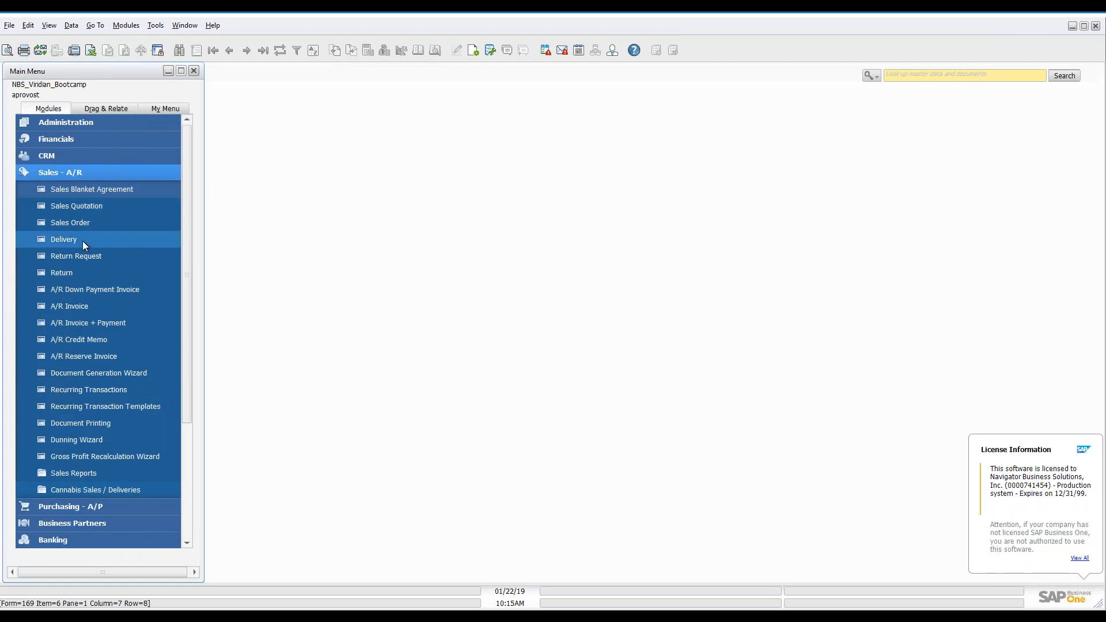
click(80, 221)
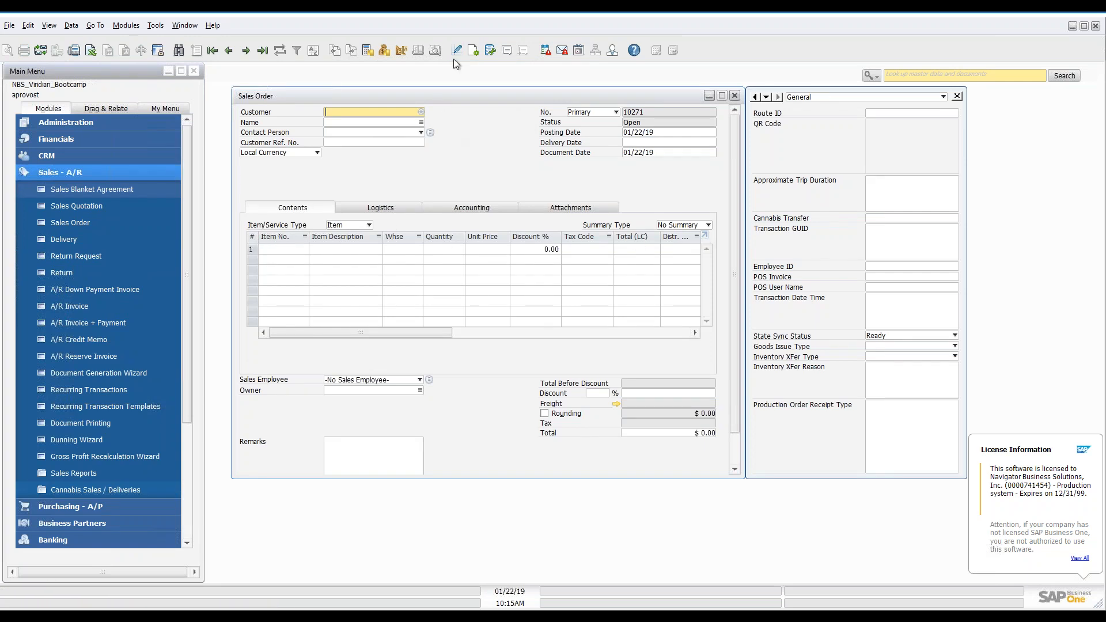
click(476, 52)
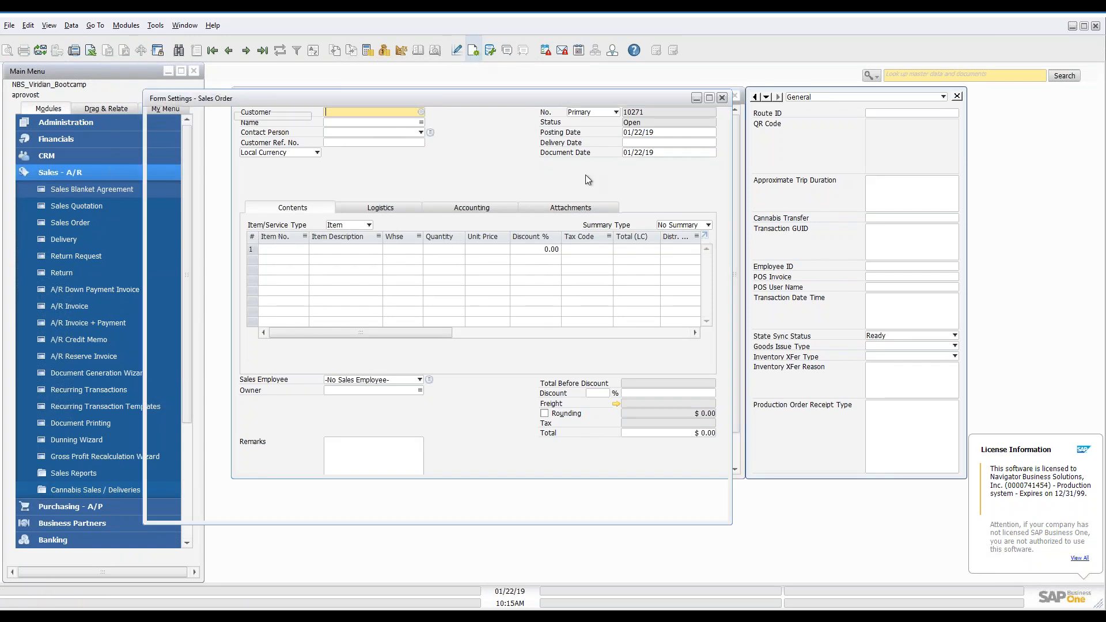
drag(447, 106, 783, 156)
click(525, 184)
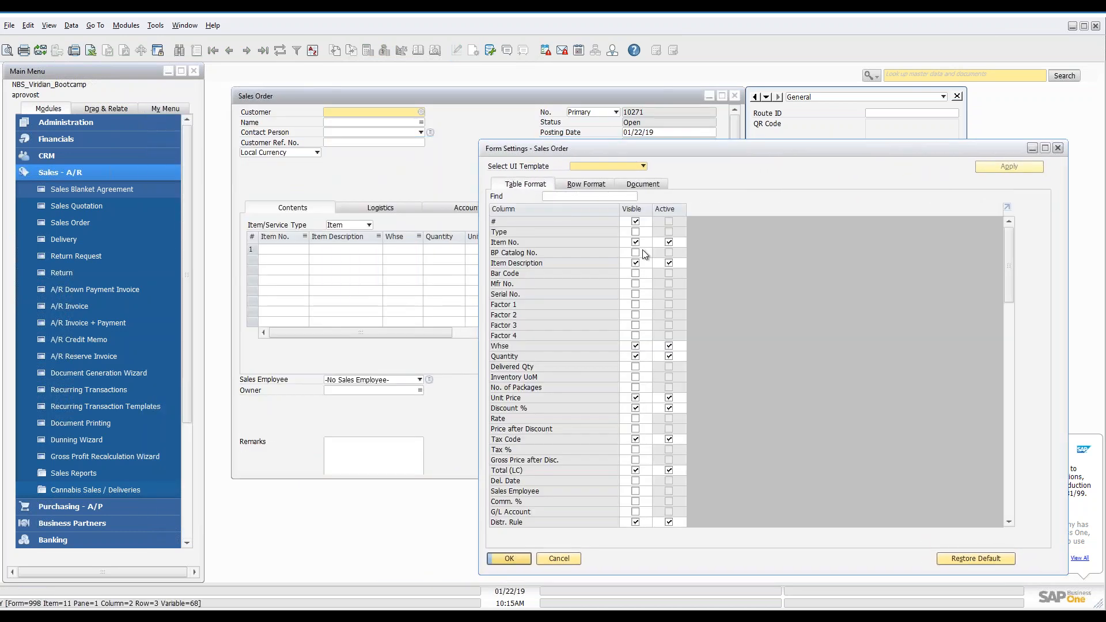
Review the Visible and Active column options down to Distr. Rule and beyond, cancel the form settings, and close the Sales Order.
scroll(572, 447, down, 3)
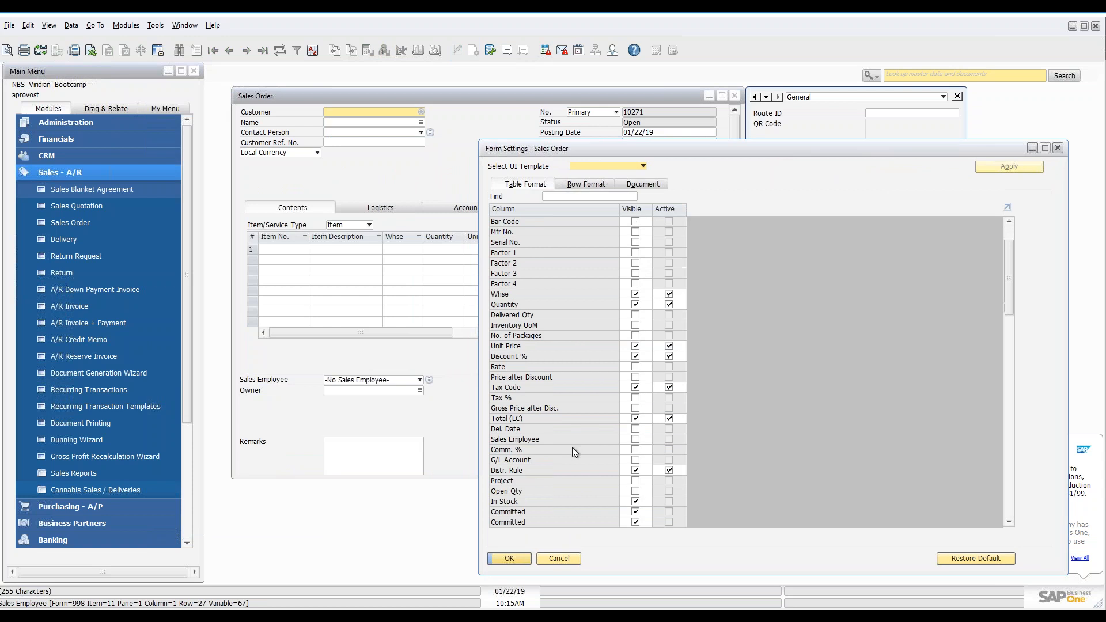
scroll(572, 448, down, 1)
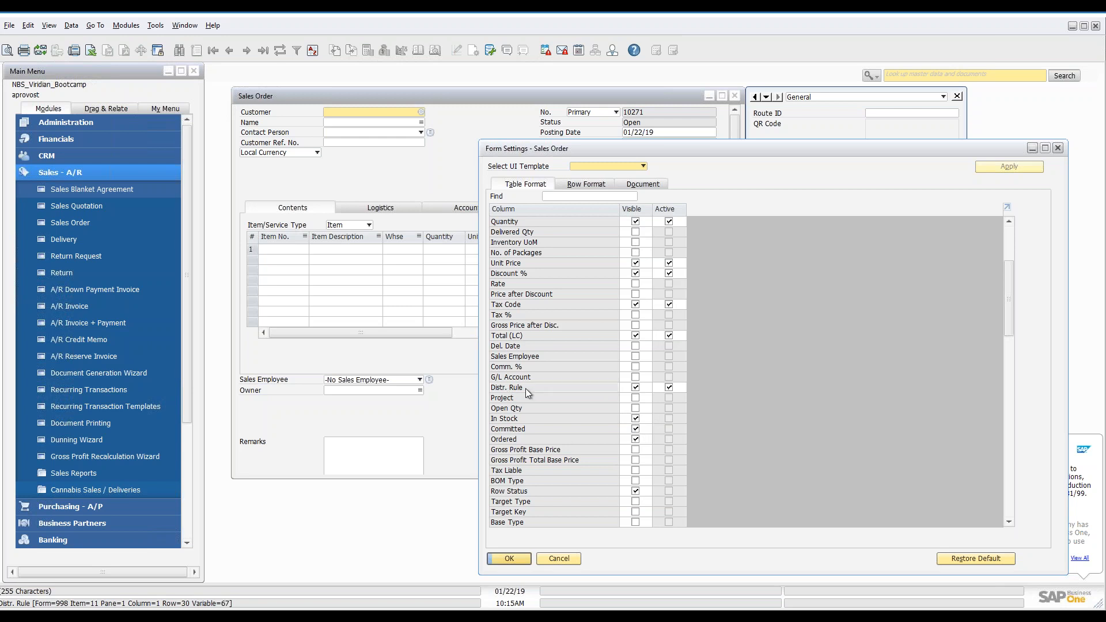
mouse_move(525, 388)
mouse_down()
mouse_move(529, 367)
mouse_move(526, 386)
mouse_up()
click(526, 387)
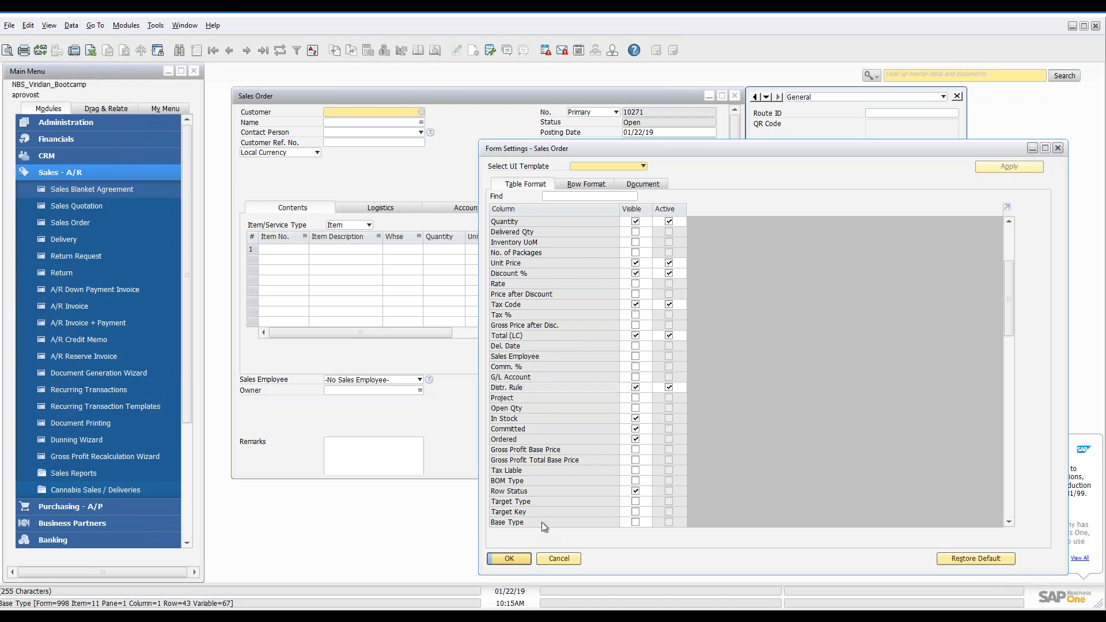
click(558, 558)
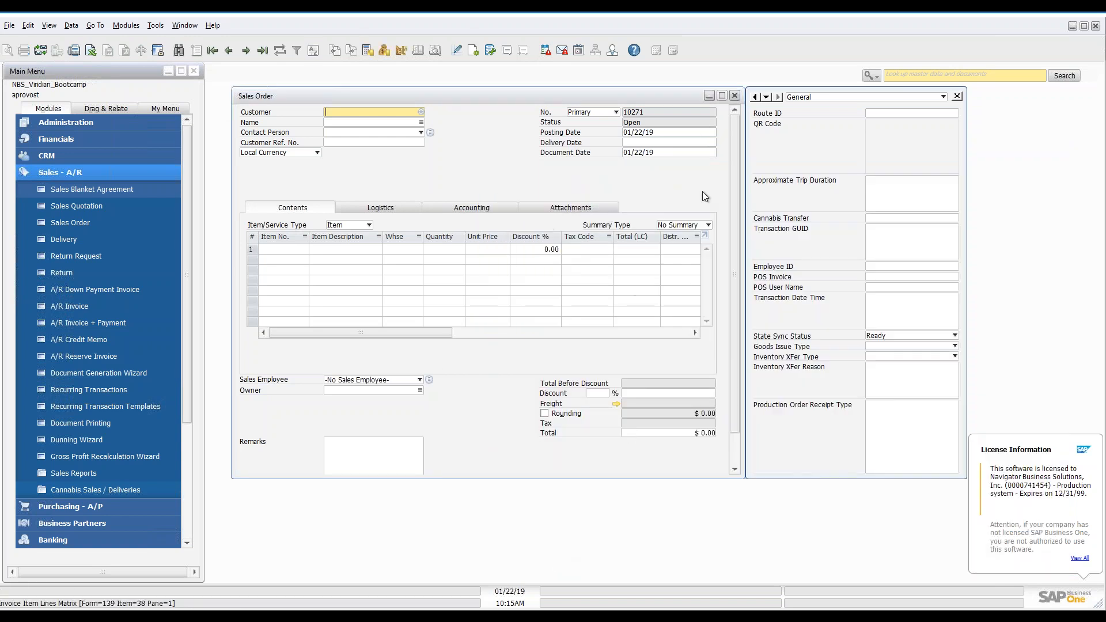
click(735, 96)
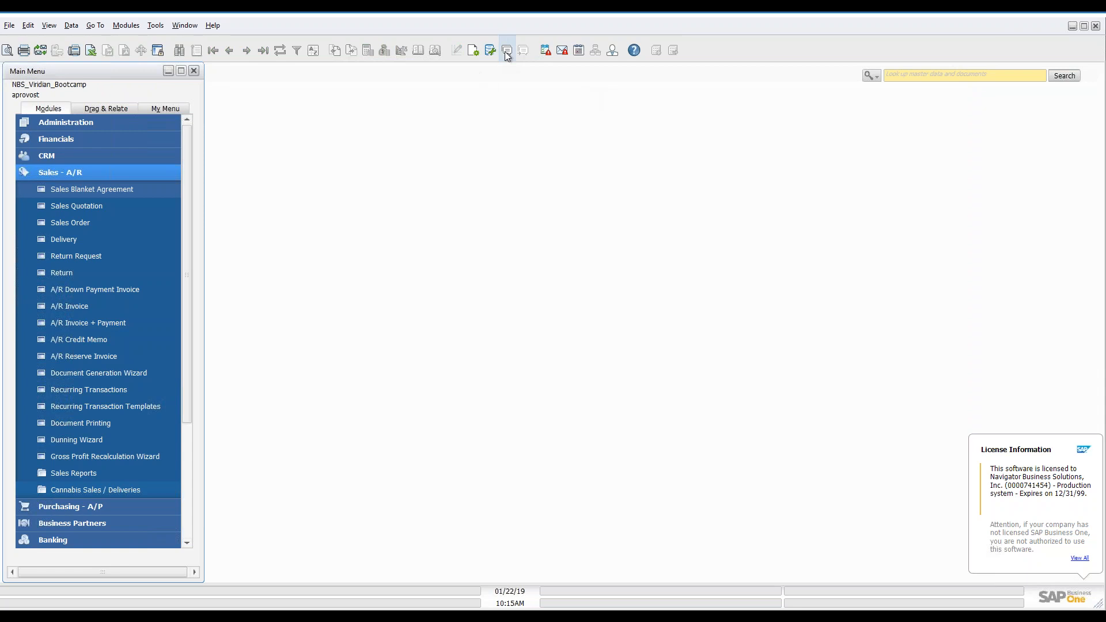
From the first sales order's Layout Designer, set the Pick Ticket layout as default for all users and all BPs.
click(85, 223)
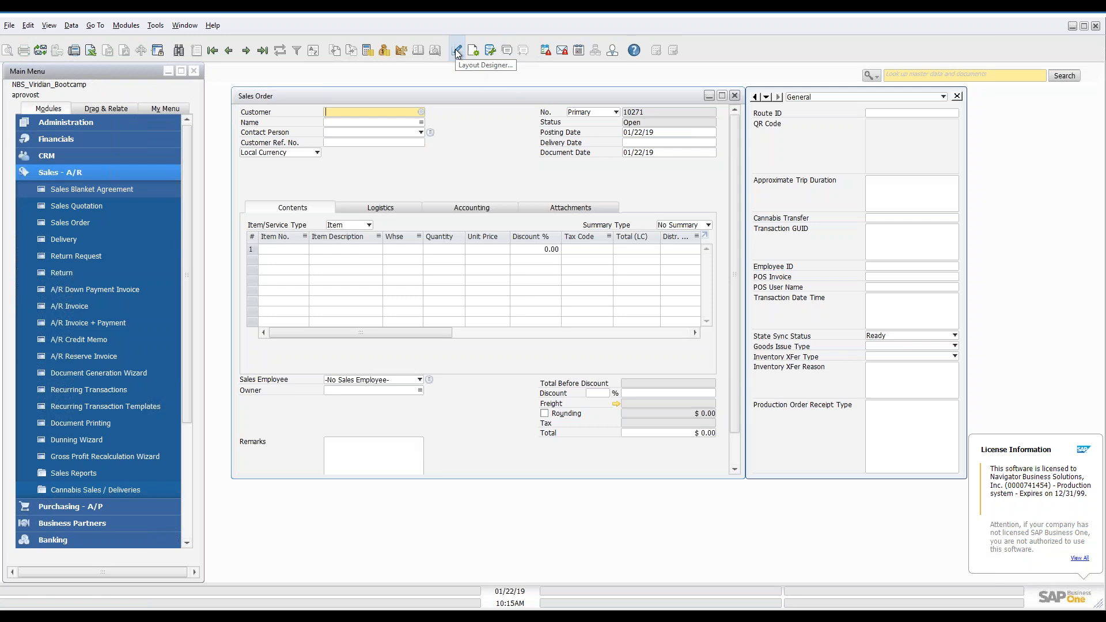
click(247, 51)
click(457, 50)
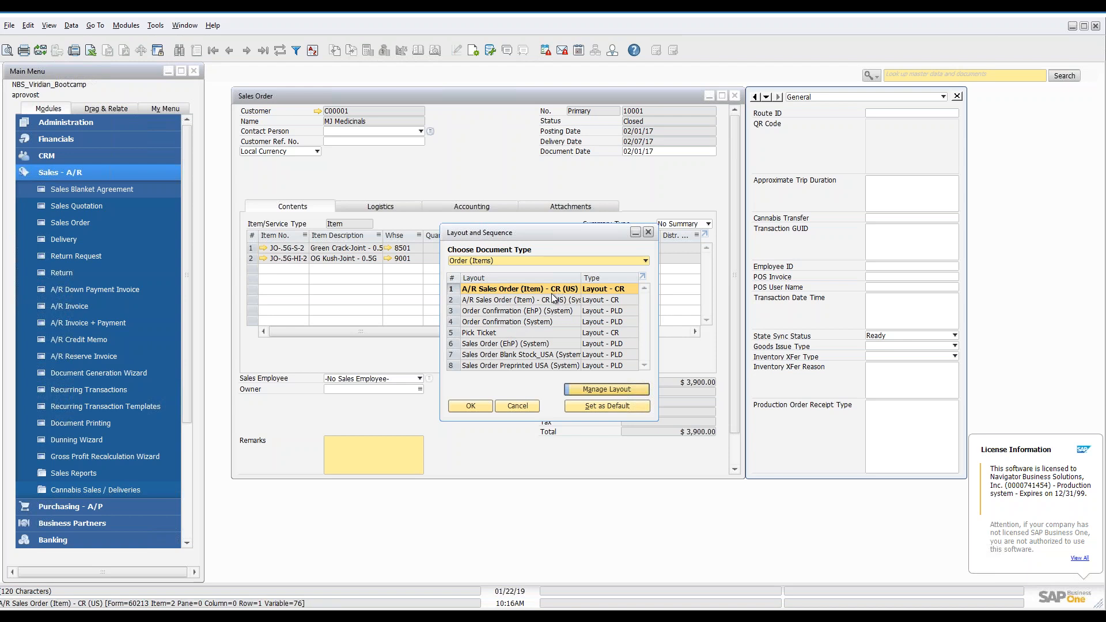
click(521, 334)
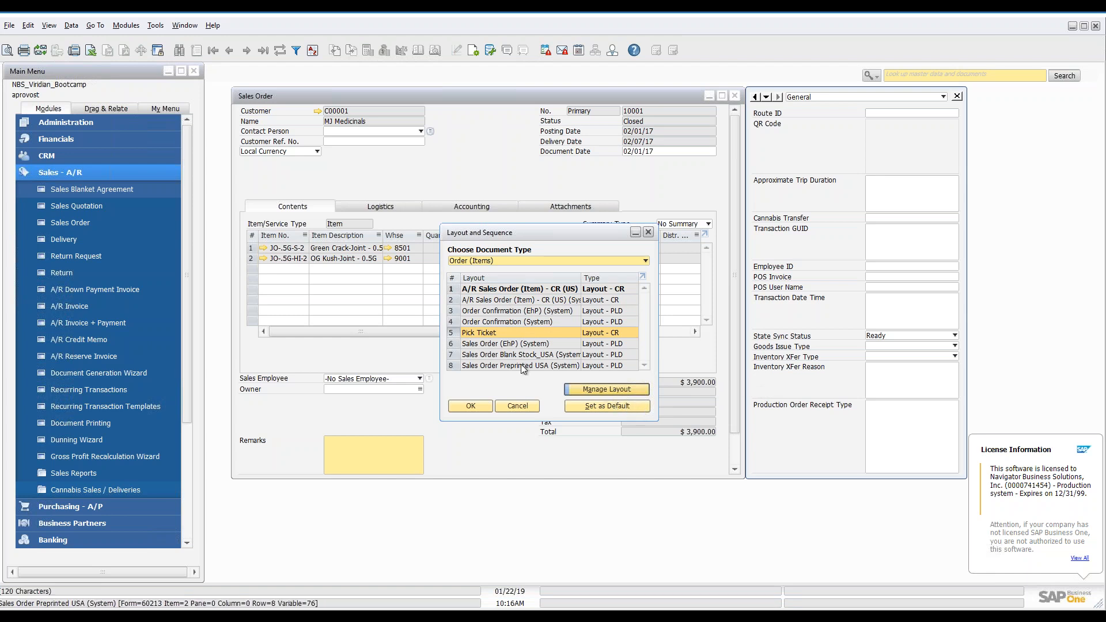
click(580, 406)
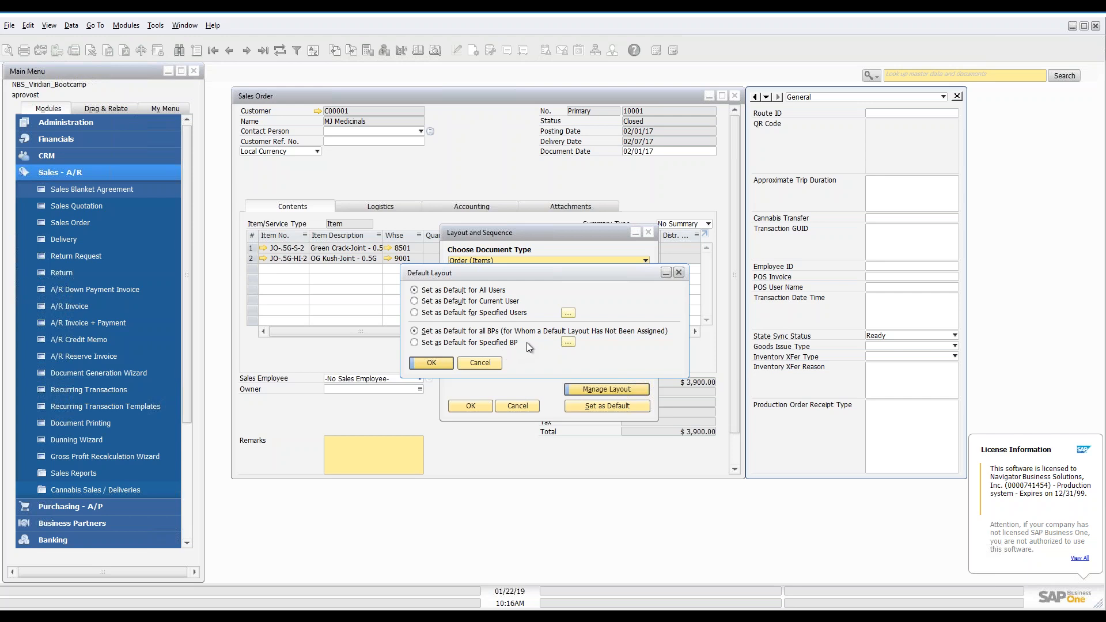
click(431, 362)
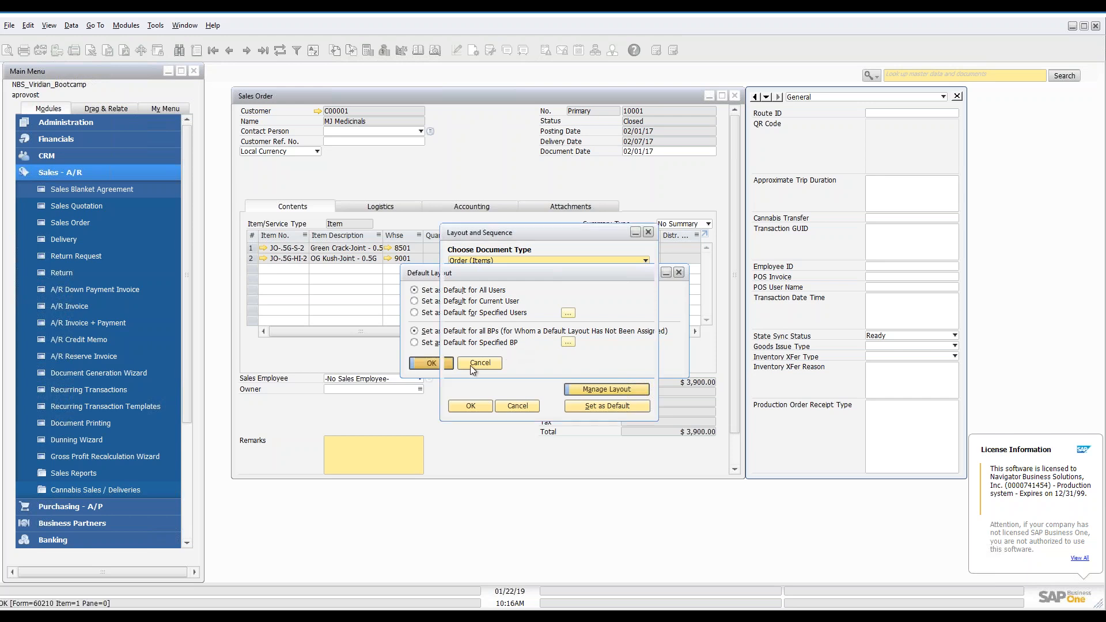
View the Pick Ticket layout's details in the Report and Layout Manager, cancel out of the layout windows, and close the Sales Order.
click(620, 389)
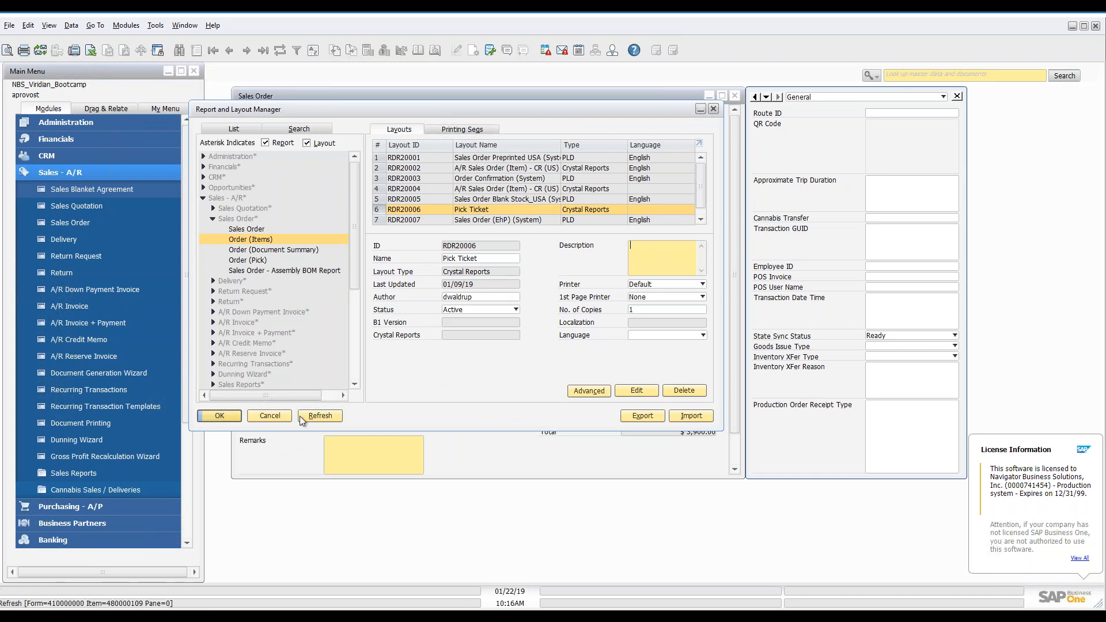
click(276, 415)
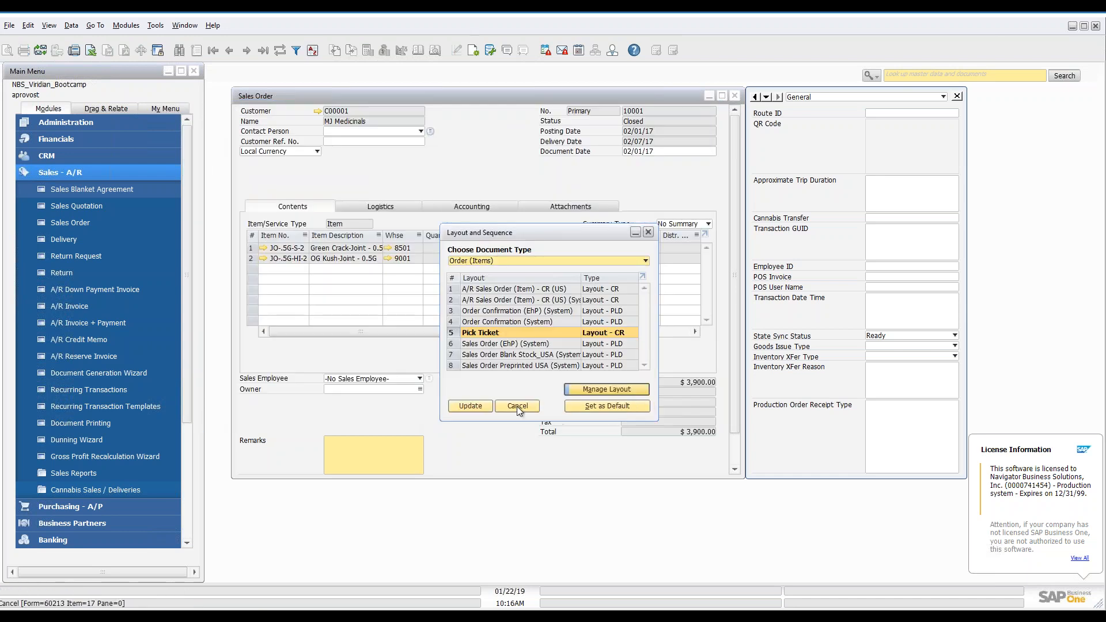
click(517, 406)
click(735, 96)
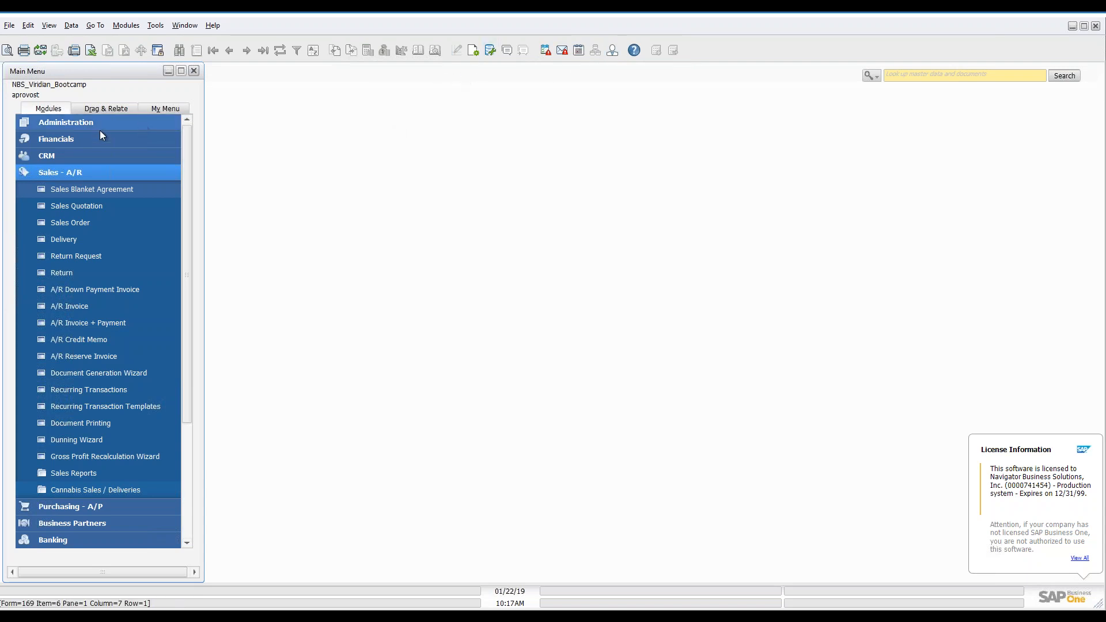
Open the Countries setup under the Administration business partner settings, review the country list, and leave without changes.
click(70, 174)
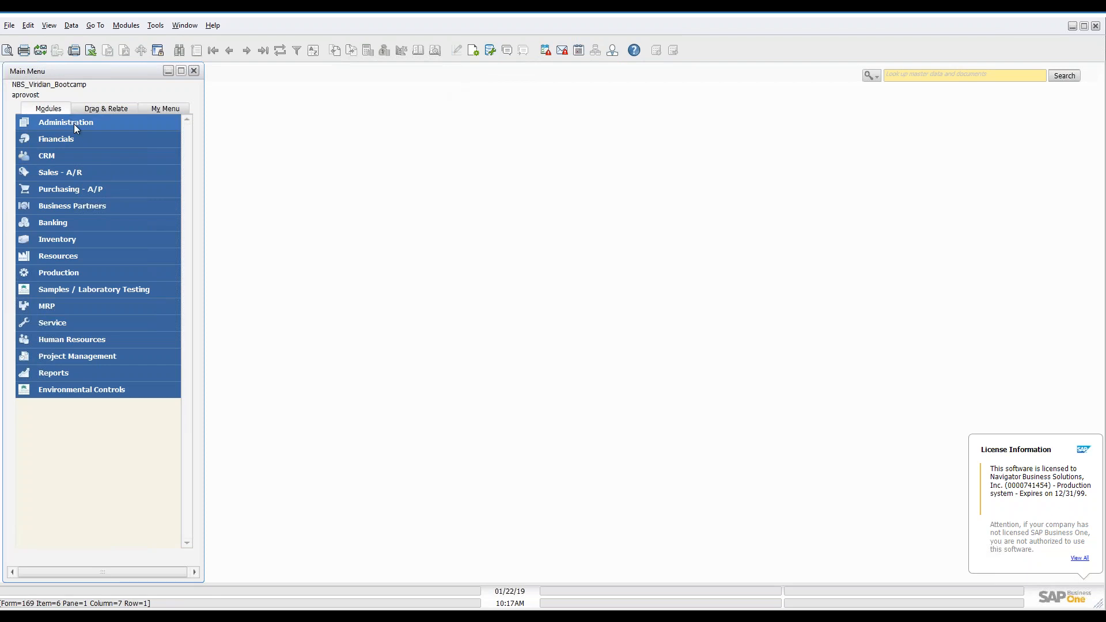
click(73, 123)
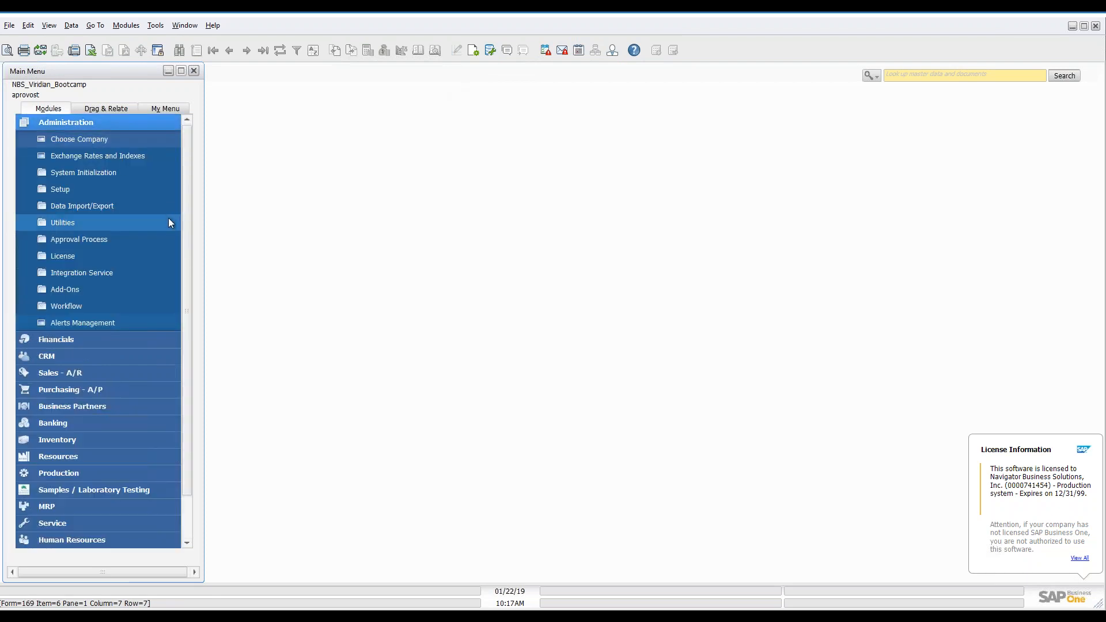
click(105, 187)
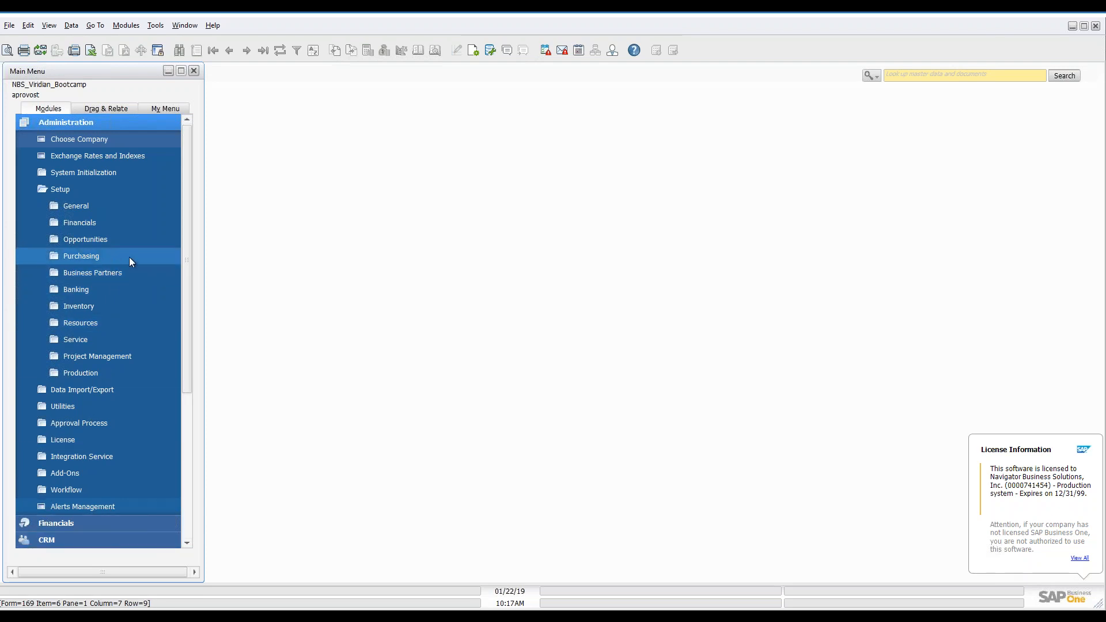
click(116, 272)
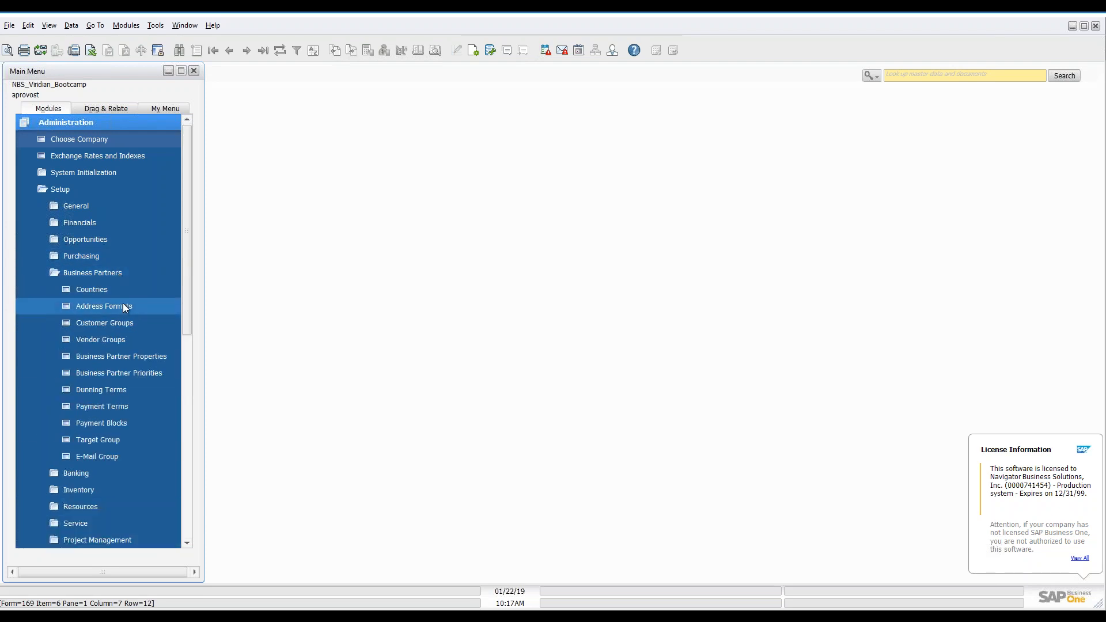
click(125, 288)
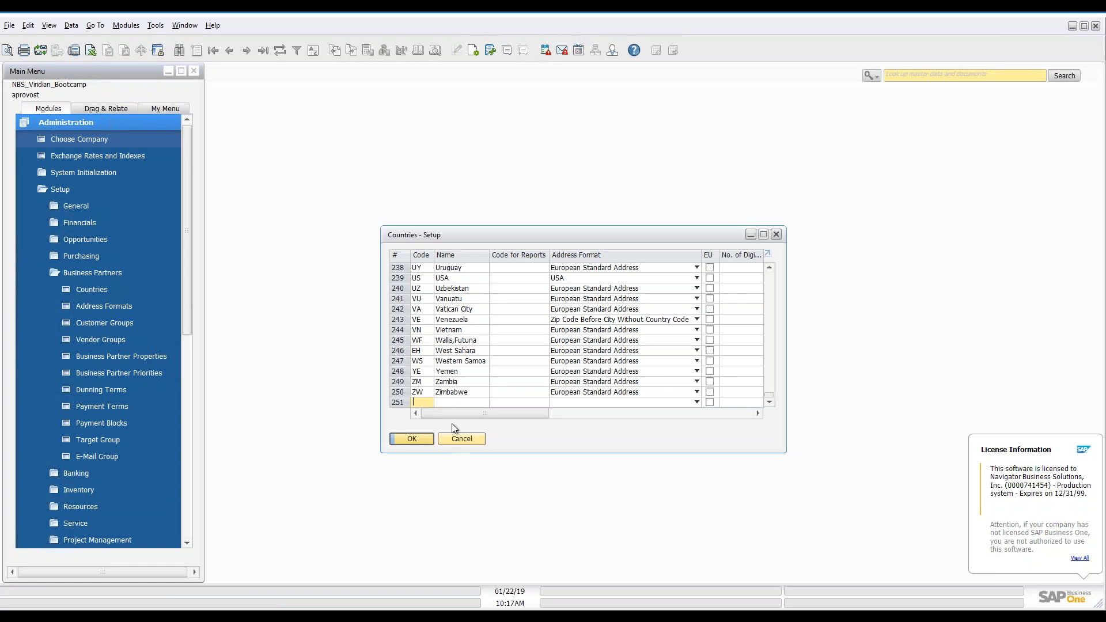
click(453, 439)
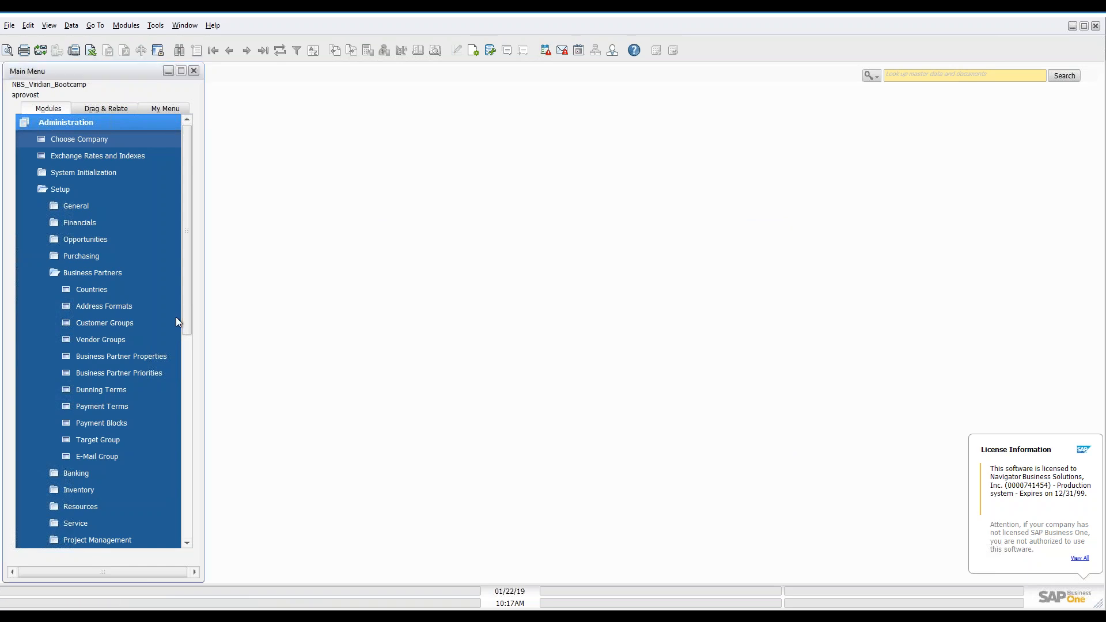
Open the Address Formats setup and browse back from the last record to the USA format.
click(125, 307)
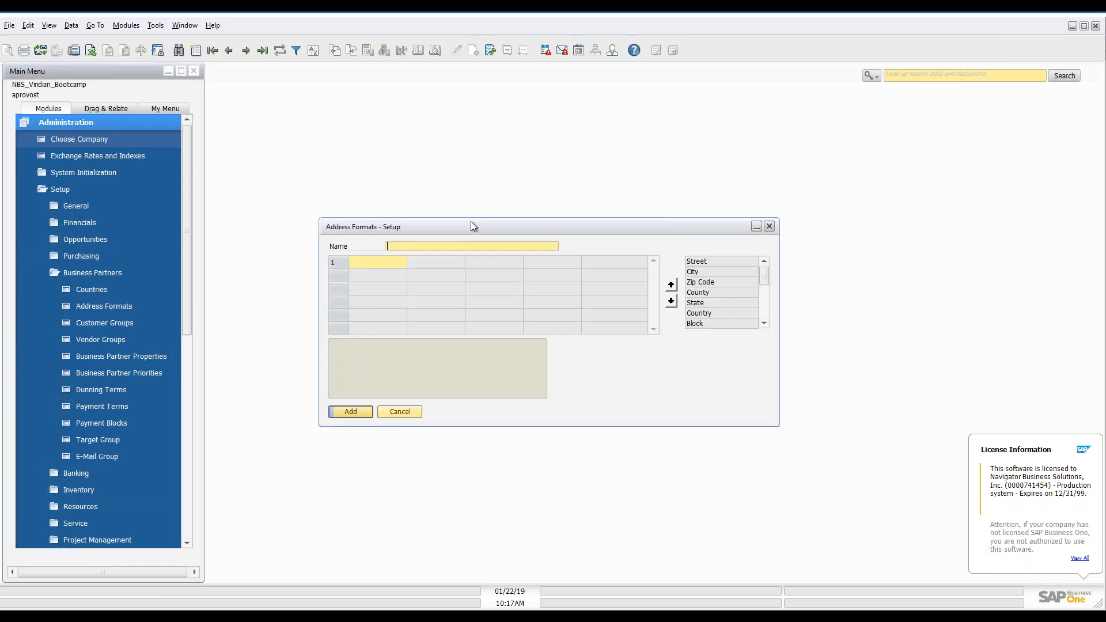
click(263, 50)
click(229, 51)
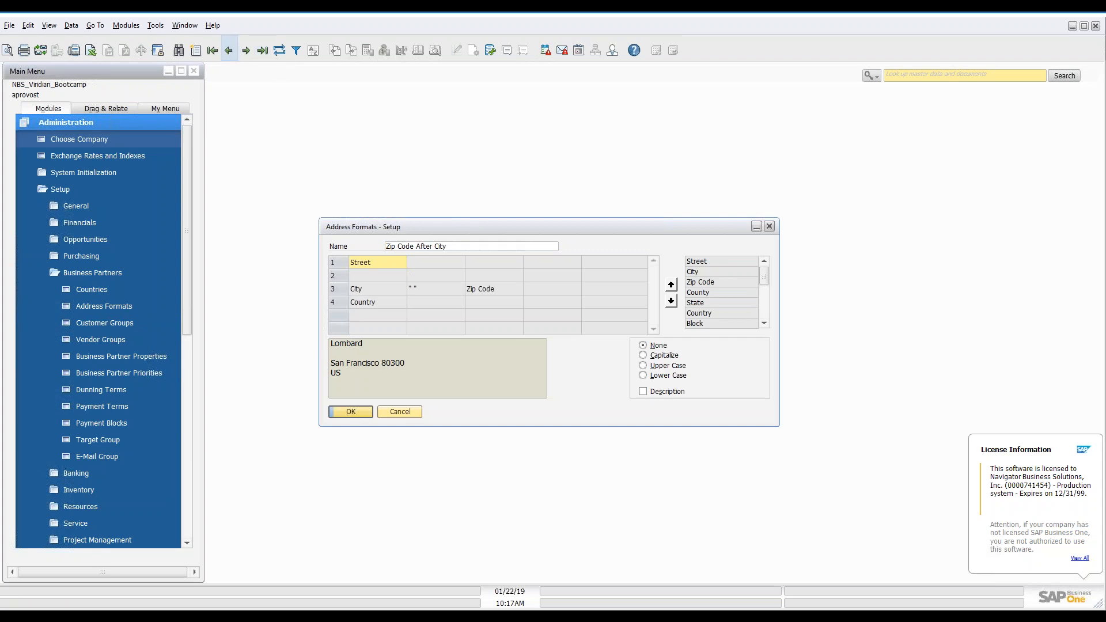
click(229, 51)
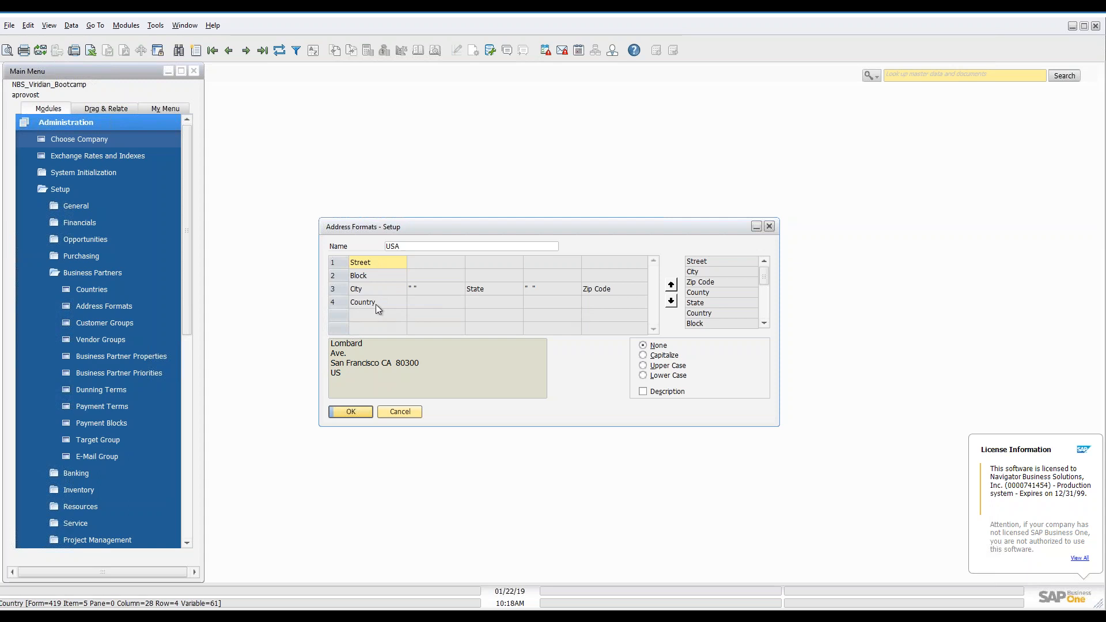
Inspect the row options for the USA address format's Country line and its Block line, and leave the setup without changes.
right_click(338, 305)
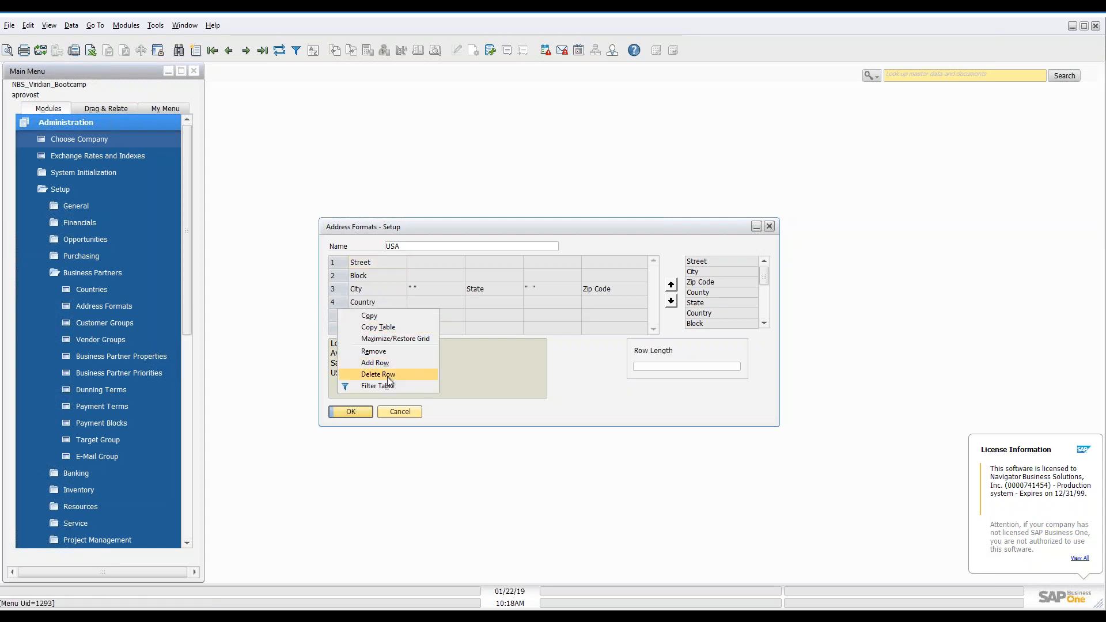
click(591, 354)
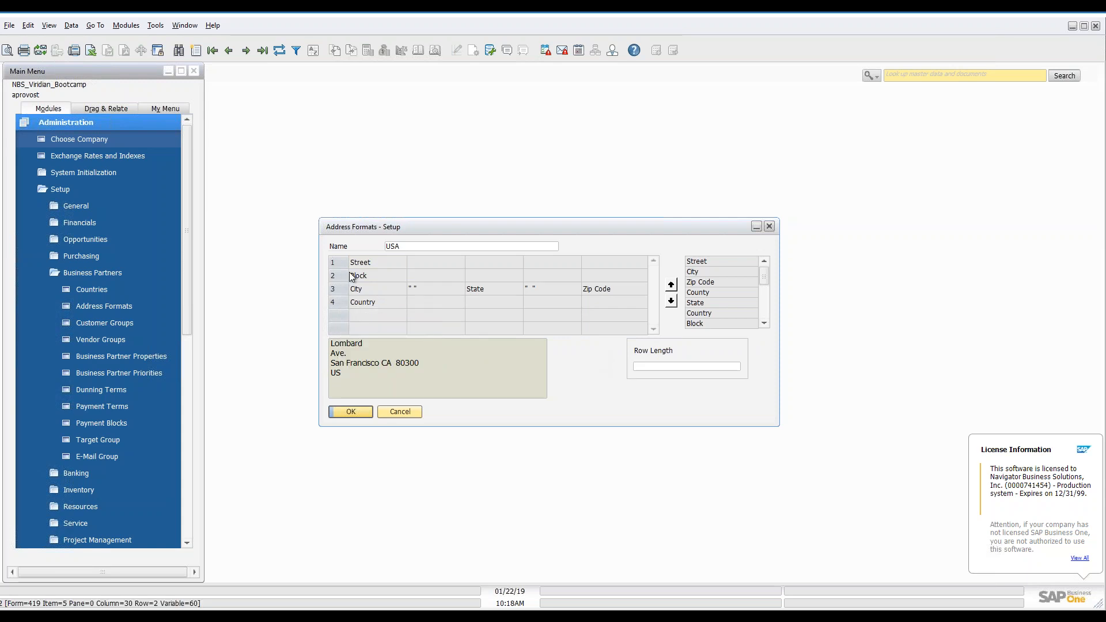
click(367, 276)
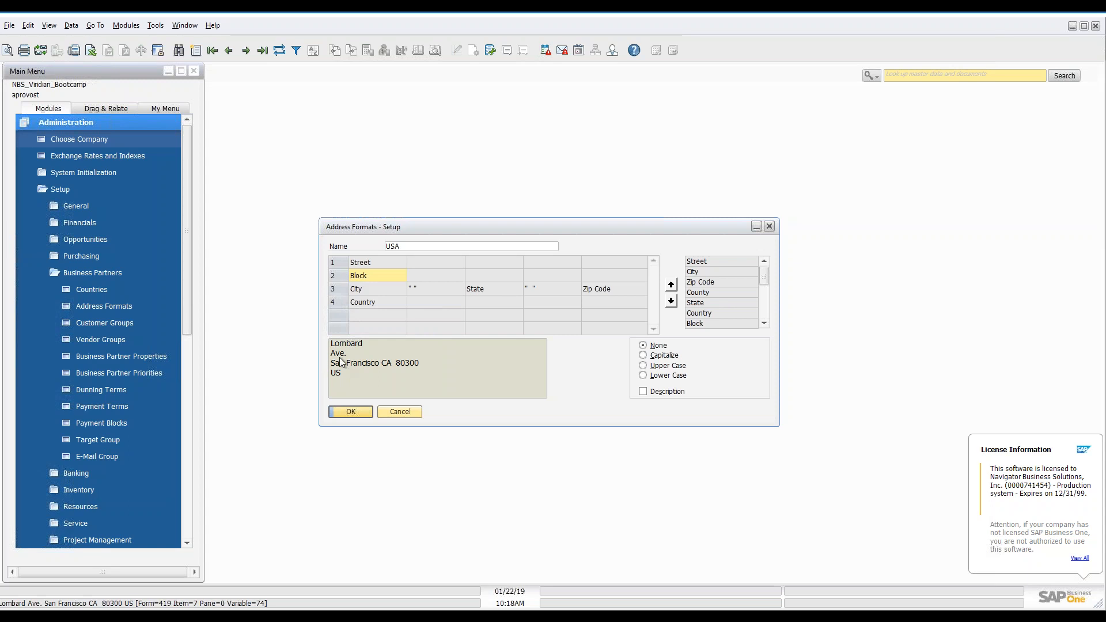
click(404, 411)
Open Company Details under System Initialization, review the general address, street number and block fields, and cancel out.
click(113, 171)
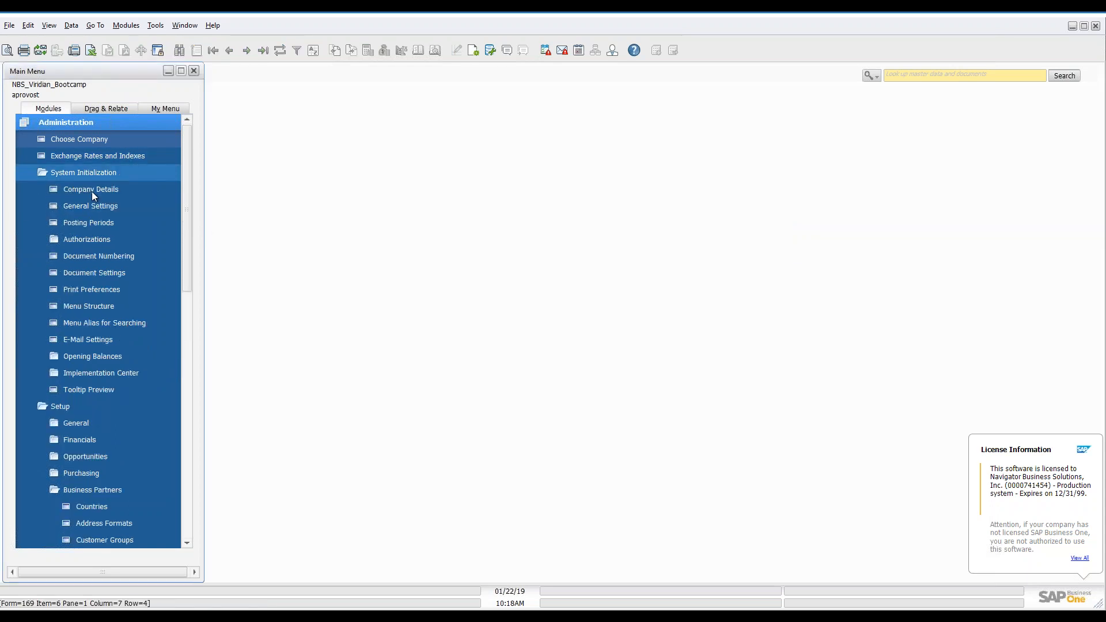
click(89, 191)
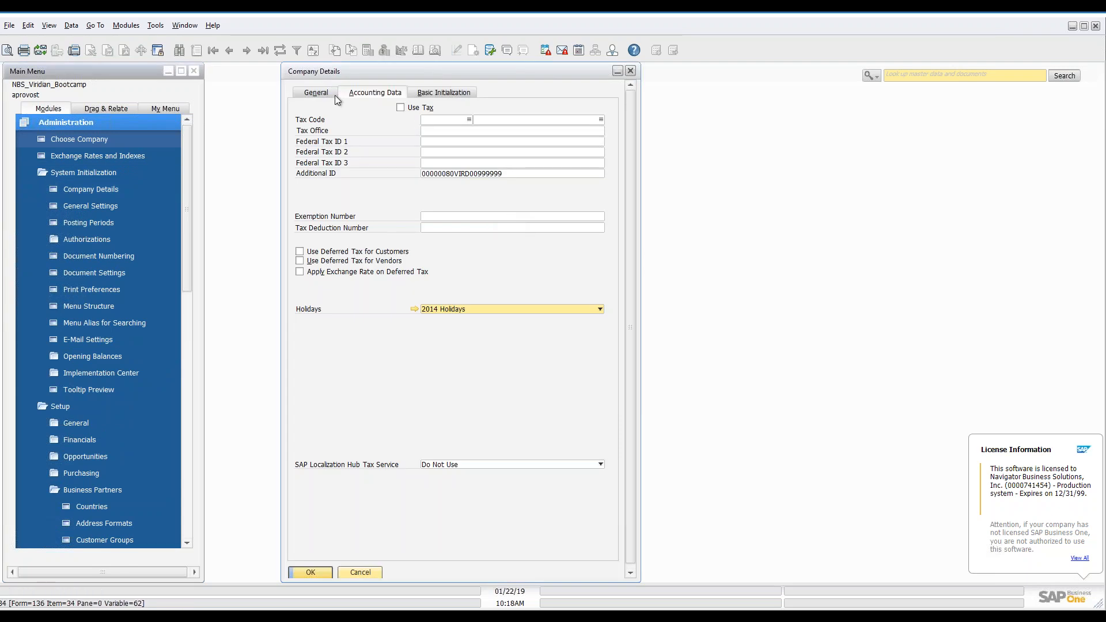
click(314, 91)
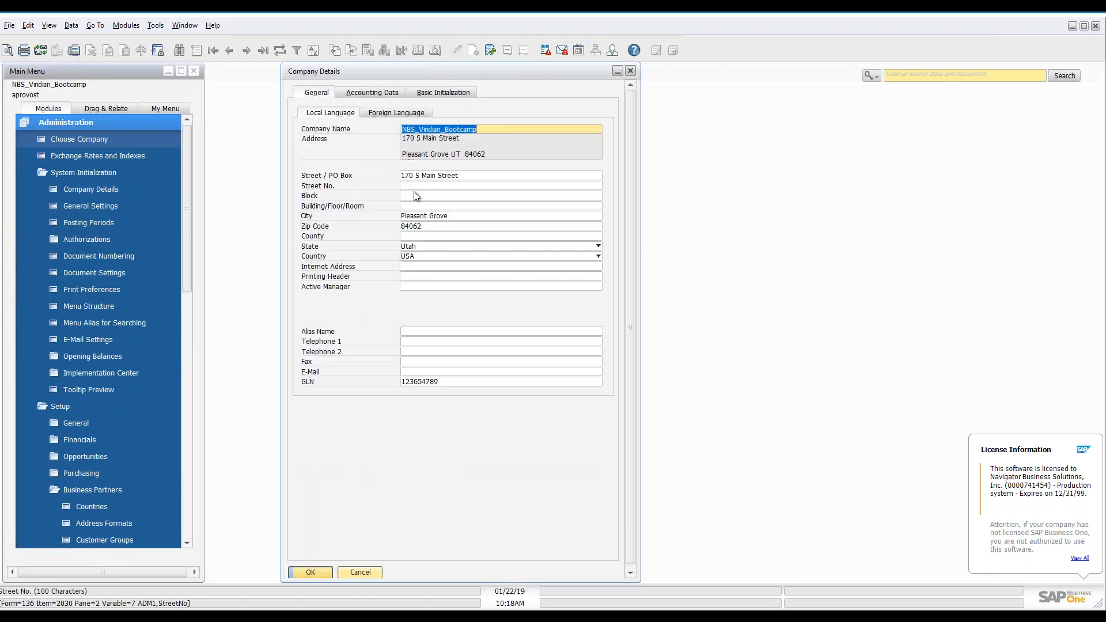
click(416, 141)
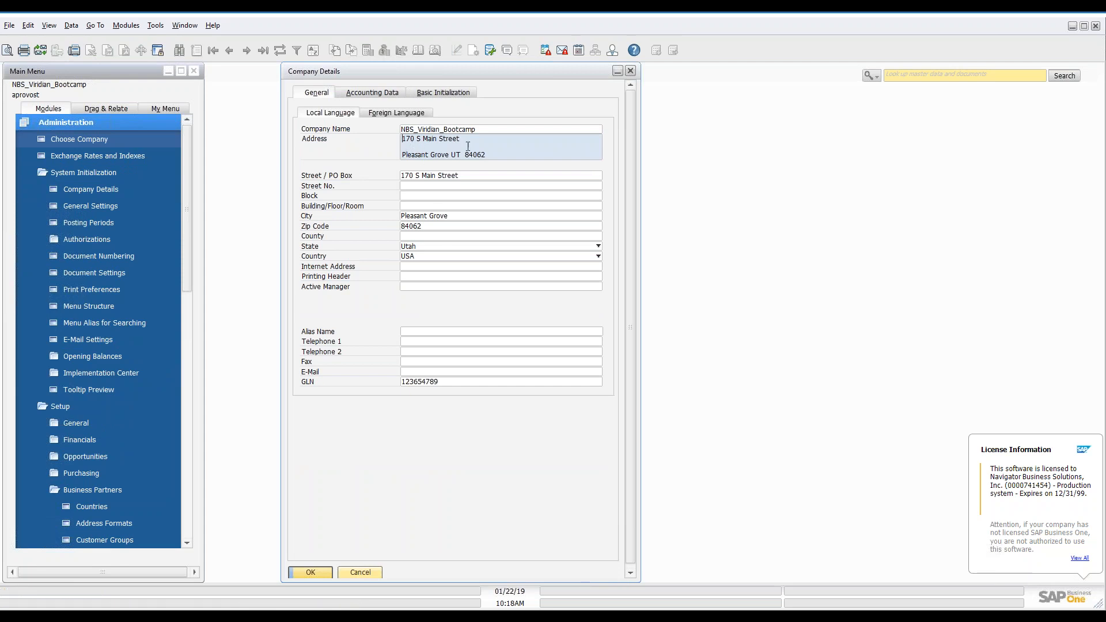
click(440, 185)
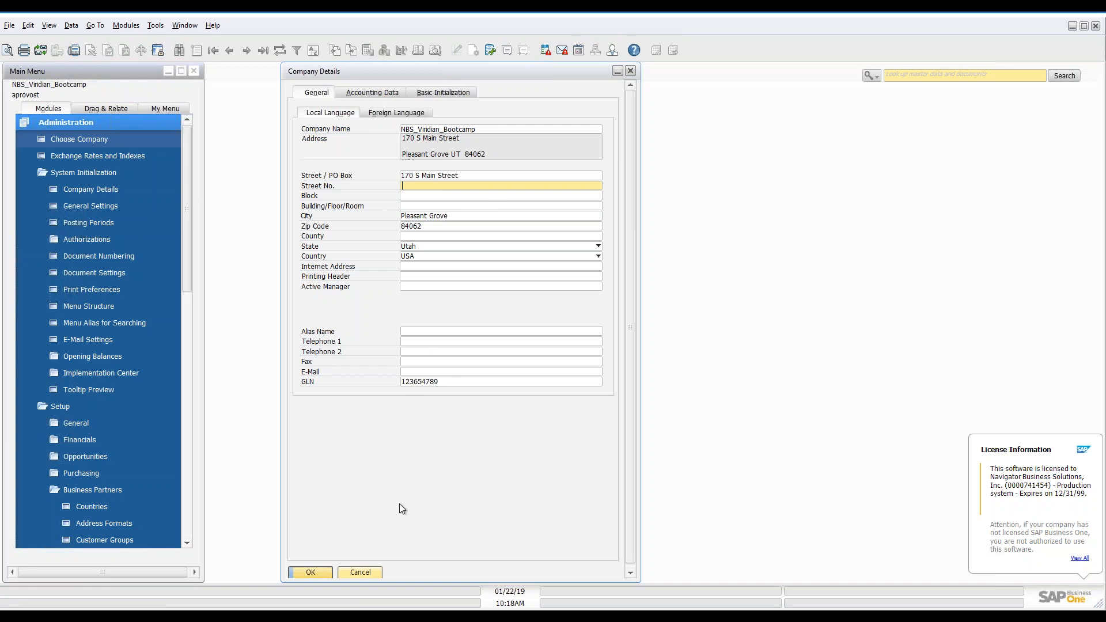
click(421, 193)
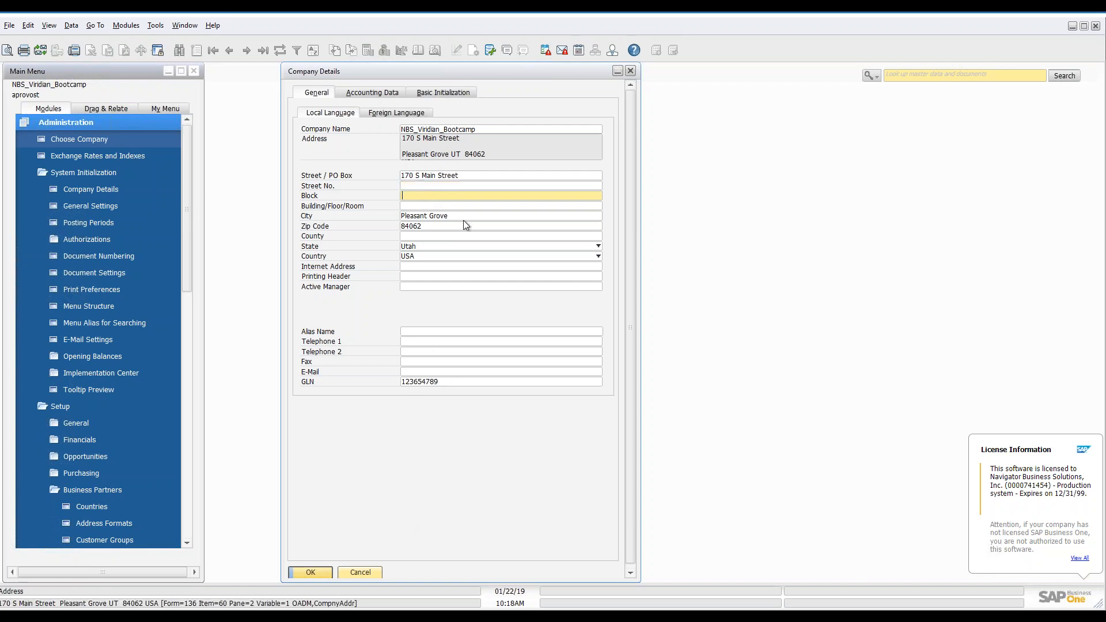
click(360, 573)
Reopen the Address Formats setup, view the last format record, and cancel out.
click(95, 174)
click(104, 306)
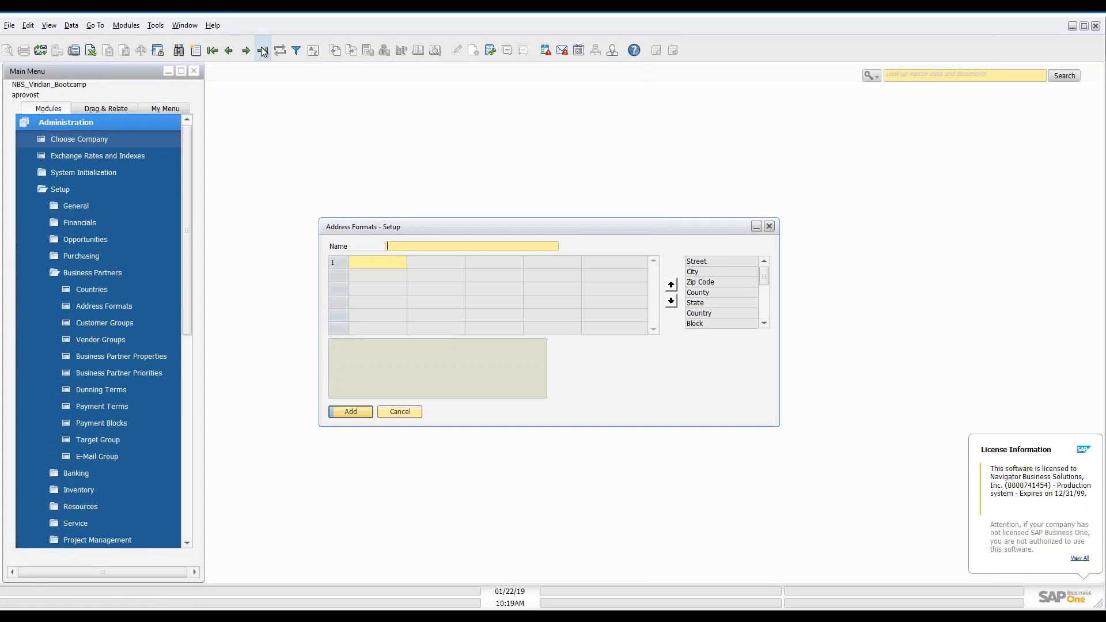
click(262, 51)
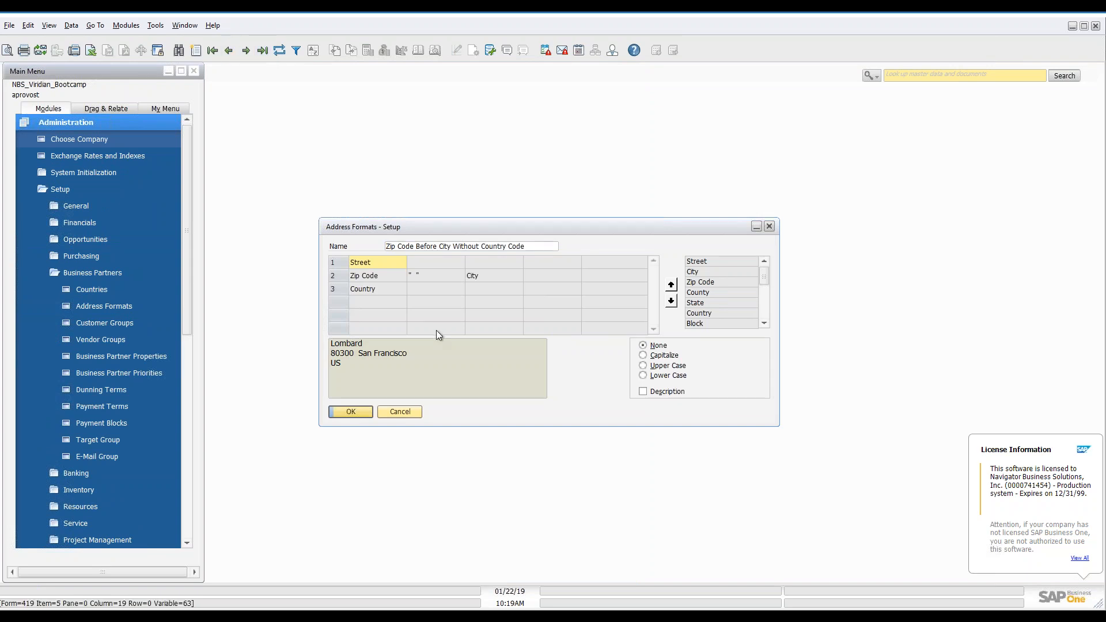
click(400, 412)
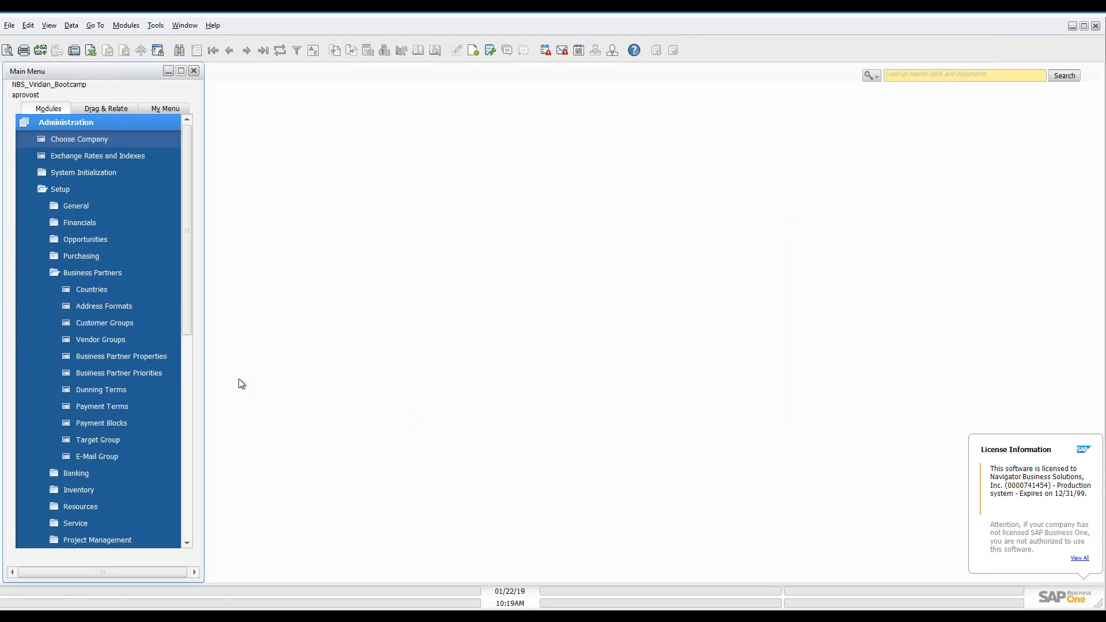
Open the Customer Groups and Vendor Groups setups and place the two windows so both lists can be compared.
click(127, 323)
click(118, 340)
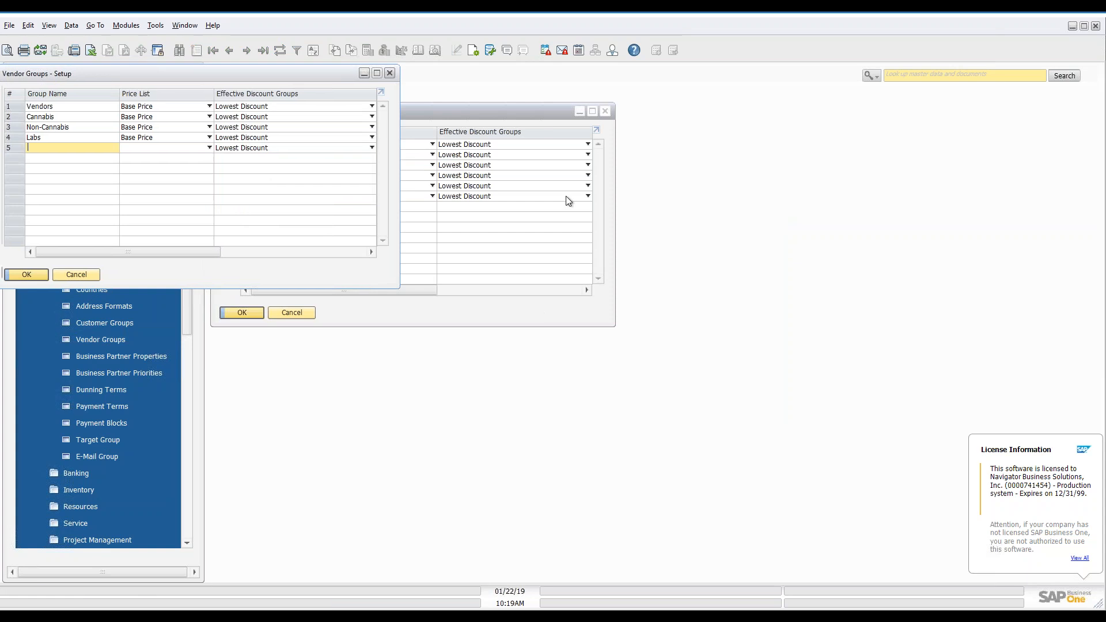
drag(291, 72, 758, 240)
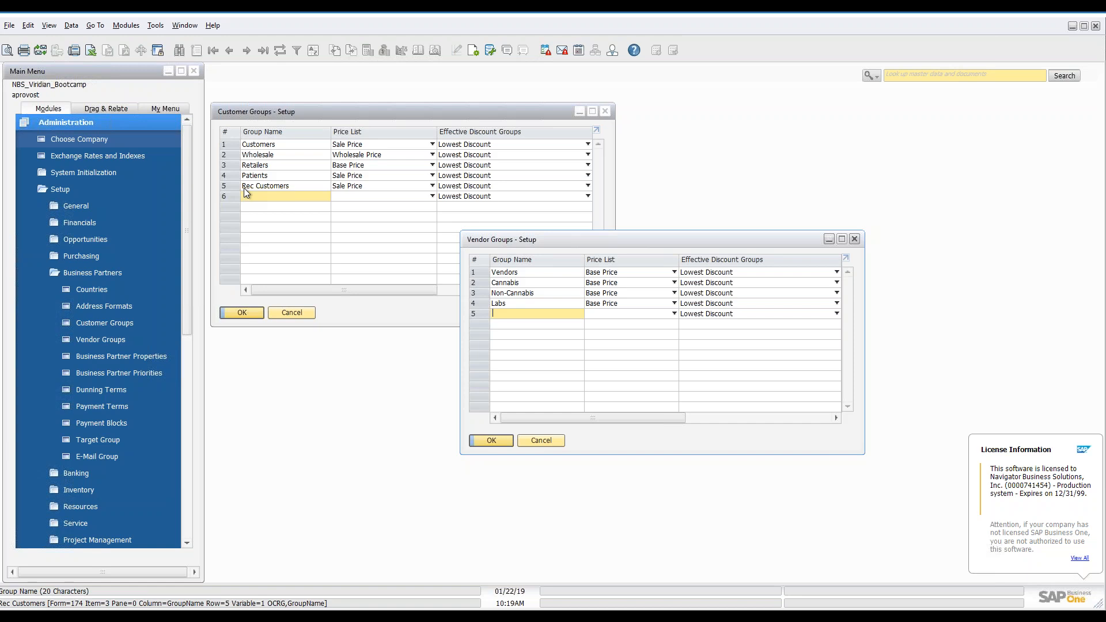
Review the price list choices and the row options for customer groups, and cancel out of both group setups.
click(367, 175)
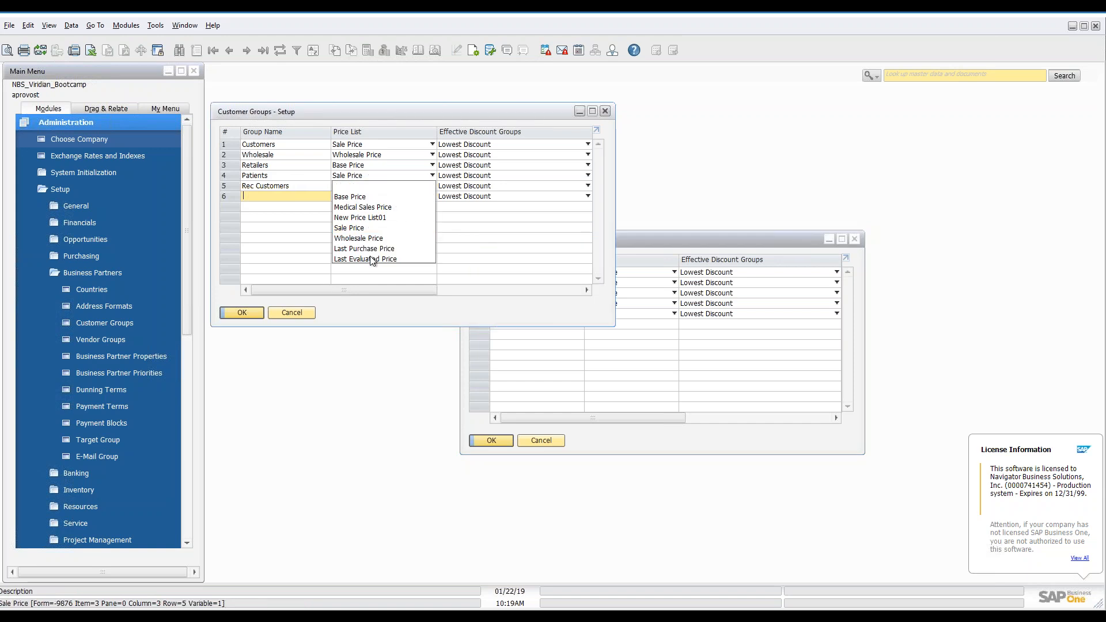
click(365, 174)
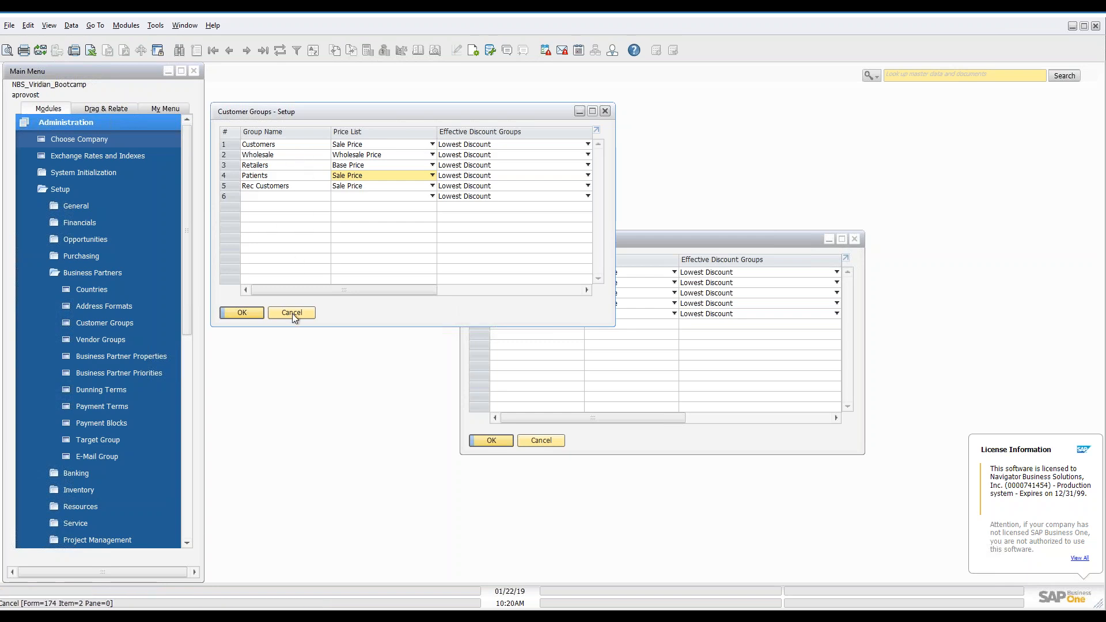
click(274, 197)
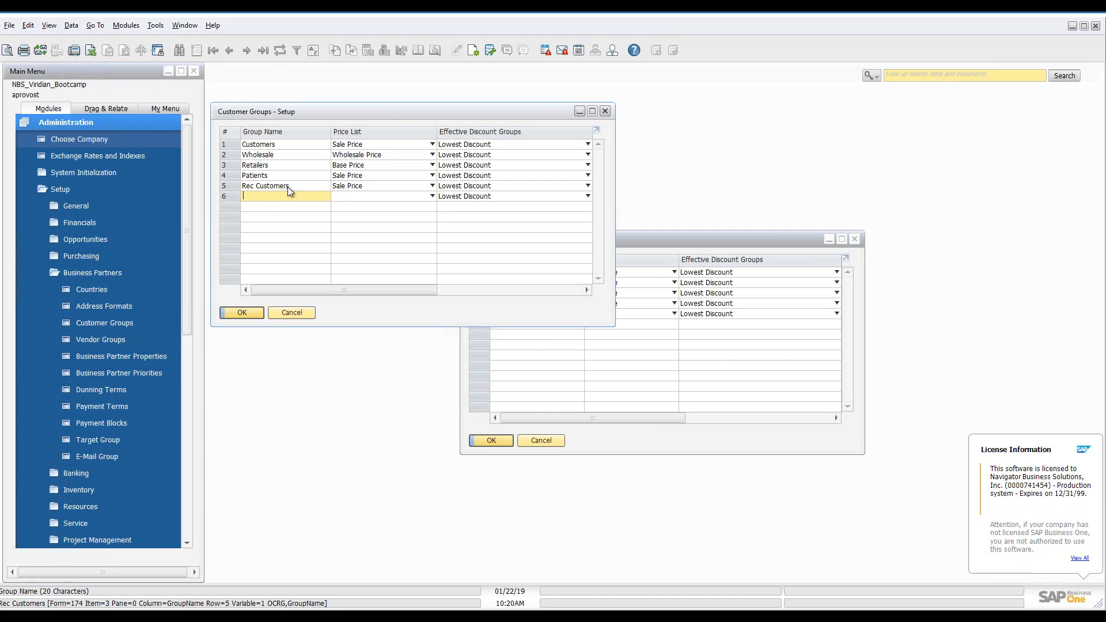
right_click(236, 191)
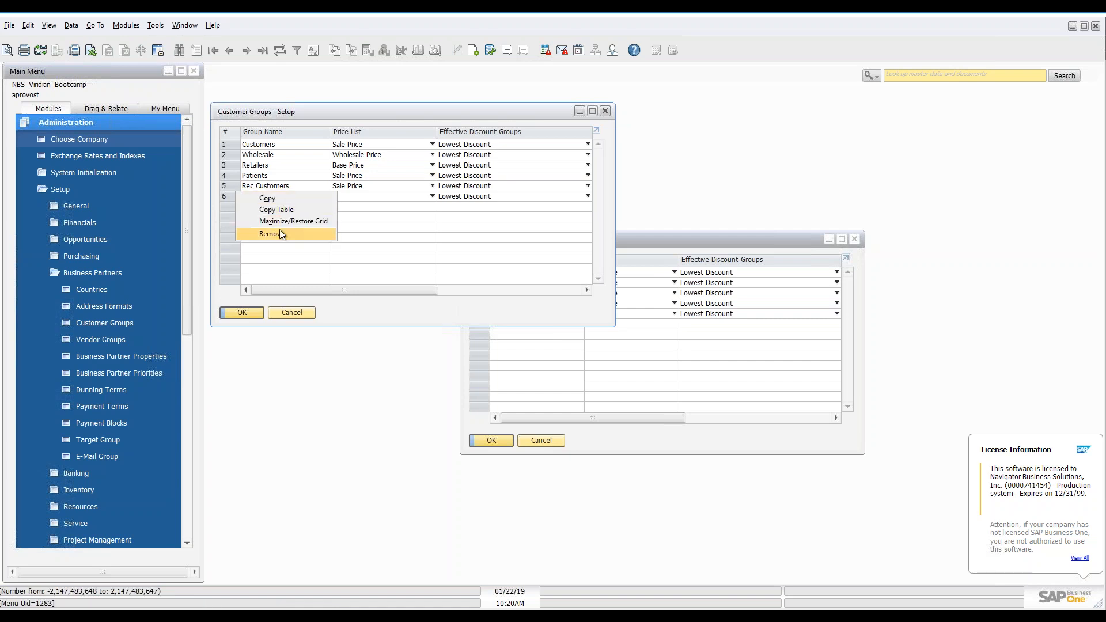
click(311, 313)
click(554, 442)
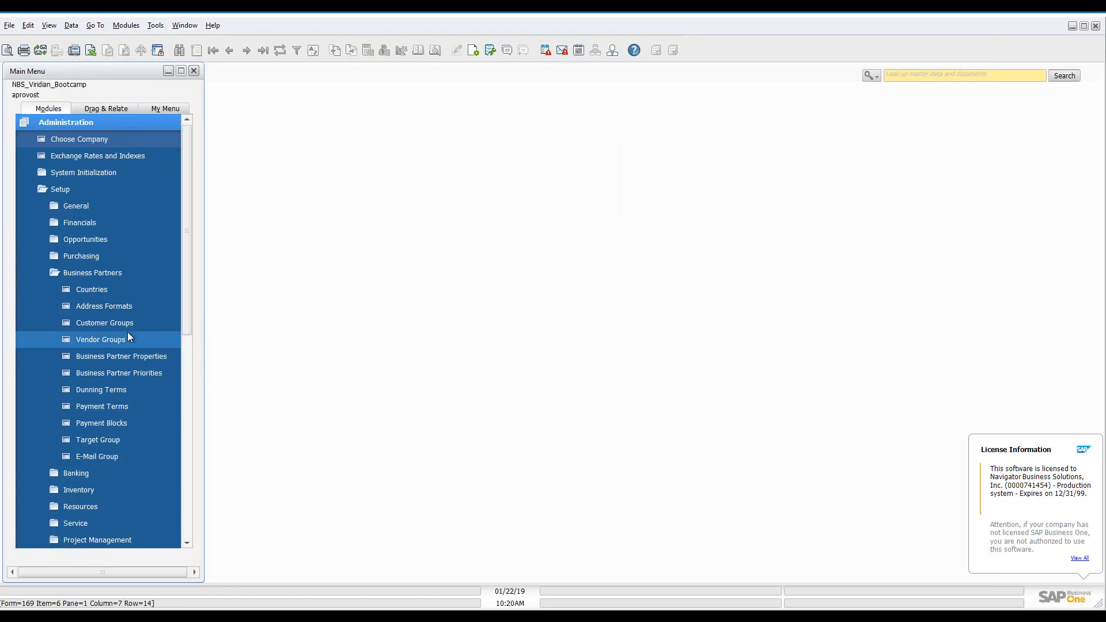
Open the Business Partner Properties setup and bring up Business Partner Master Data from the Business Partners module.
click(116, 358)
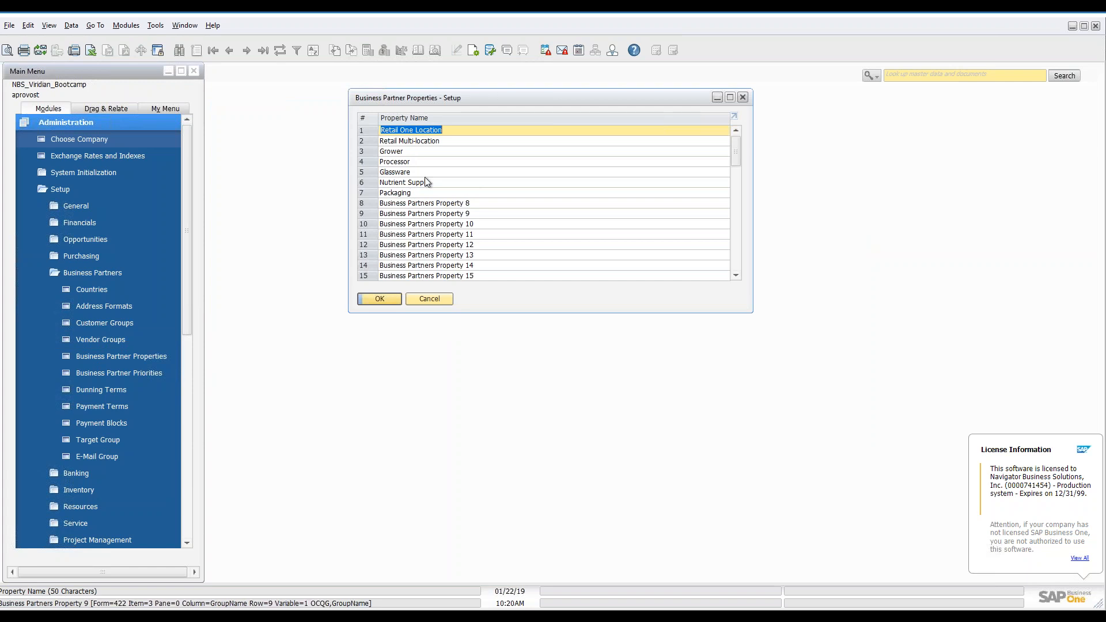
scroll(114, 483, down, 3)
scroll(106, 482, down, 3)
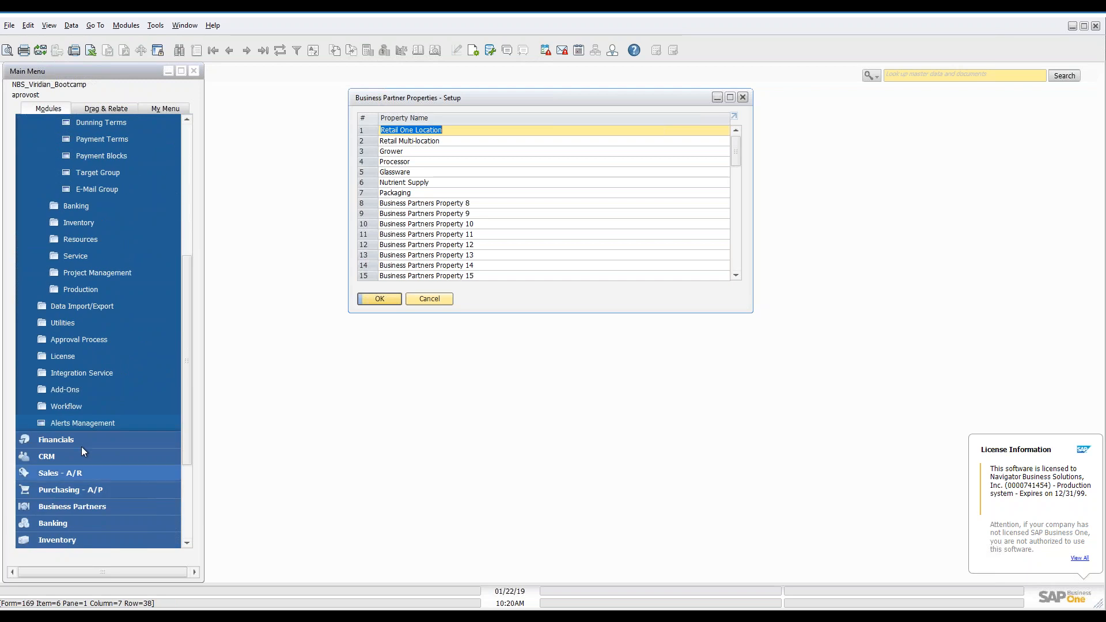
click(79, 441)
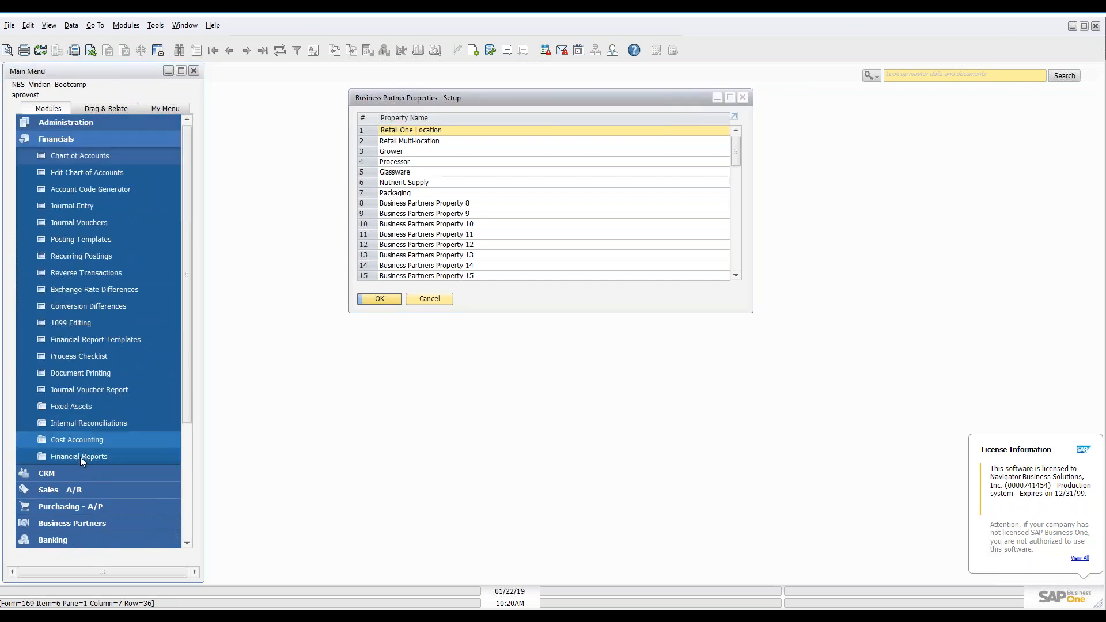
click(74, 140)
click(56, 209)
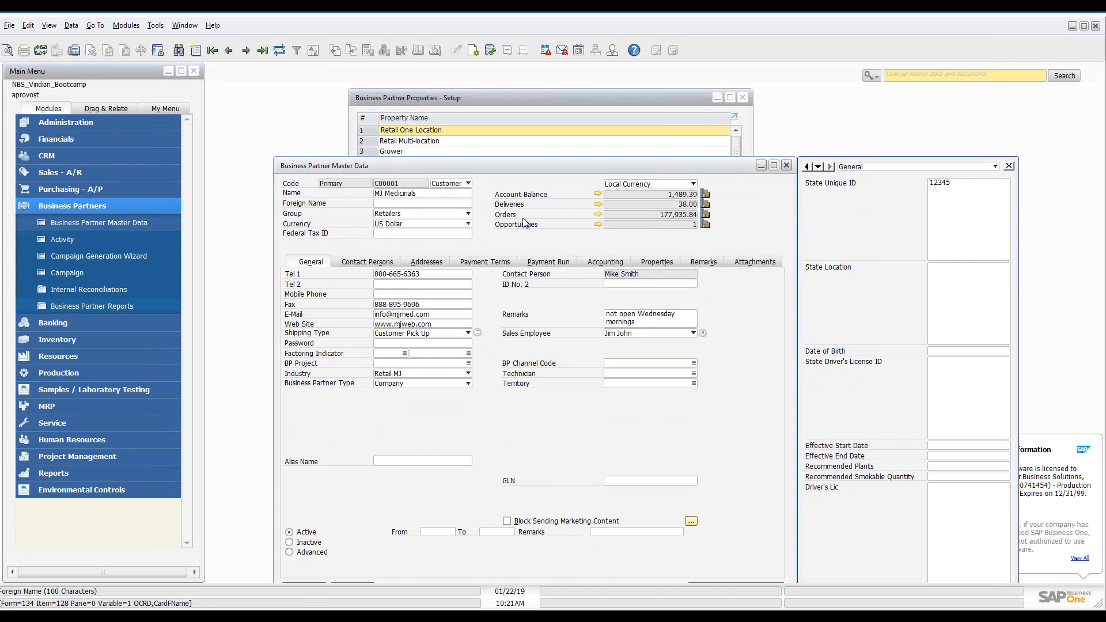
Browse the business partner records to the last one and return to the first.
click(263, 51)
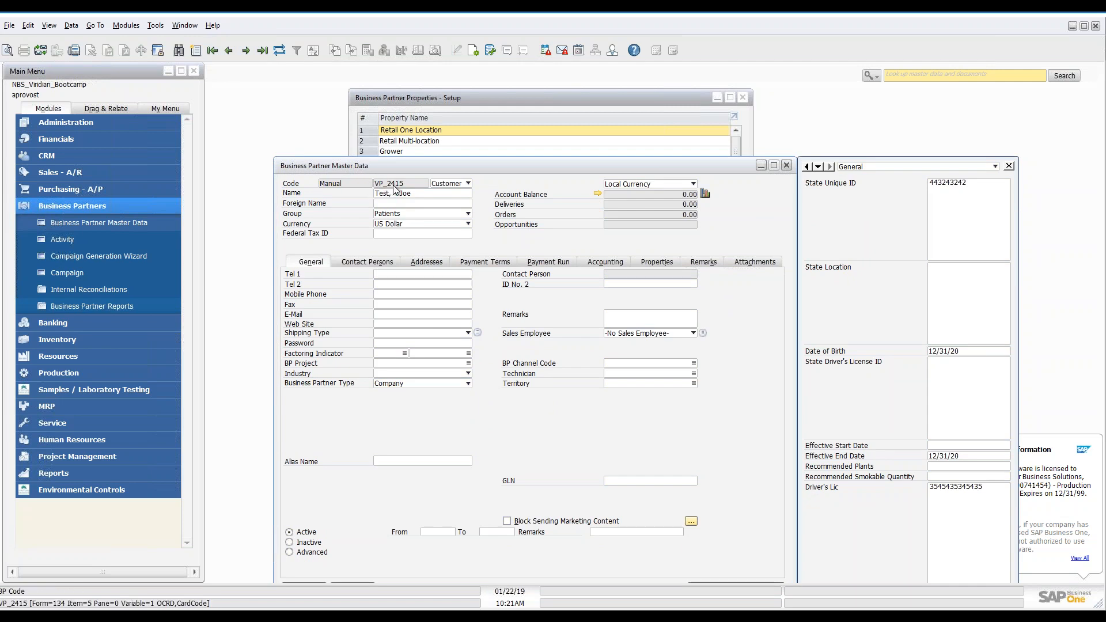
click(213, 51)
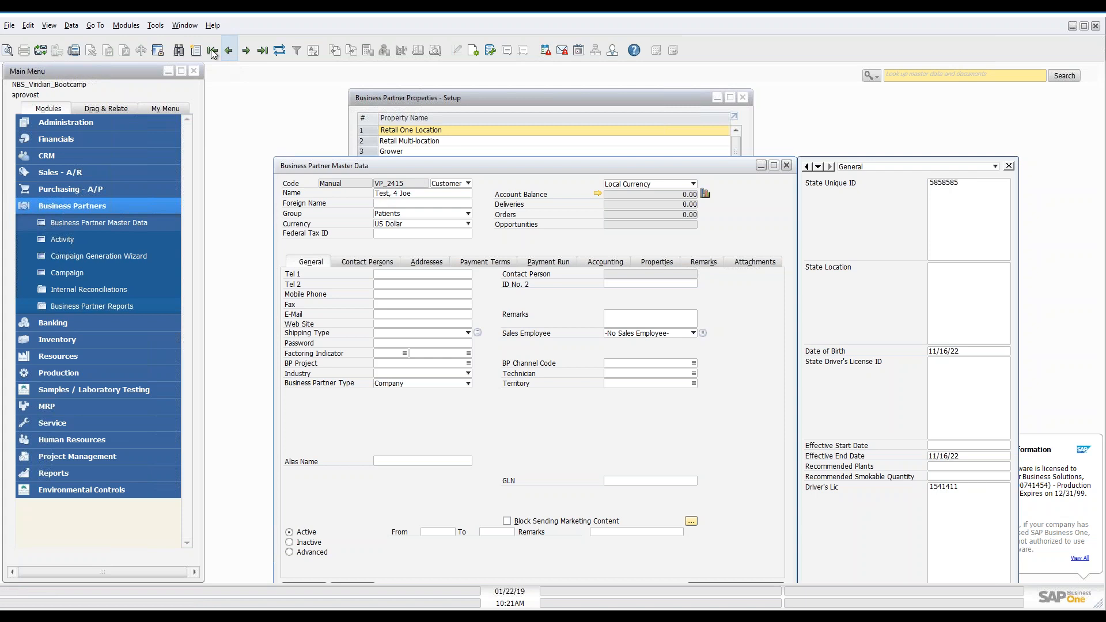
click(213, 51)
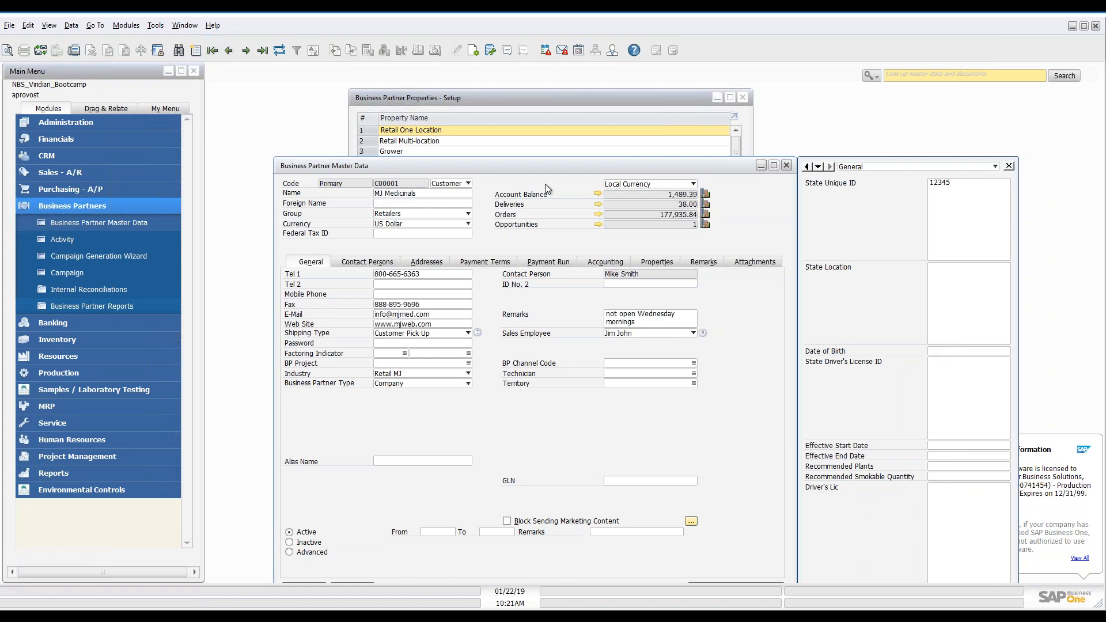
Review the properties assigned to MJ Medicinals, compare them with the Business Partner Properties setup, and close that setup.
click(655, 263)
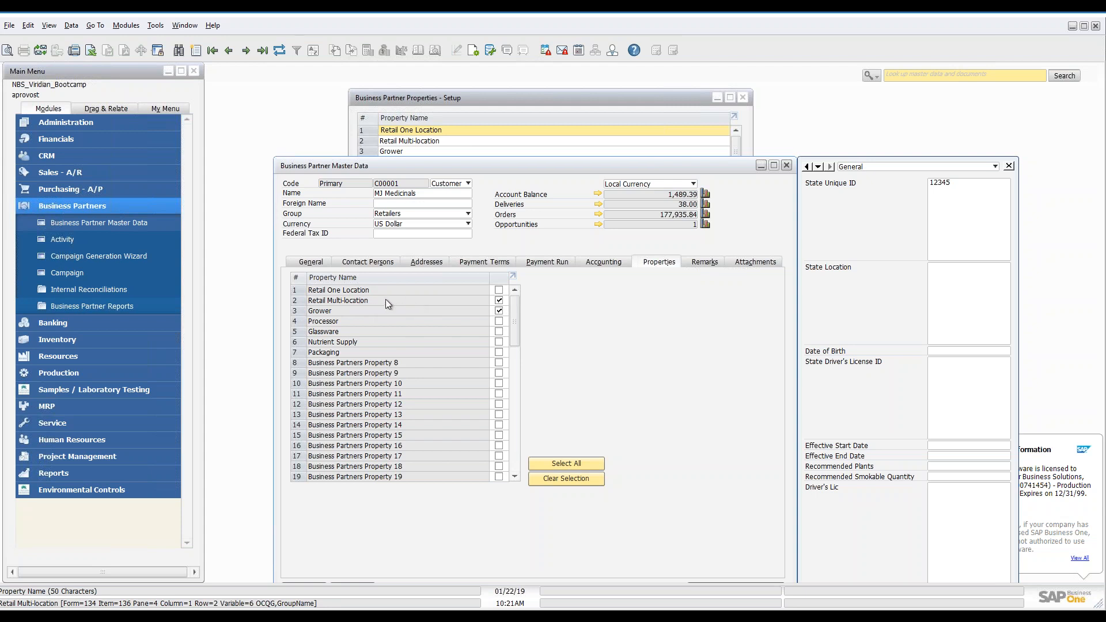
click(499, 311)
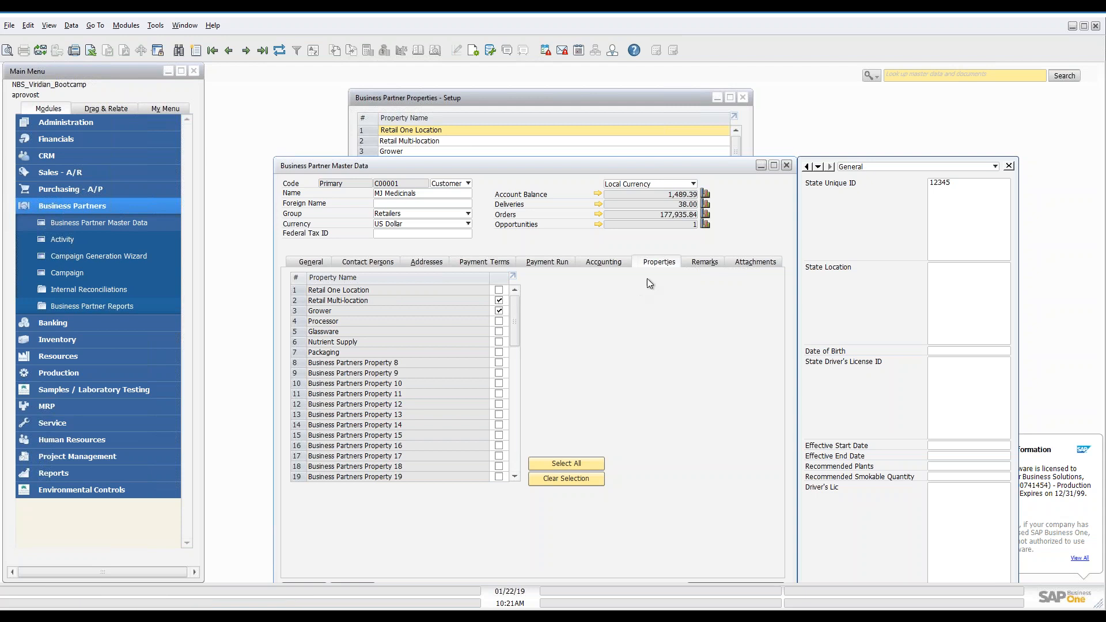
click(488, 98)
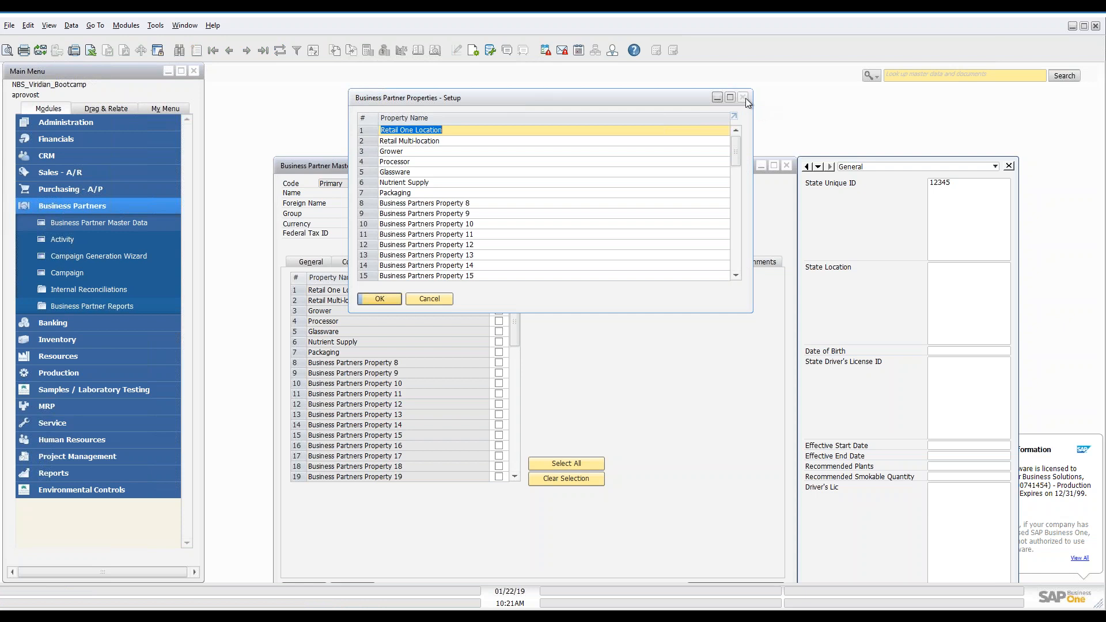
click(742, 97)
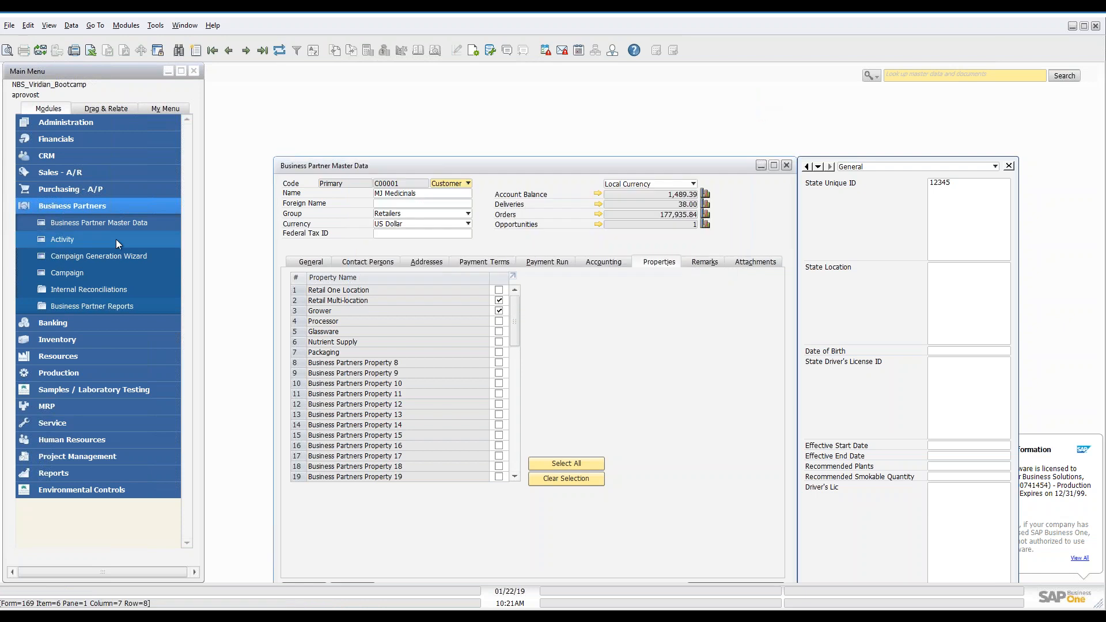
Open the Dunning Terms setup under the Administration business partner settings, review its fee and interest fields, and cancel out.
click(70, 139)
click(74, 123)
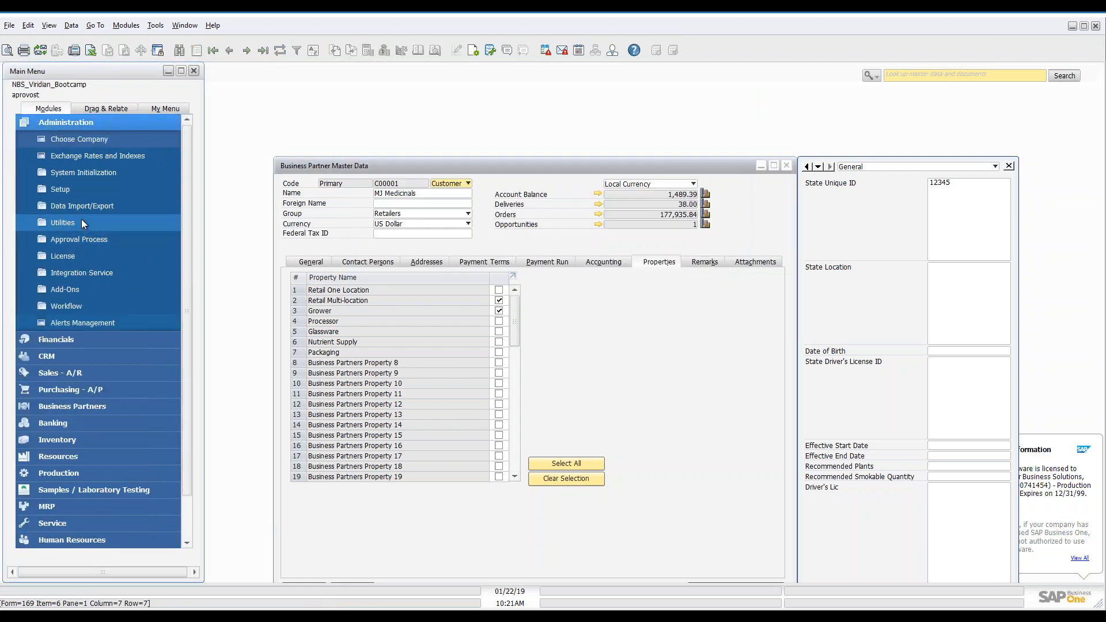
click(75, 190)
click(82, 271)
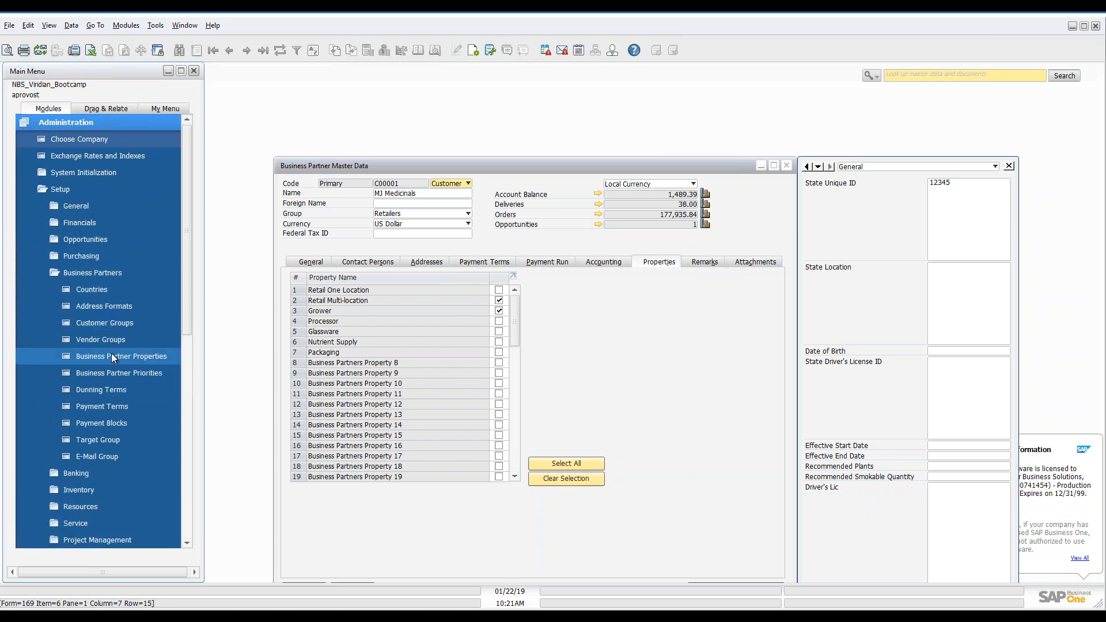
click(105, 392)
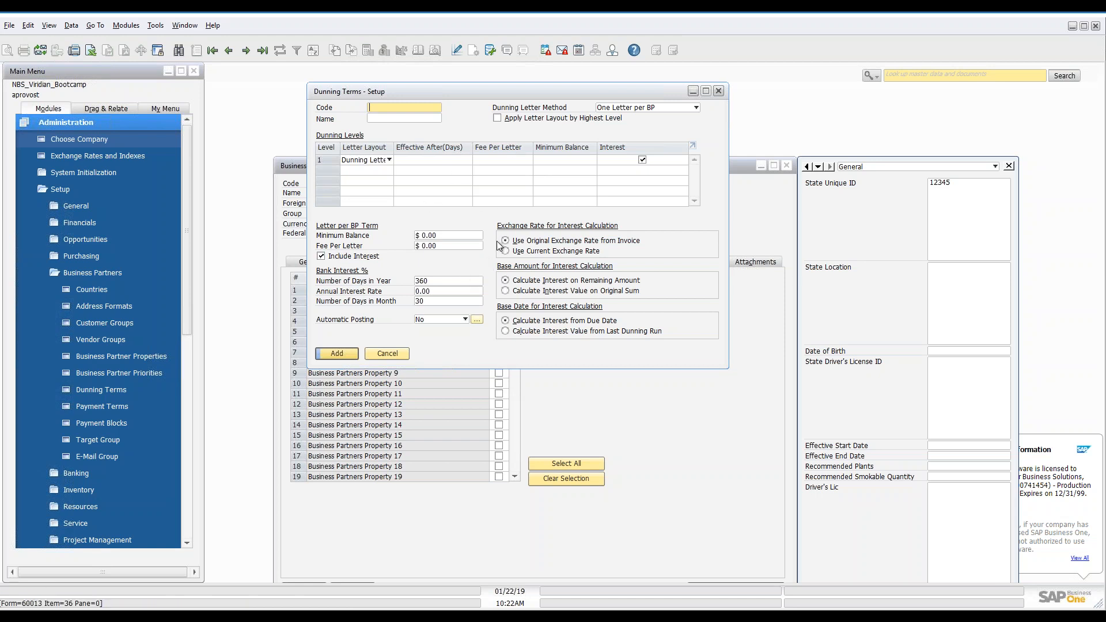
click(516, 160)
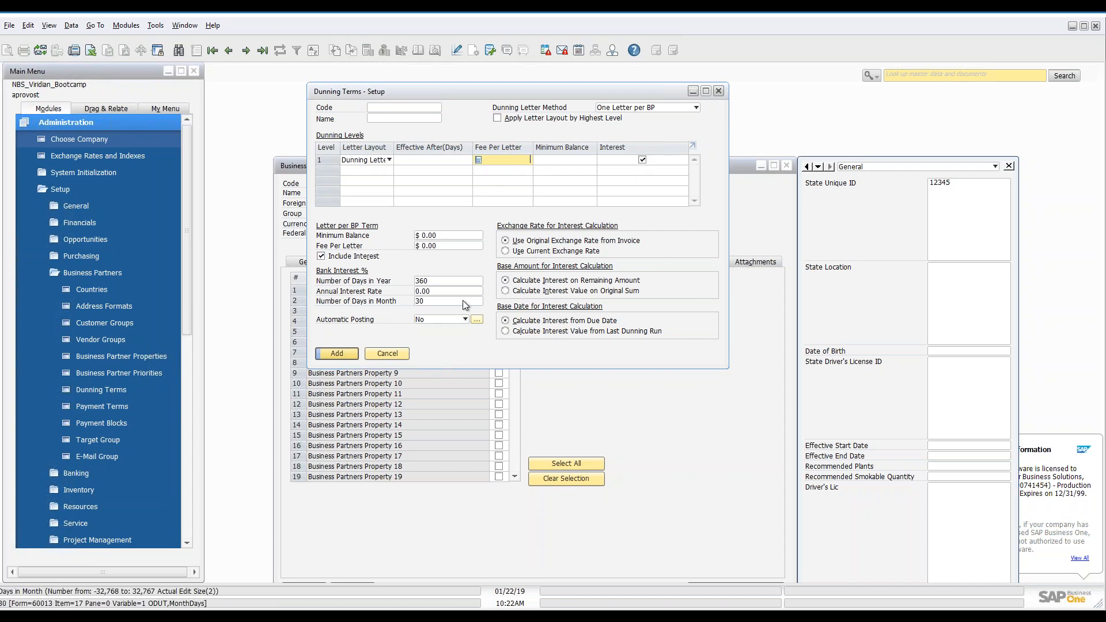
click(389, 353)
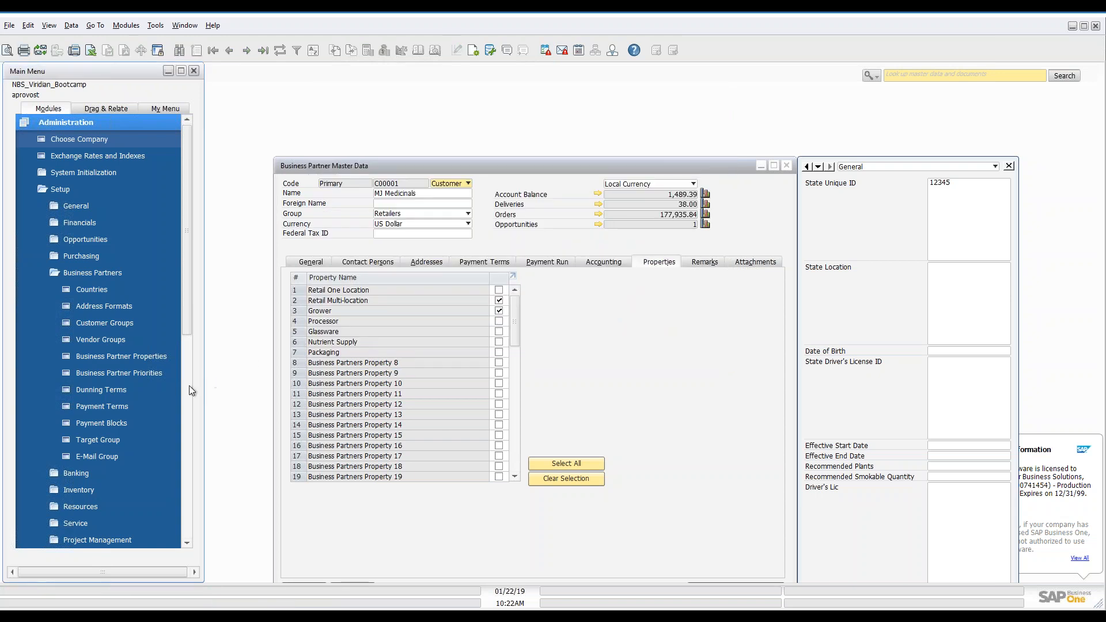
Open the Payment Terms setup, find all terms with the wildcard *, and choose the - Cash Basic - record.
scroll(124, 392, down, 1)
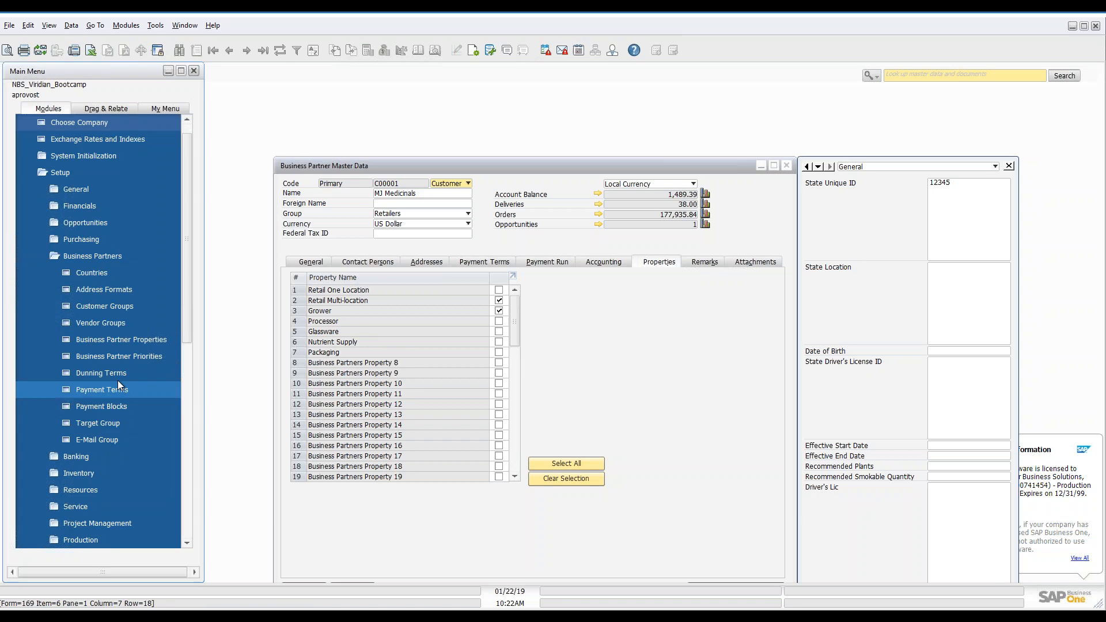
click(116, 388)
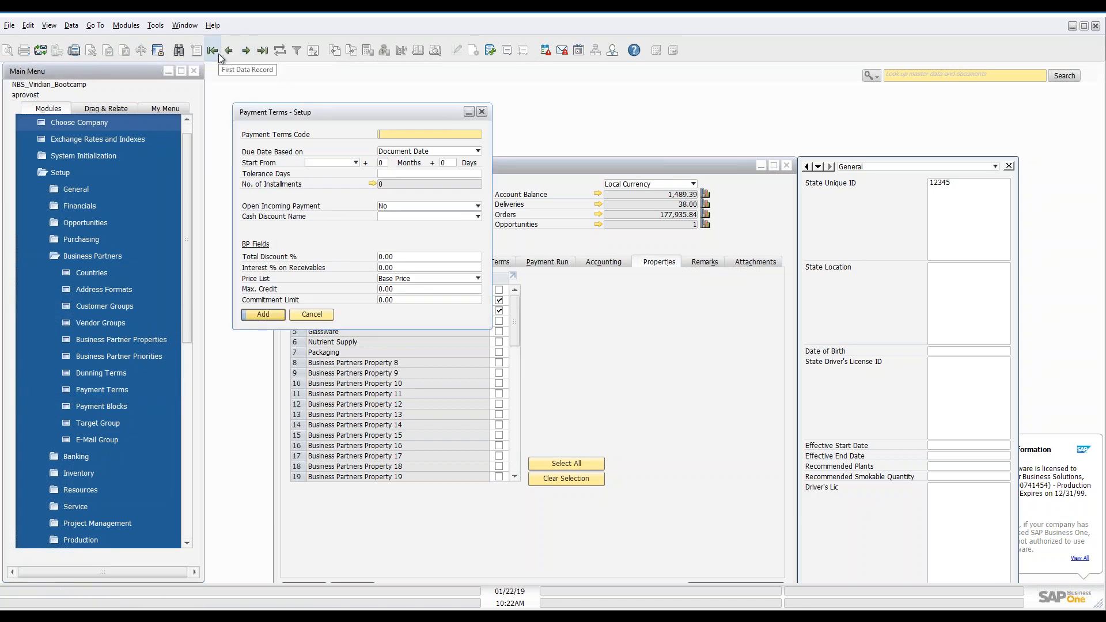
click(178, 50)
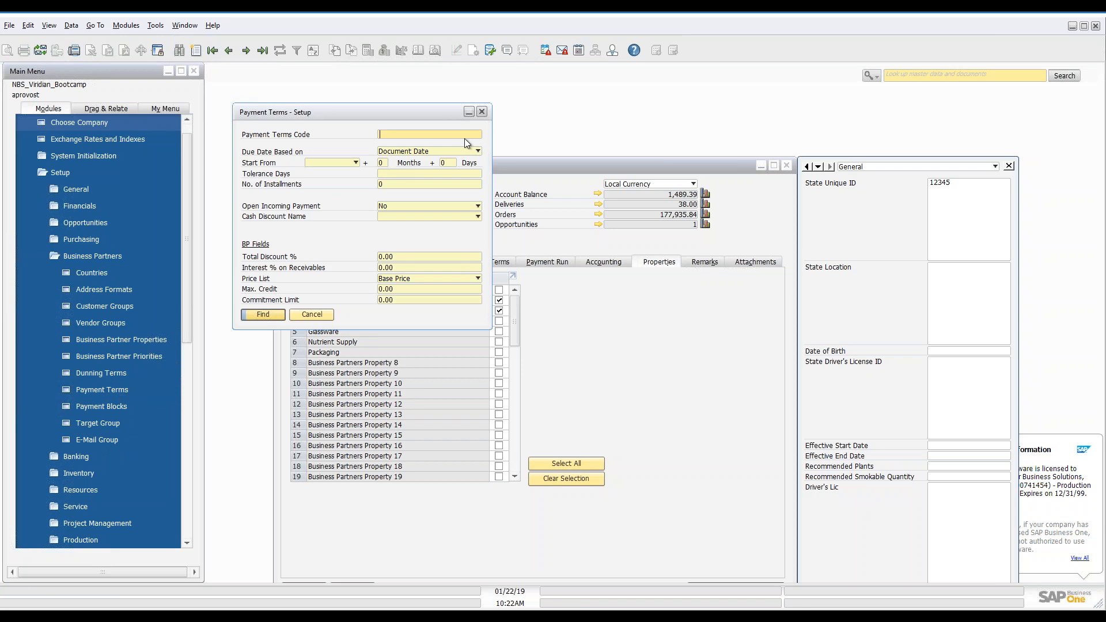
text(*)
key(Return)
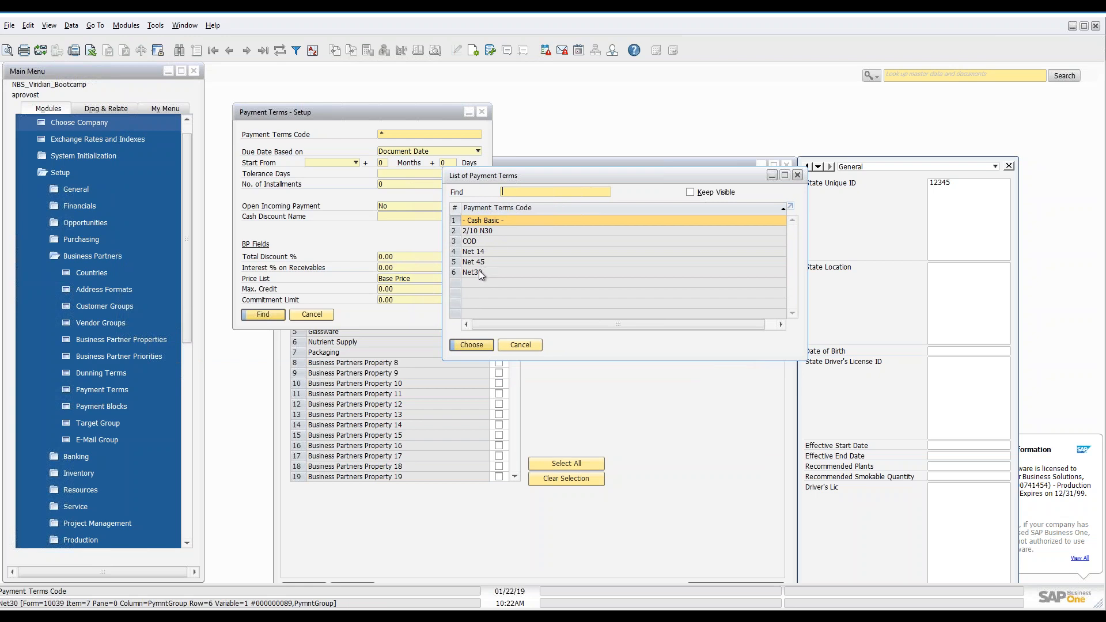
click(472, 345)
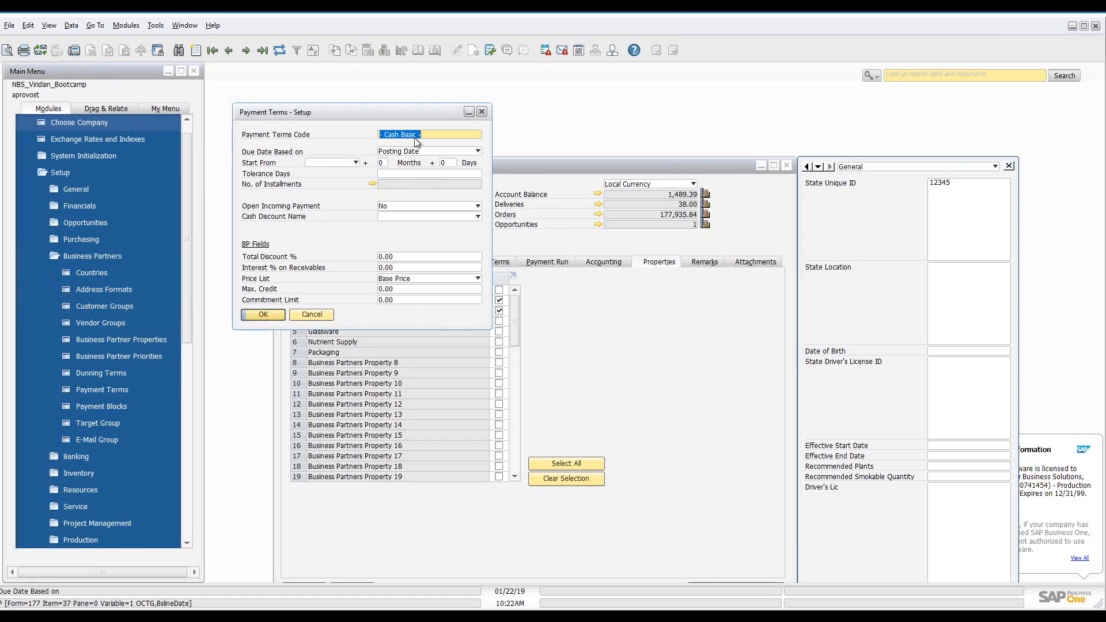
Go to the 2/10 N30 payment term, review its 2P10 cash discount definition and base date options, and cancel out of the discount.
click(247, 51)
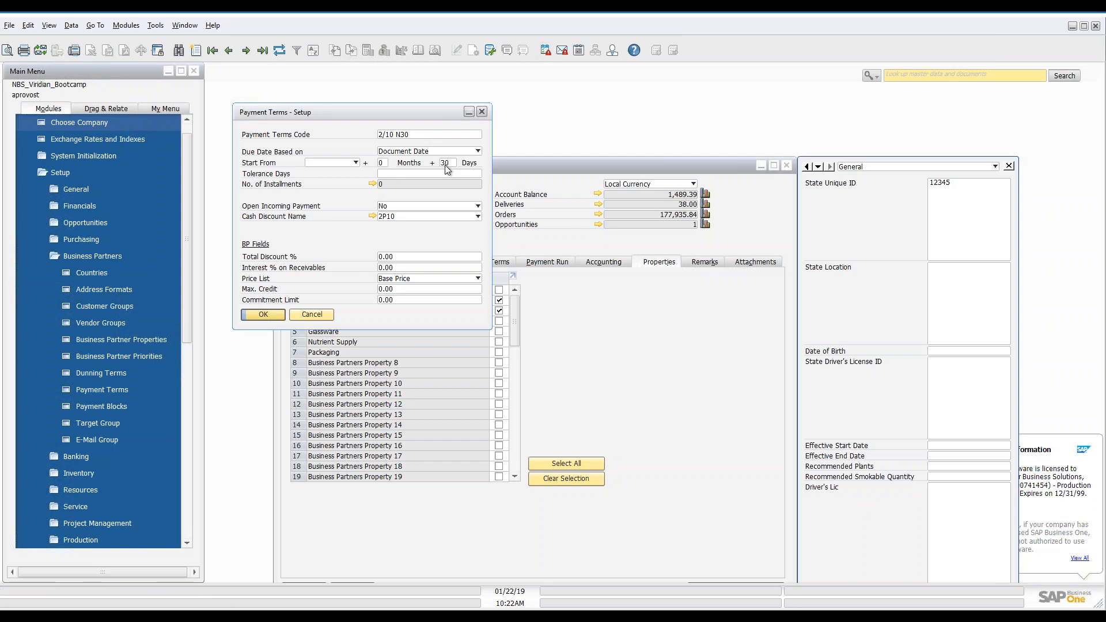
click(479, 215)
click(375, 218)
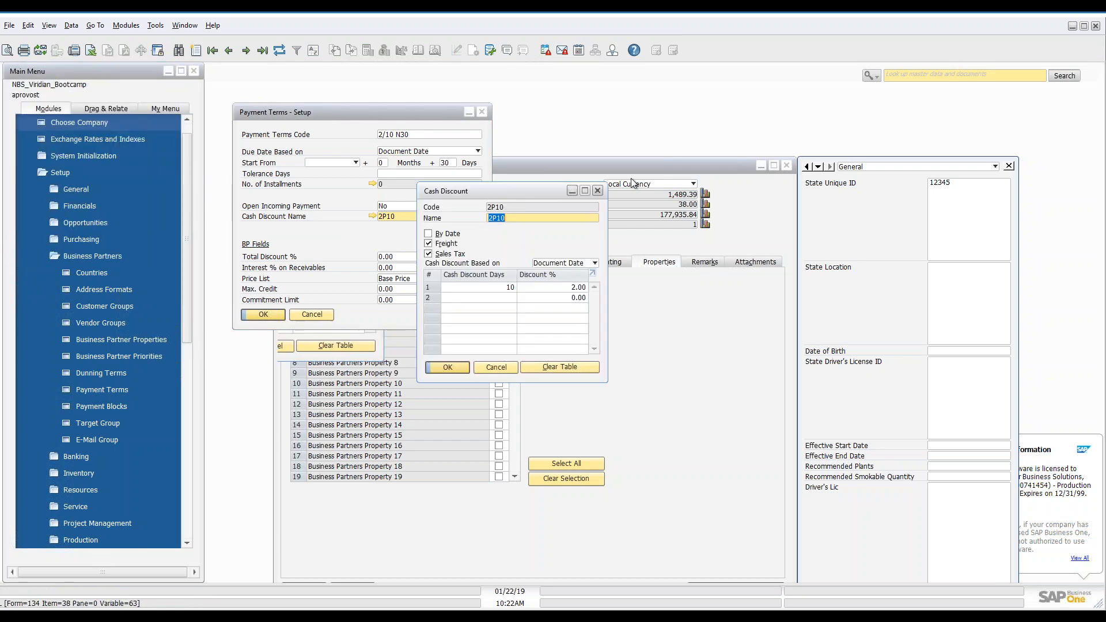
drag(522, 190, 566, 157)
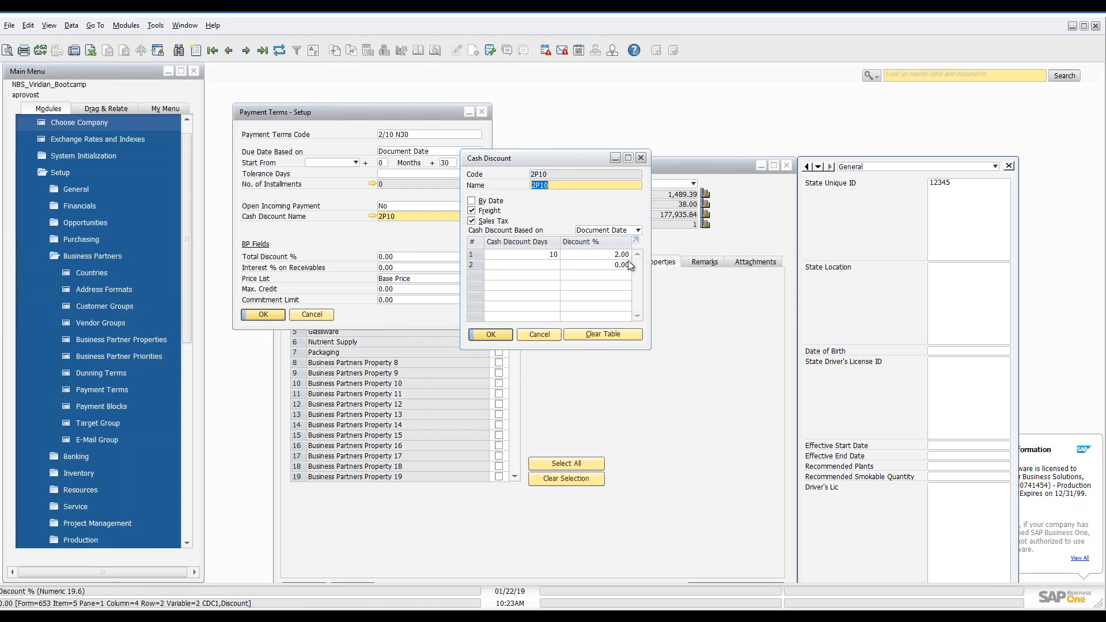
click(618, 232)
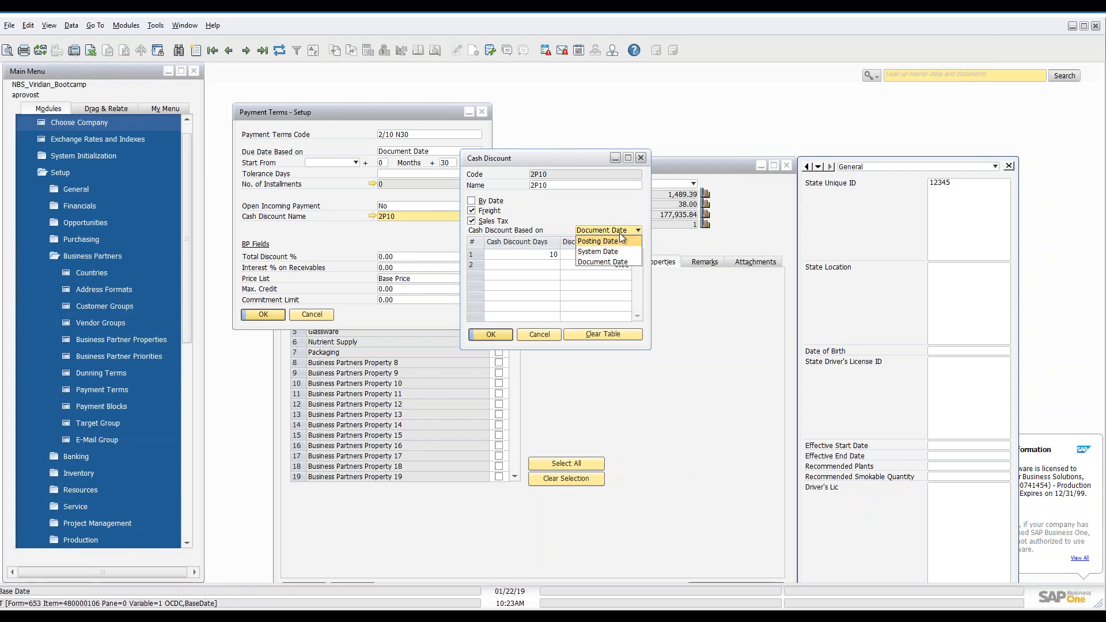
click(620, 231)
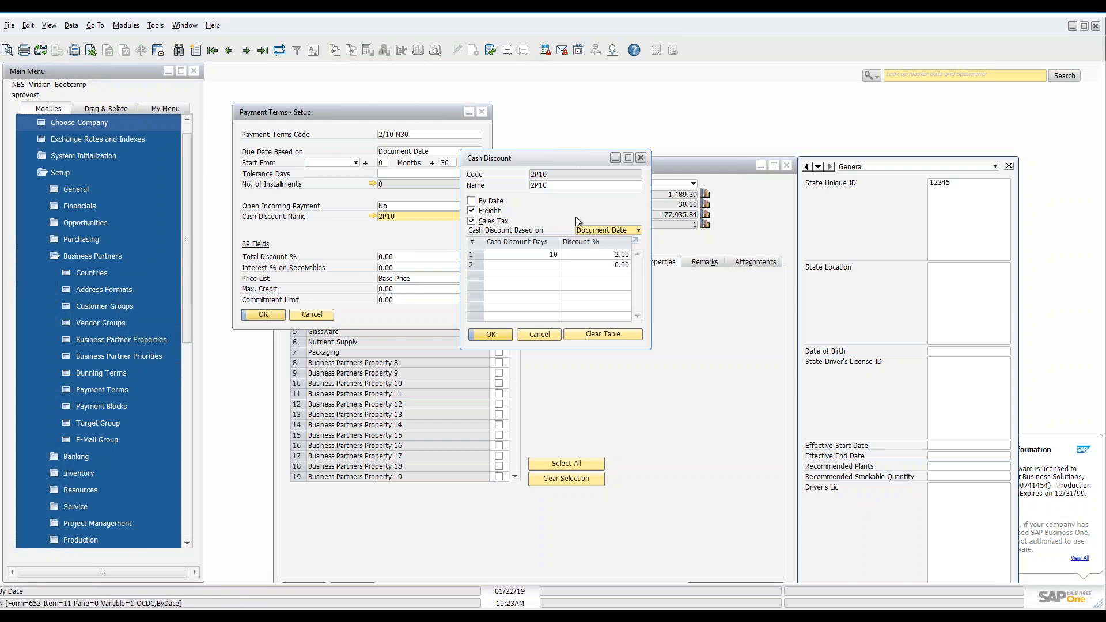
click(540, 334)
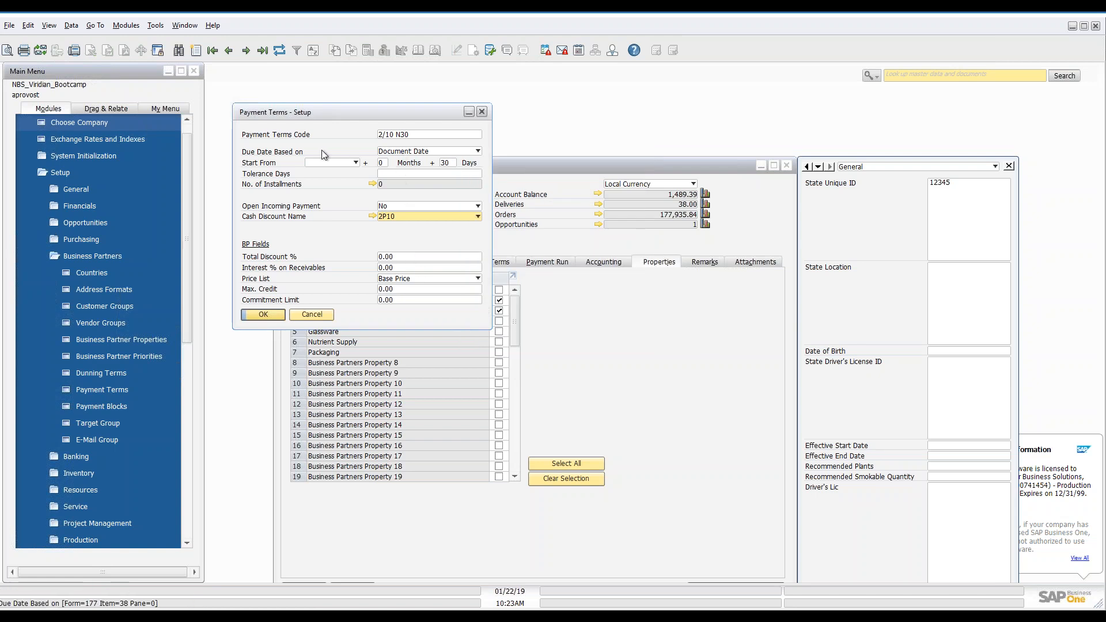
Check the due date basis options of the 2/10 N30 term, then close the Payment Terms setup and collapse the Business Partners setup folder.
click(431, 152)
click(441, 152)
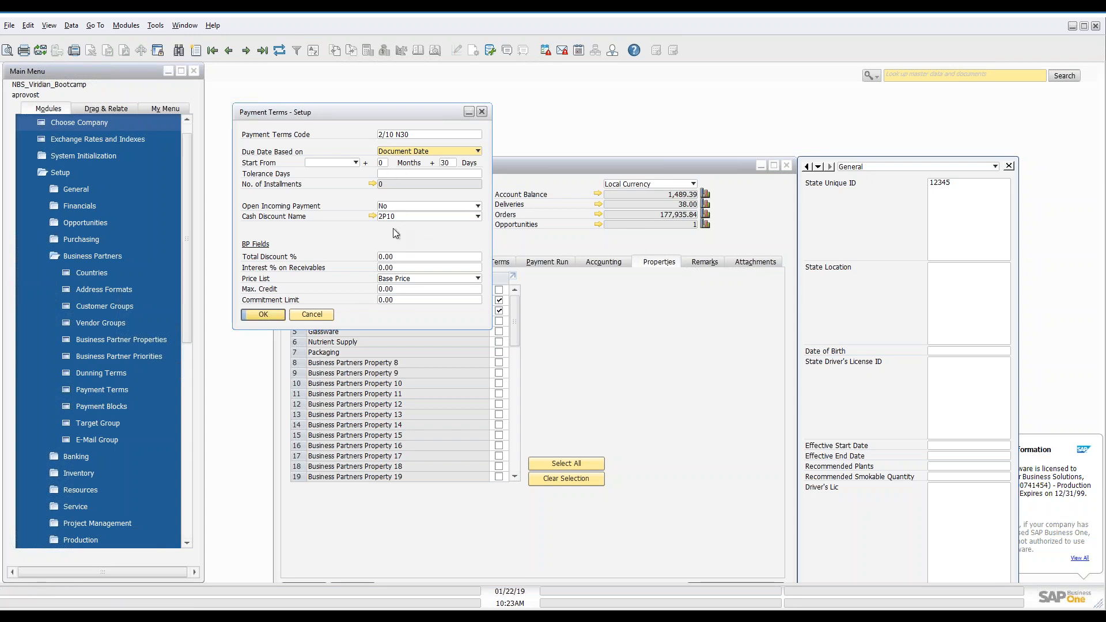
click(312, 315)
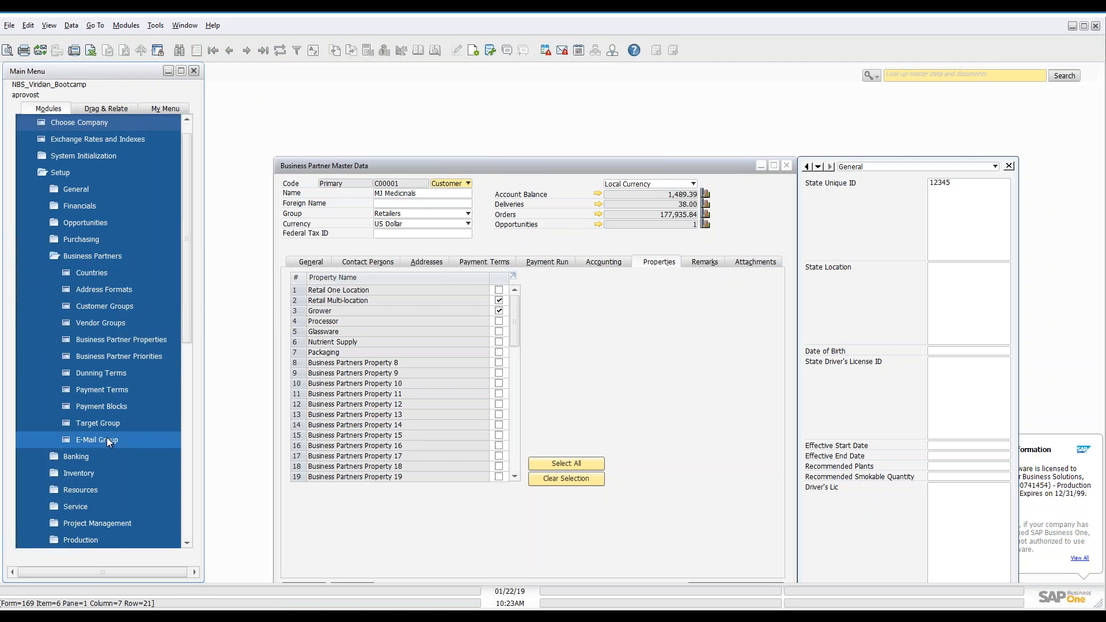
click(95, 256)
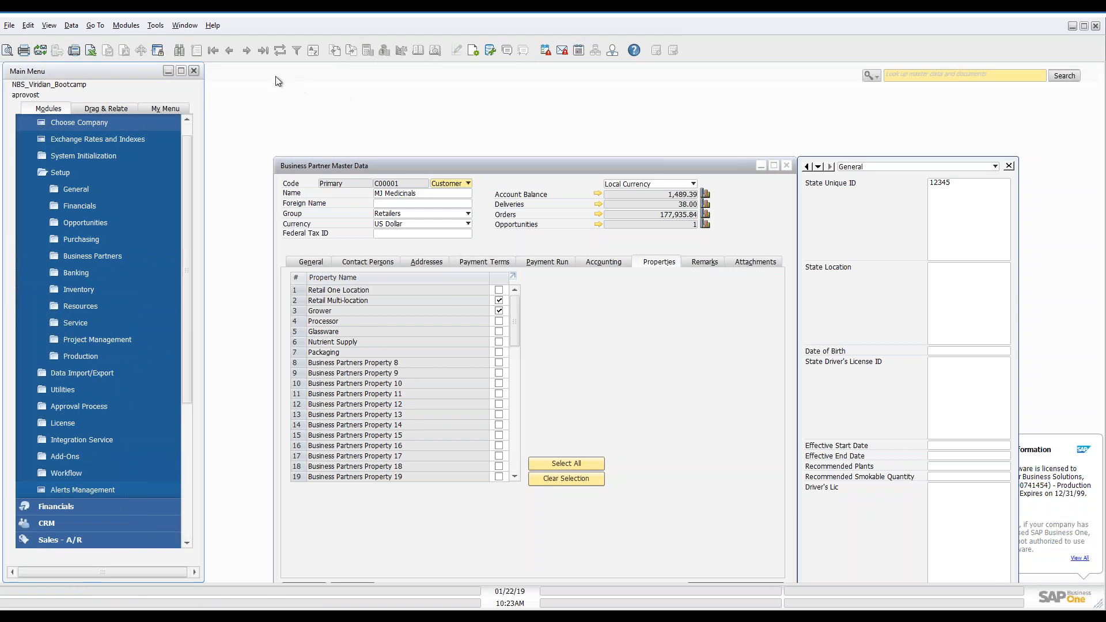
Start a new record in Business Partner Master Data and show its General details.
drag(333, 164, 296, 107)
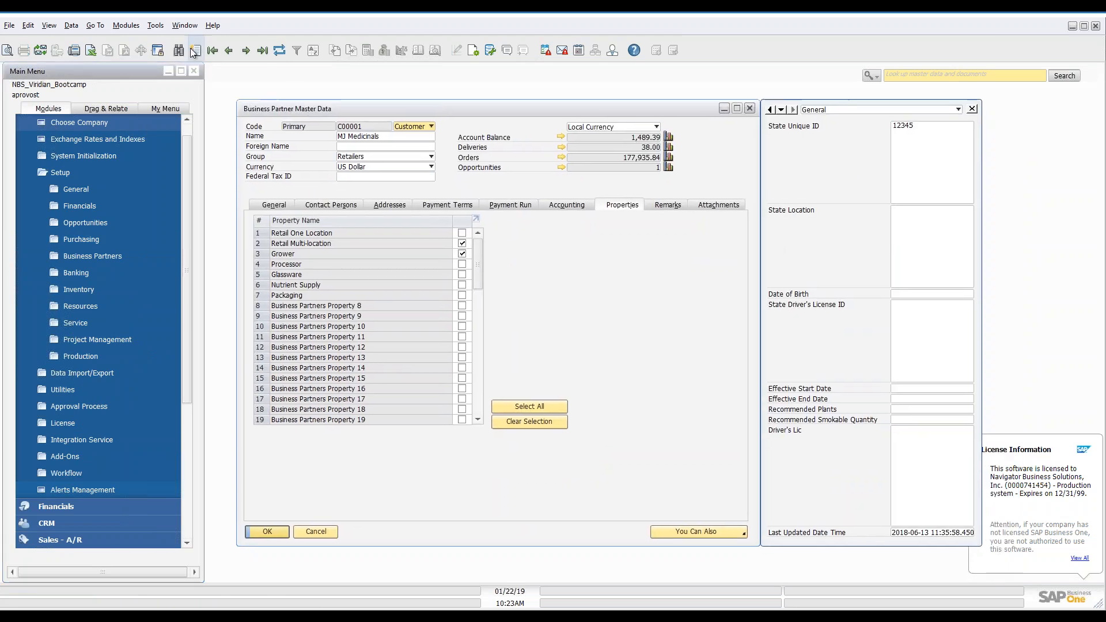
click(195, 51)
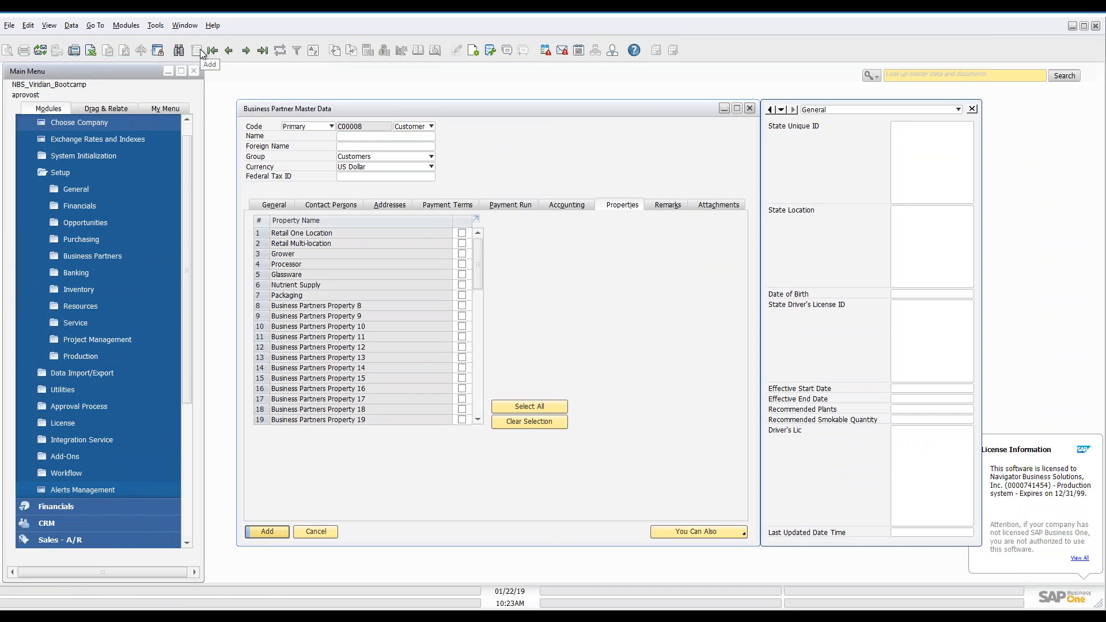
click(277, 205)
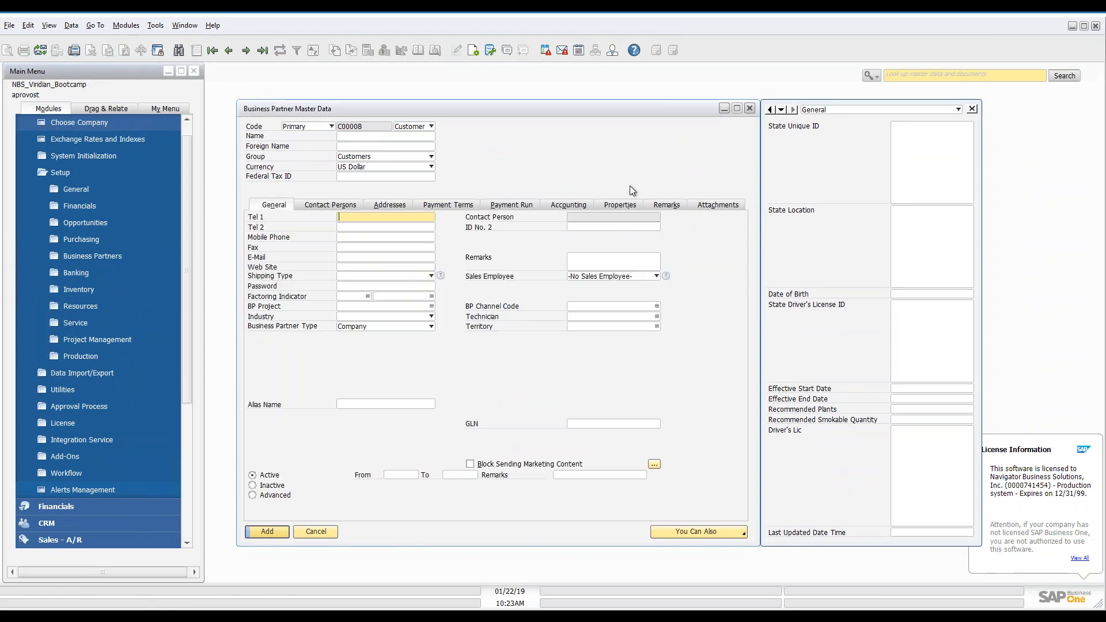
Switch the new business partner's type to Lead, back to Customer, and finally to Vendor.
click(415, 126)
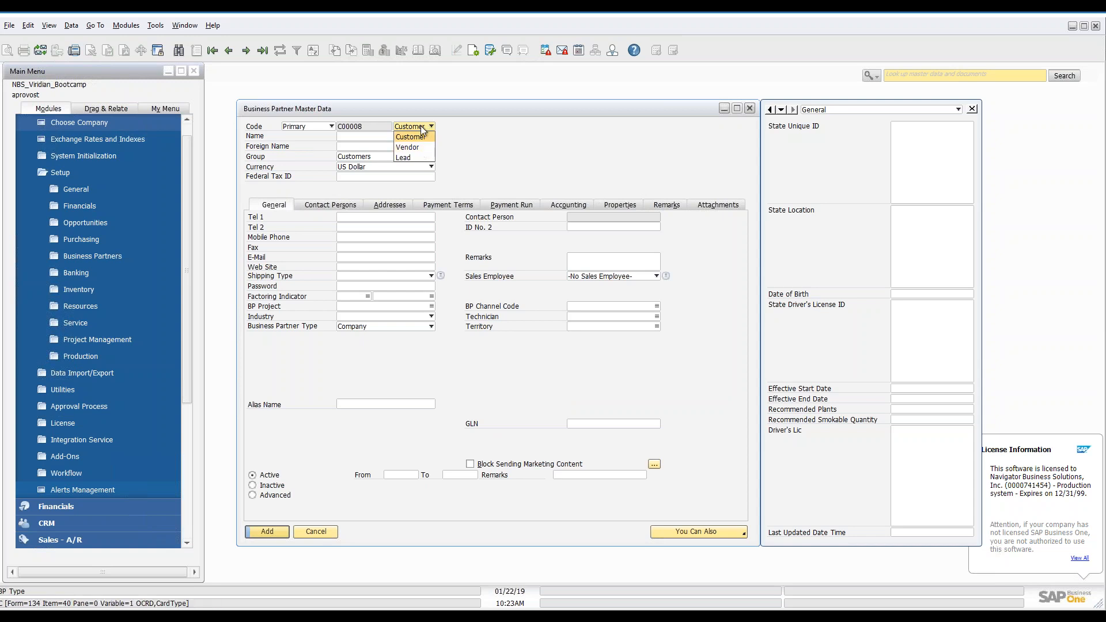
click(416, 157)
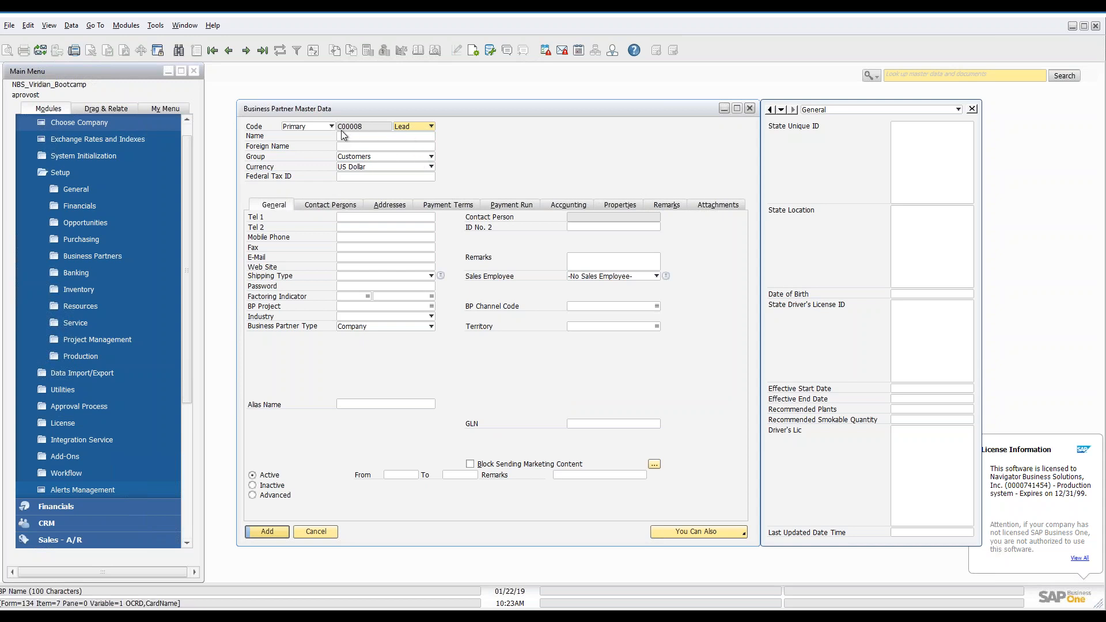
click(432, 127)
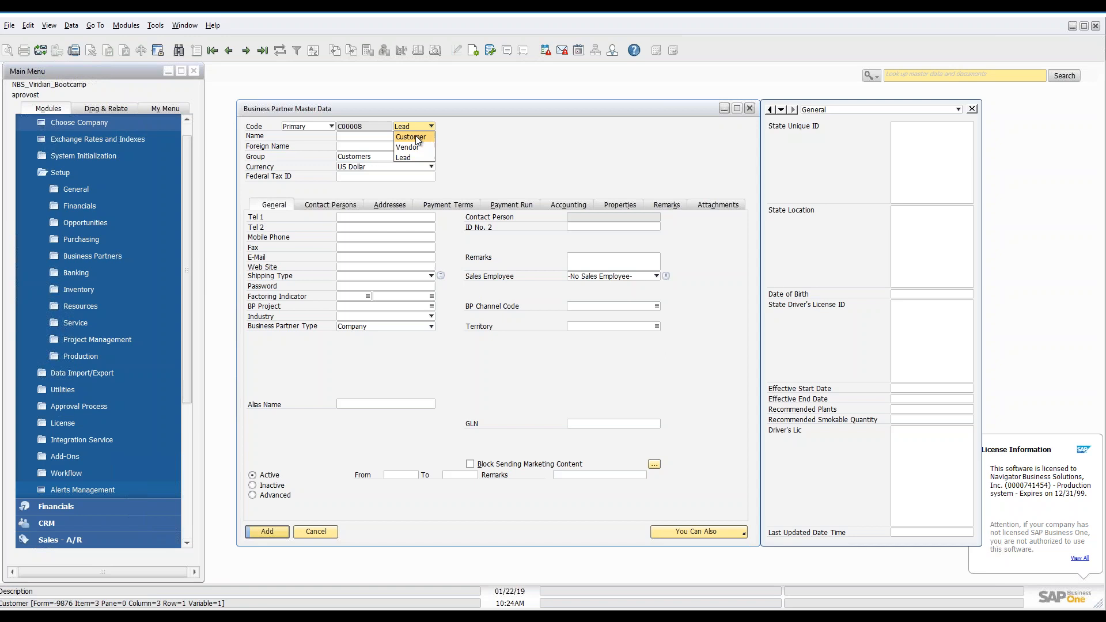
click(416, 136)
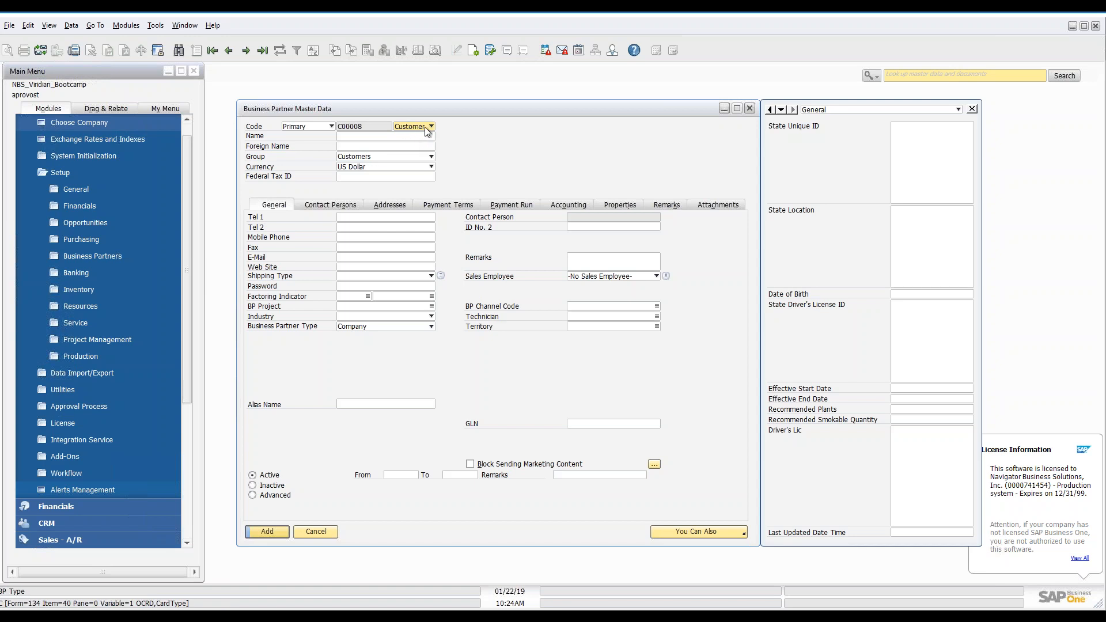
click(424, 127)
click(419, 147)
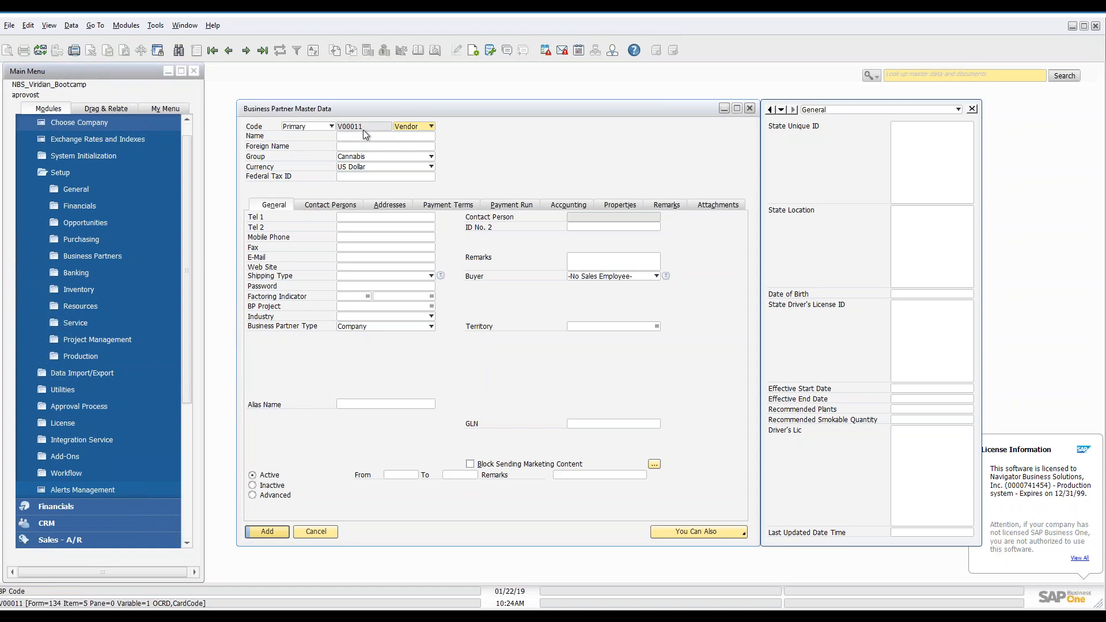
Review the groups available for the new vendor record, leaving the selection without choosing another group.
click(382, 136)
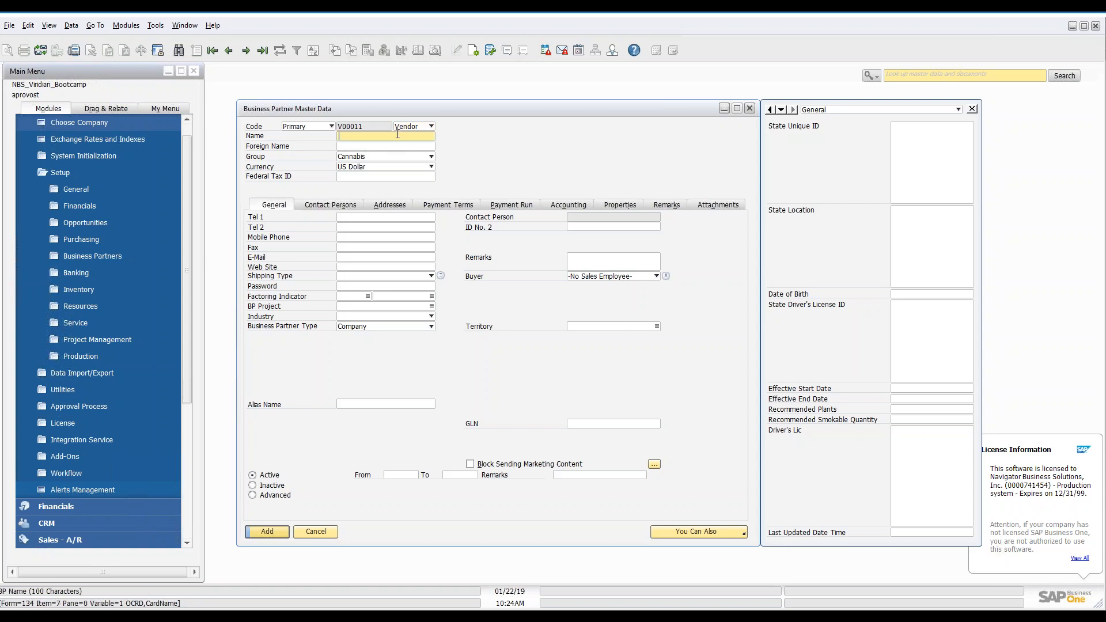
click(416, 157)
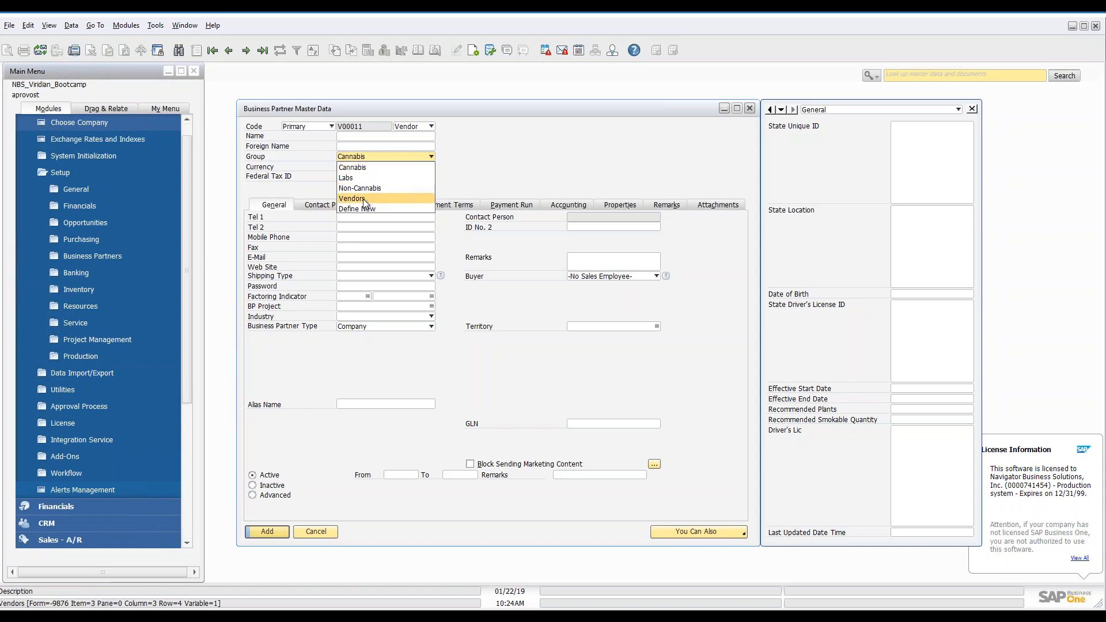
click(372, 148)
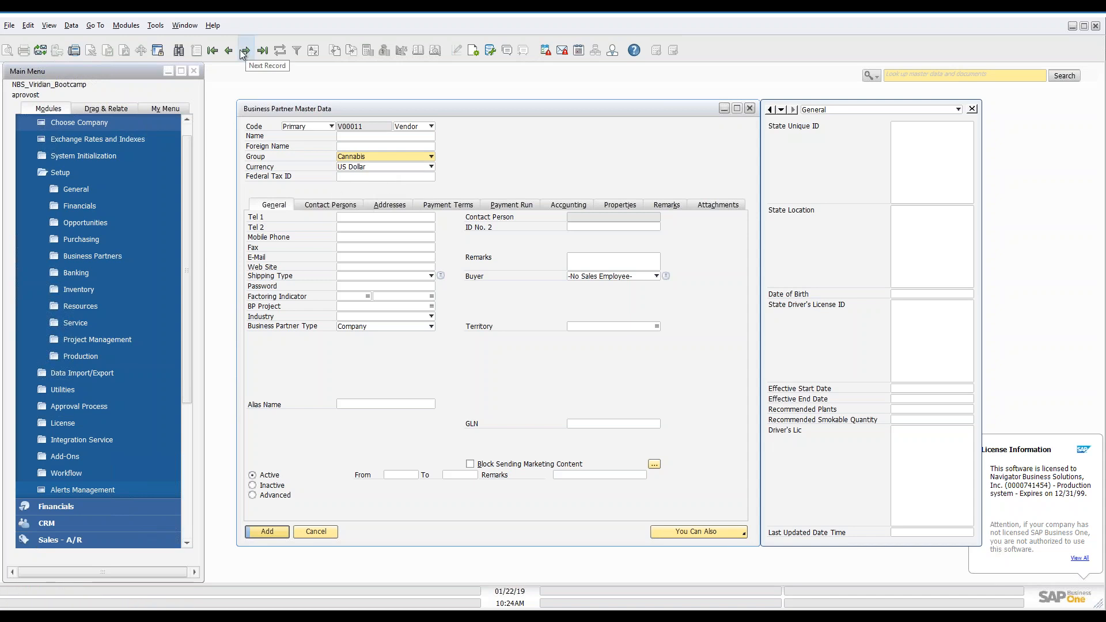
Discard the unsaved record, find business partners whose code starts with v, and open the vendor PharmLab.
click(174, 53)
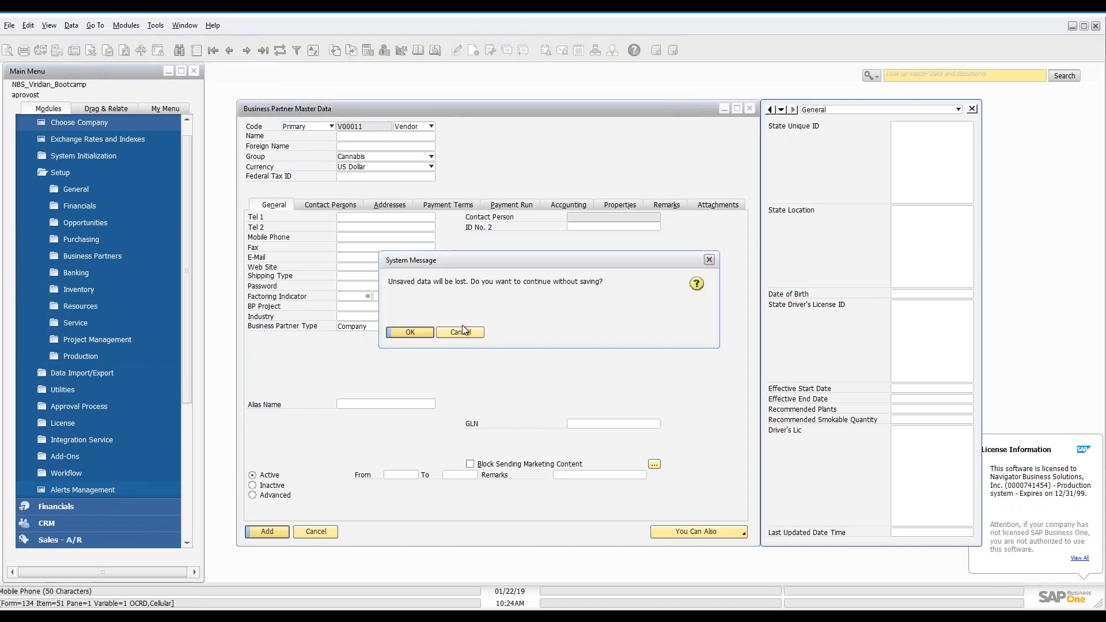
key(Return)
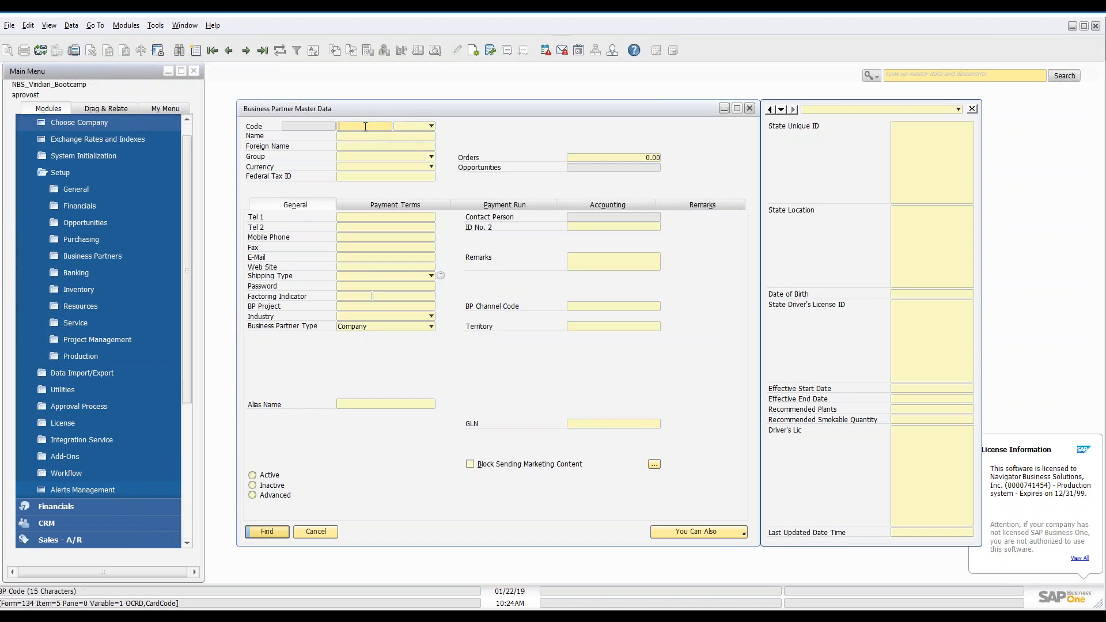
text(v)
key(Return)
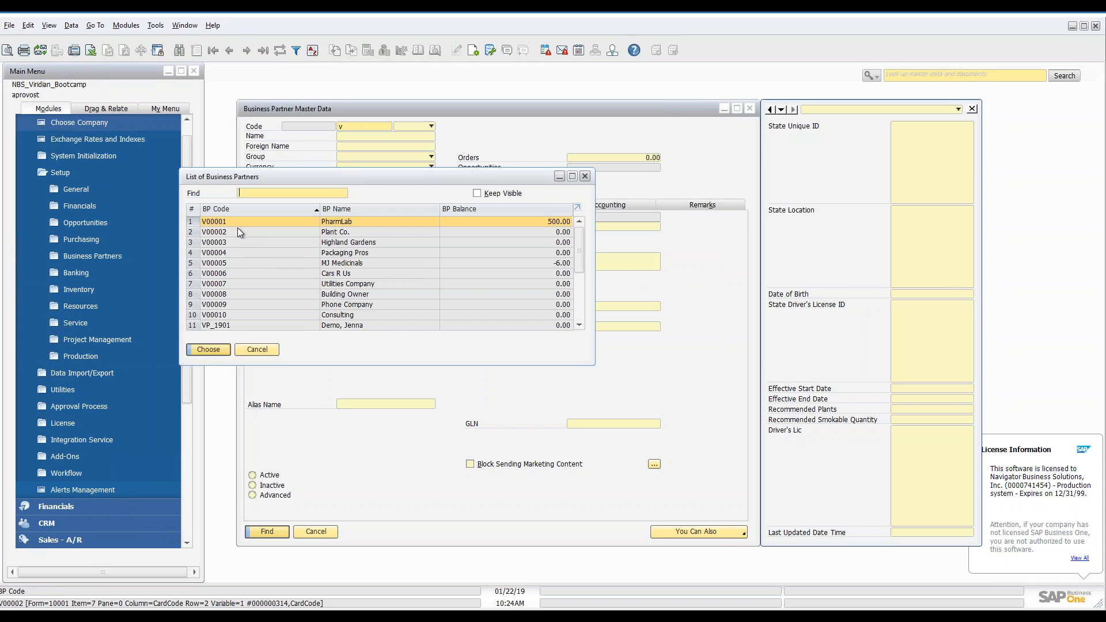
double_click(547, 222)
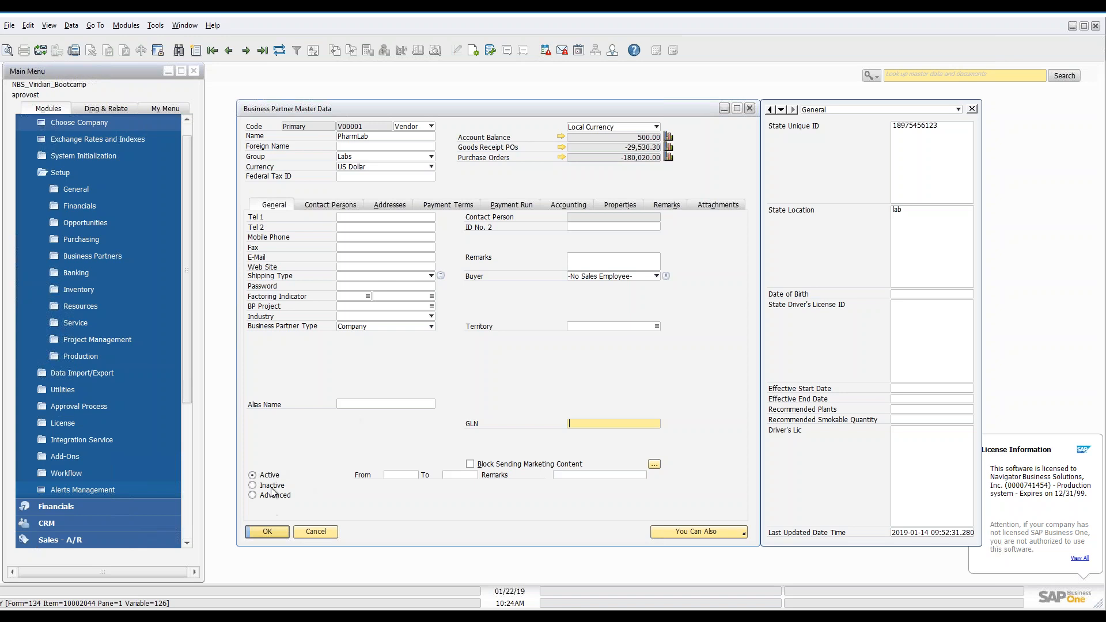
Review PharmLab's contact person fields, compare them with its General details, and bring up its pay-to and ship-to addresses.
click(349, 206)
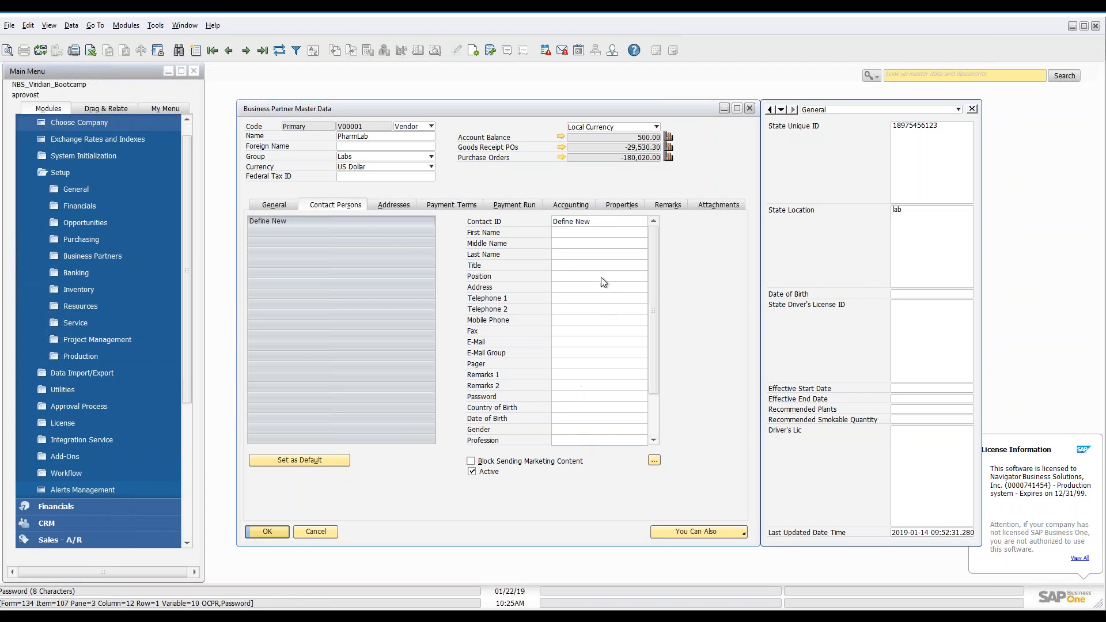
click(591, 220)
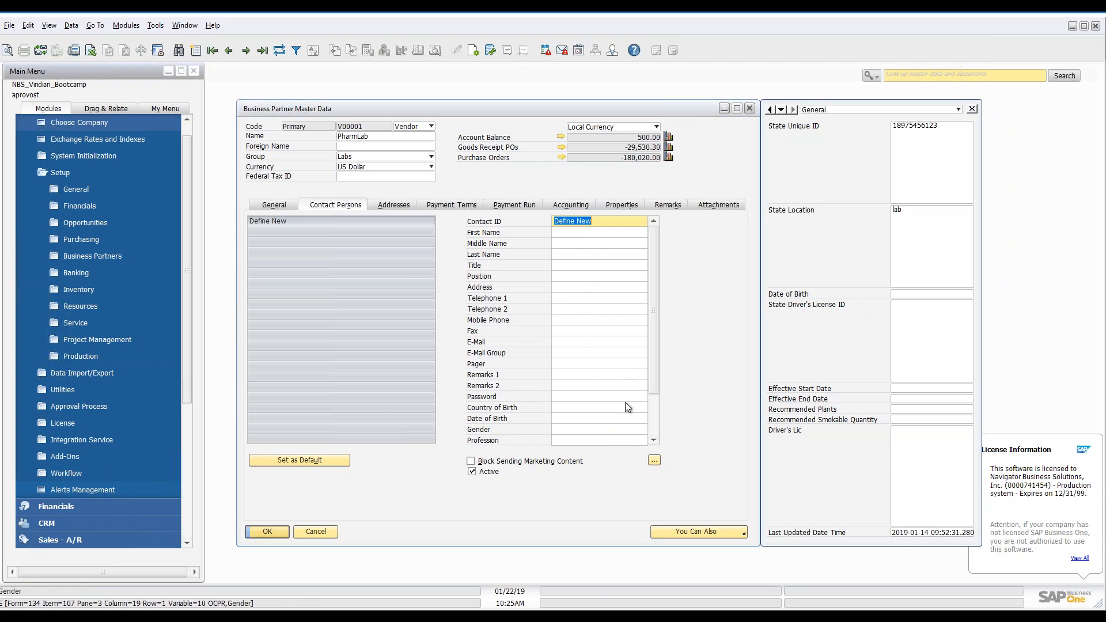
drag(655, 347, 651, 308)
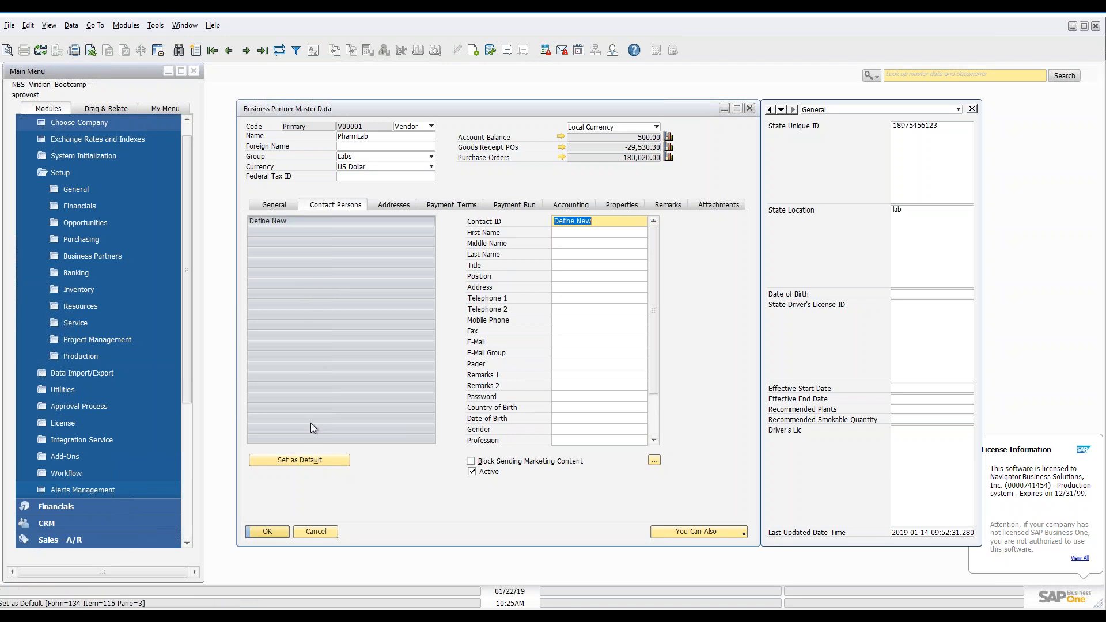
click(271, 205)
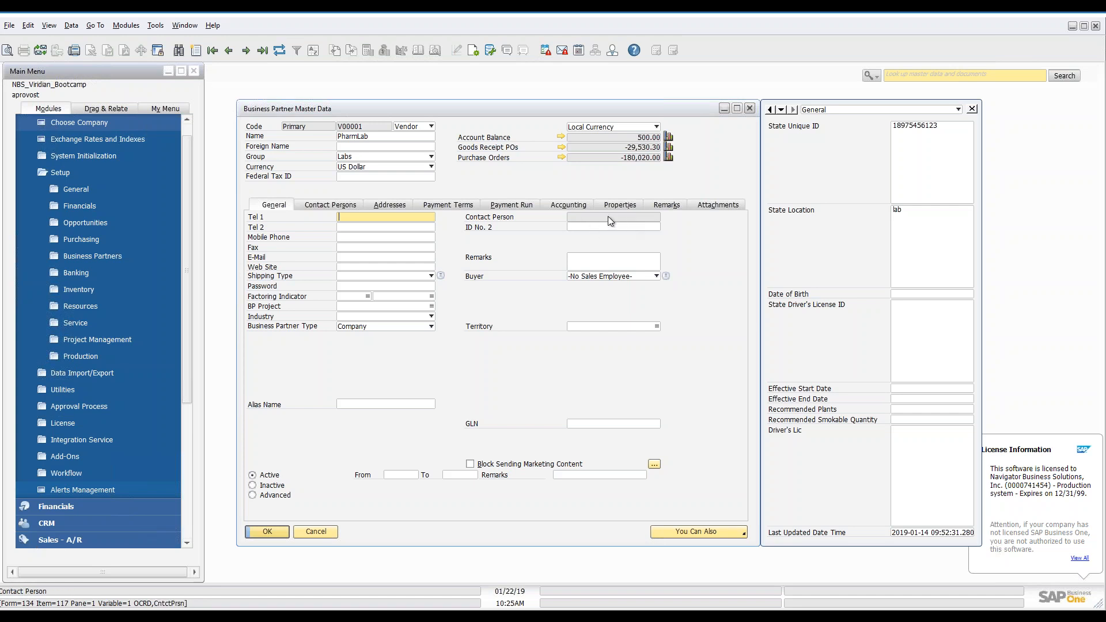
click(326, 205)
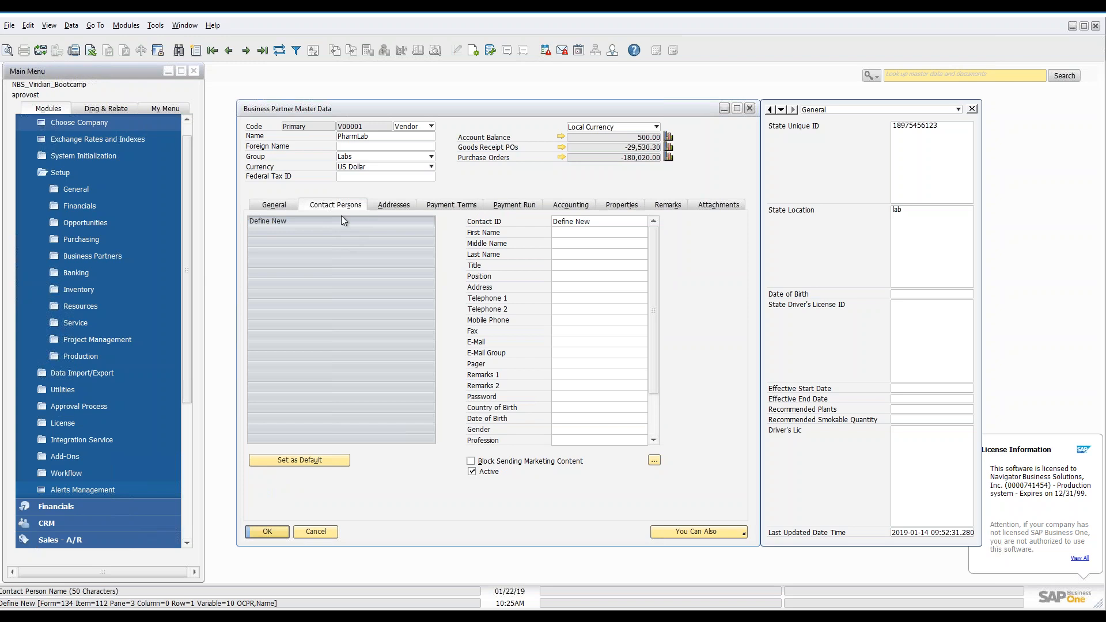
click(394, 205)
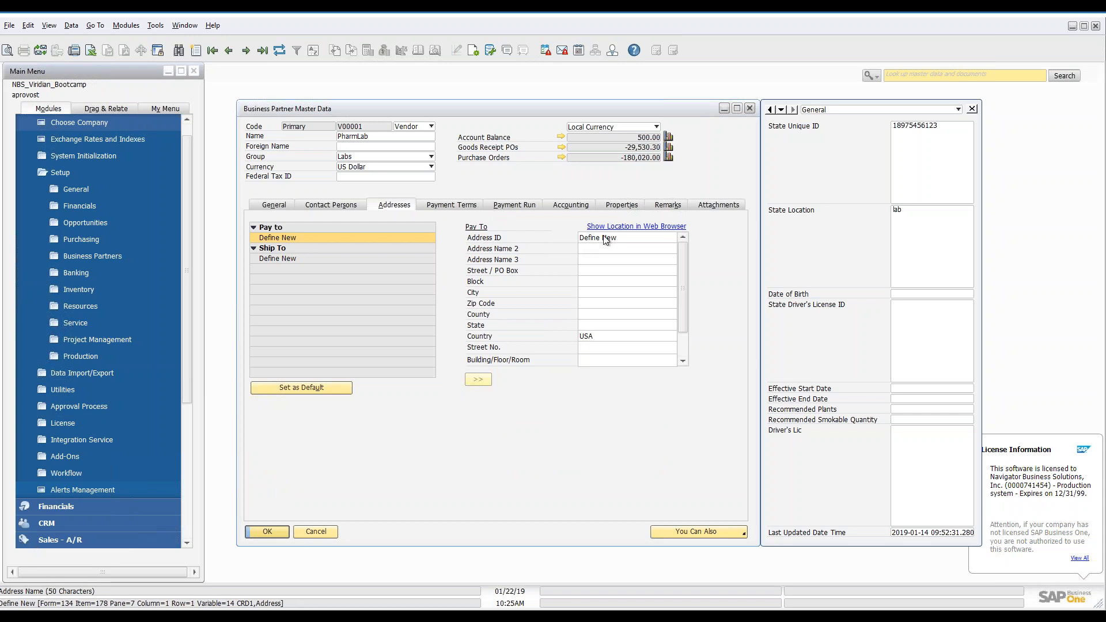
Review PharmLab's address fields, its payment terms and price list without changing the selections, and its payment run methods.
scroll(689, 314, down, 1)
scroll(689, 309, up, 1)
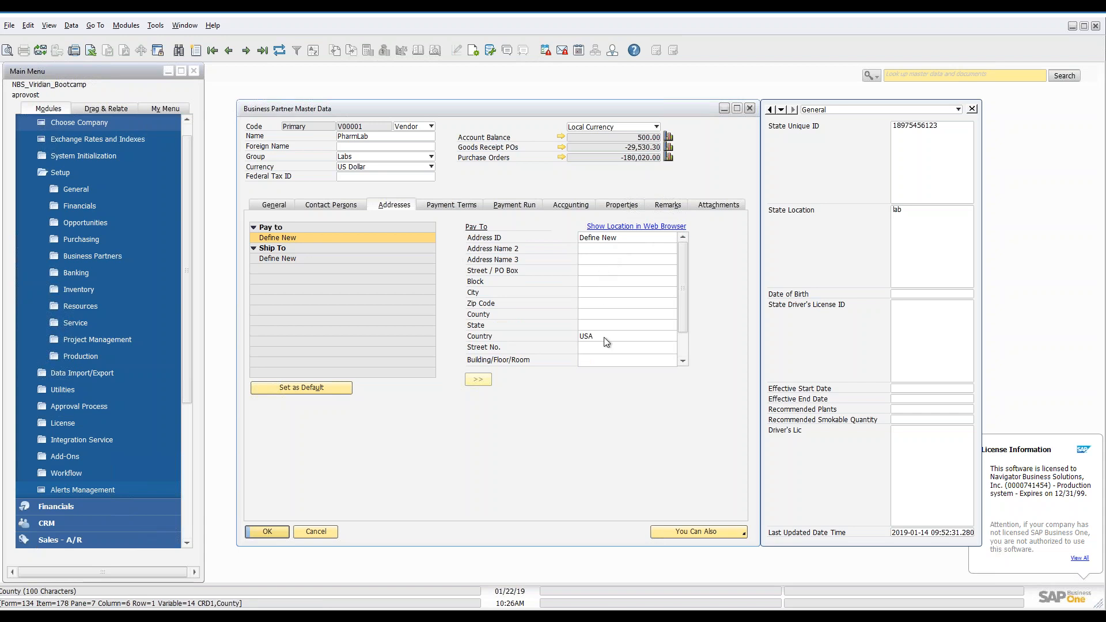
click(462, 205)
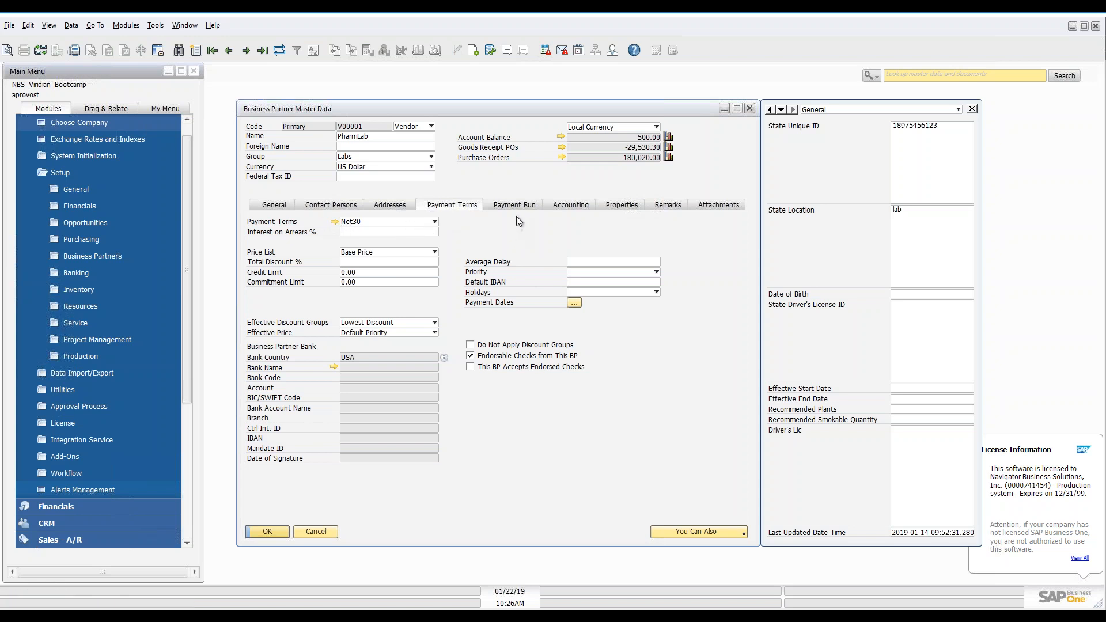
click(417, 222)
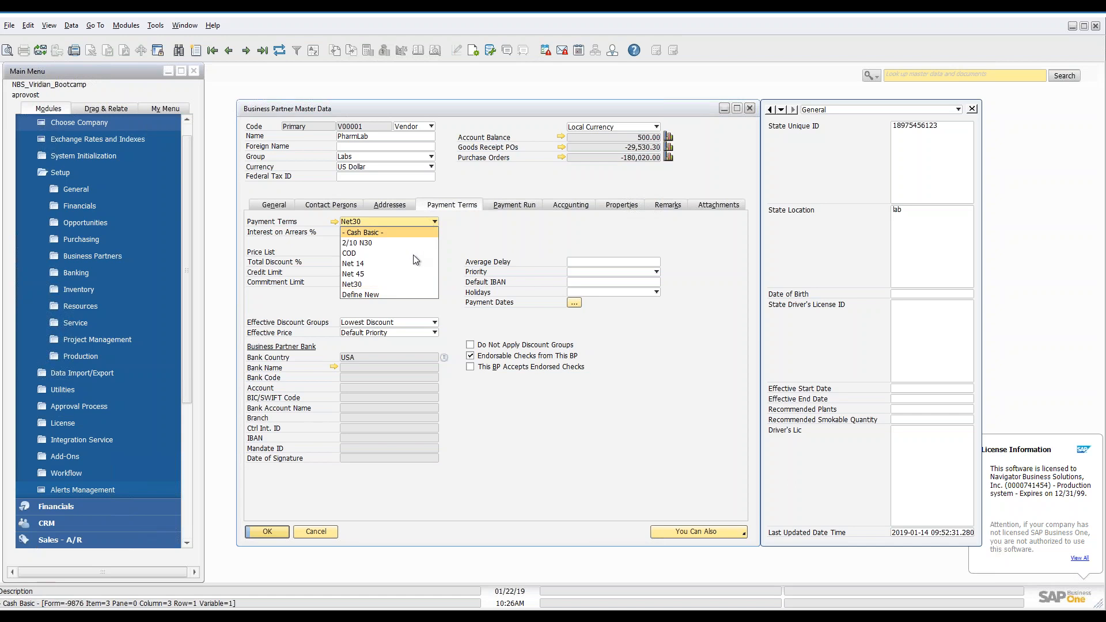
click(416, 222)
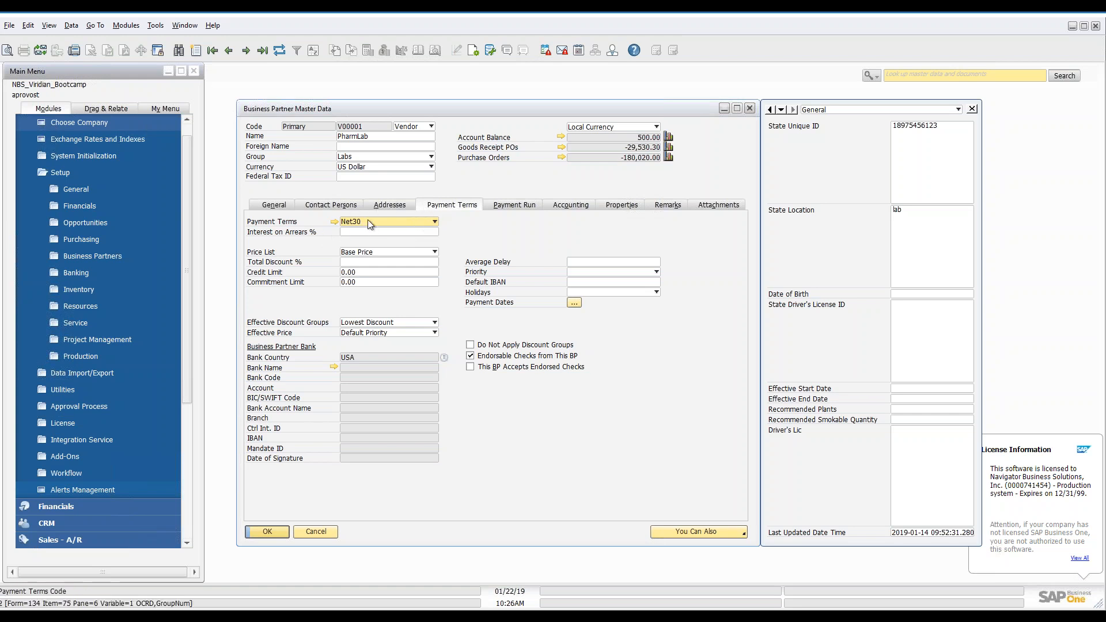
click(401, 252)
click(401, 252)
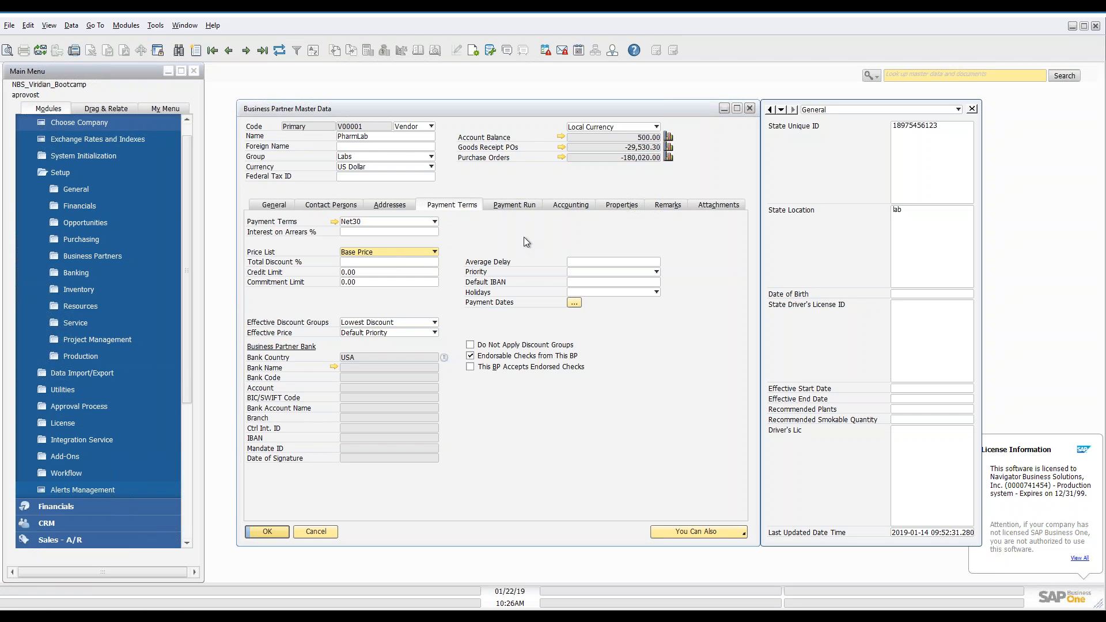
click(516, 202)
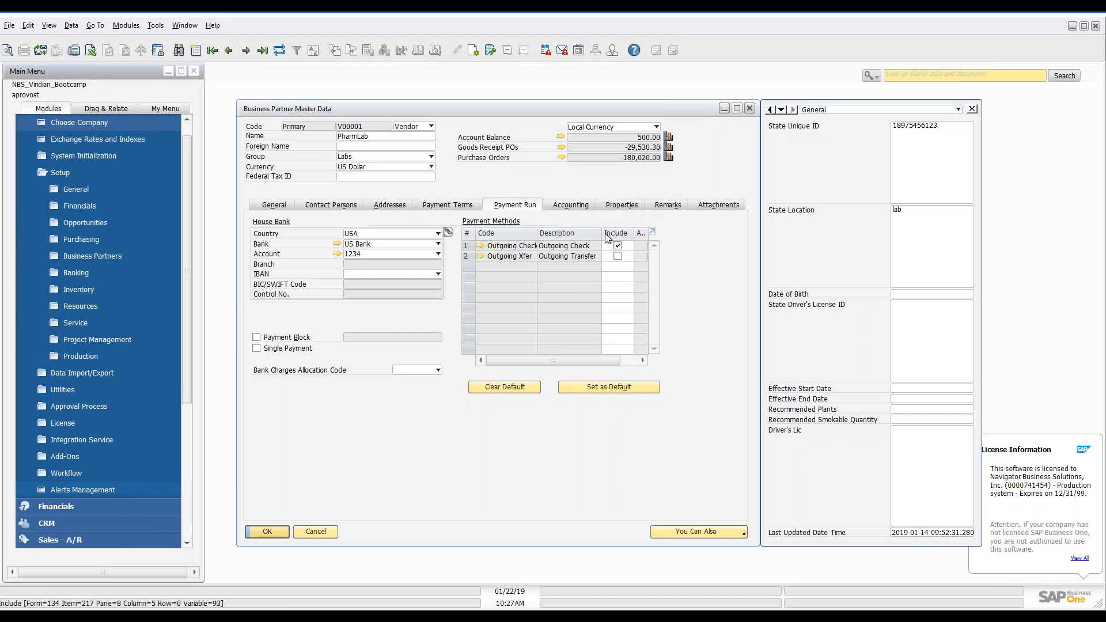
In PharmLab's accounting details, set the 1099 form to 1099 MISC, view the 1099 box options, and clear the form selection.
click(572, 205)
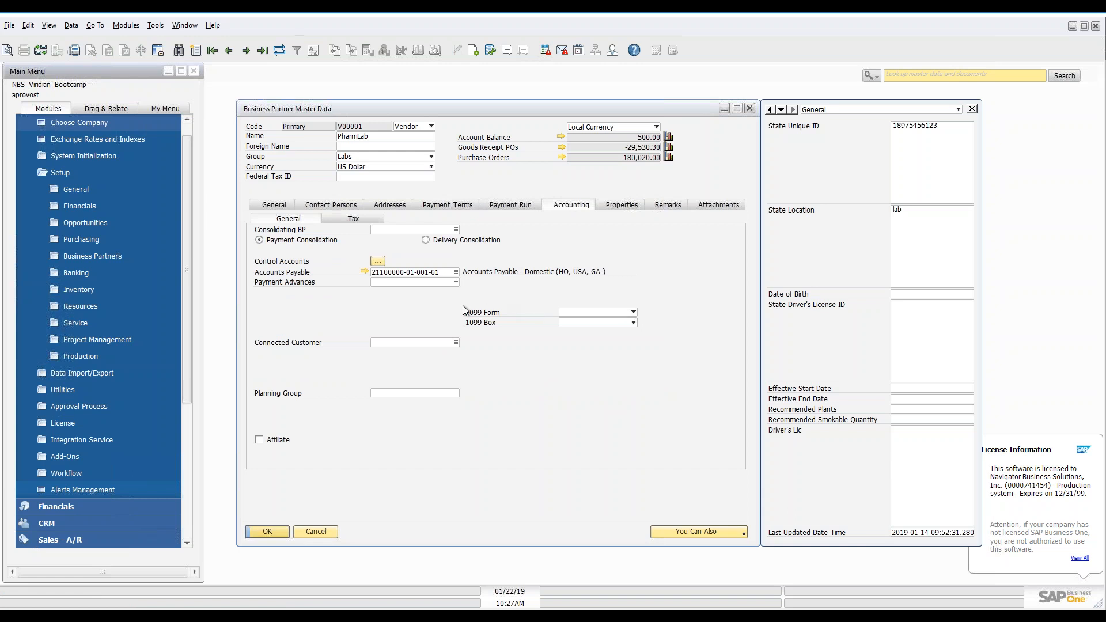
click(633, 313)
click(603, 353)
click(607, 323)
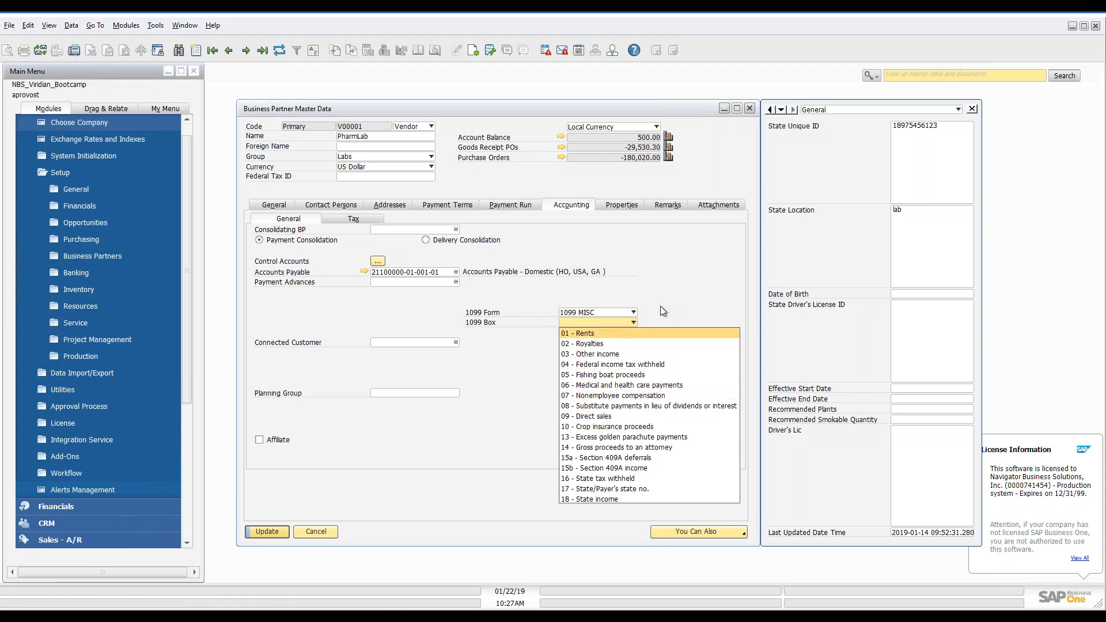
click(634, 312)
click(633, 312)
click(614, 325)
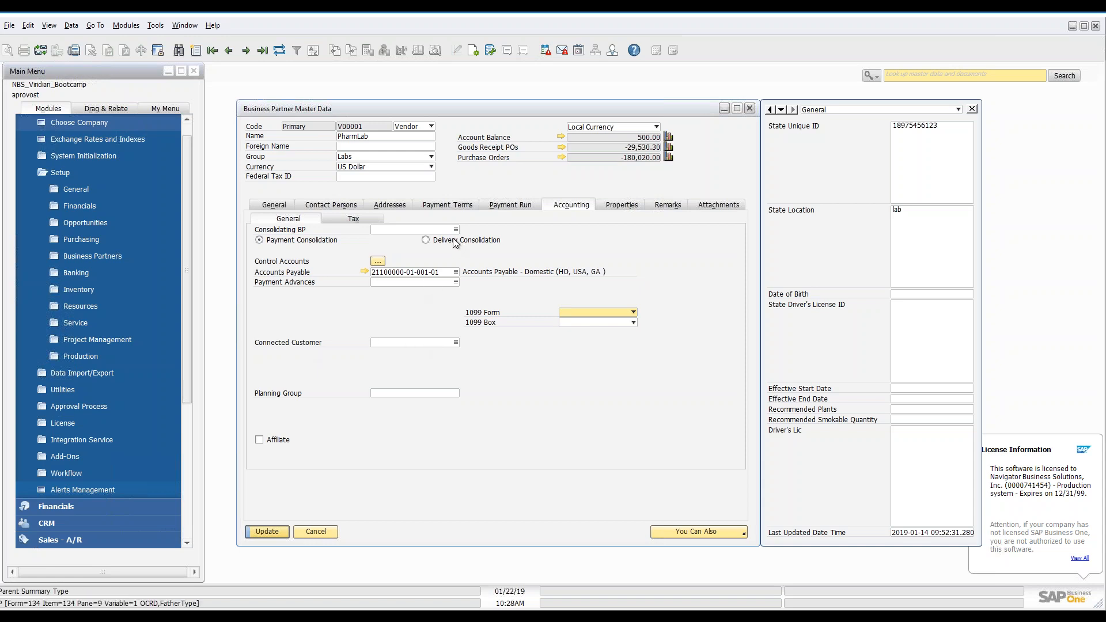
Set PharmLab's tax status to Exempt, then to Liable.
click(354, 220)
click(398, 237)
click(395, 254)
click(389, 236)
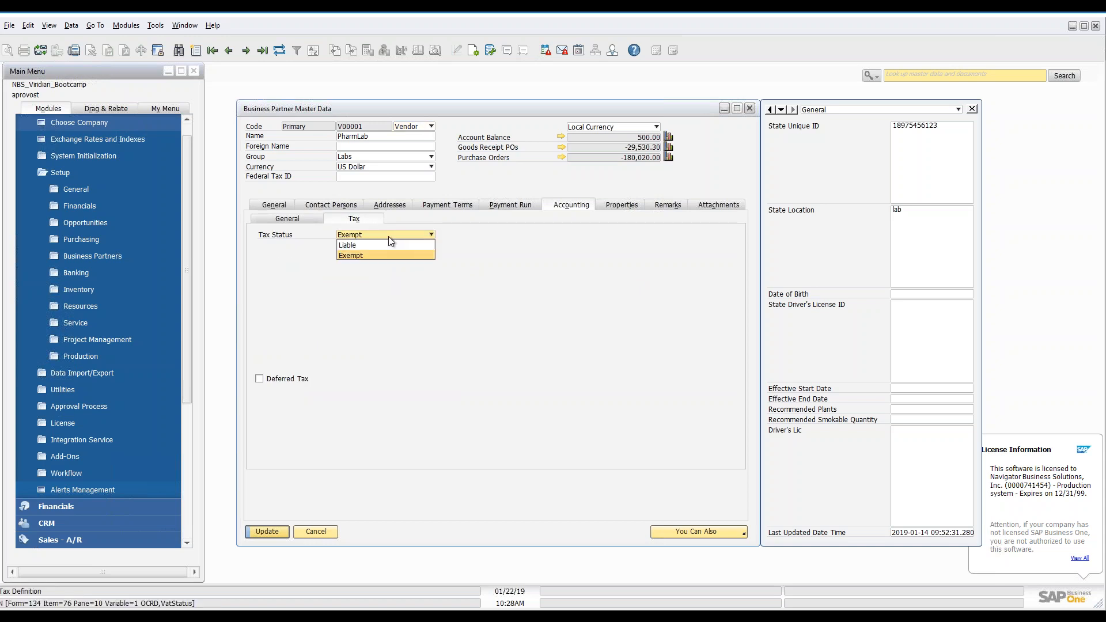
click(371, 245)
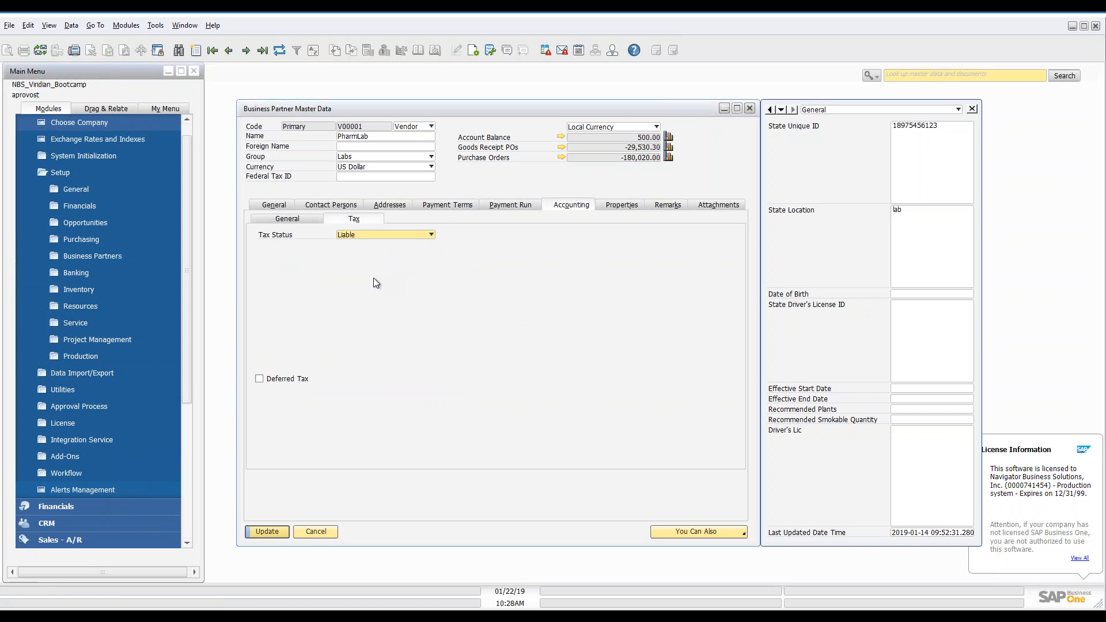
Link the PharmLab customer as the vendor's connected customer, accept its disconnection from the other vendor, and update the record.
click(306, 220)
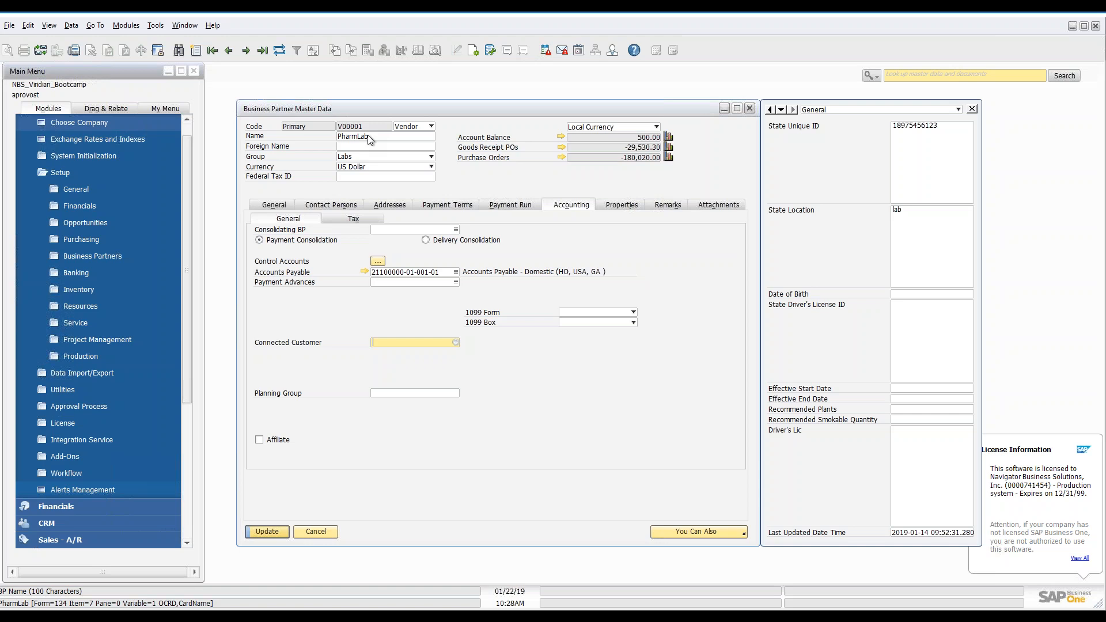
click(457, 344)
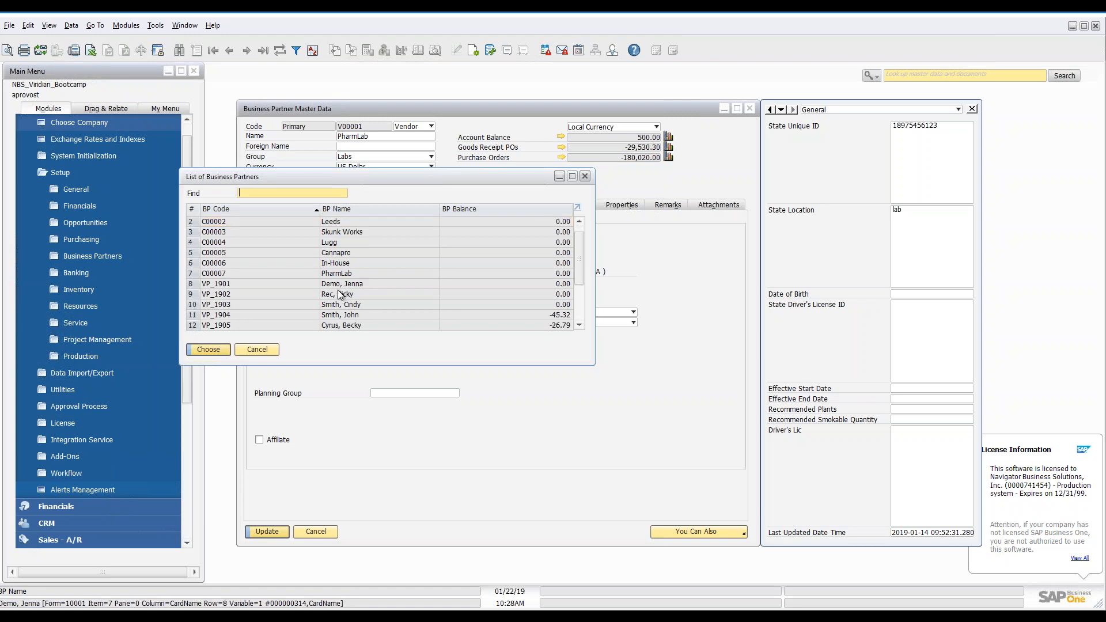
click(253, 282)
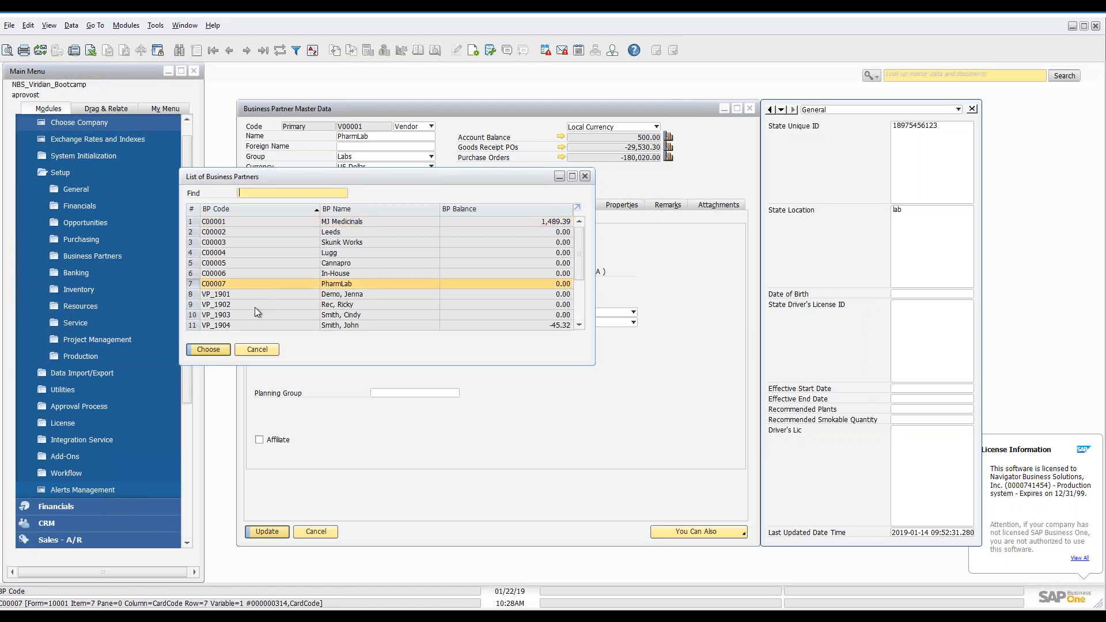
click(206, 349)
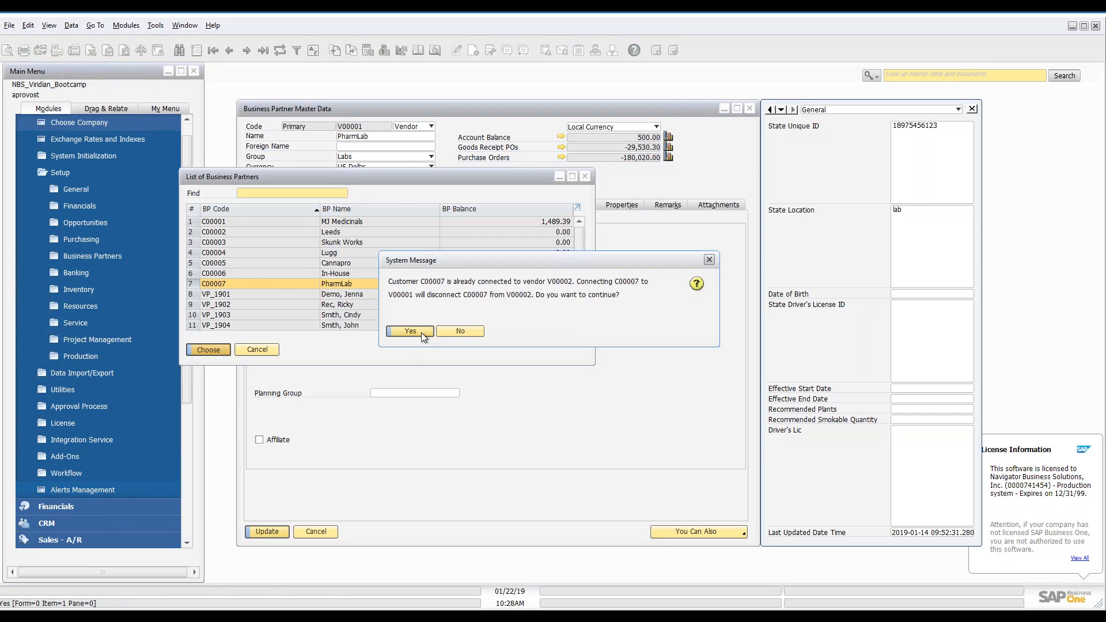
click(420, 332)
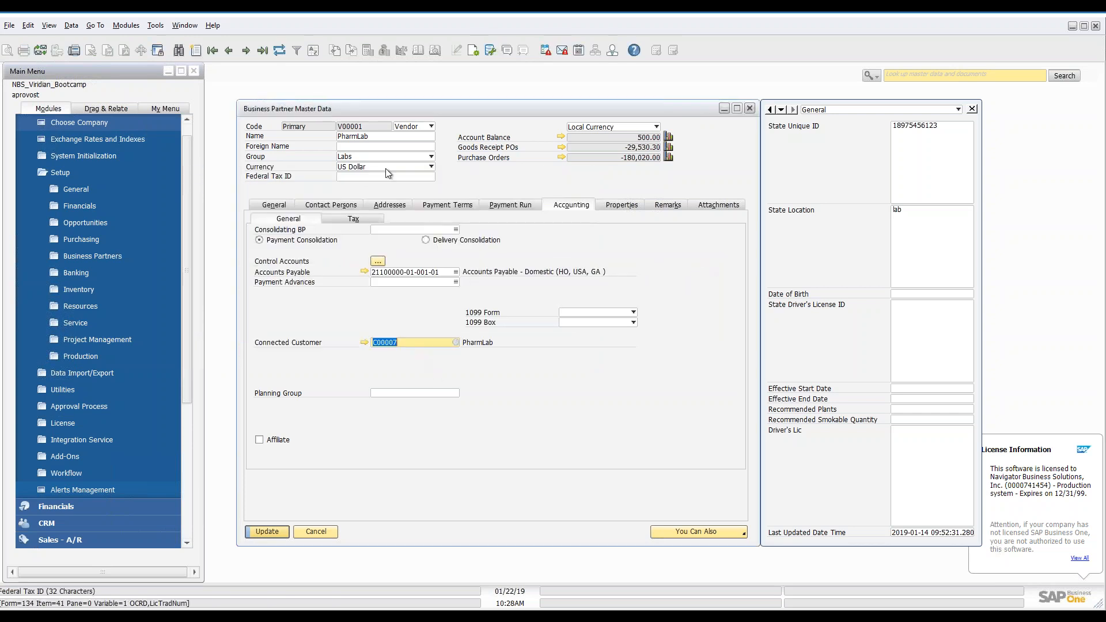
click(265, 531)
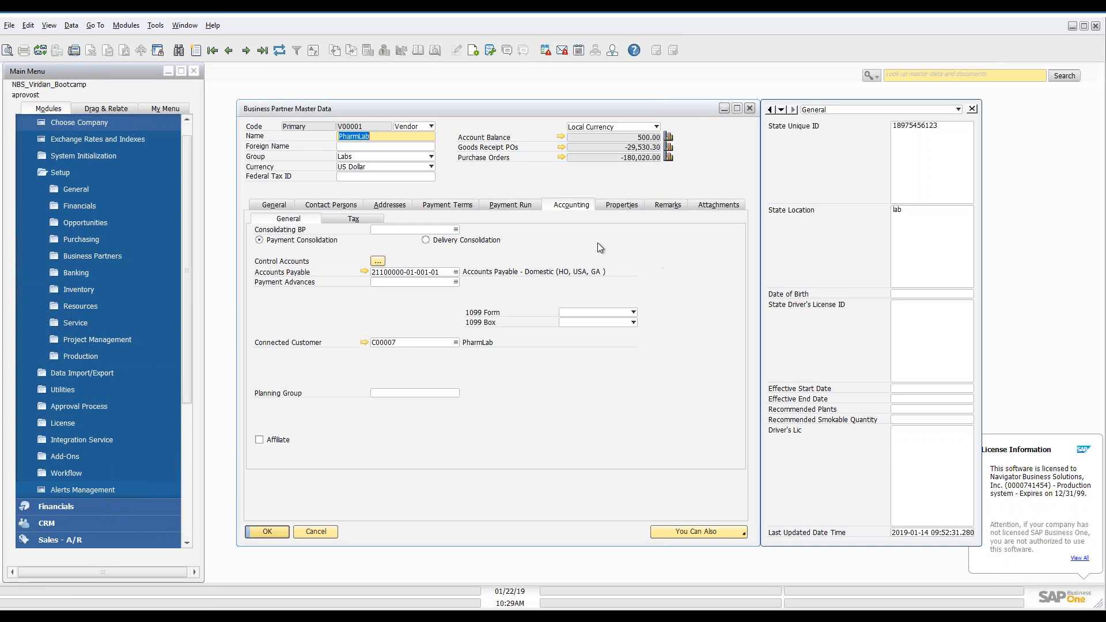
Review PharmLab's properties, remarks and attachments.
click(621, 206)
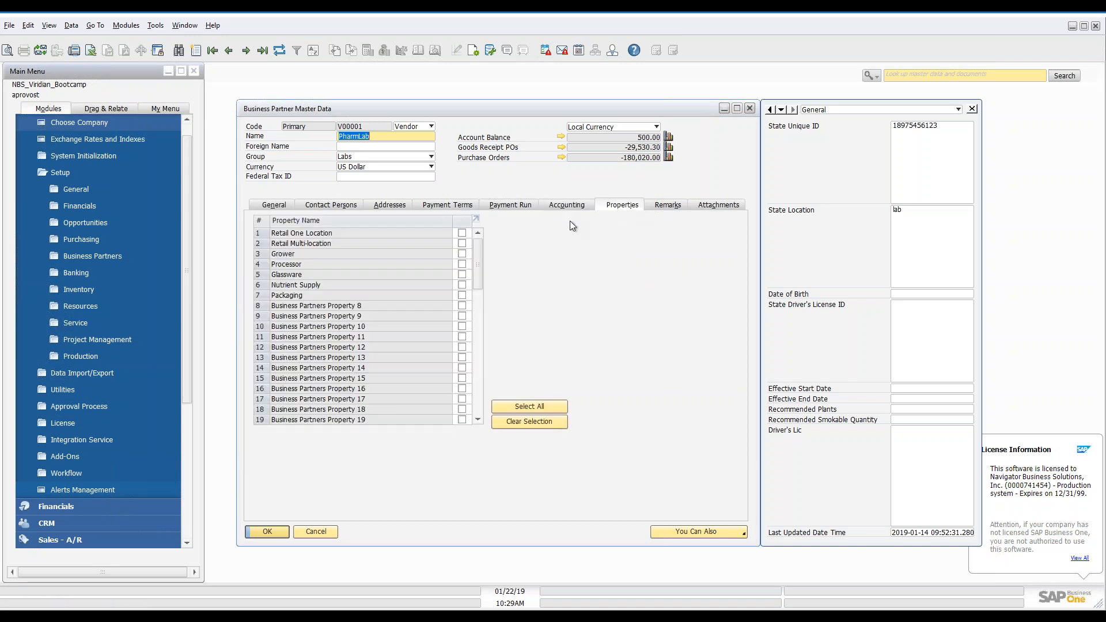
click(668, 205)
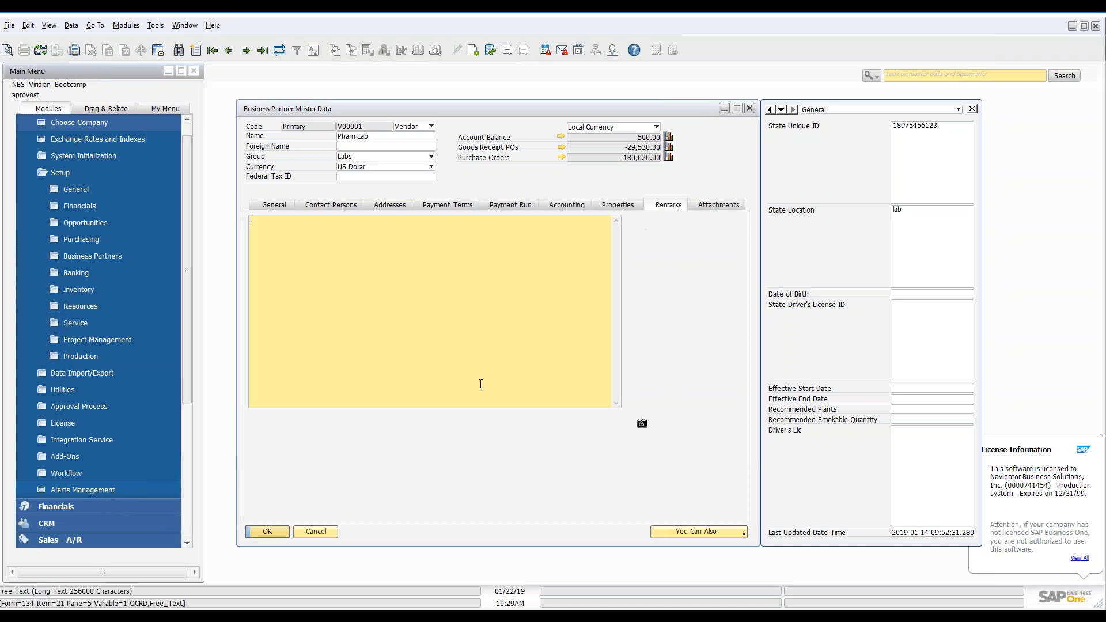
click(720, 205)
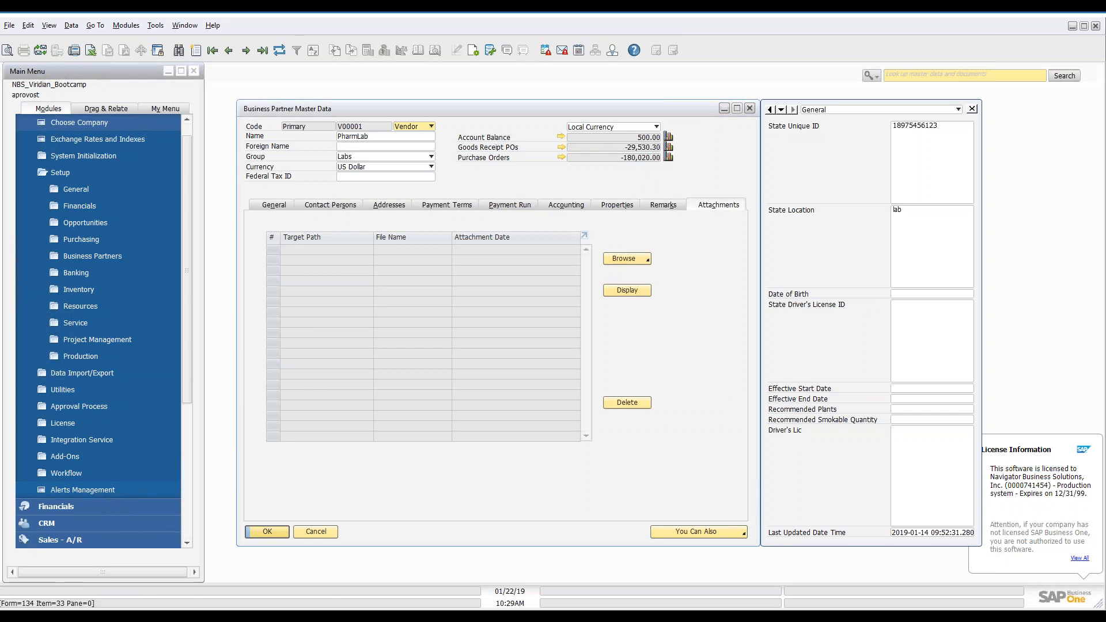
View PharmLab's account balance transactions and its detailed purchase analysis report, closing each one.
click(560, 137)
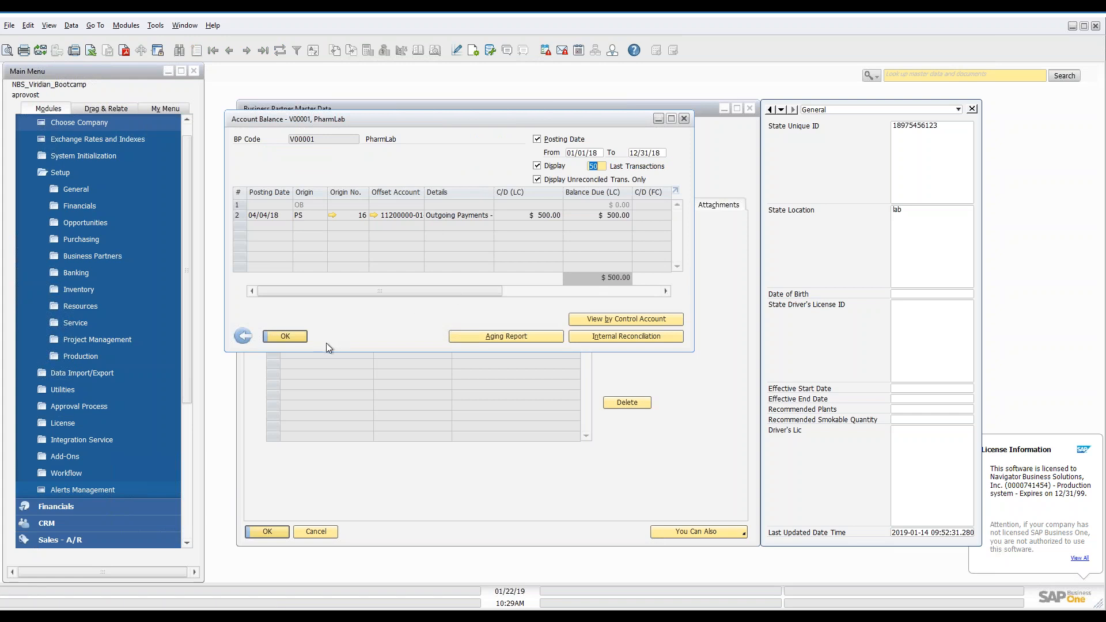
click(298, 334)
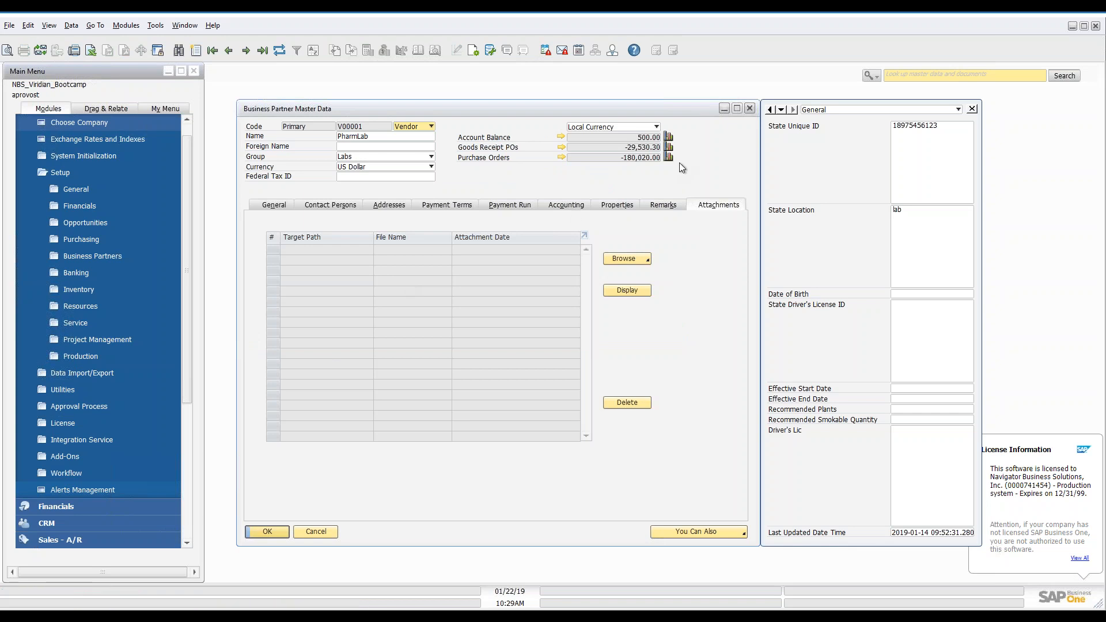
click(668, 136)
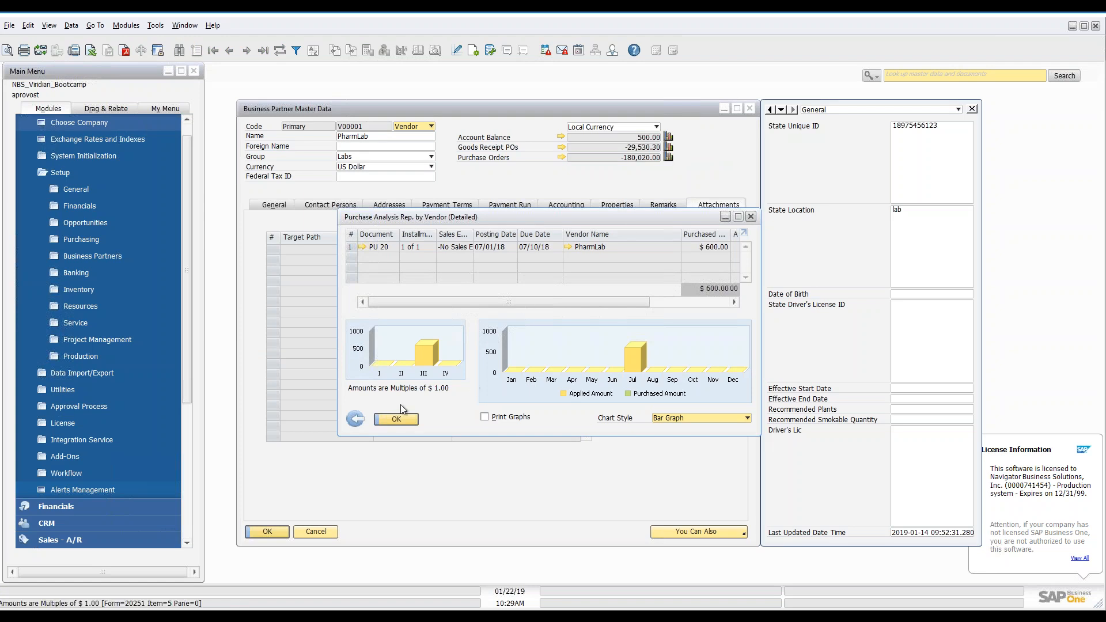
click(355, 420)
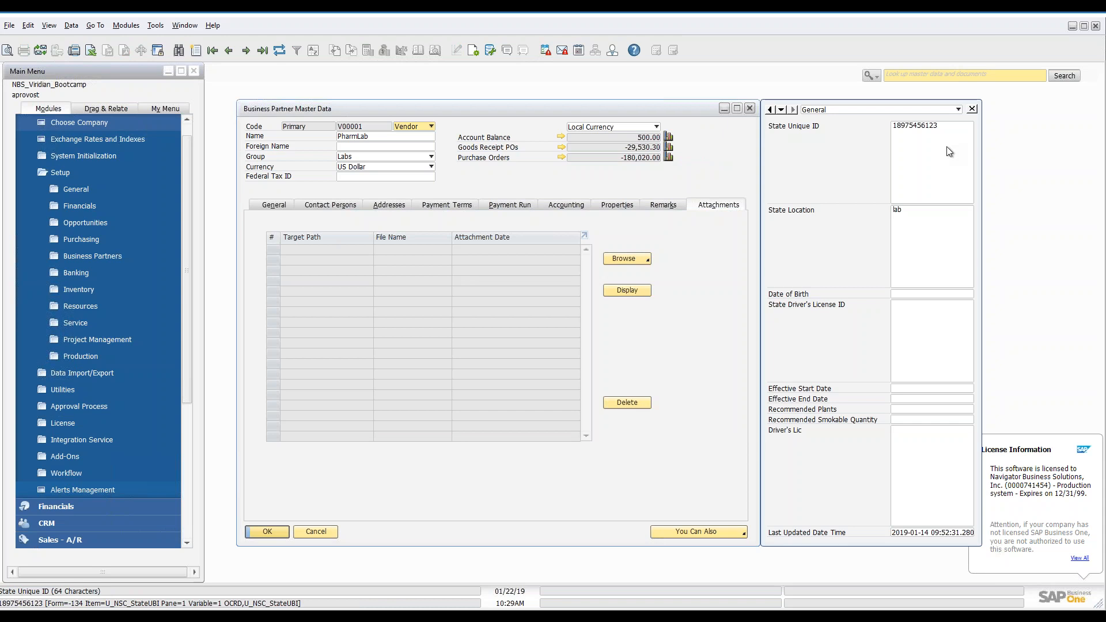
Examine PharmLab's State Unique ID and State Location user-defined fields without changing them.
click(917, 139)
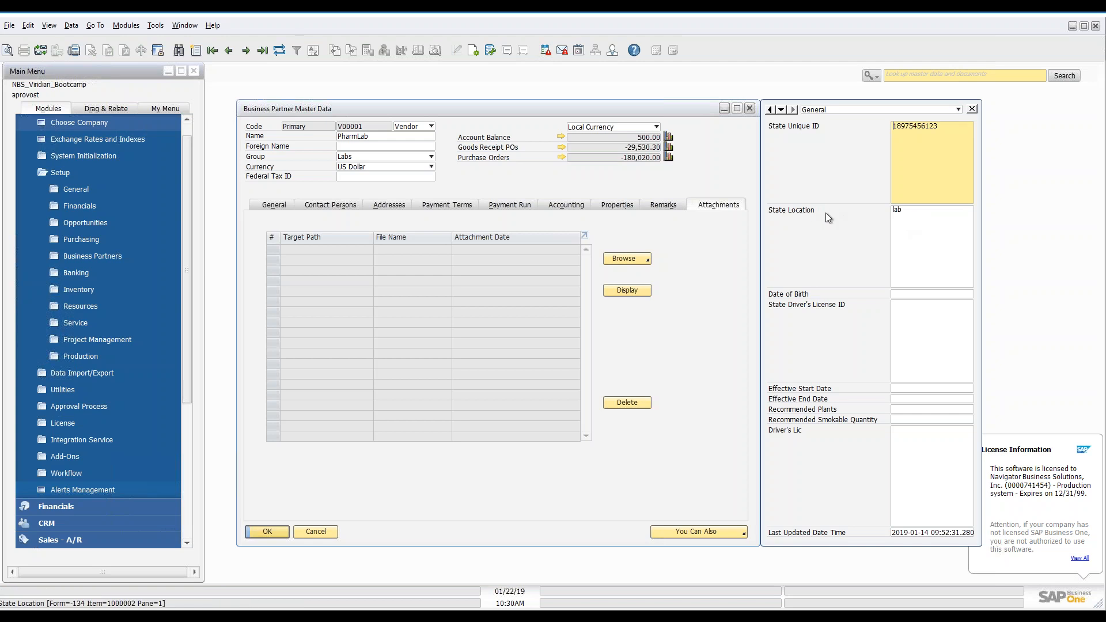
key(Tab)
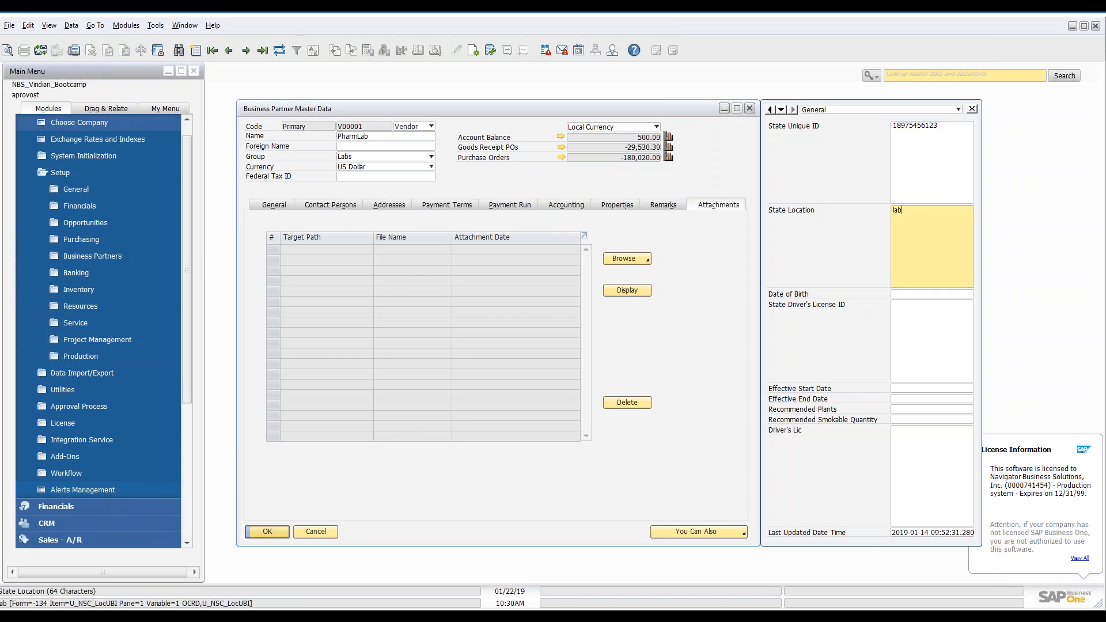
double_click(897, 210)
click(908, 212)
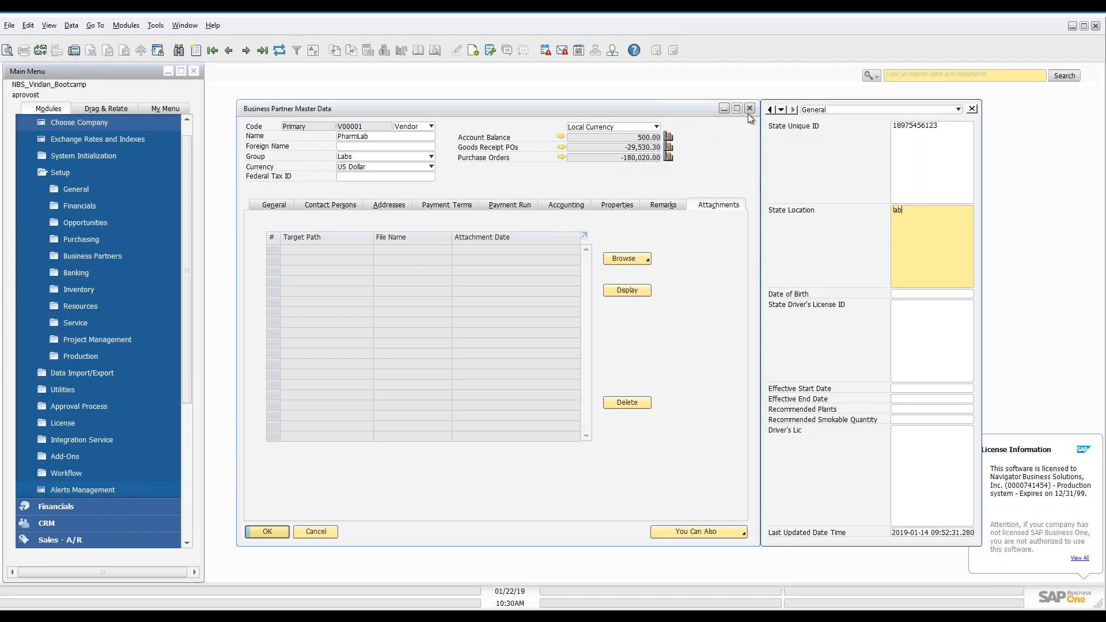
Check PharmLab's related activities, view a blank new activity for the vendor, then cancel it and close the vendor record.
click(697, 533)
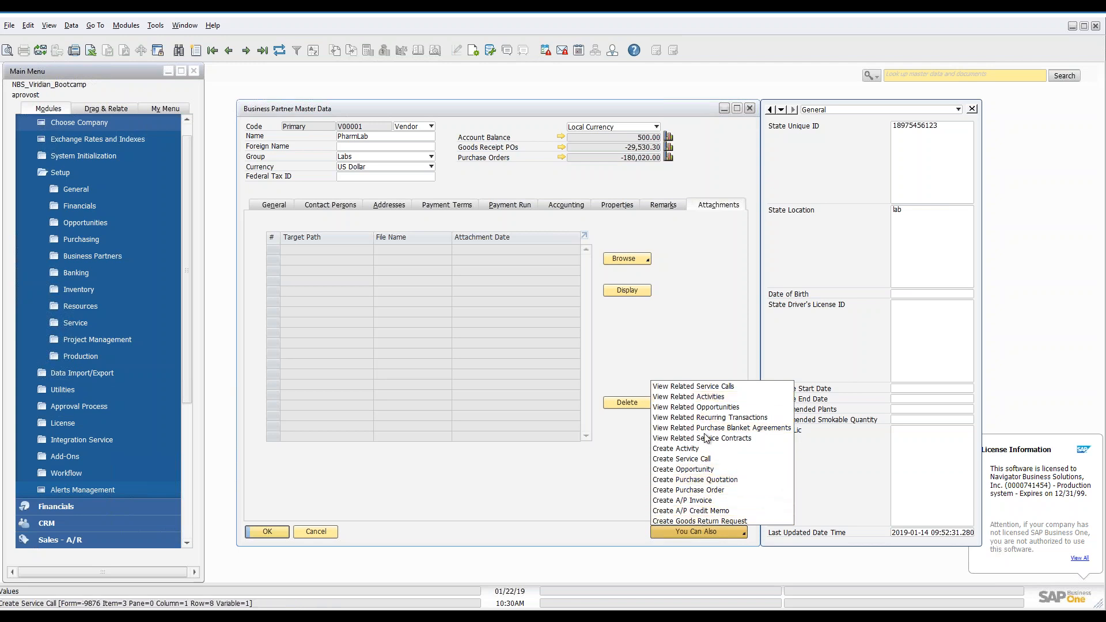
click(706, 398)
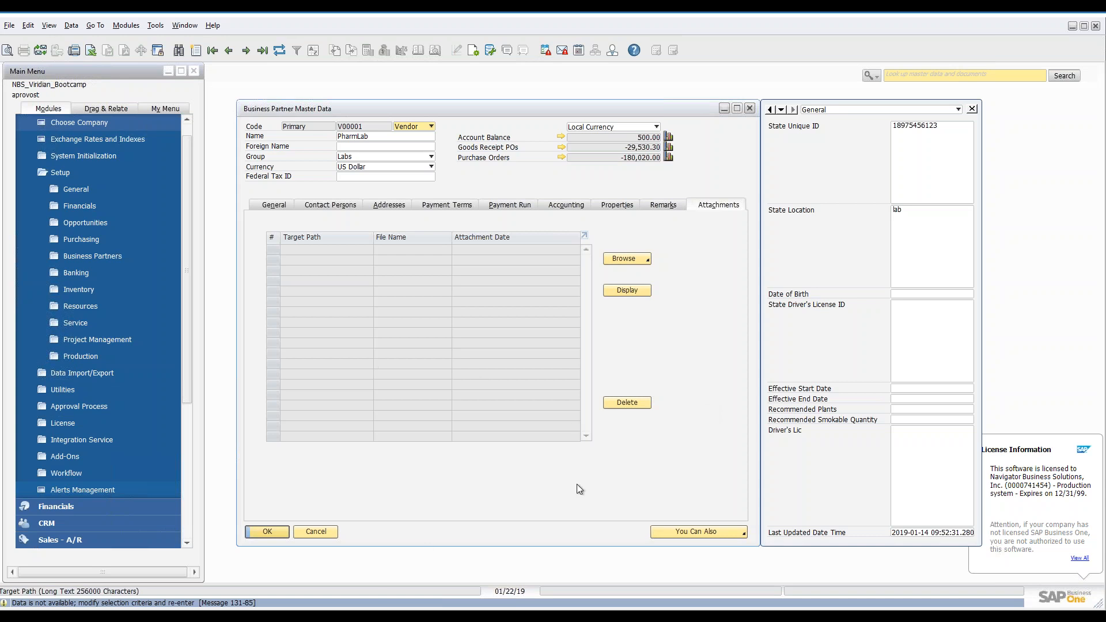
click(708, 535)
click(720, 457)
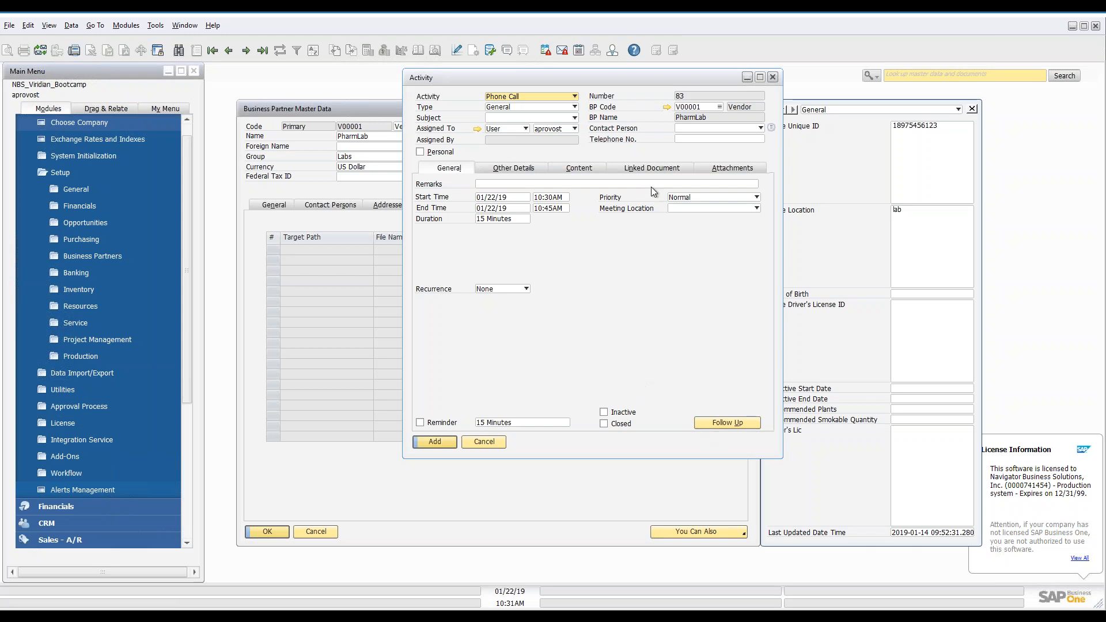
click(497, 441)
click(315, 531)
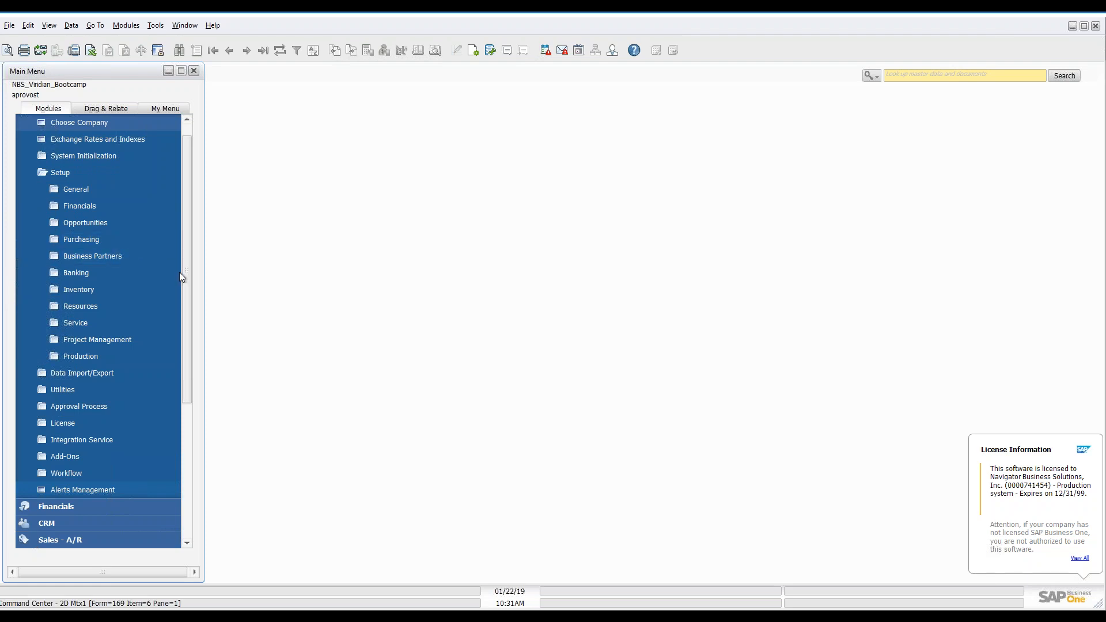
Open Posting Periods from System Initialization and examine the period statuses and dates from 2017 through 2019.
click(87, 168)
click(88, 157)
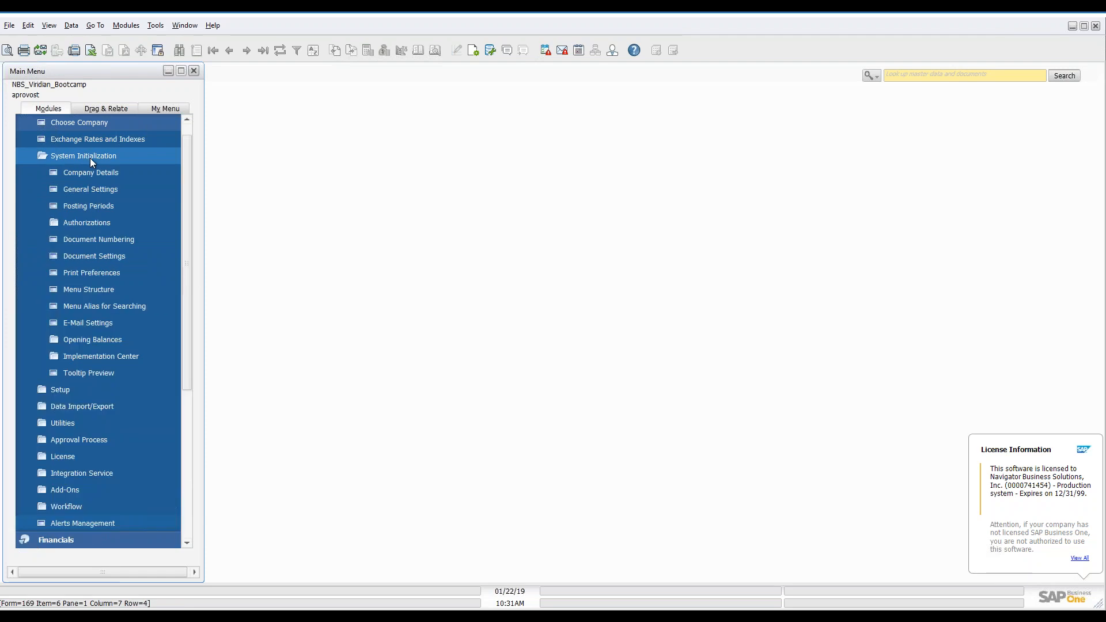
click(106, 207)
drag(167, 75, 488, 133)
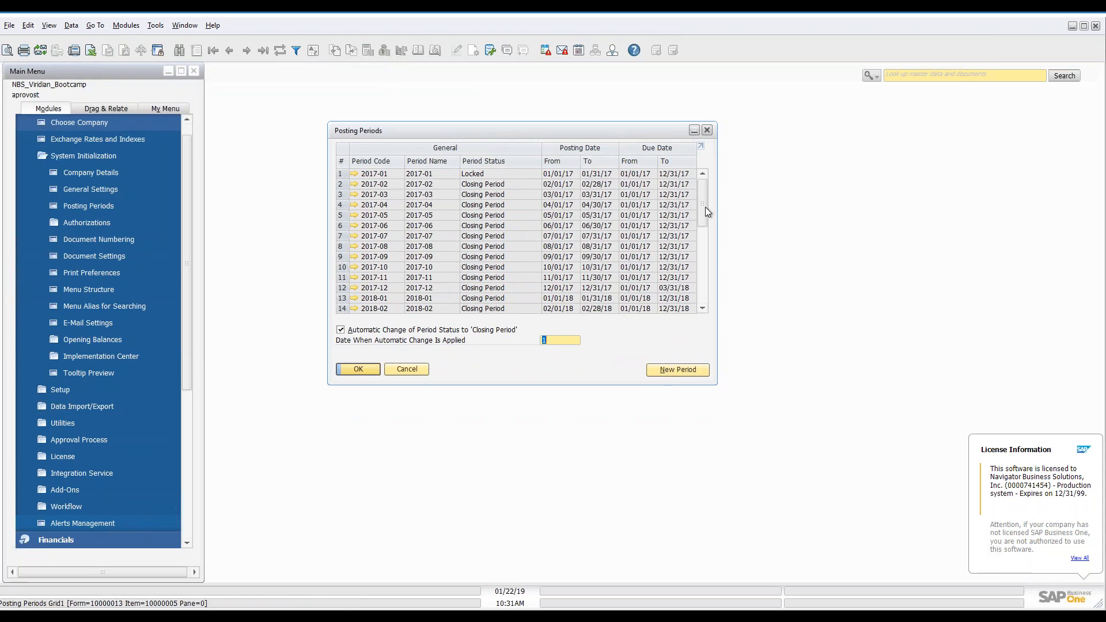
mouse_move(704, 206)
mouse_down()
mouse_move(725, 296)
mouse_move(699, 192)
mouse_up()
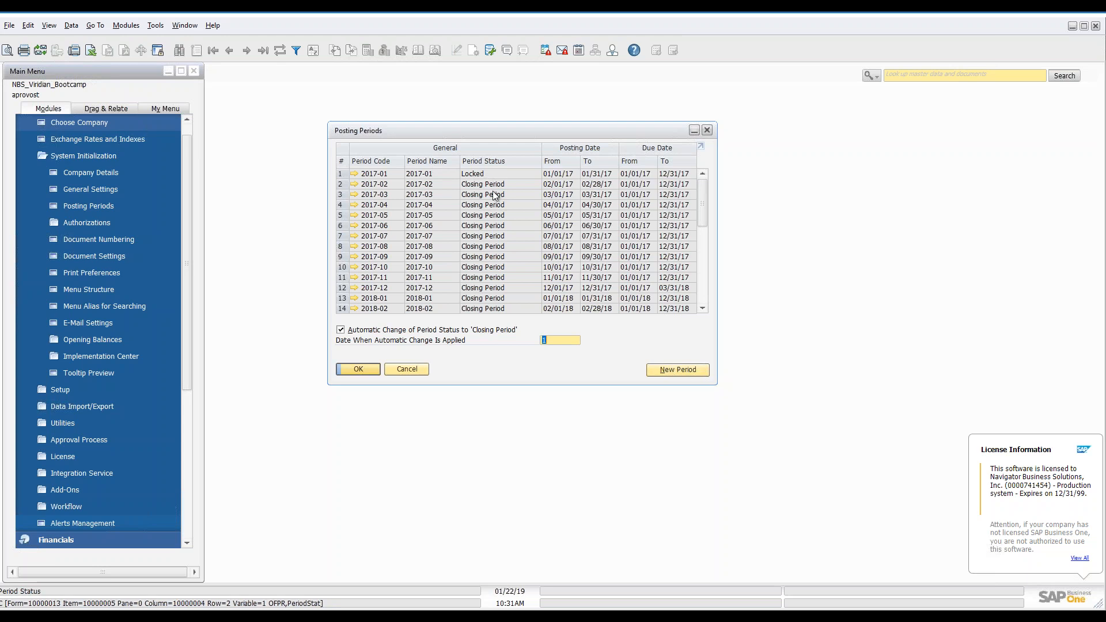
drag(704, 201, 716, 279)
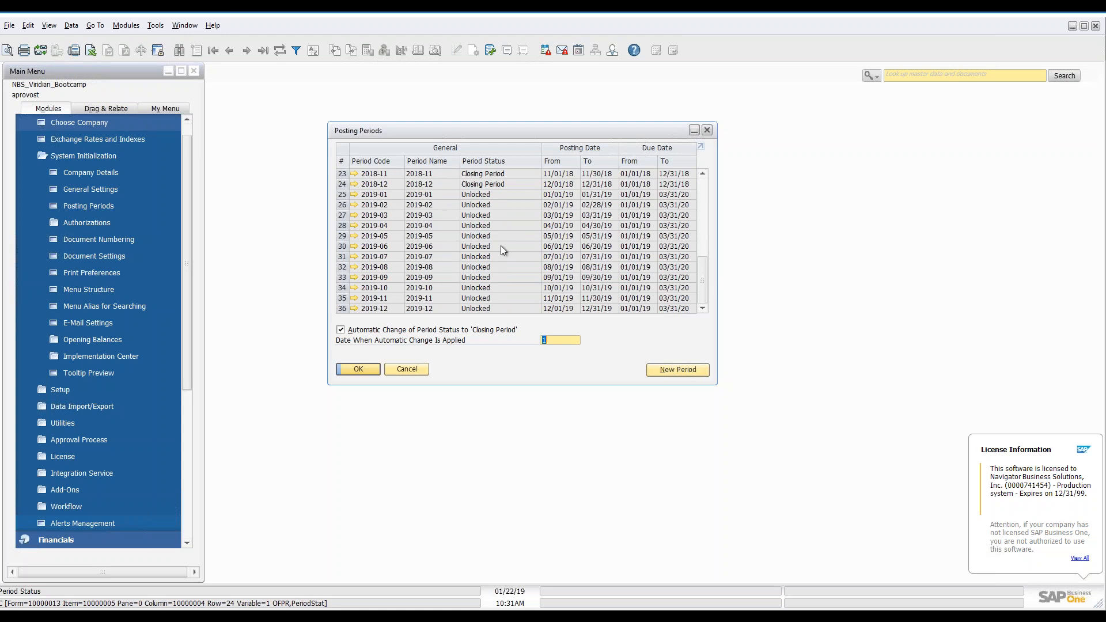
Examine posting period 2017-02 and its available Period Status options, then cancel it and close the posting periods list.
drag(700, 267, 690, 178)
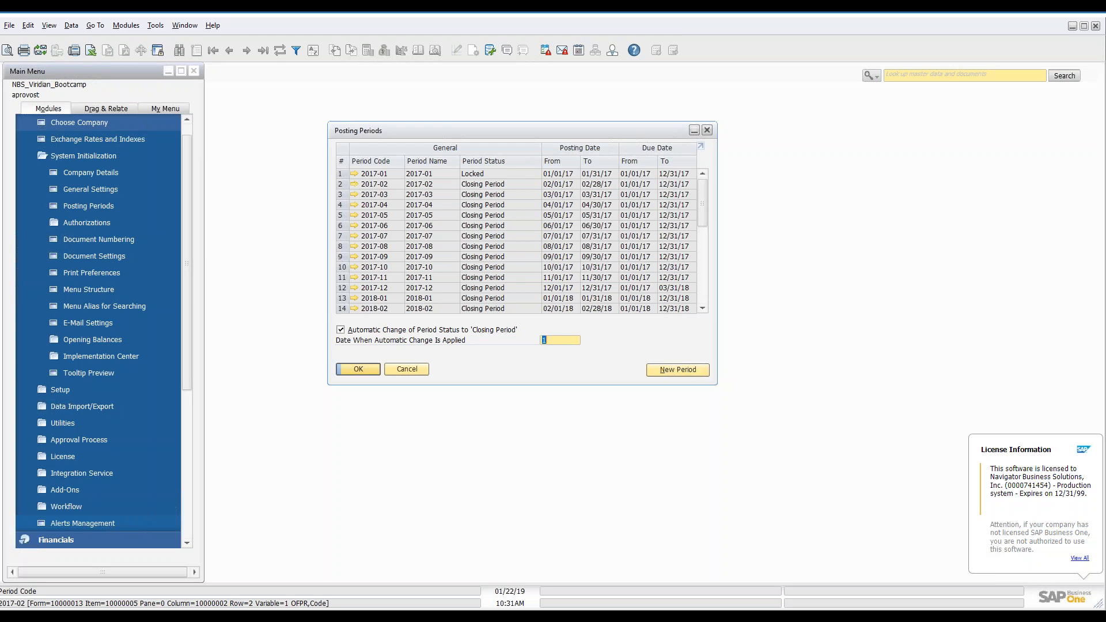
click(355, 184)
drag(150, 74, 638, 198)
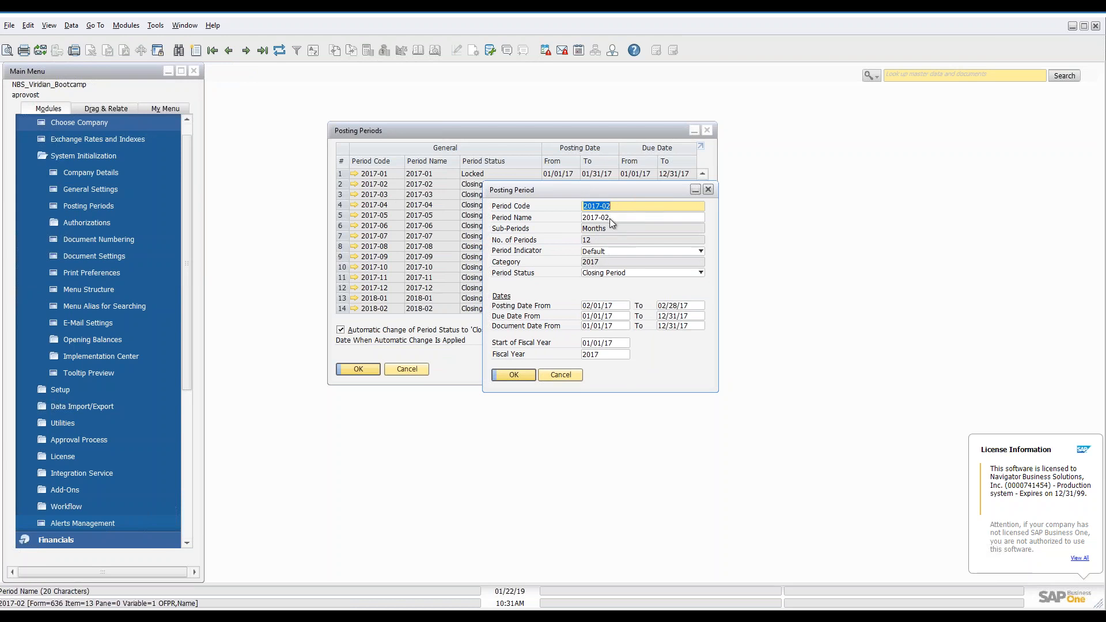
click(618, 273)
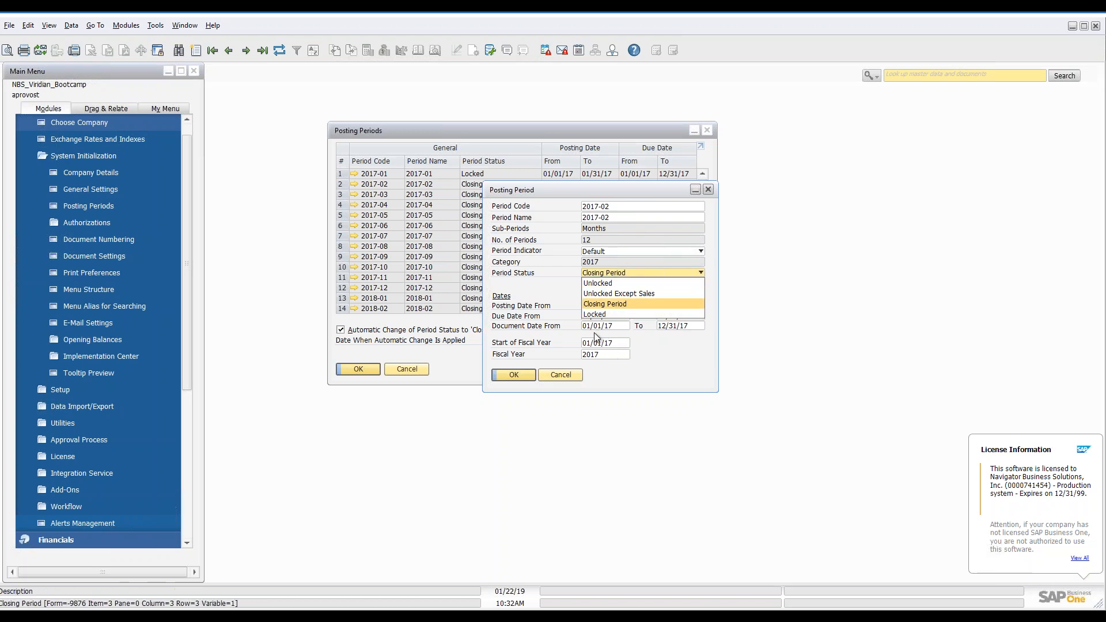
click(576, 373)
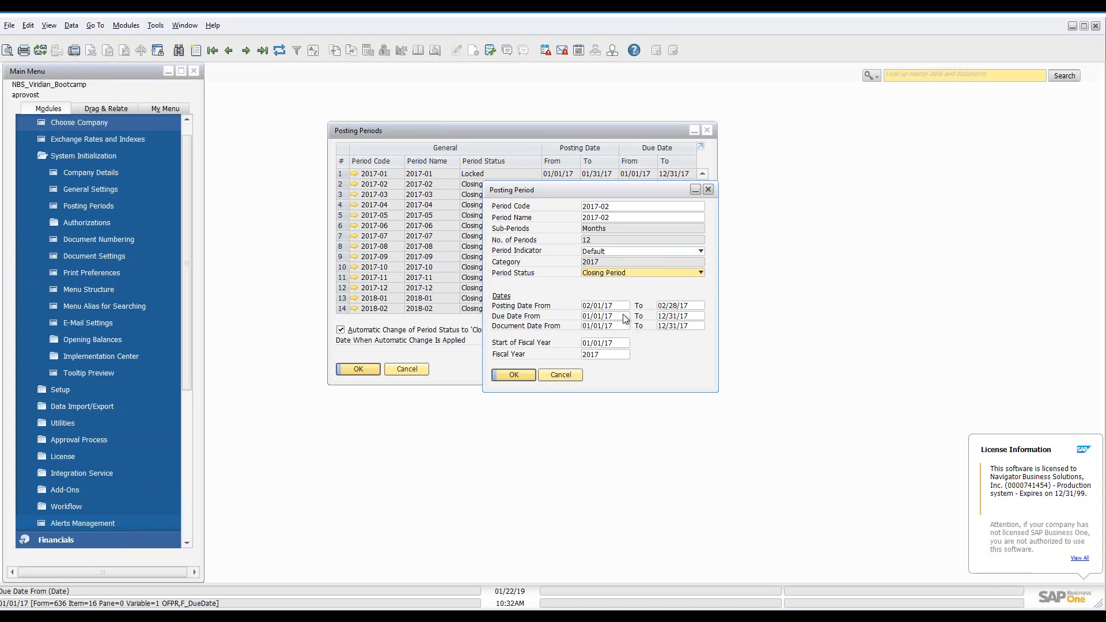
click(575, 373)
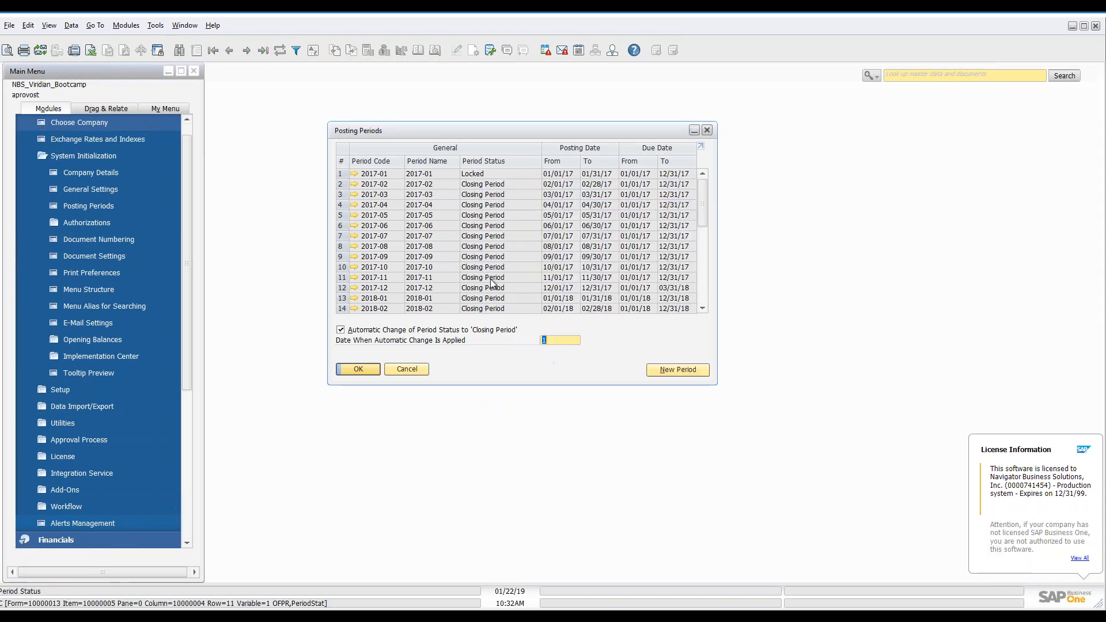
click(410, 370)
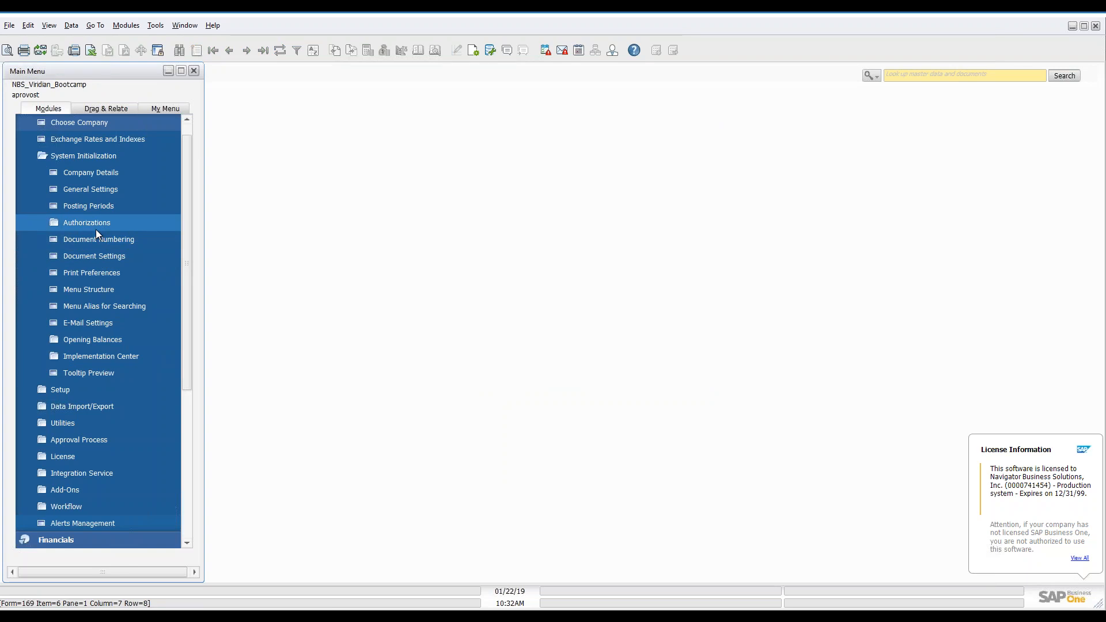
Collapse System Initialization and expand the Financials group under Setup.
click(102, 156)
click(99, 173)
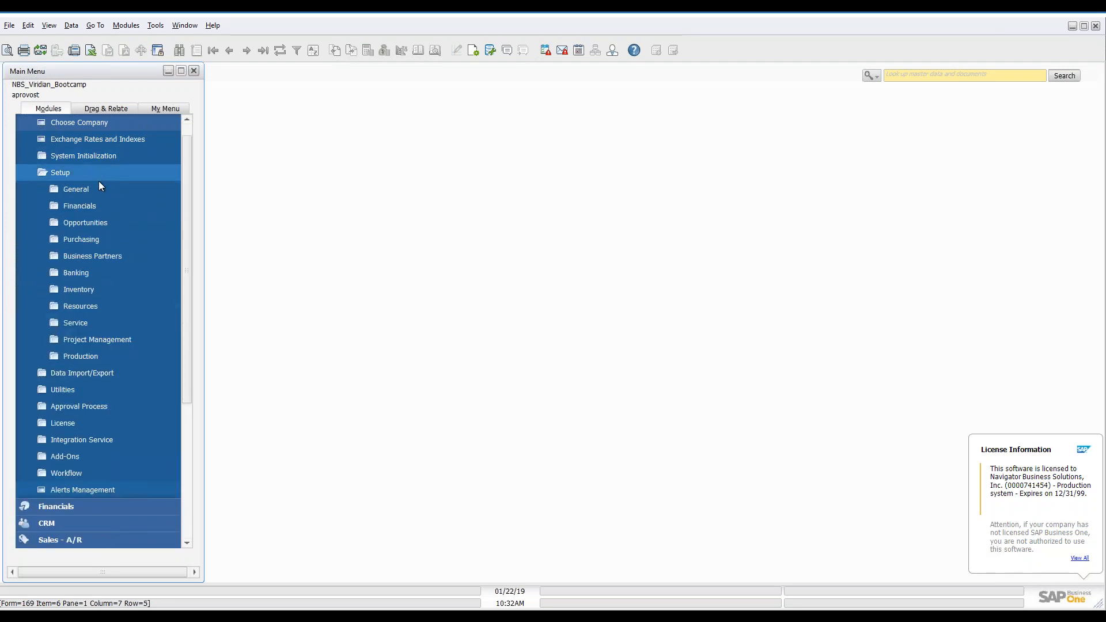
click(96, 207)
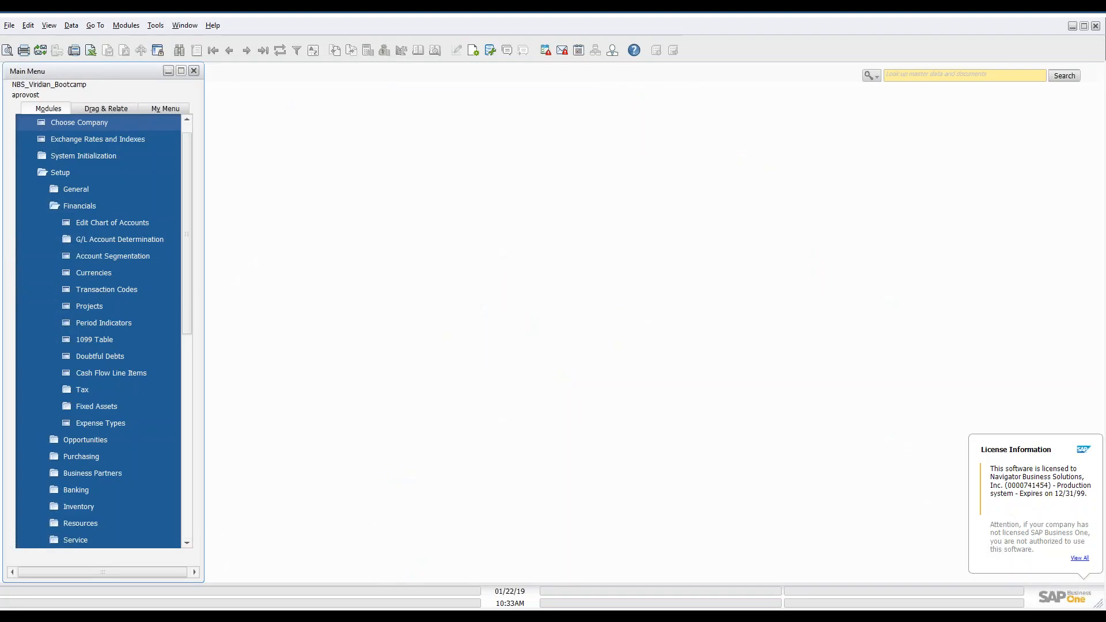
Switch to Excel to compare the Viridian Segmented COA and Viridian Simplified COA workbooks, then move both out of view.
drag(1105, 97, 318, 44)
click(585, 48)
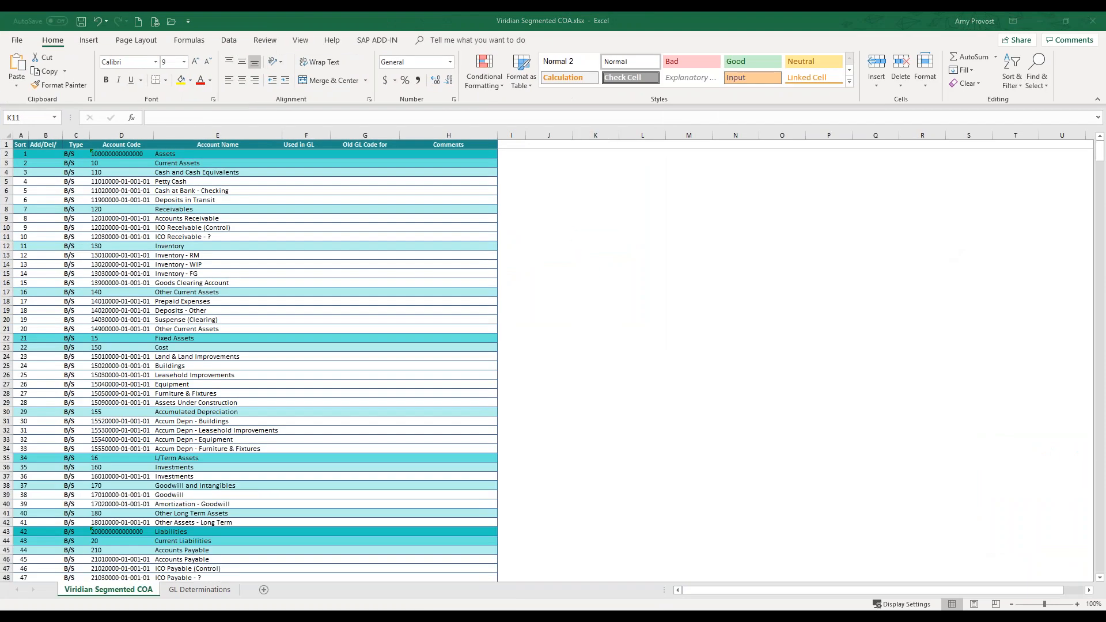
drag(1105, 95, 710, 70)
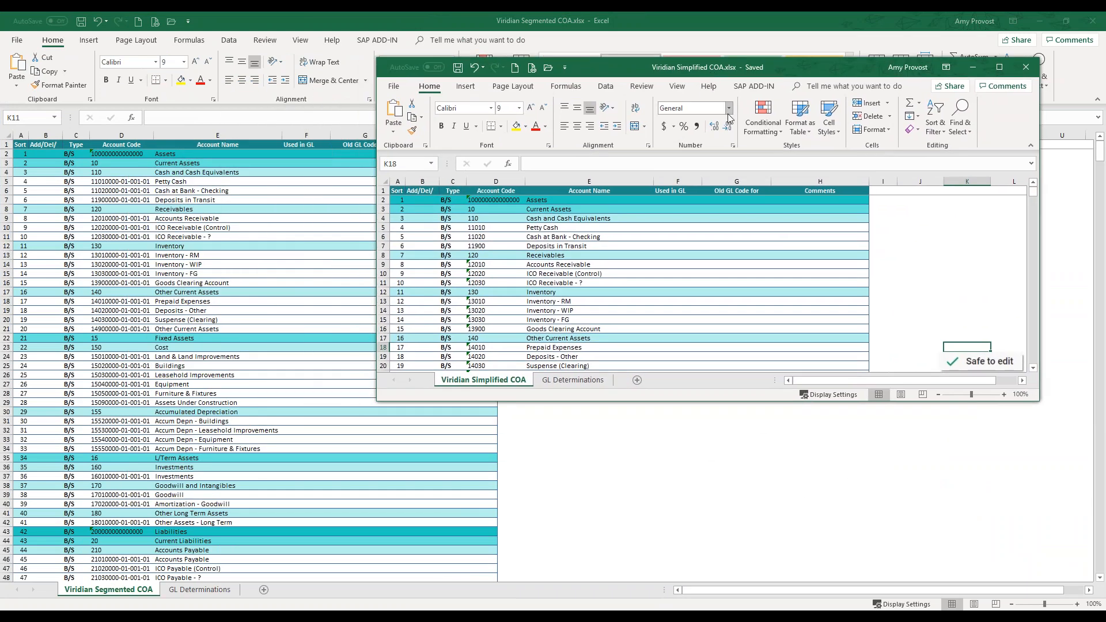
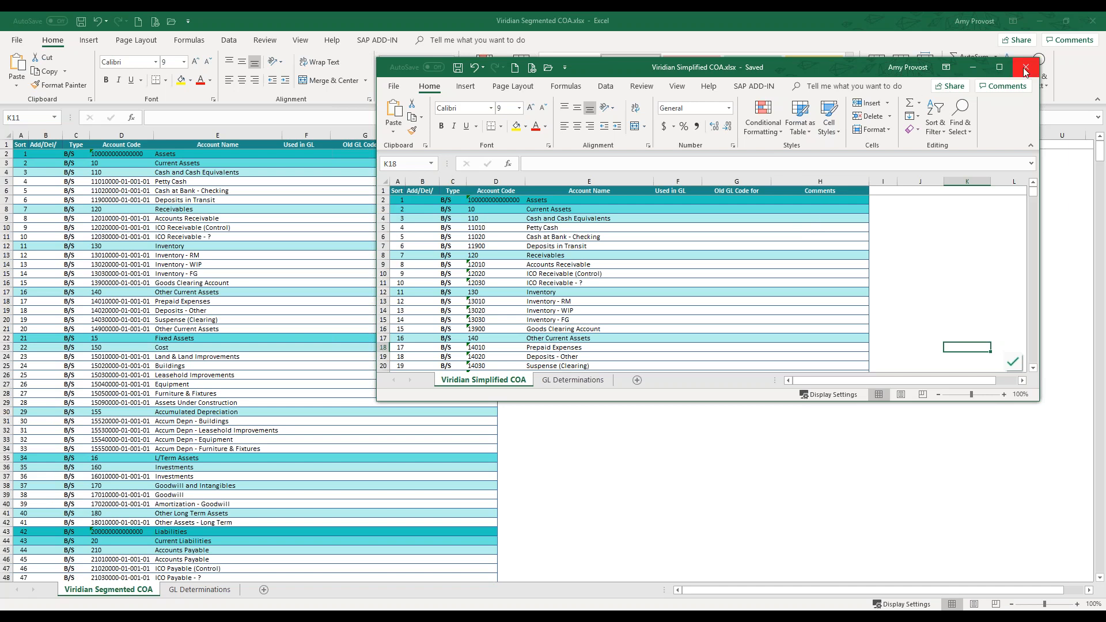
drag(829, 66, 1105, 73)
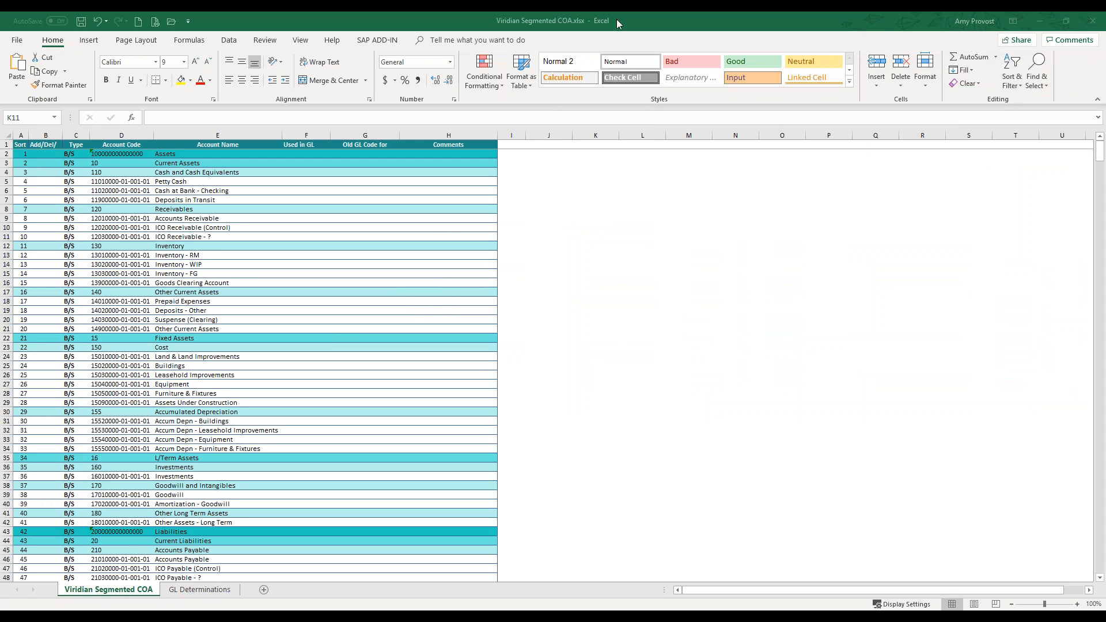
drag(664, 27, 1105, 56)
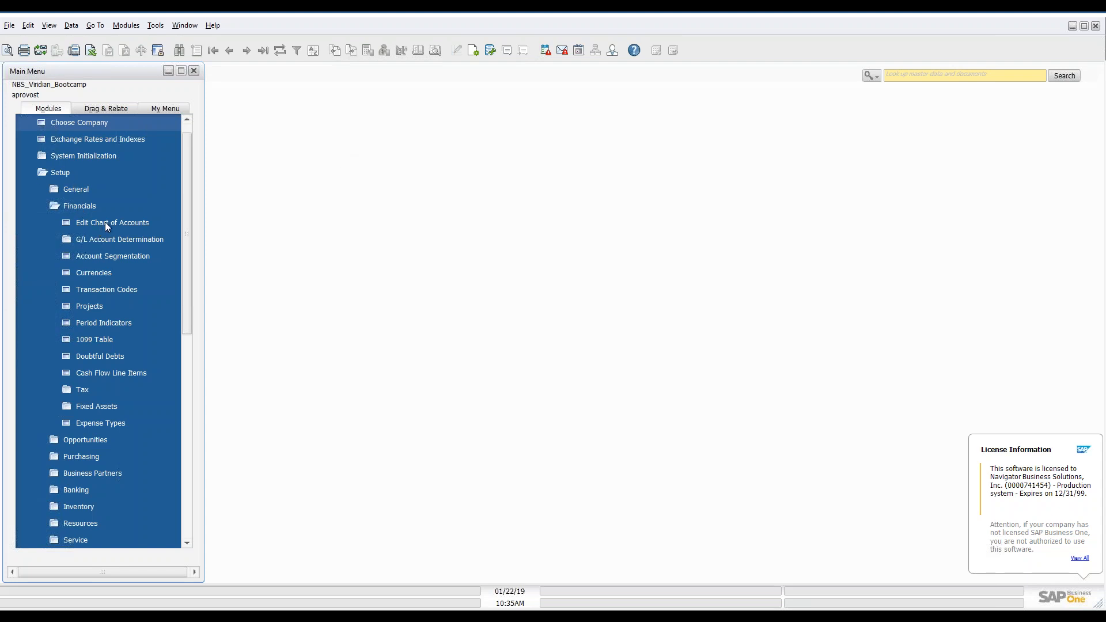
Examine the bootcamp company's Account Segmentation setup and its Location and Region segment codes, closing each without changes.
click(104, 259)
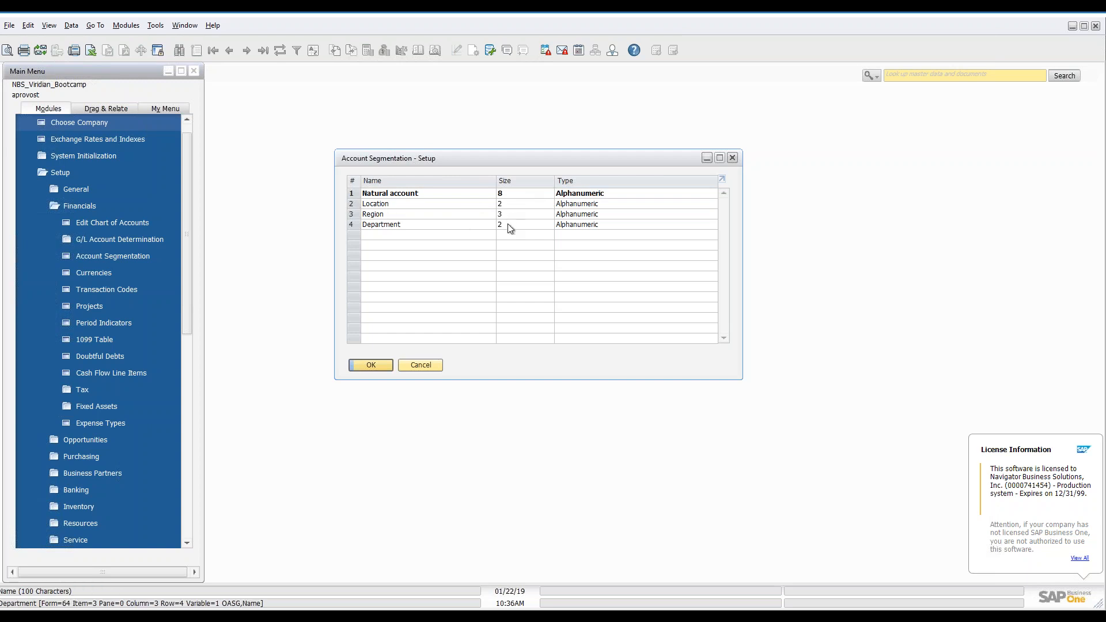
double_click(390, 203)
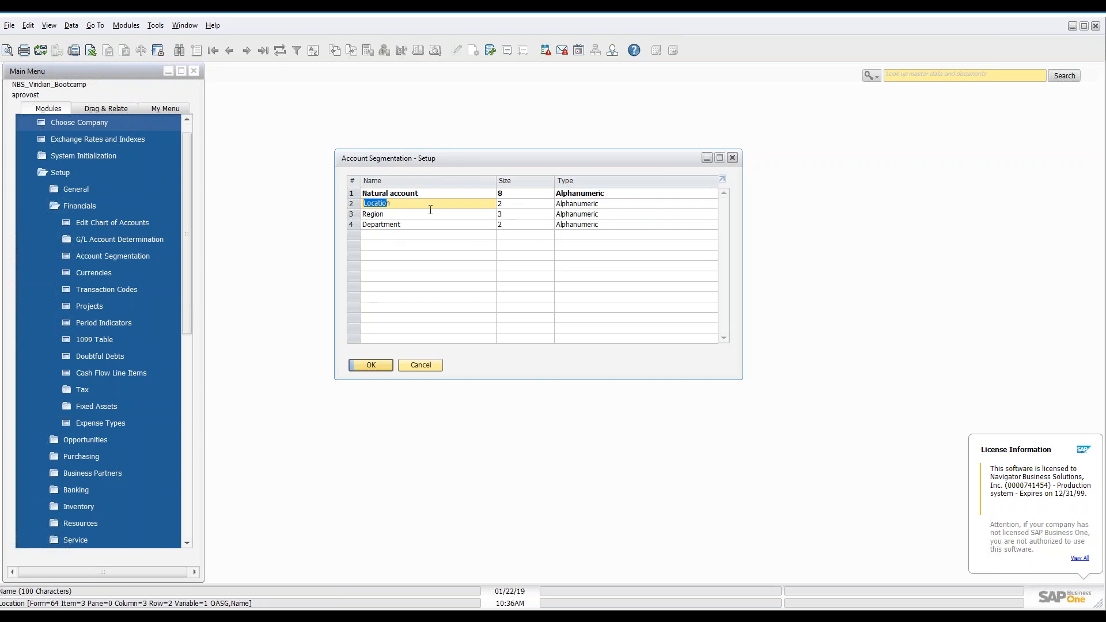
click(398, 206)
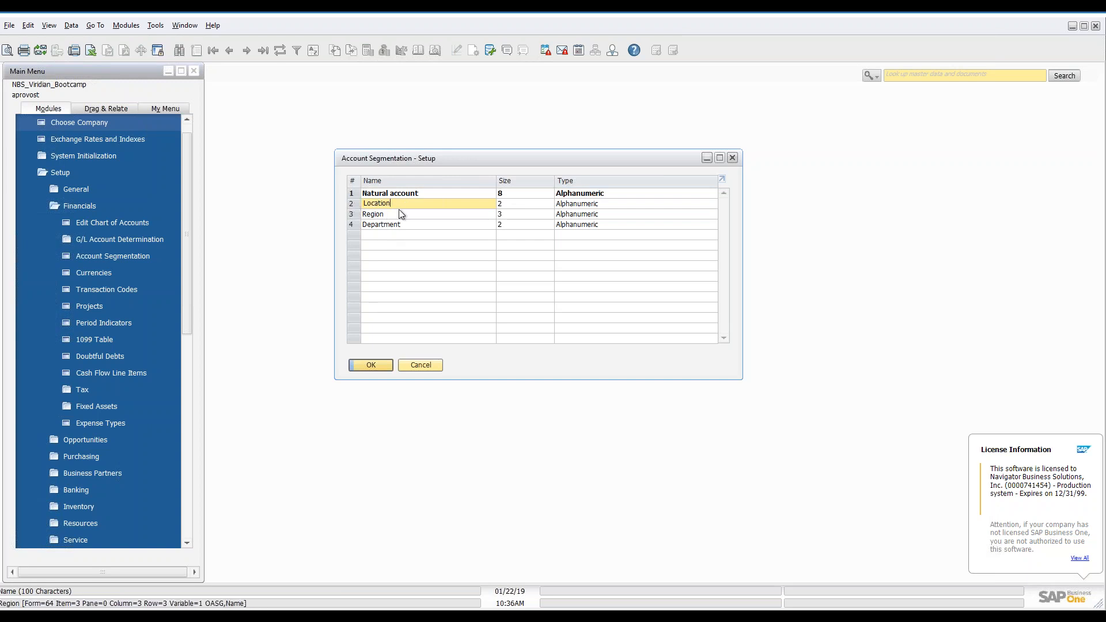
double_click(353, 204)
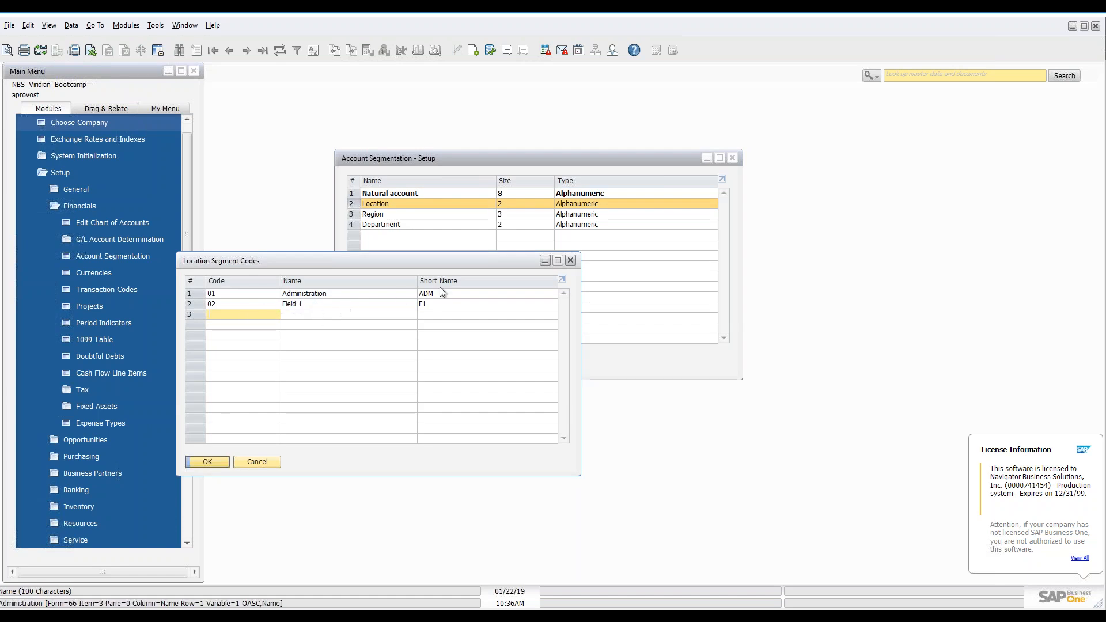
click(275, 462)
double_click(356, 215)
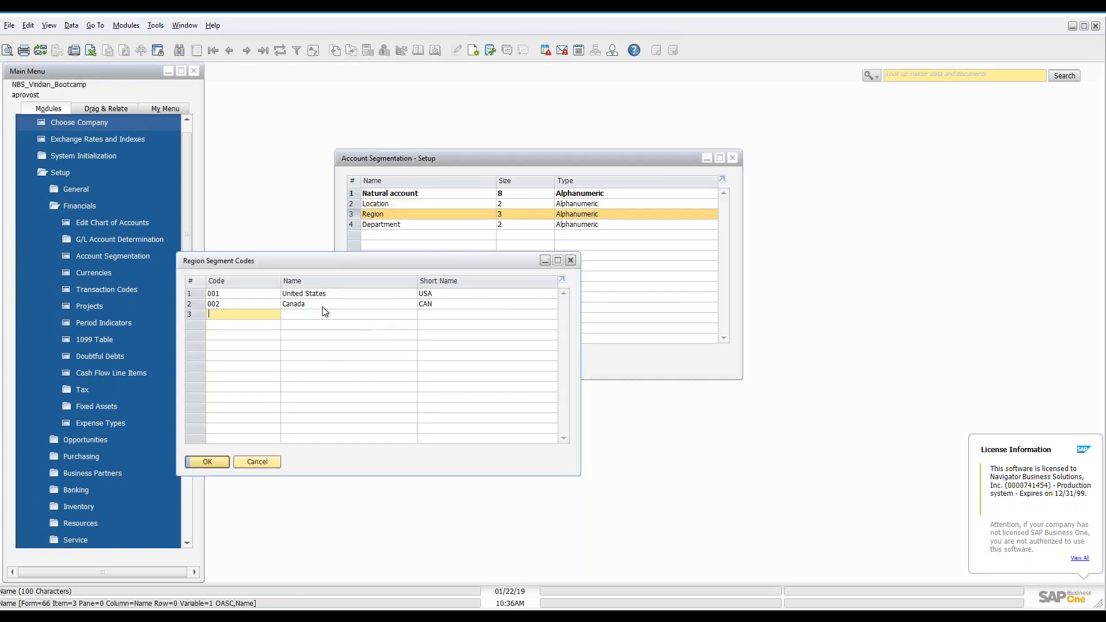
click(271, 460)
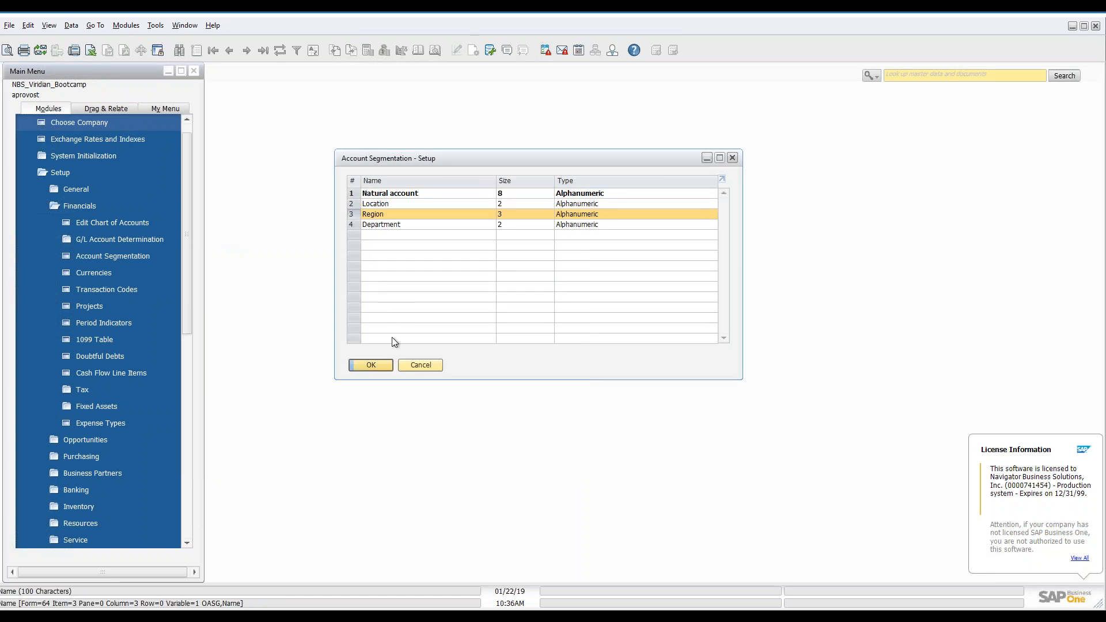
click(388, 366)
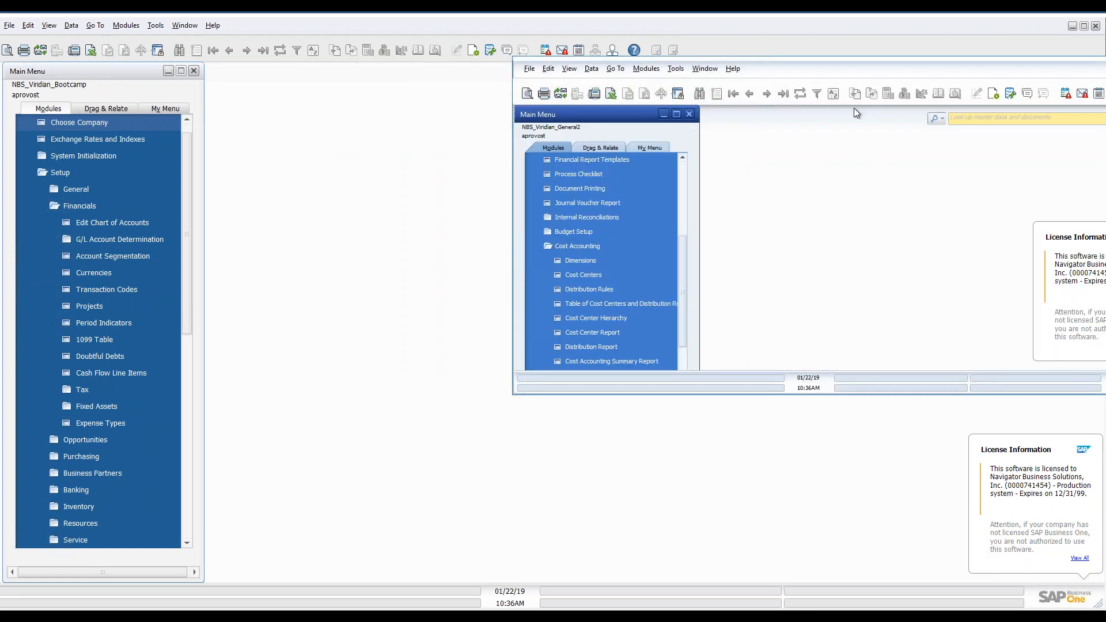
Bring the NBS_Viridian_General2 company into view, check its Account Segmentation setup under Financials, and cancel it.
drag(812, 61, 543, 82)
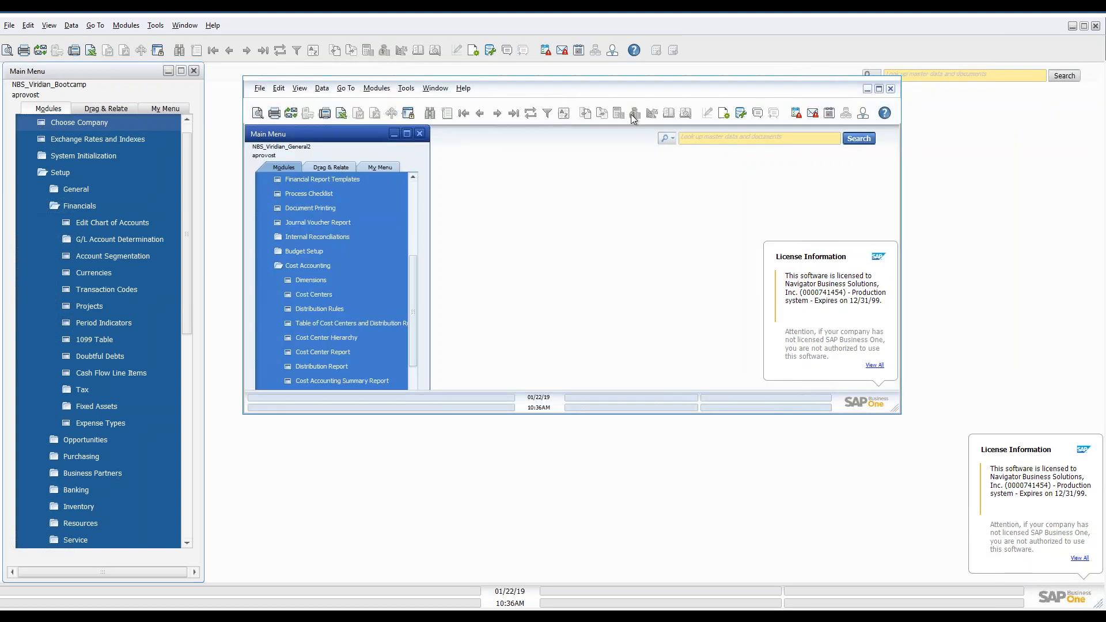
scroll(329, 255, up, 5)
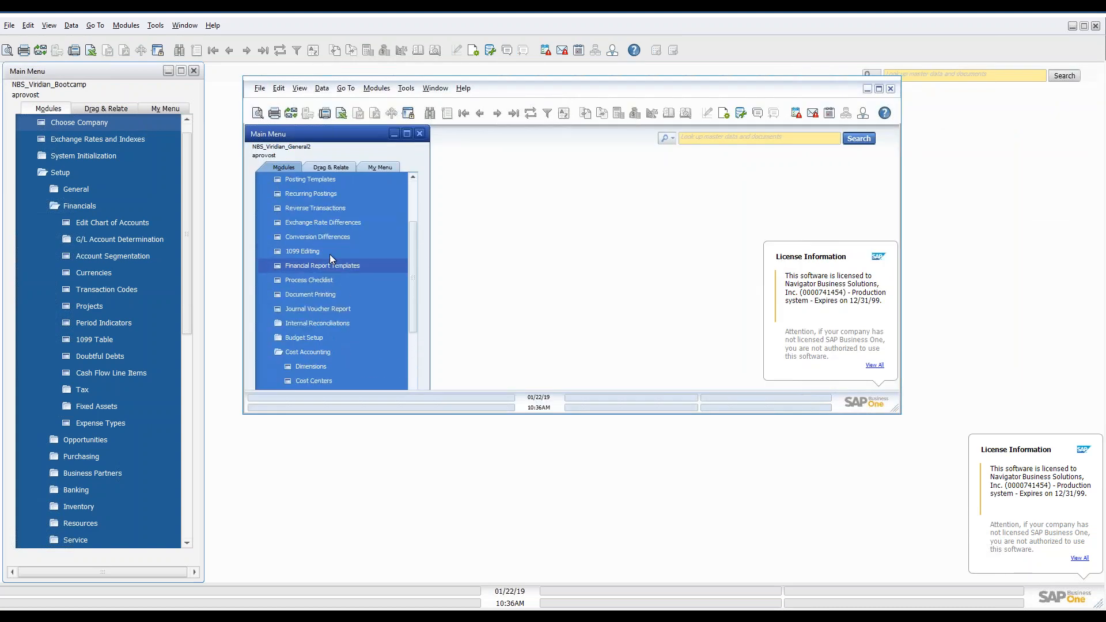
scroll(329, 255, up, 3)
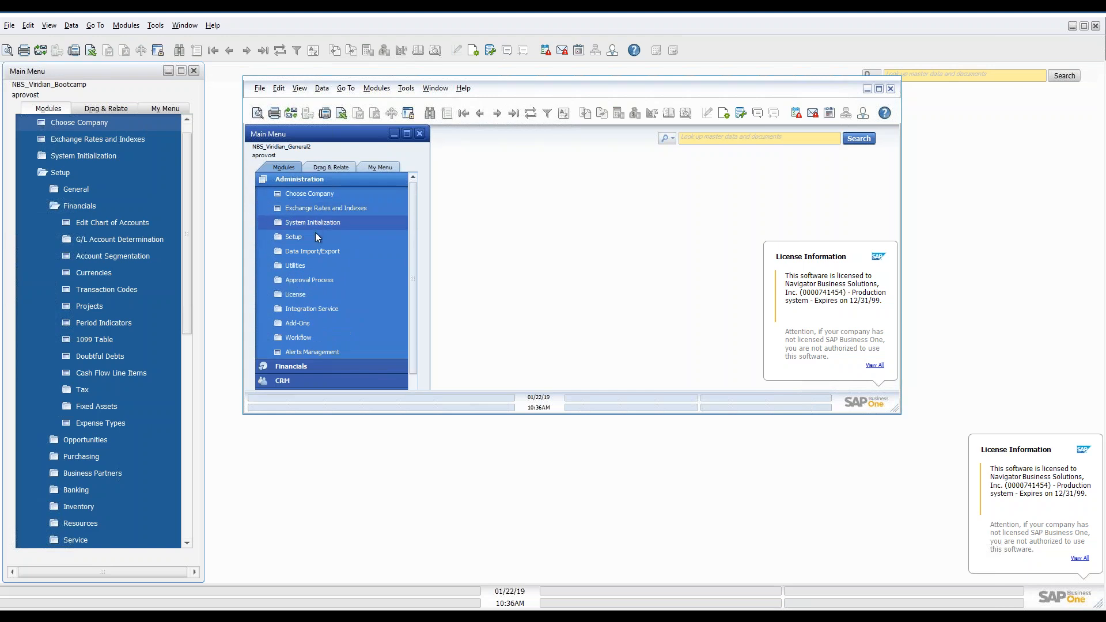
click(306, 237)
click(319, 266)
click(344, 308)
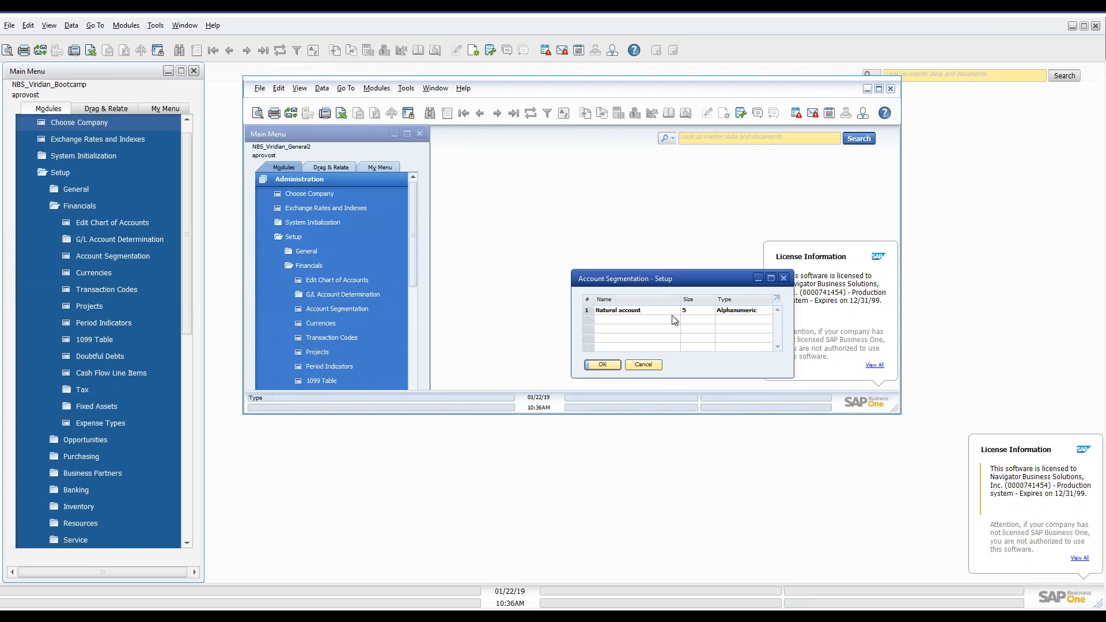
click(644, 365)
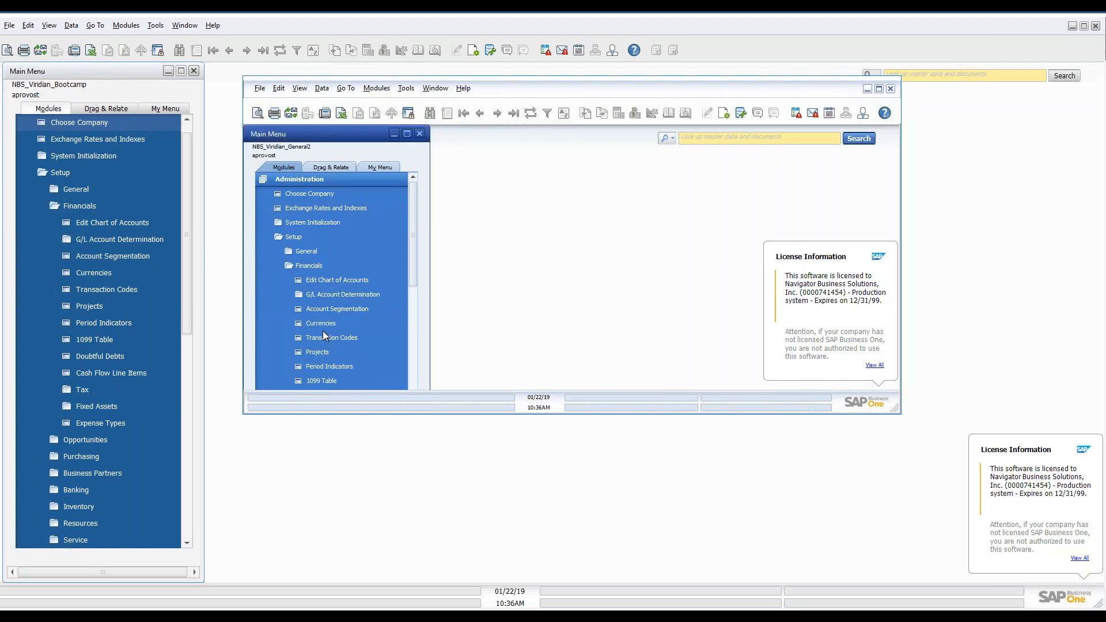
View an existing cost center record in NBS_Viridian_General2's Cost Accounting, cancel the setup, and move that company's window out of view.
scroll(379, 271, down, 2)
scroll(378, 285, down, 8)
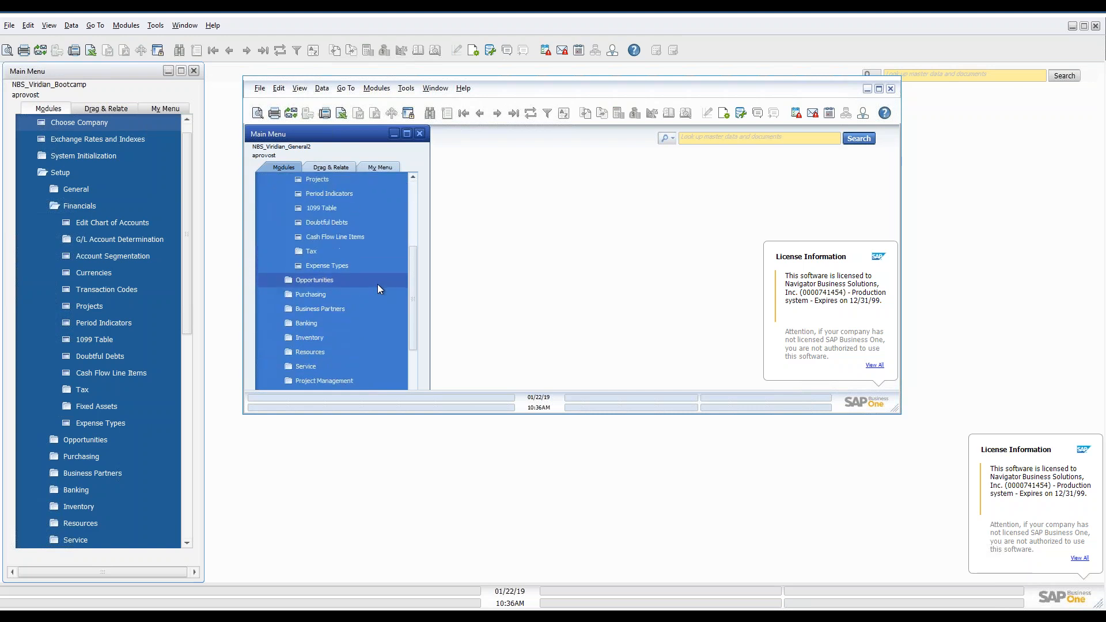
scroll(402, 307, down, 1)
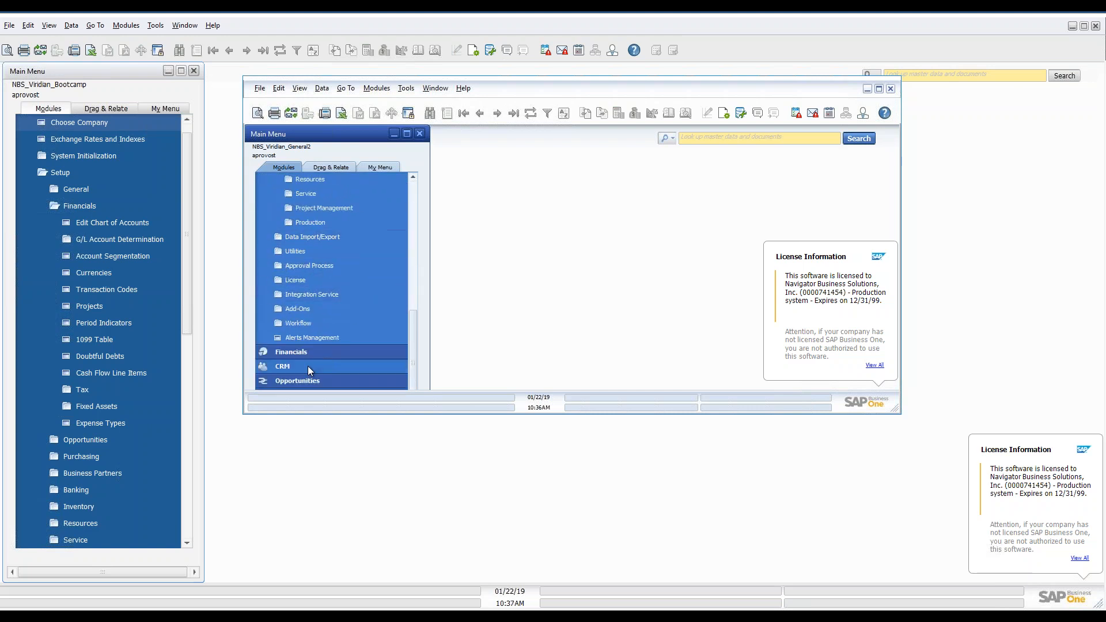
click(302, 352)
scroll(357, 296, down, 2)
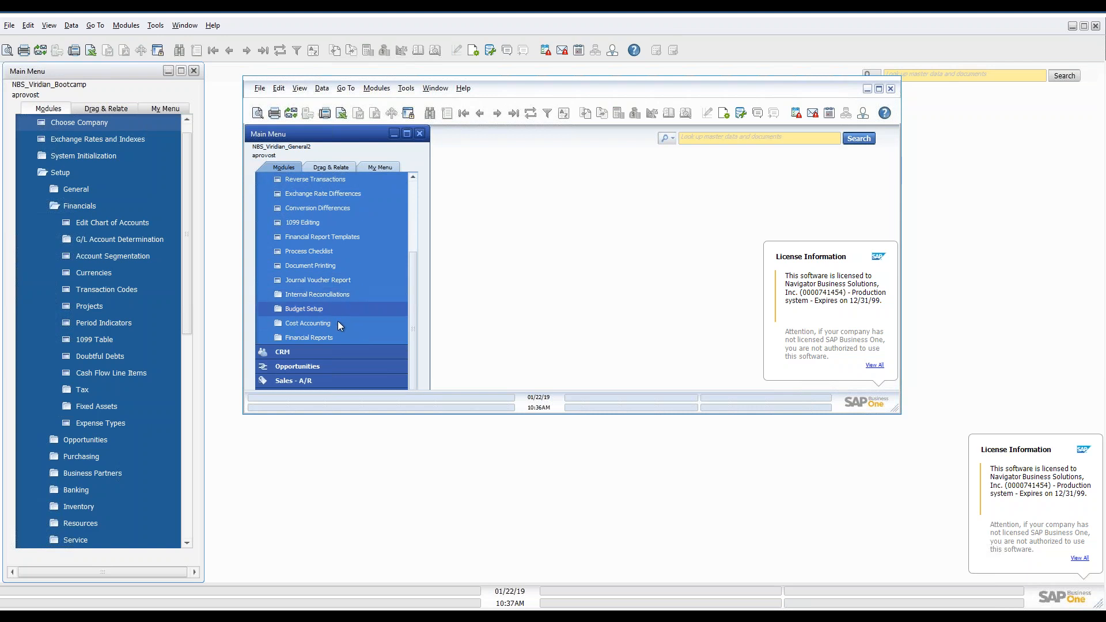
click(316, 323)
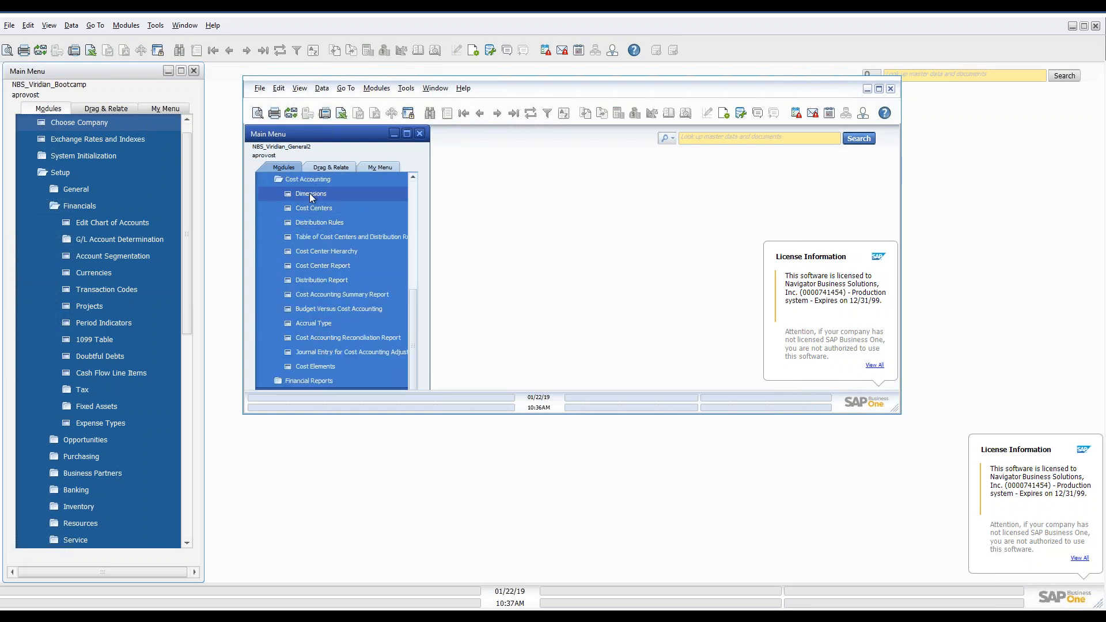
click(313, 209)
drag(631, 244, 530, 210)
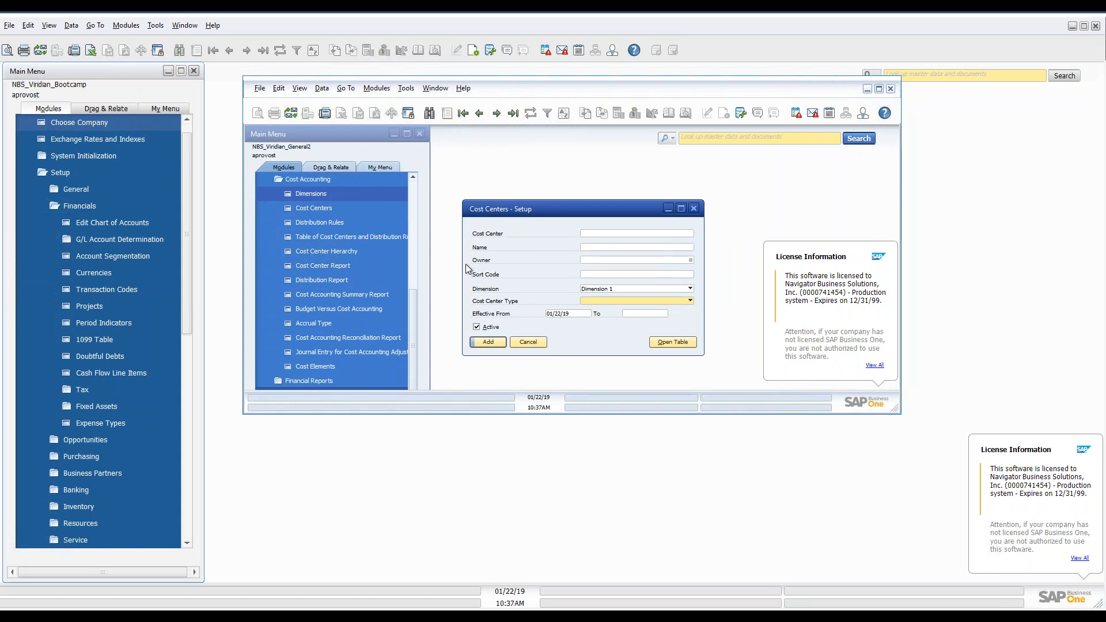
click(584, 234)
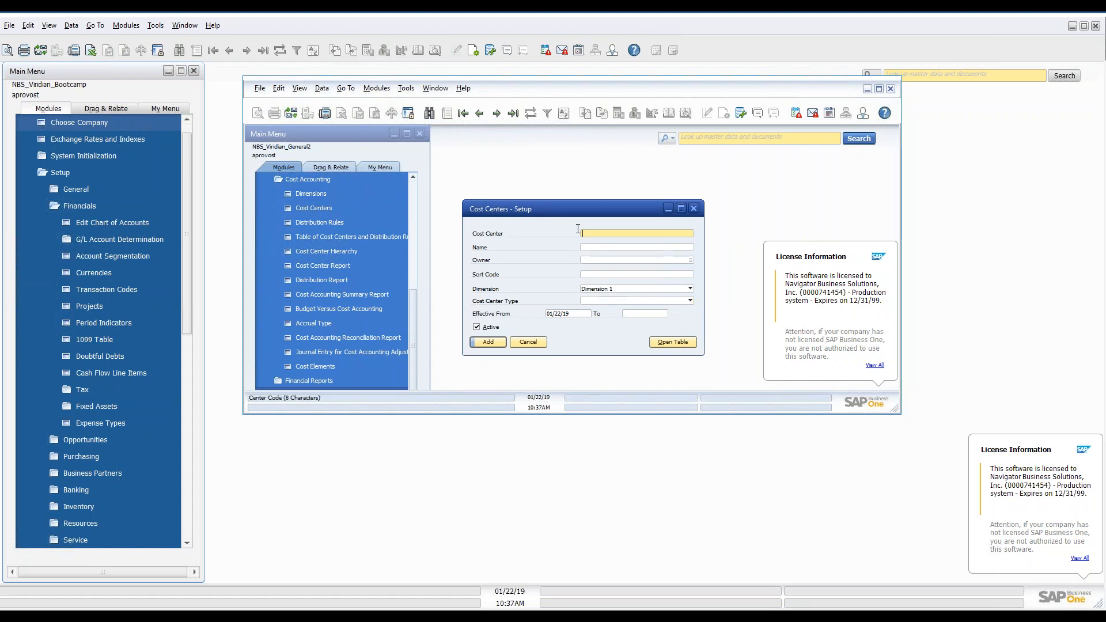
click(496, 115)
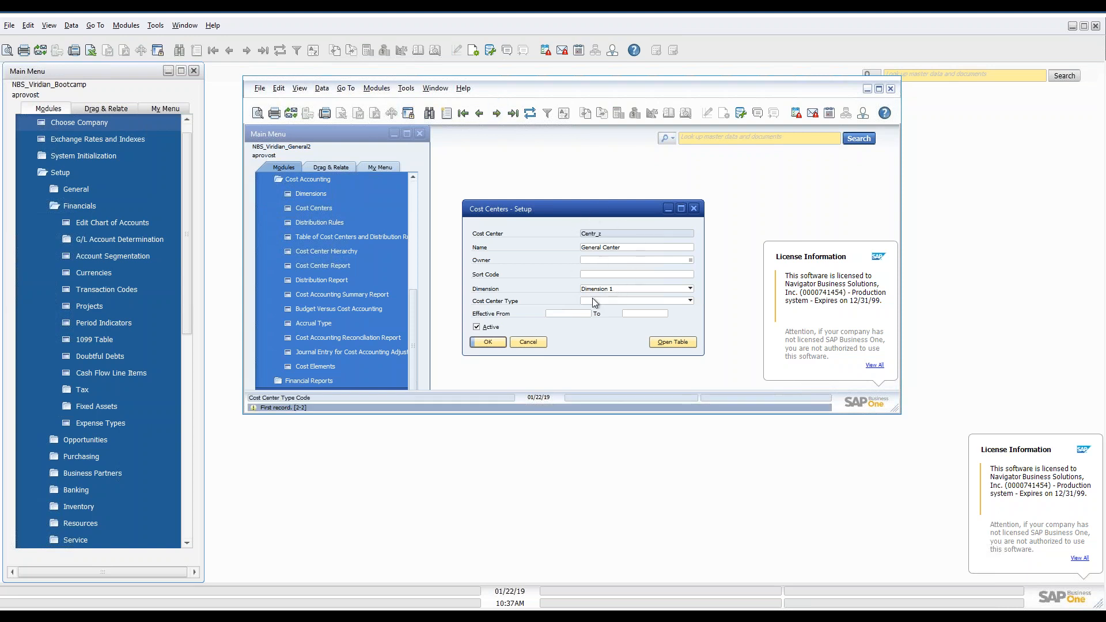
click(537, 342)
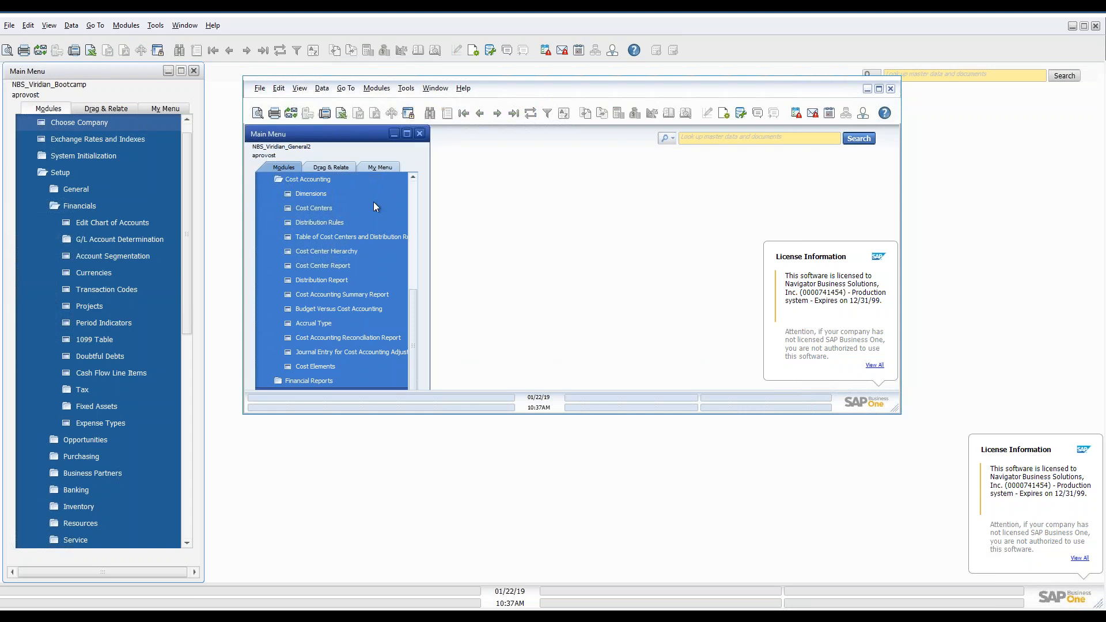
drag(510, 89, 1105, 122)
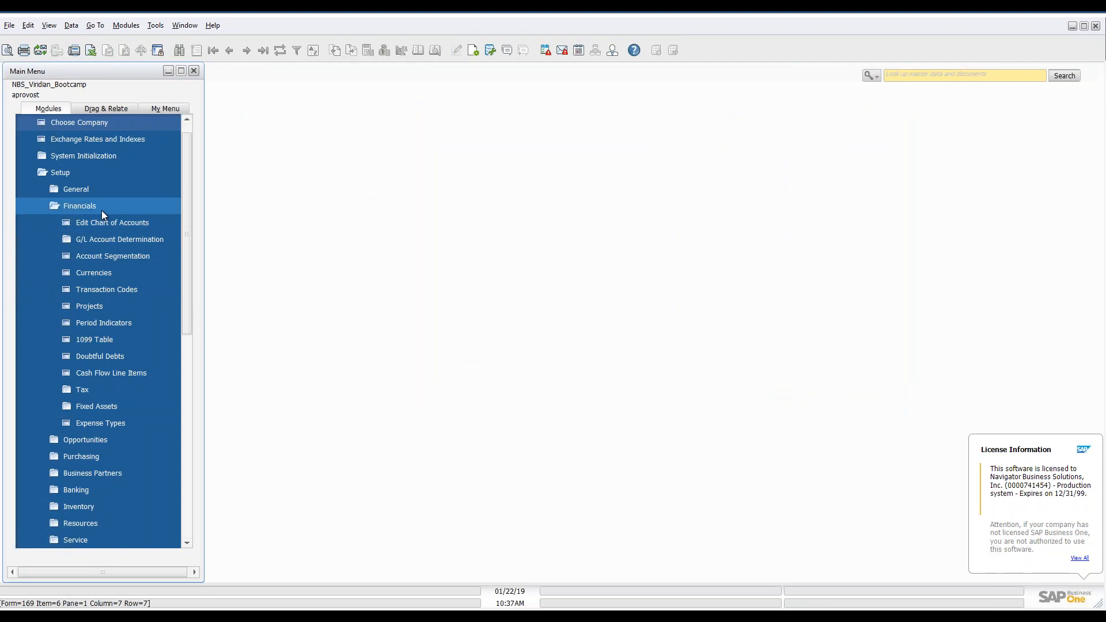
Open Edit Chart of Accounts for the Assets drawer and examine the Cash on Hand account's drawer, parent article and location options.
click(136, 222)
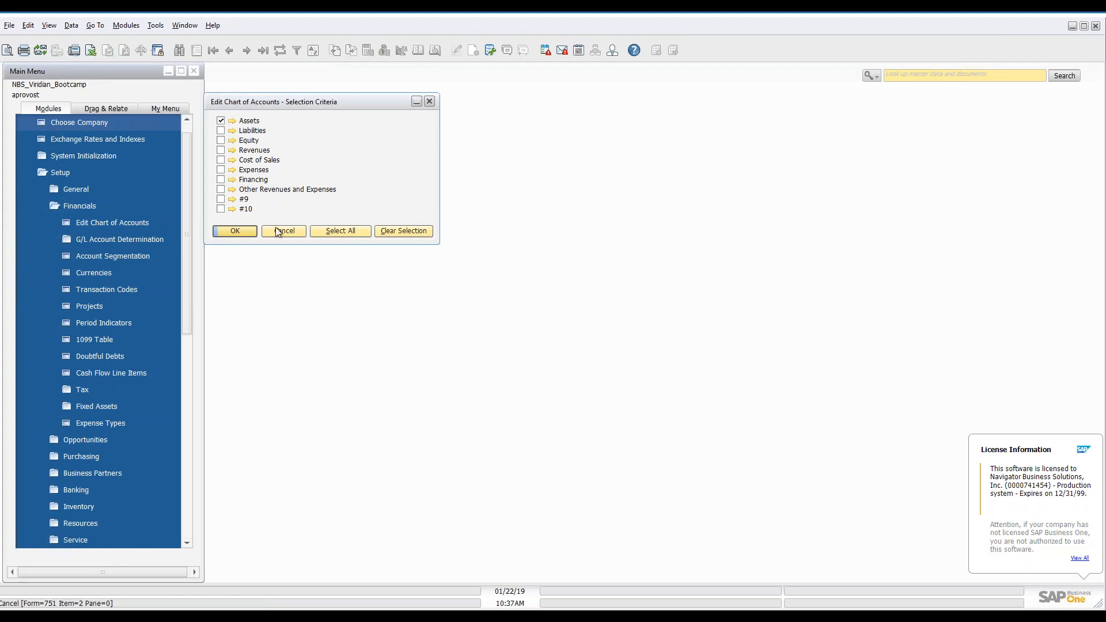
click(250, 232)
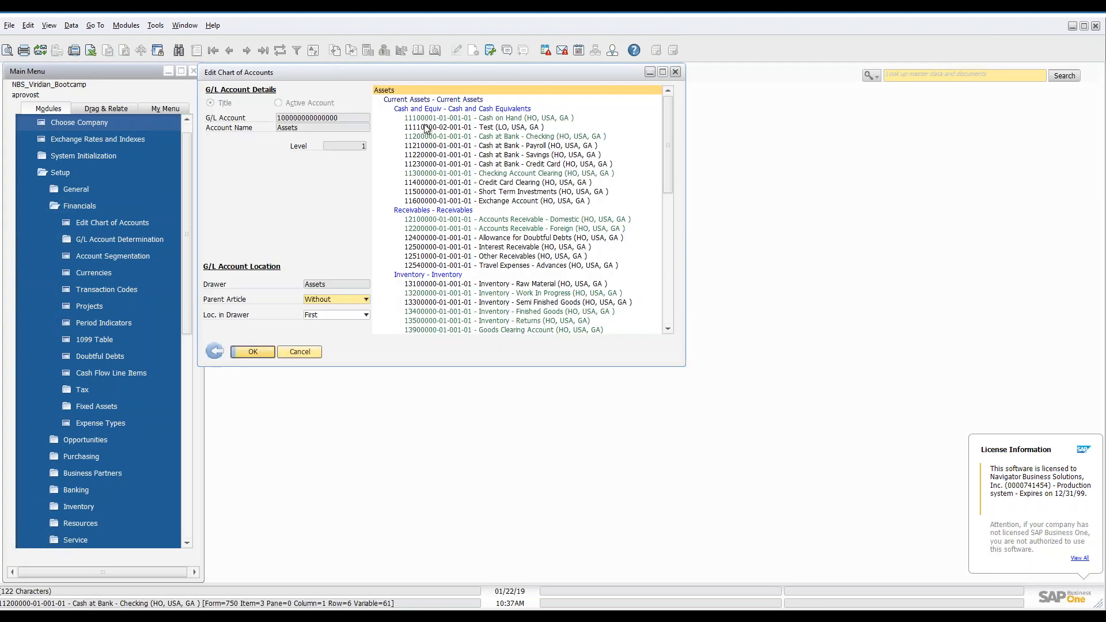
click(426, 118)
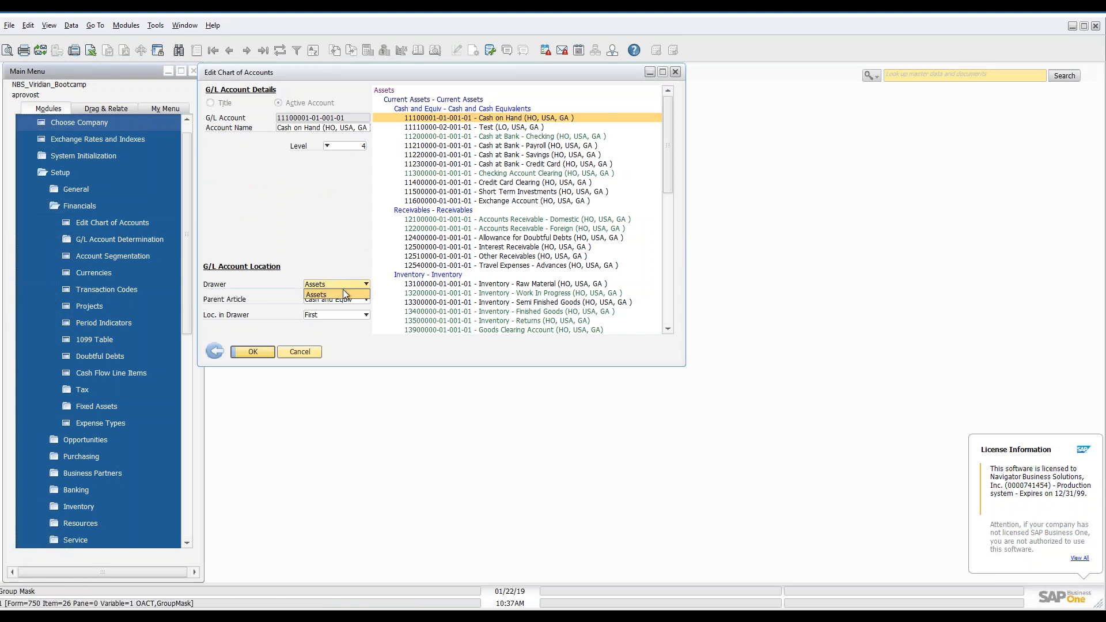
click(347, 301)
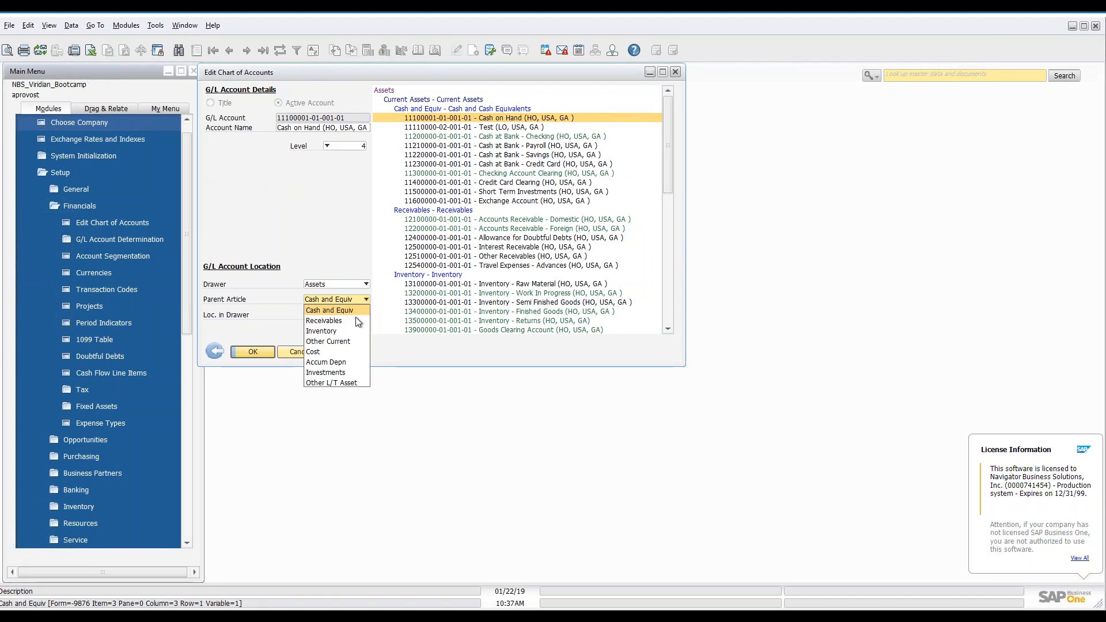
click(334, 310)
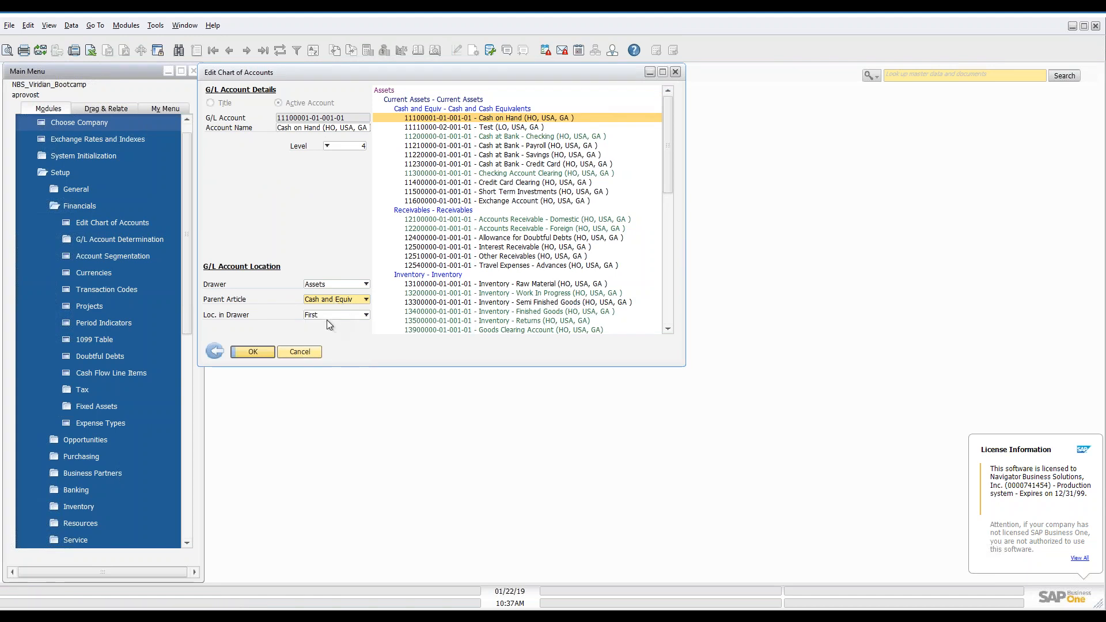
click(327, 316)
click(338, 318)
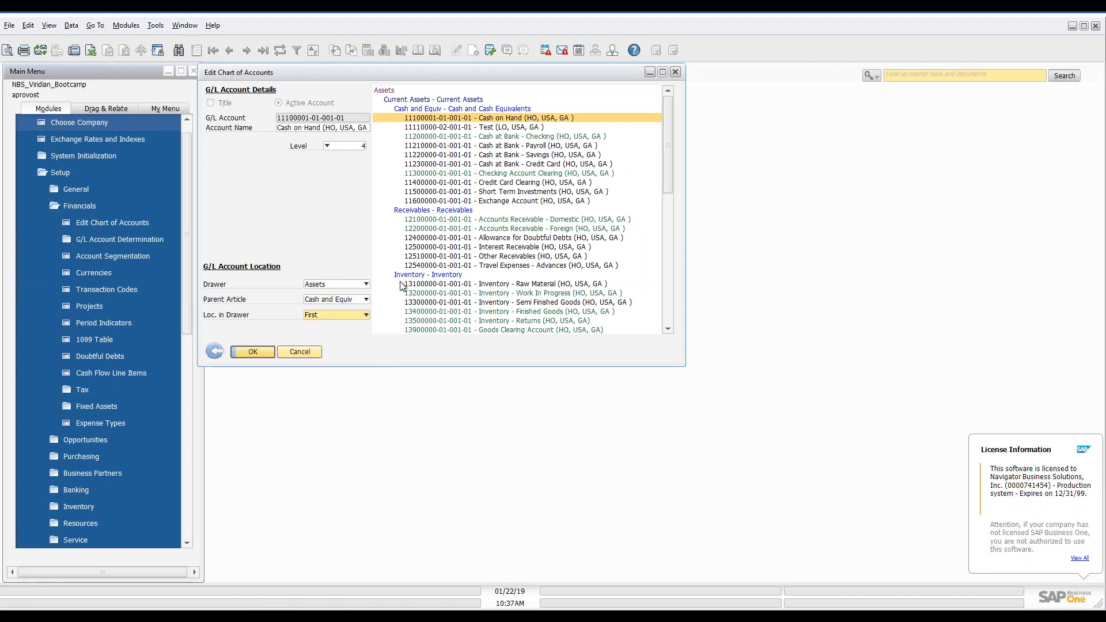
Check the actions available for the Cash at Bank - Savings account, including Delete Account, and cancel the chart editing without changes.
click(427, 154)
right_click(427, 156)
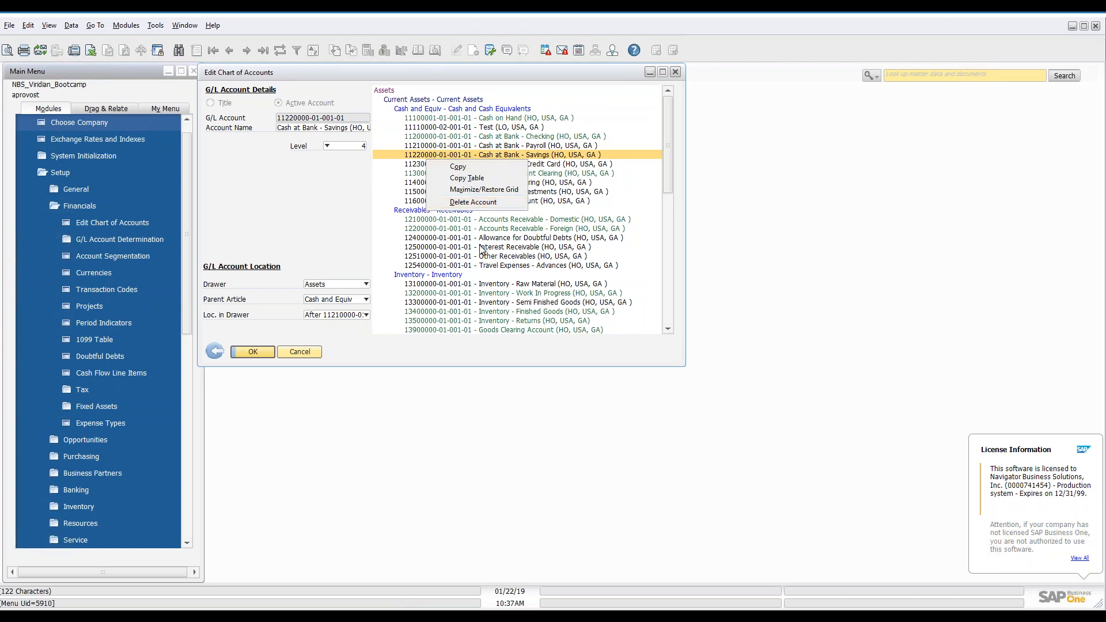
click(310, 355)
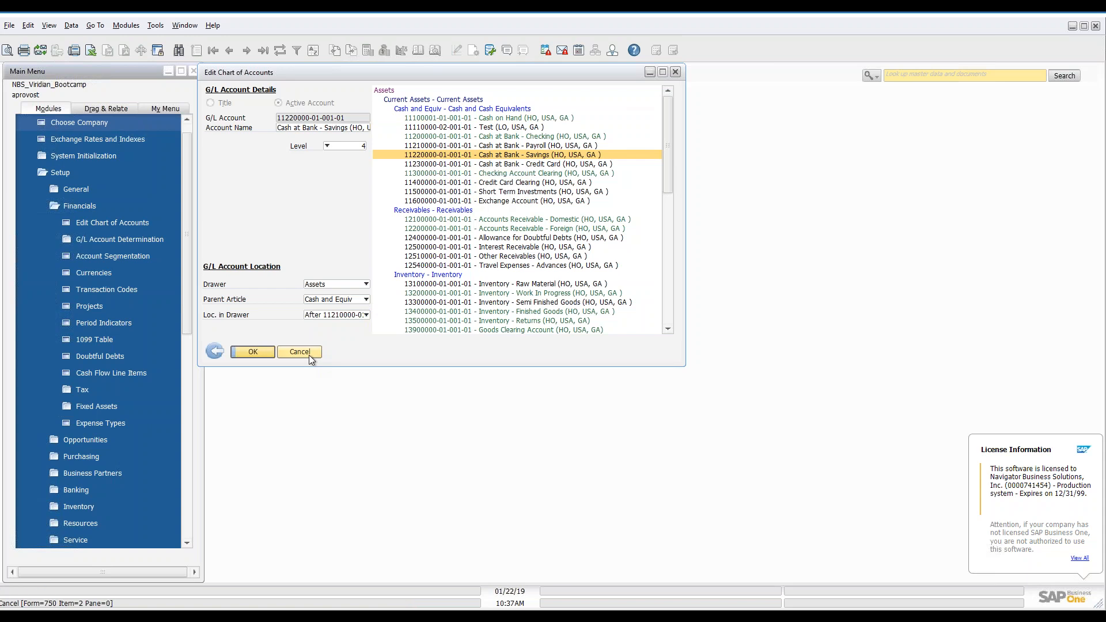
click(71, 240)
click(72, 239)
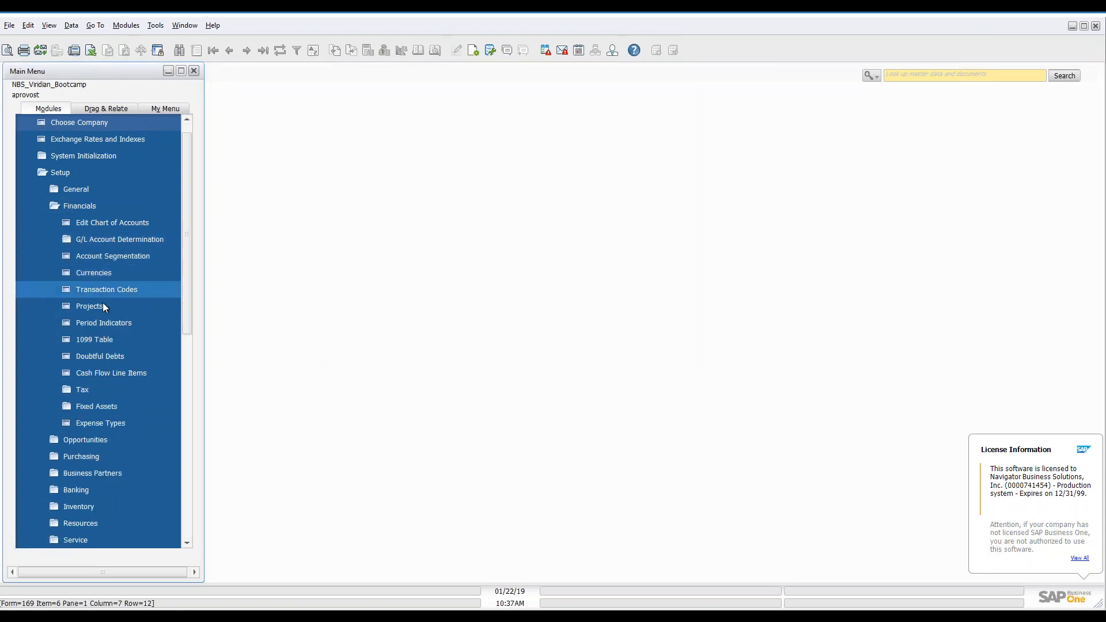
click(112, 240)
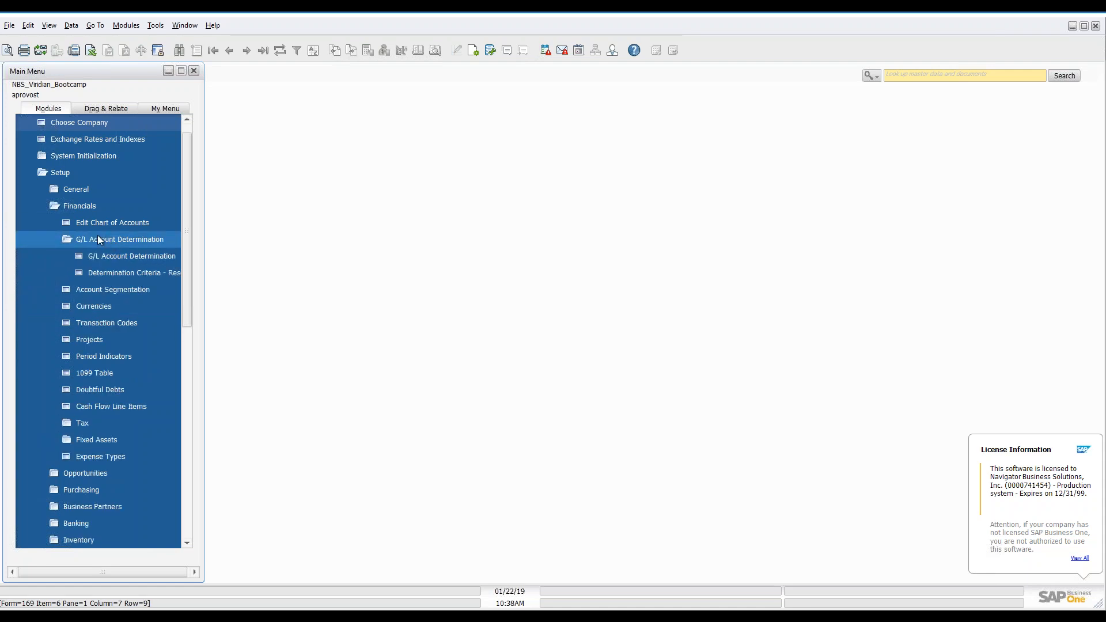
click(102, 239)
Open the Chart of Accounts from the Financials module and move its window clear of the main menu.
scroll(136, 361, down, 4)
scroll(116, 413, down, 2)
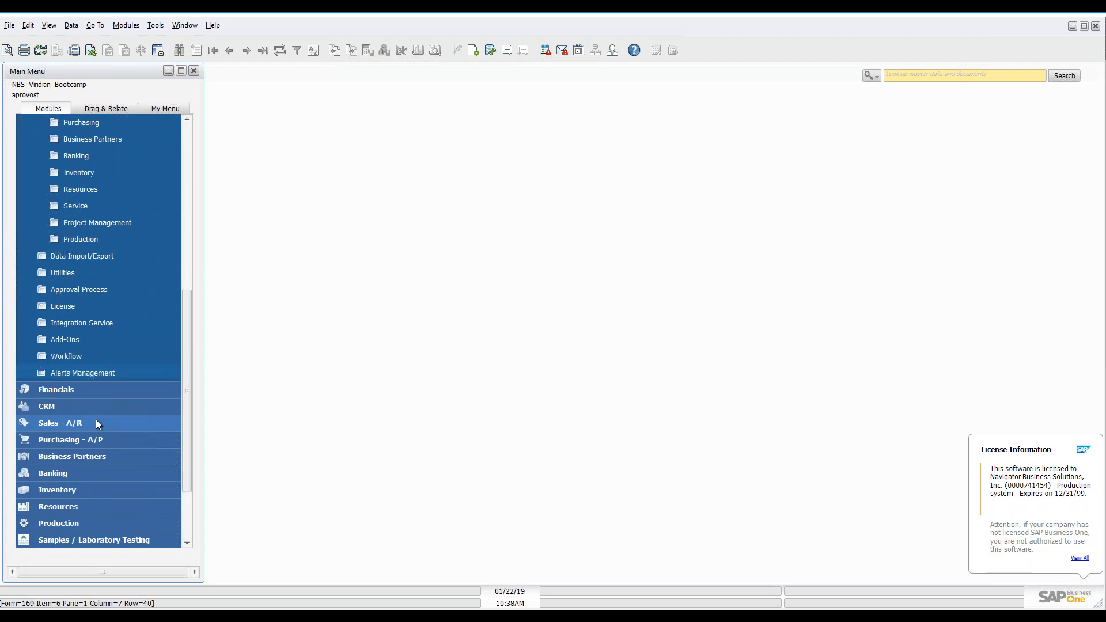
click(62, 387)
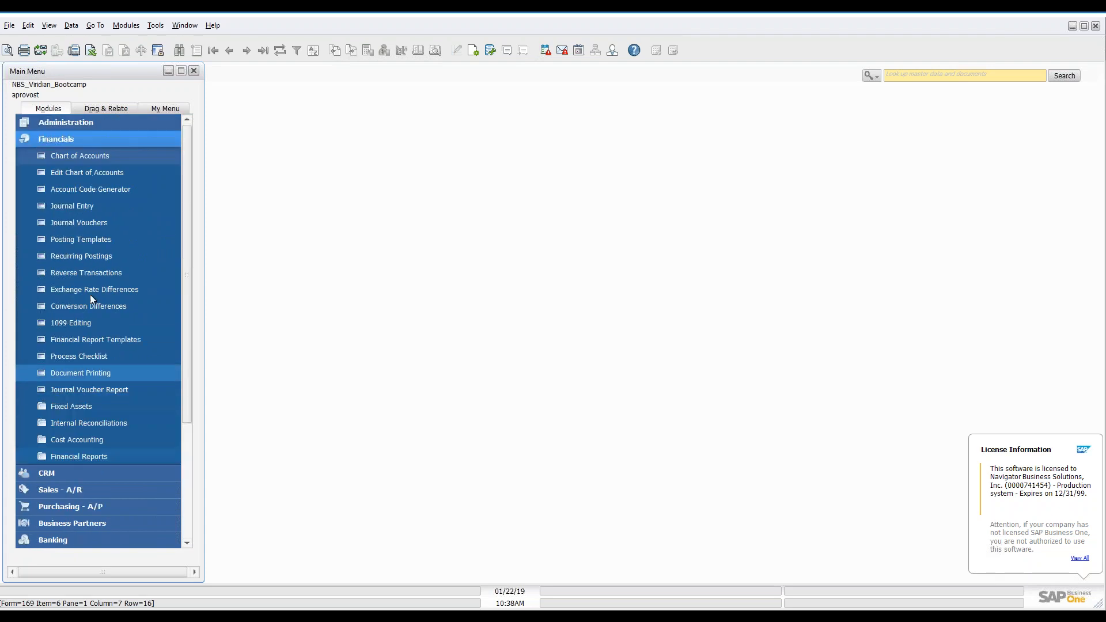
click(73, 157)
drag(344, 92, 467, 111)
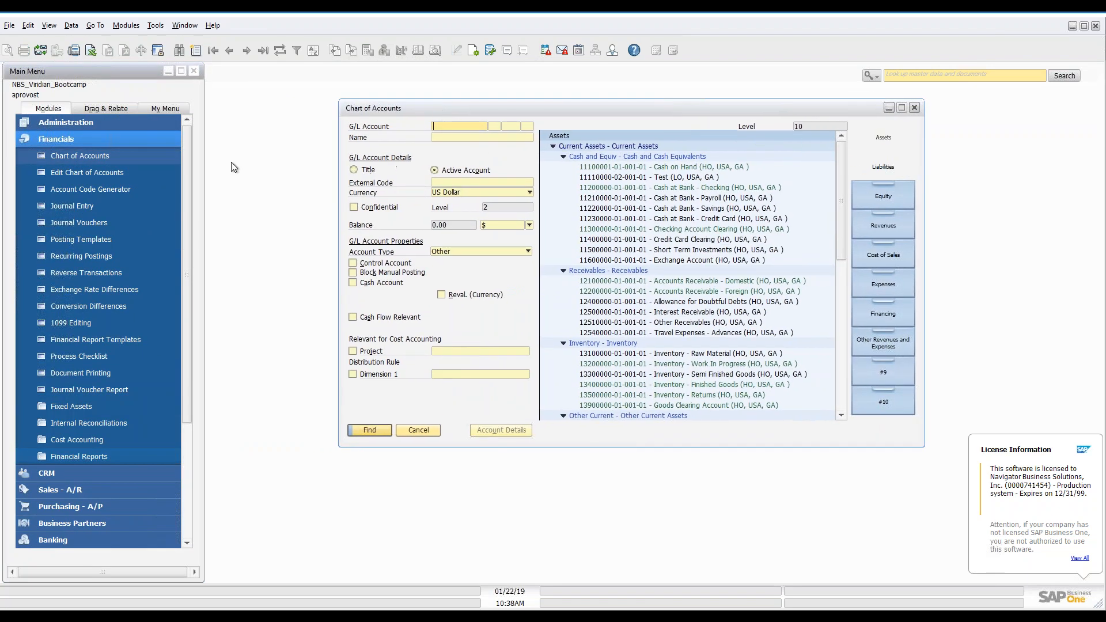
View the Edit Chart of Accounts selection criteria from the Financials module, cancel it, and return to the Administration module.
click(102, 172)
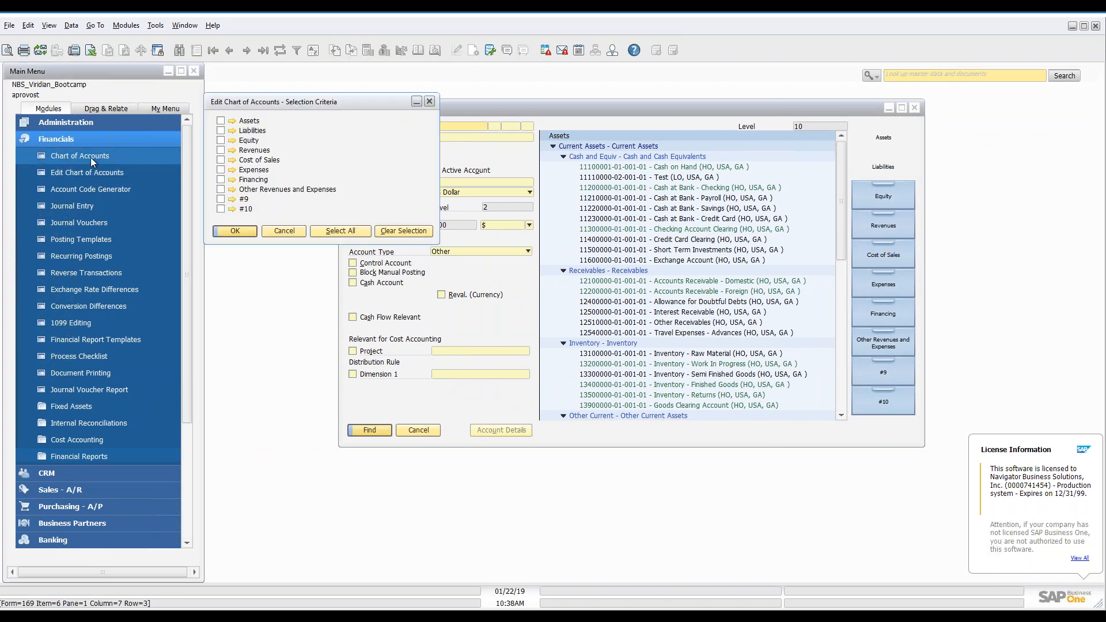
click(292, 232)
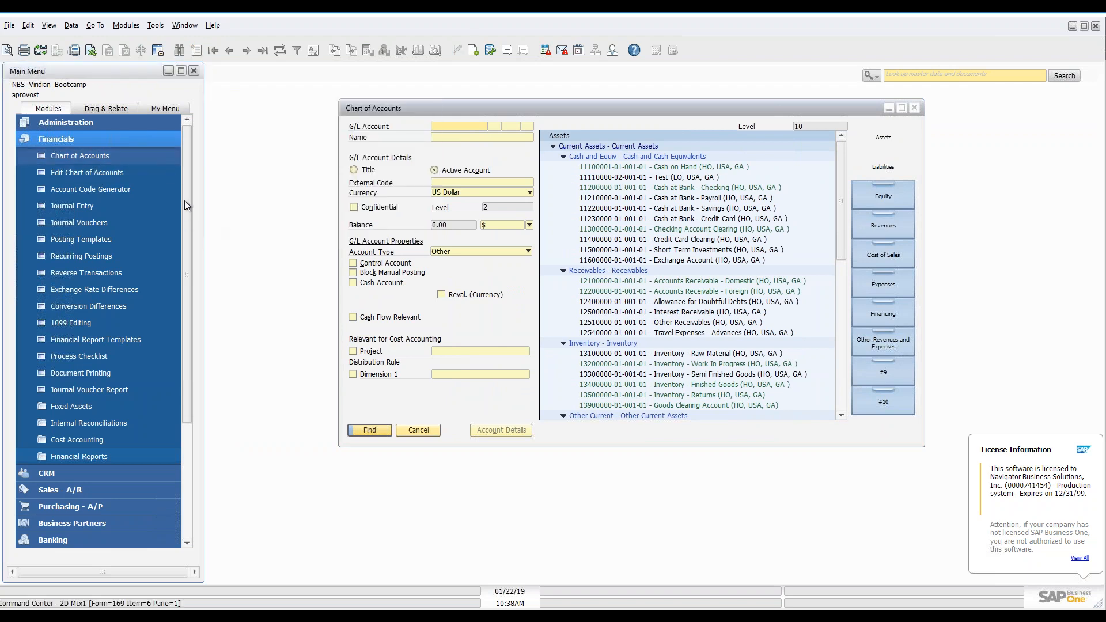
click(67, 123)
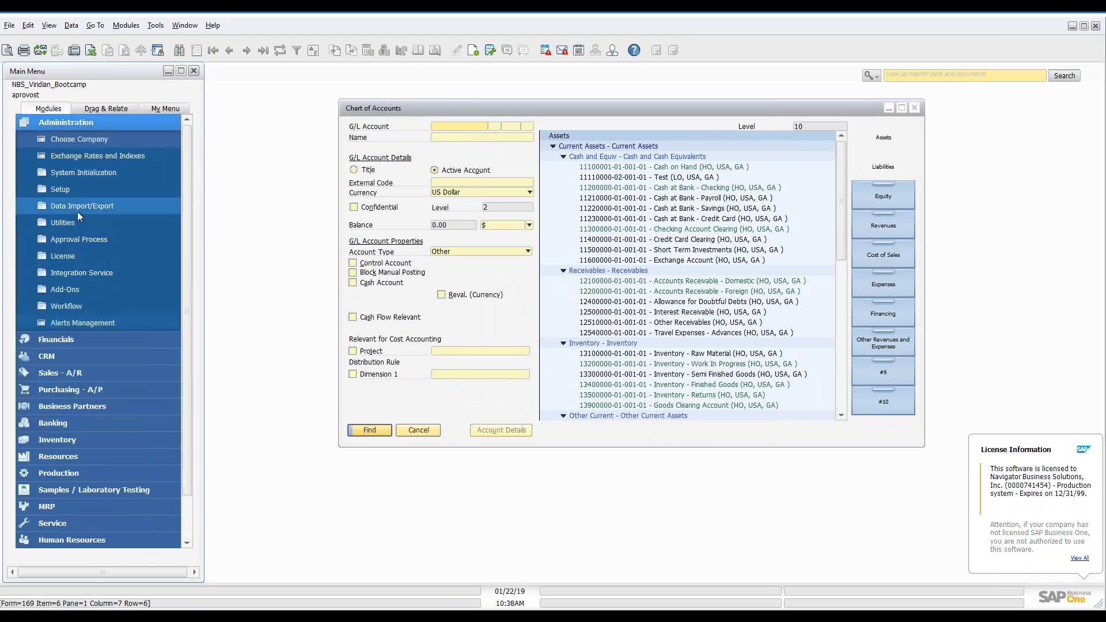
Expand the Financials setup options and examine the Test account's code and properties in the chart of accounts.
click(64, 190)
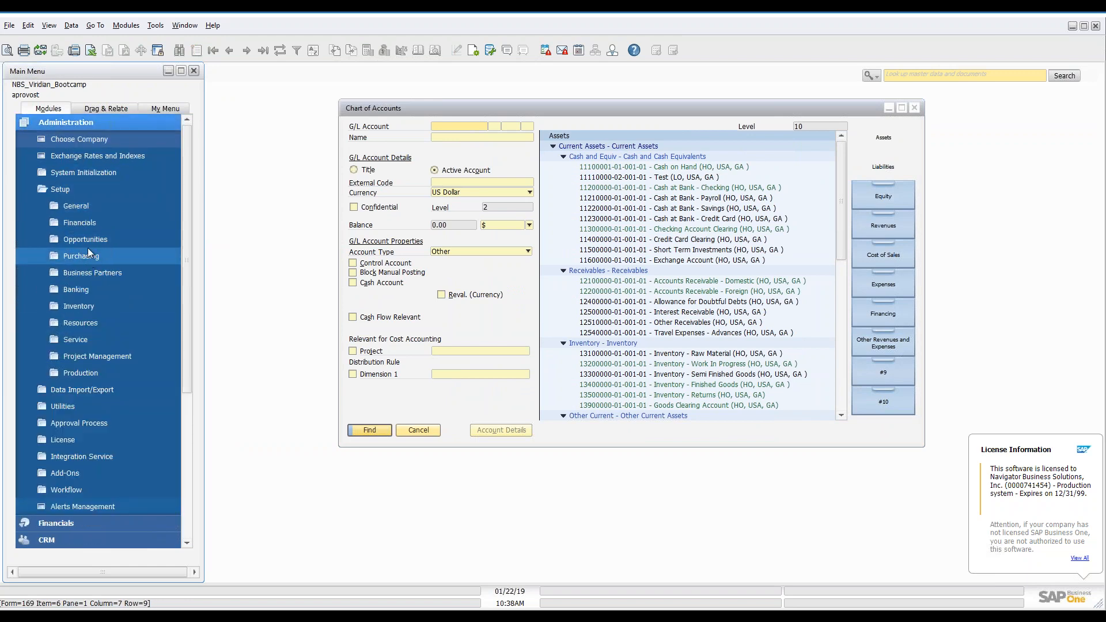
click(83, 225)
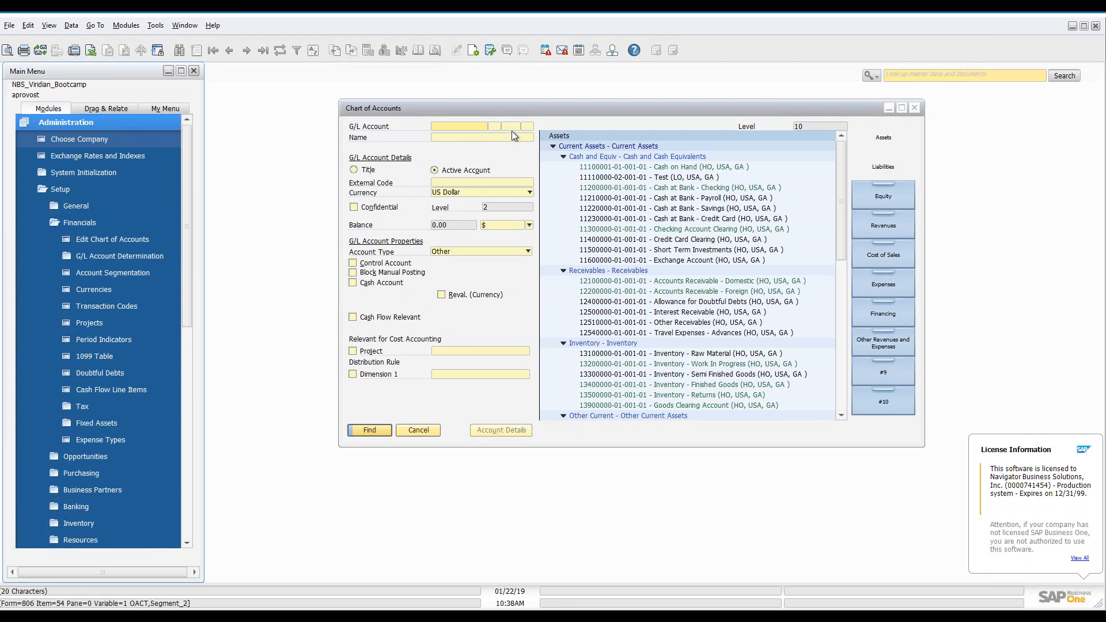
click(645, 178)
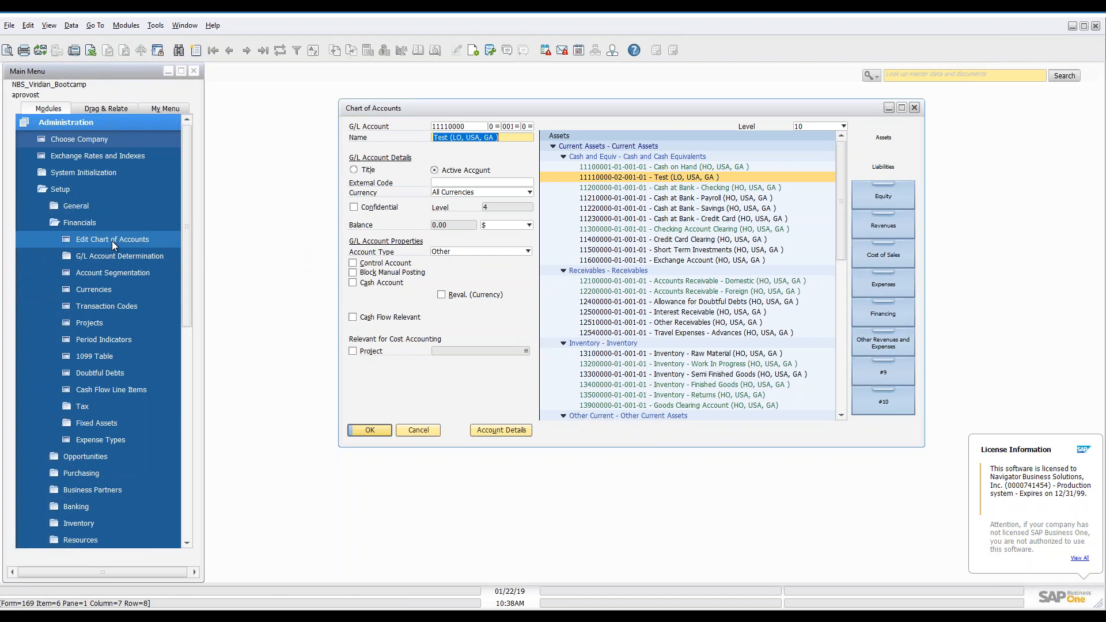
click(473, 126)
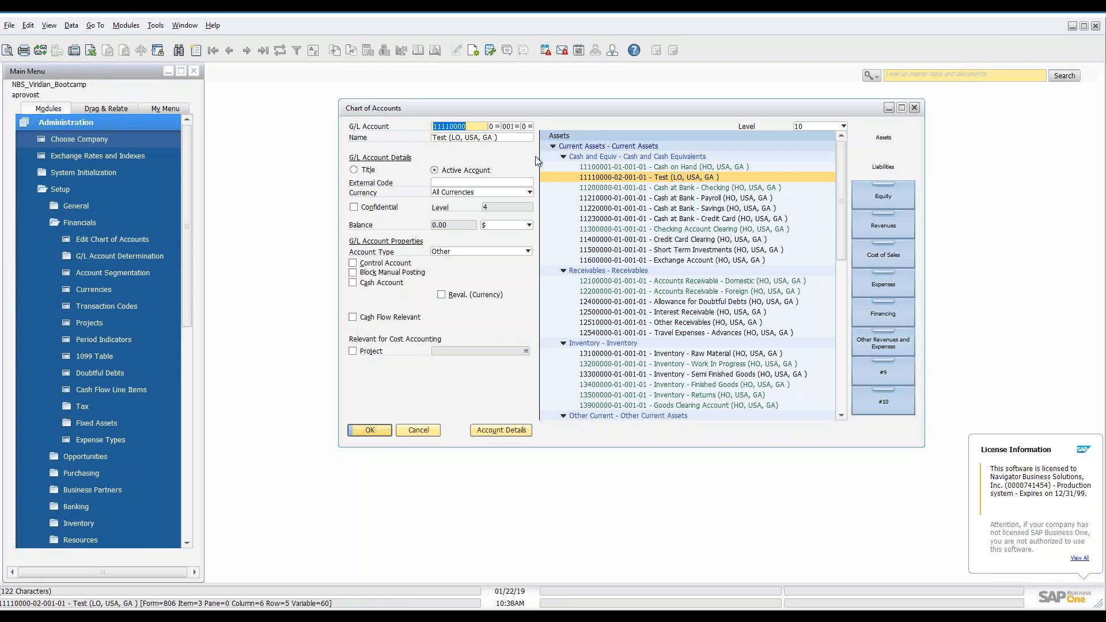
click(449, 126)
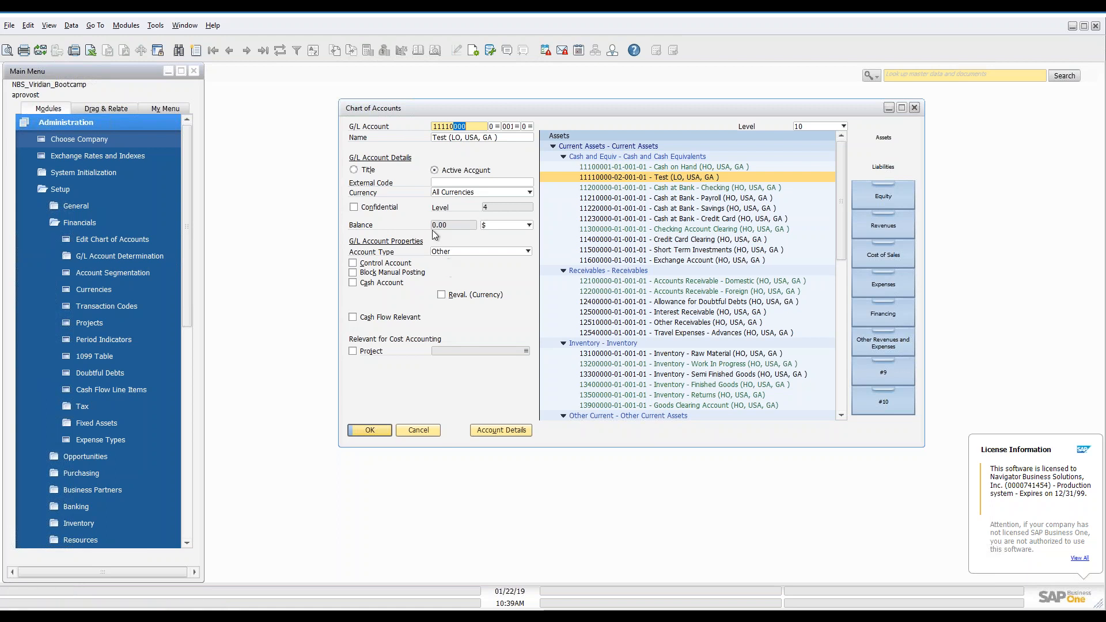
Review the transactions behind the balance of the Cash at Bank - Checking account, and return to the chart of accounts.
click(642, 187)
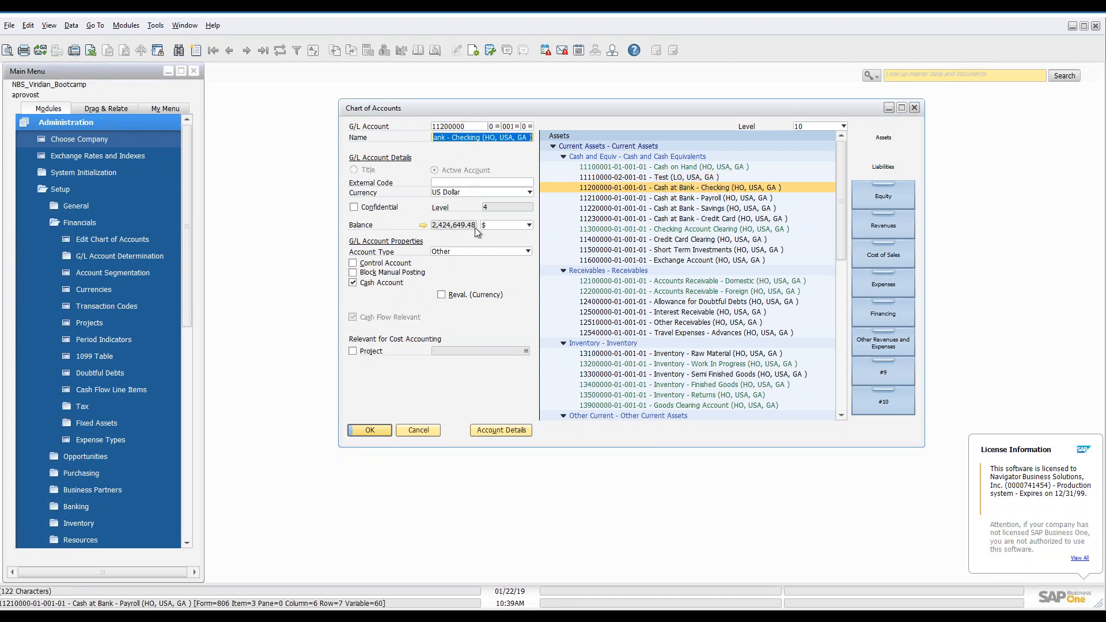
click(423, 225)
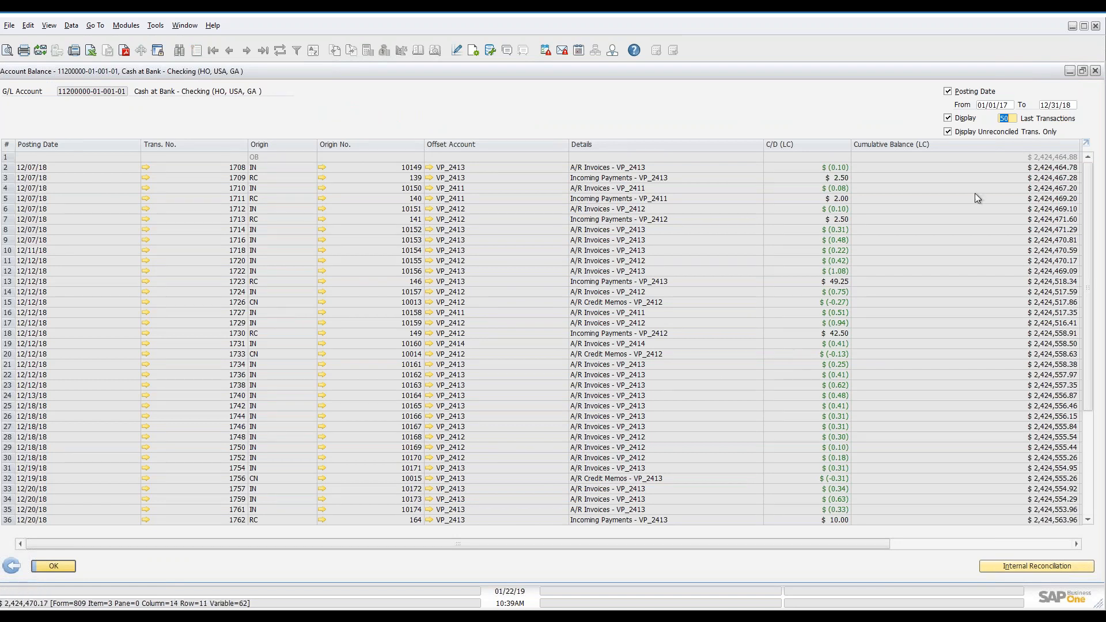
click(1097, 71)
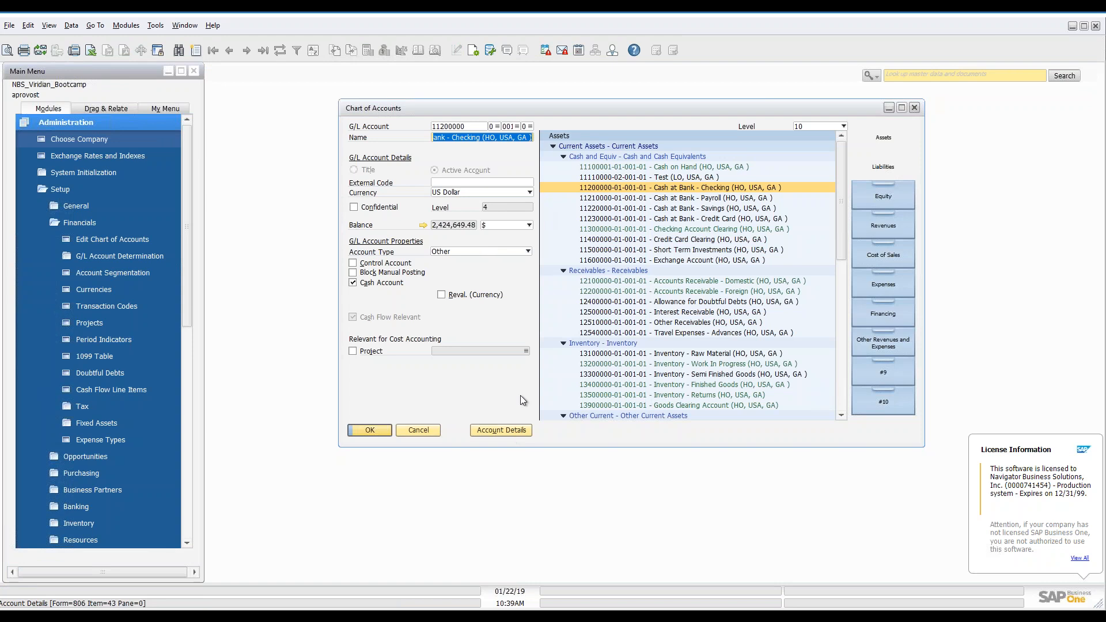
Examine the Cash at Bank - Checking account details, including the Advanced active and inactive ranges, and close them without saving.
click(510, 431)
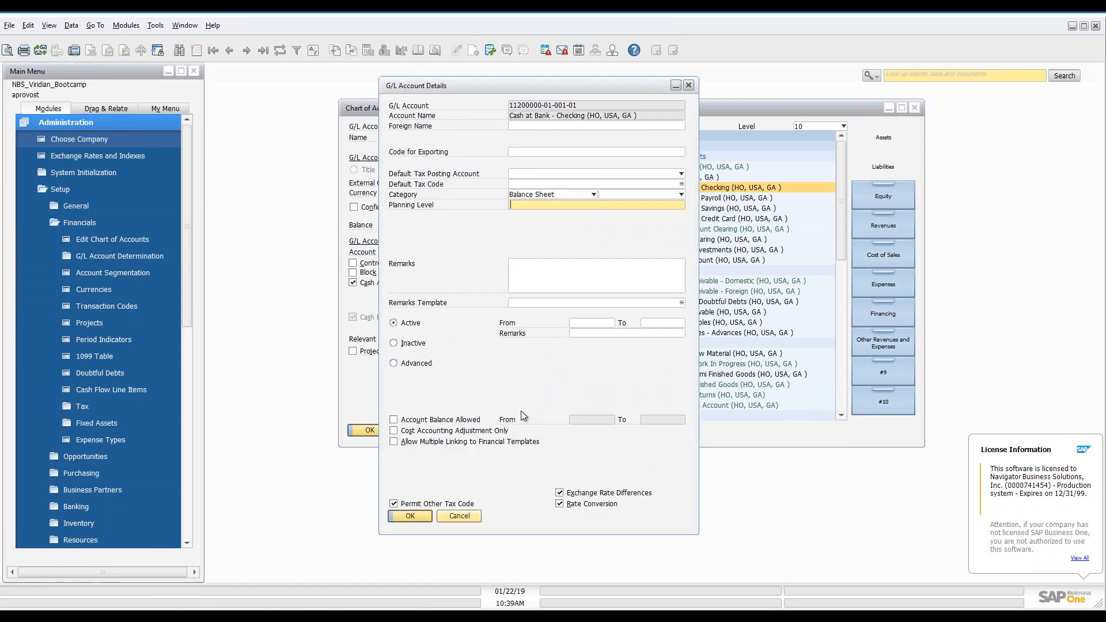
click(412, 364)
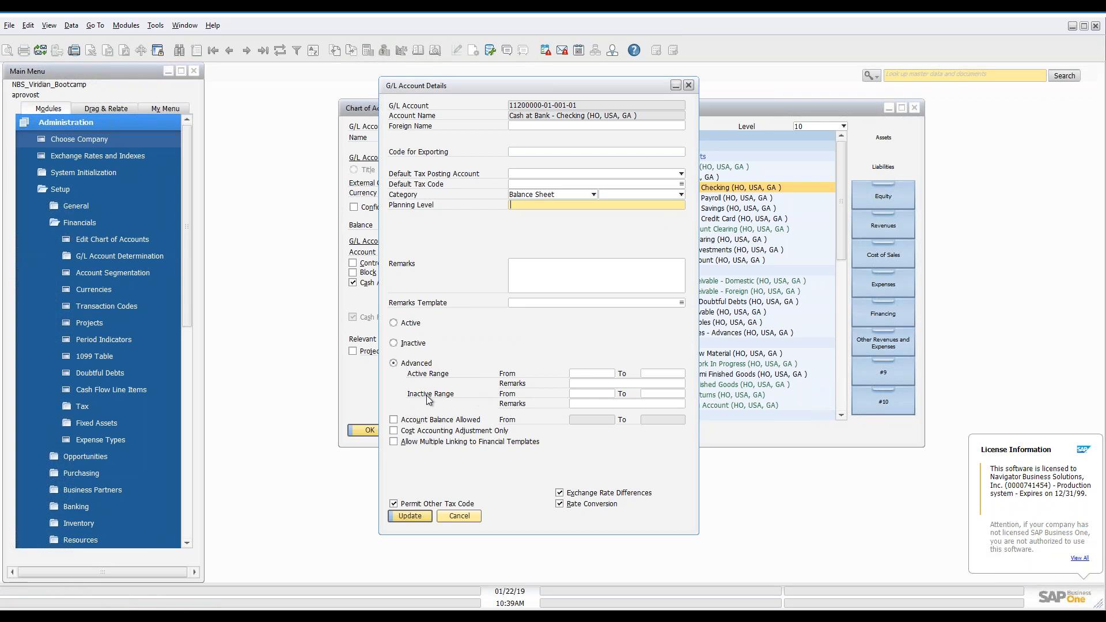
click(397, 324)
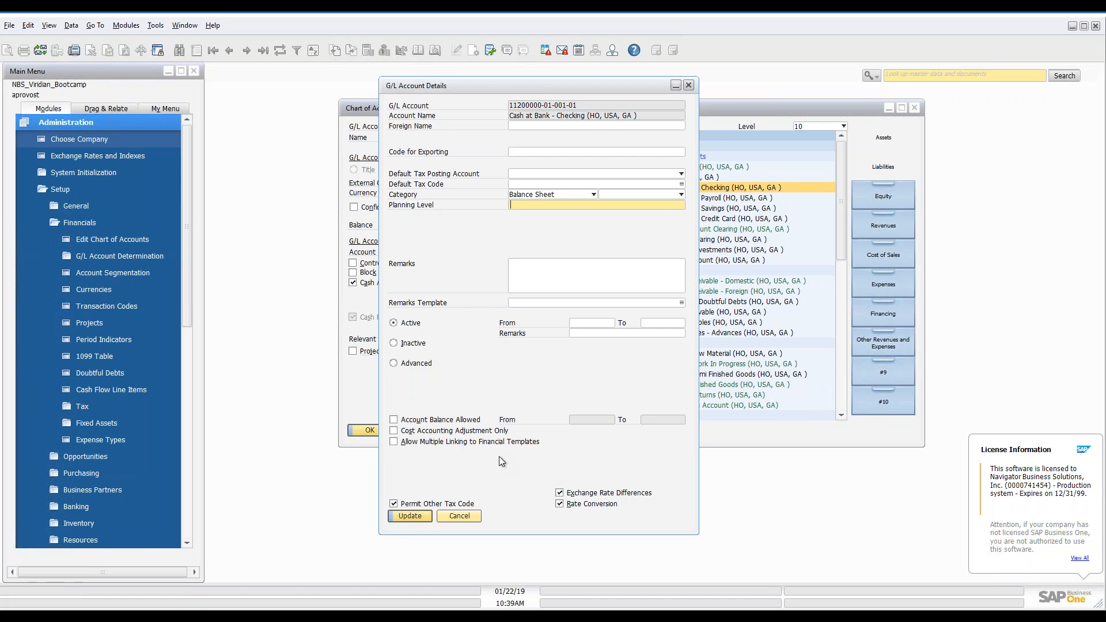
click(467, 516)
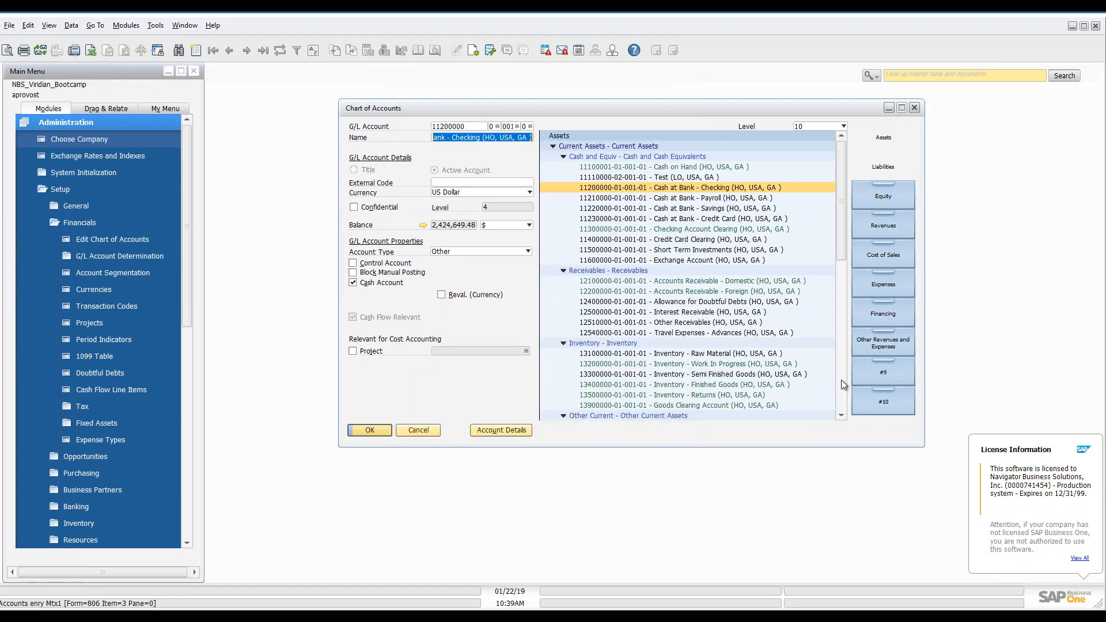
Look through the Cost of Sales, Revenues and Expenses accounts in the chart of accounts.
click(886, 254)
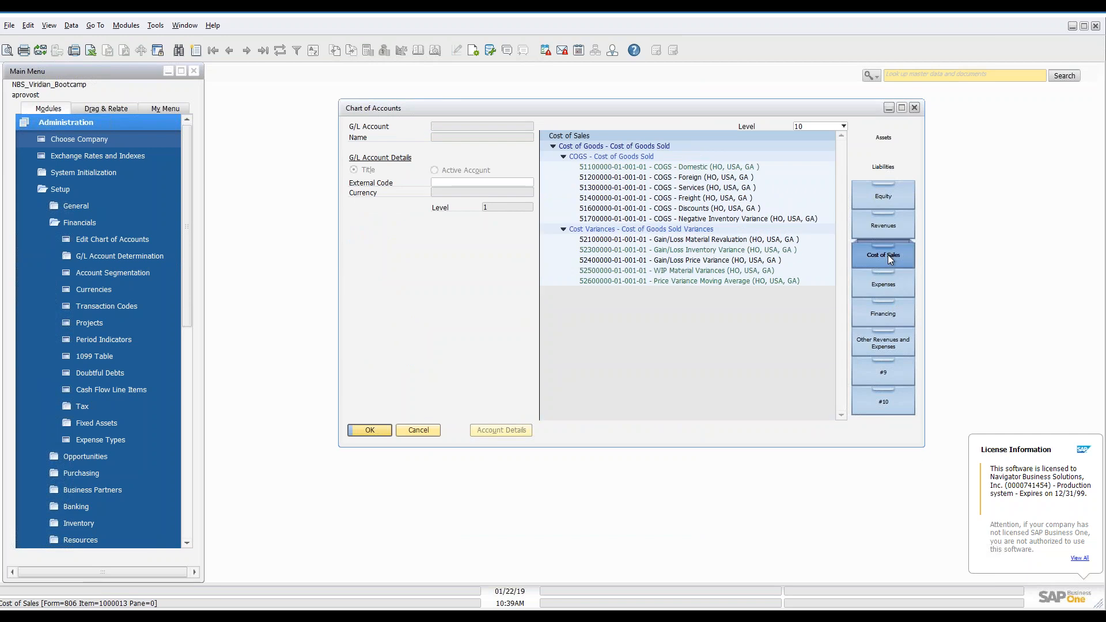
click(856, 228)
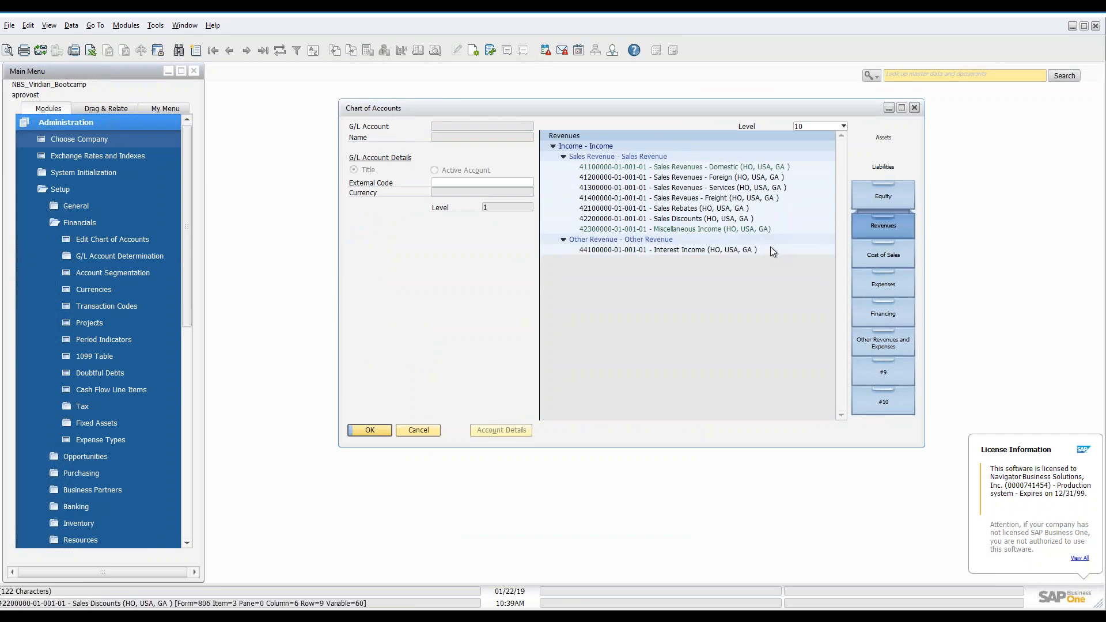
click(869, 286)
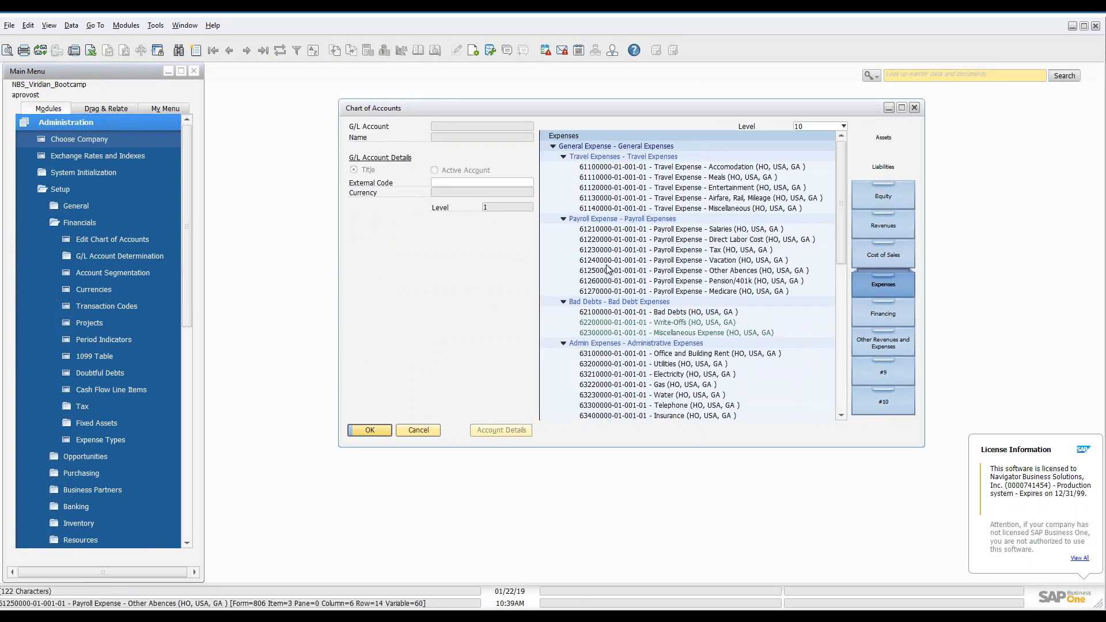
Review the account details of Payroll Expense - Vacation and close them without changes.
click(679, 260)
click(500, 430)
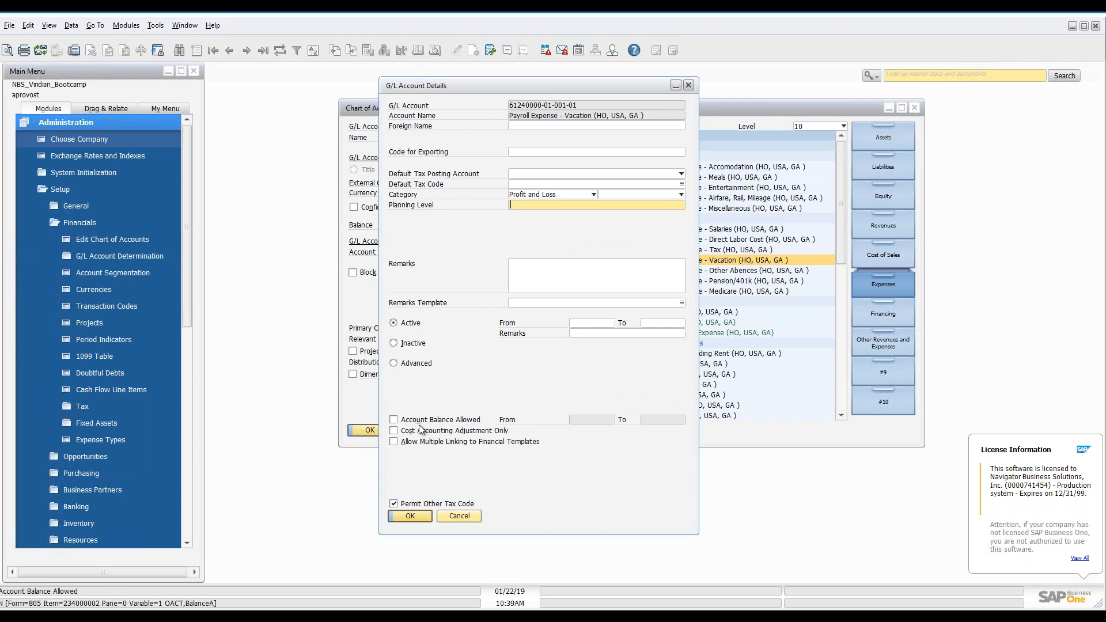
click(459, 516)
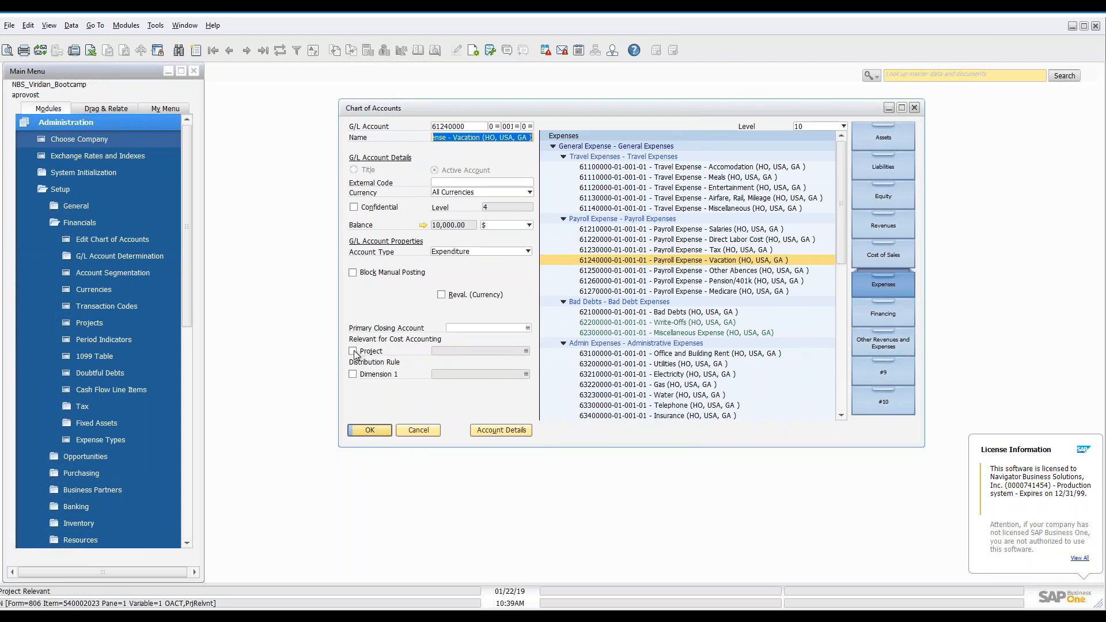
Try enabling the Dimension 1 distribution rule for Payroll Expense - Vacation, and close the chart of accounts without saving.
click(353, 374)
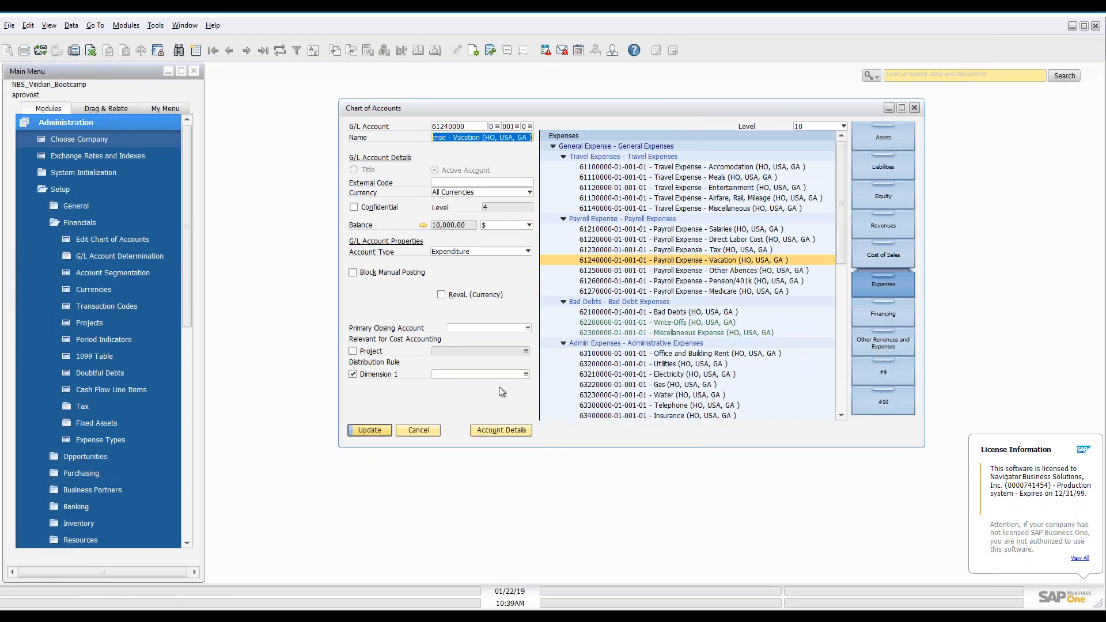
click(528, 375)
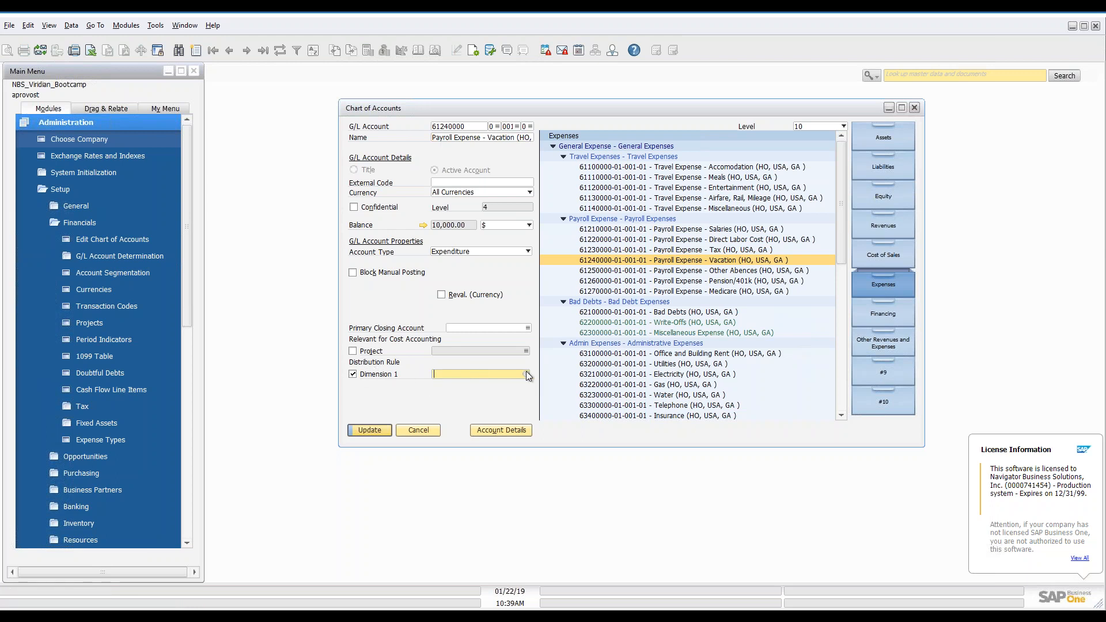
click(426, 429)
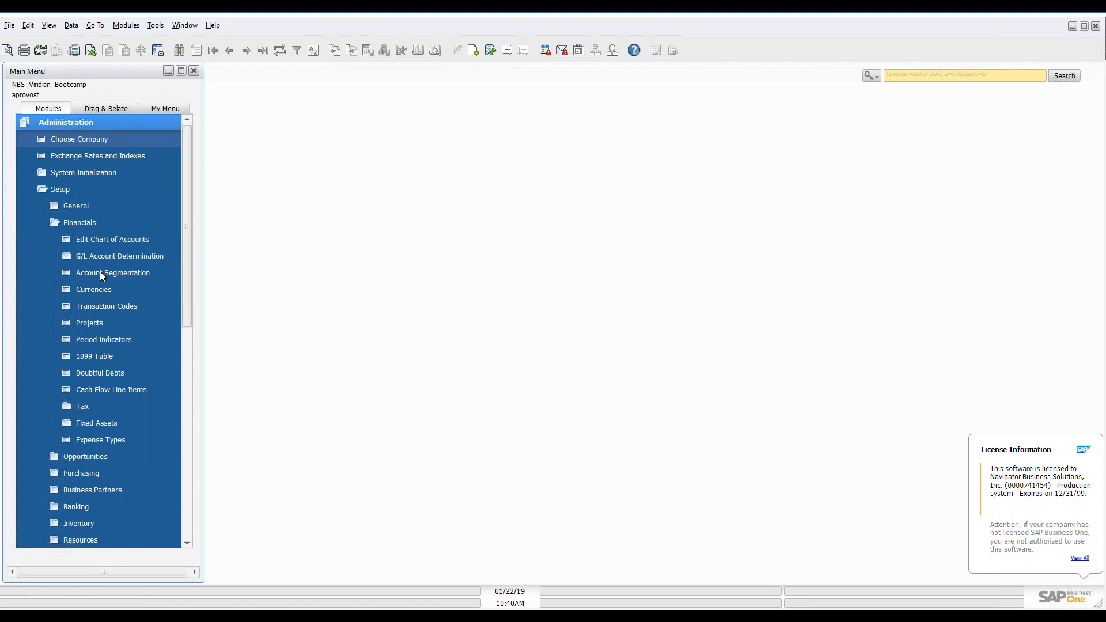
Open G/L Account Determination for 2019 and review the default Sales accounts.
click(111, 256)
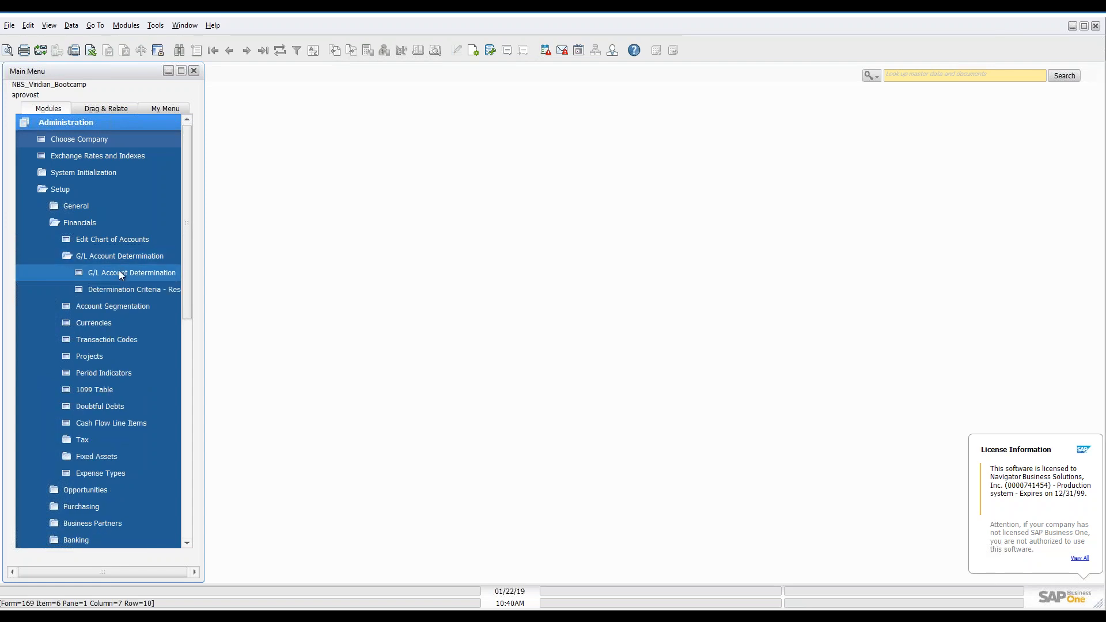
click(119, 272)
drag(436, 96, 542, 124)
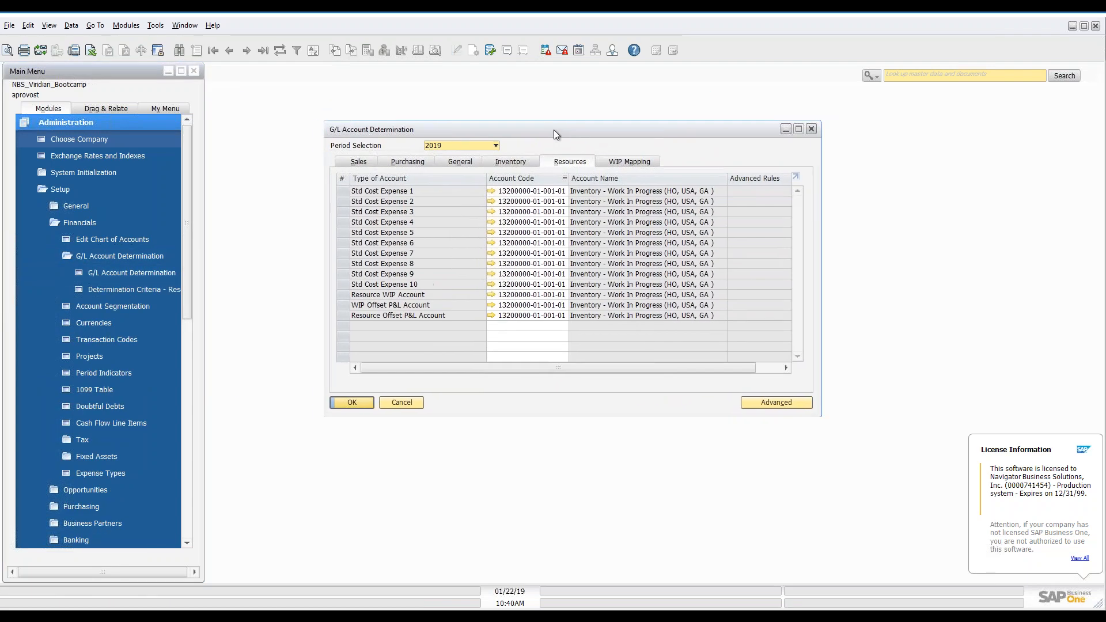
click(352, 163)
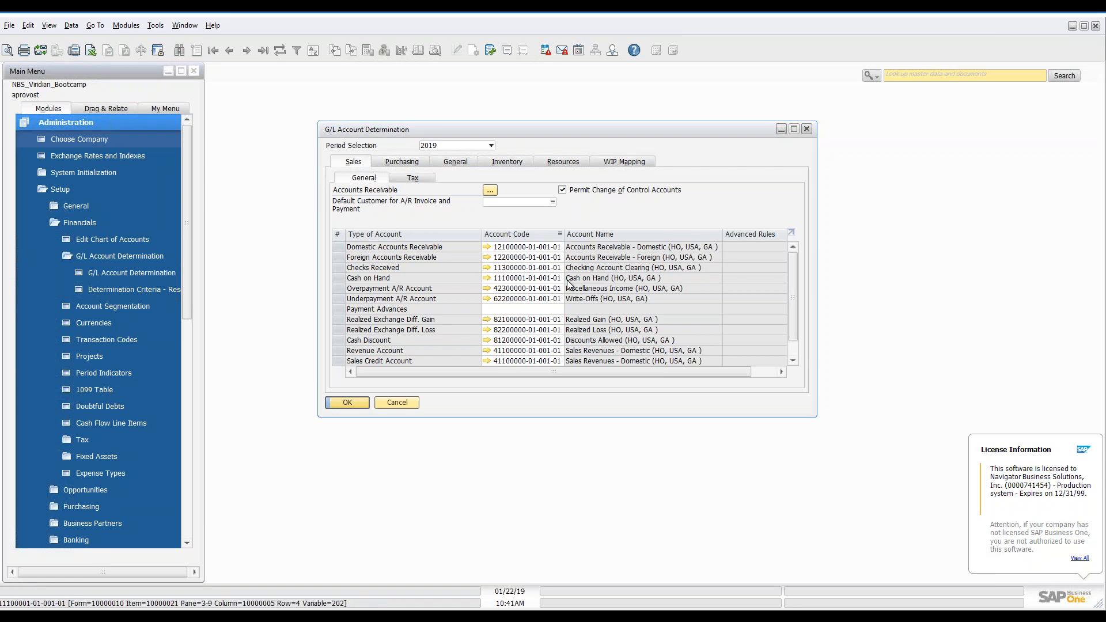
scroll(528, 307, down, 1)
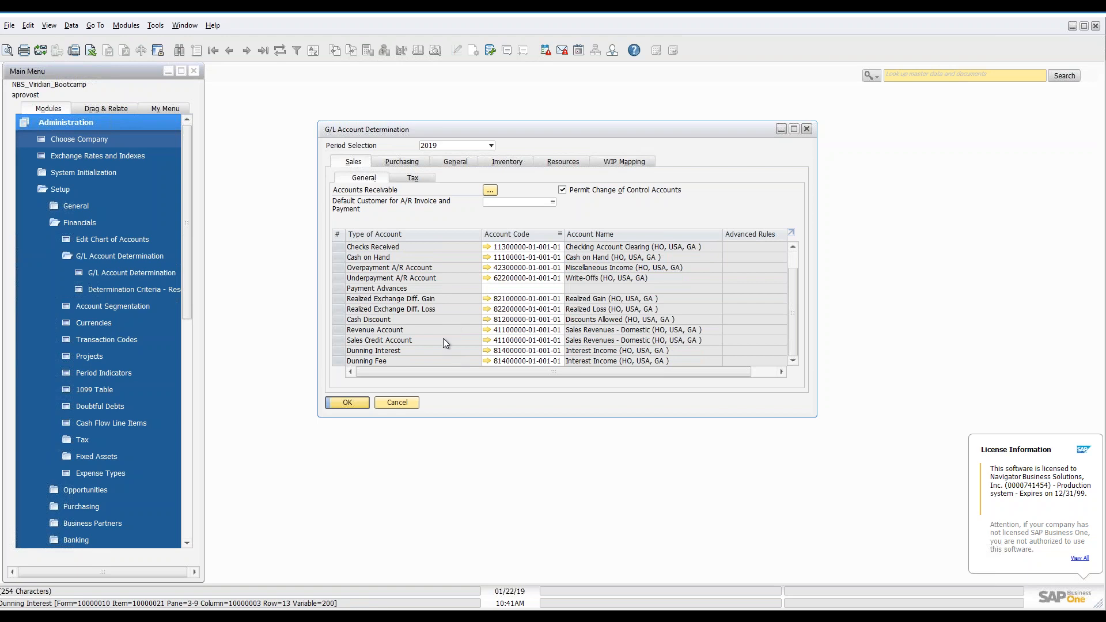
Review the default Purchasing and General accounts in G/L Account Determination, including the Period-End Closing Account.
click(413, 165)
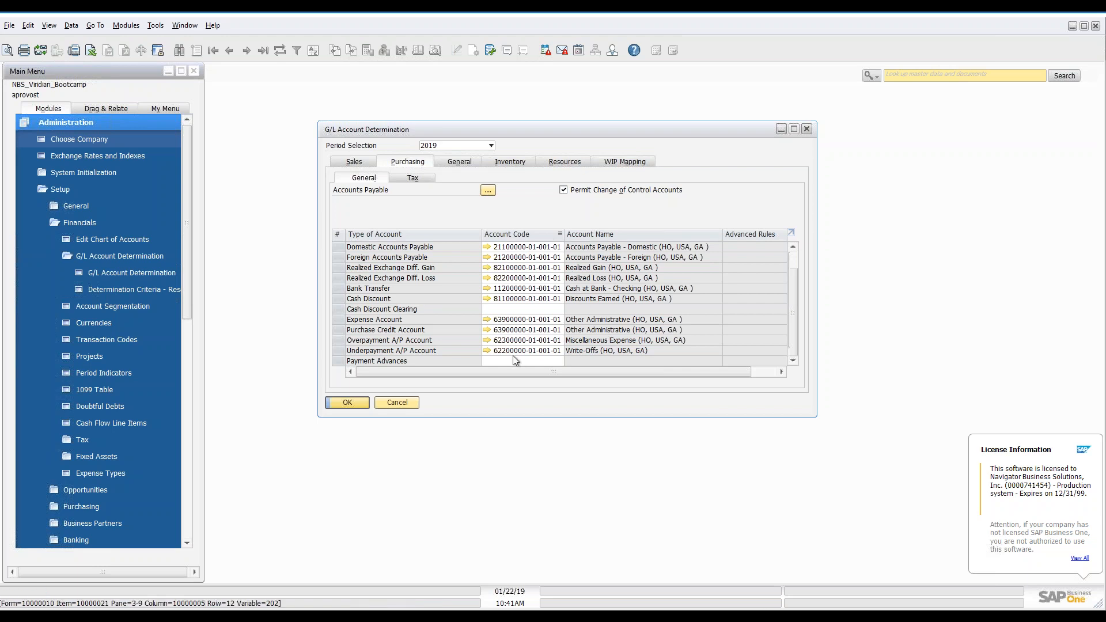
scroll(515, 360, down, 1)
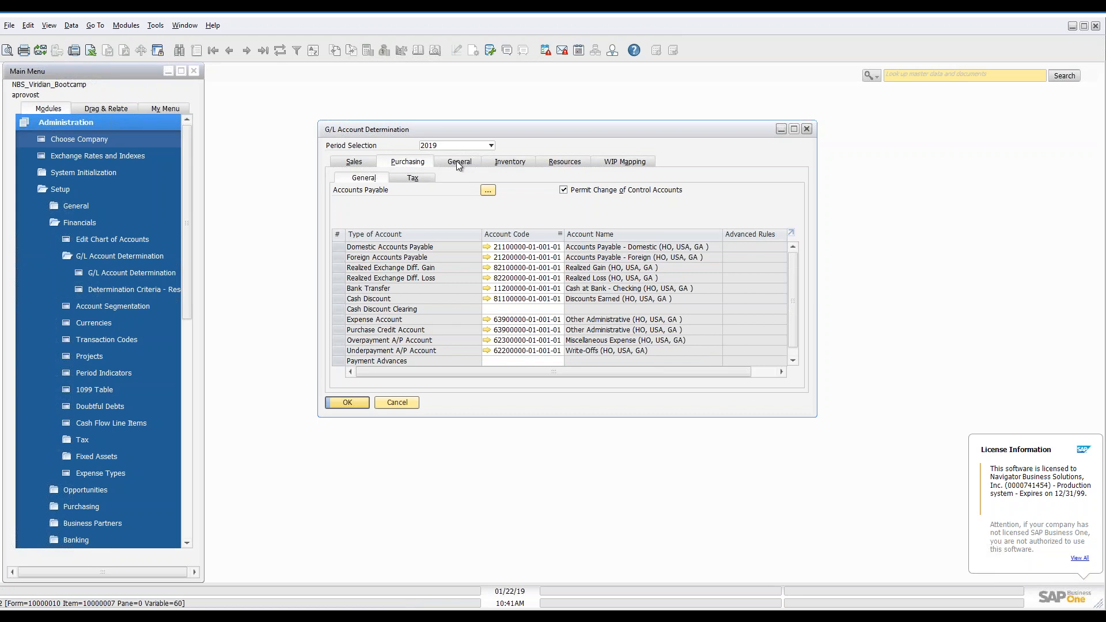
click(458, 162)
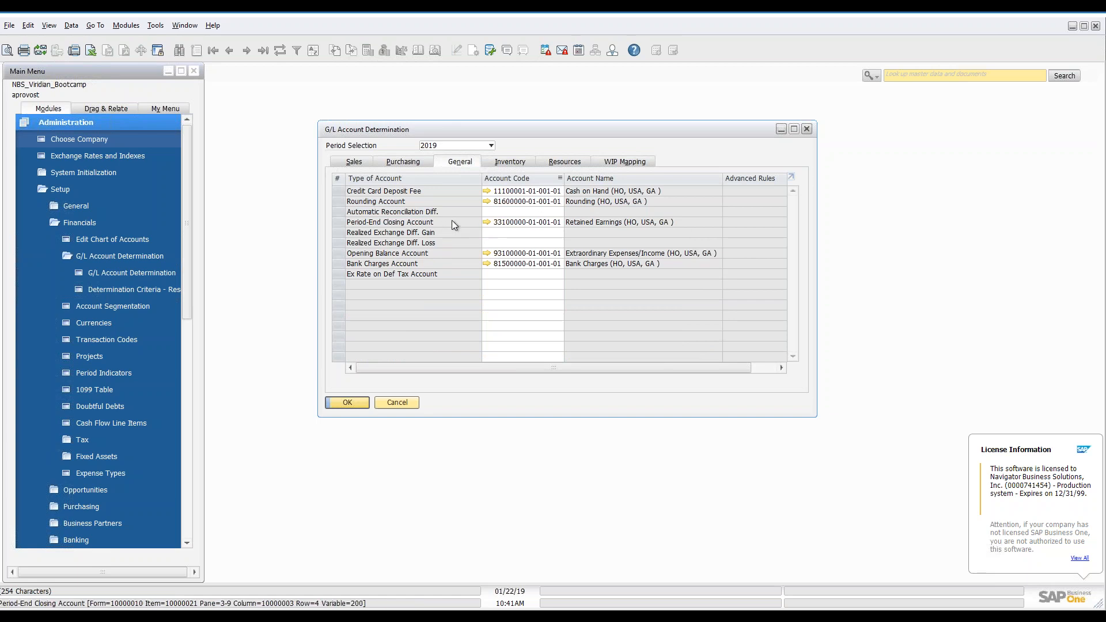
click(522, 224)
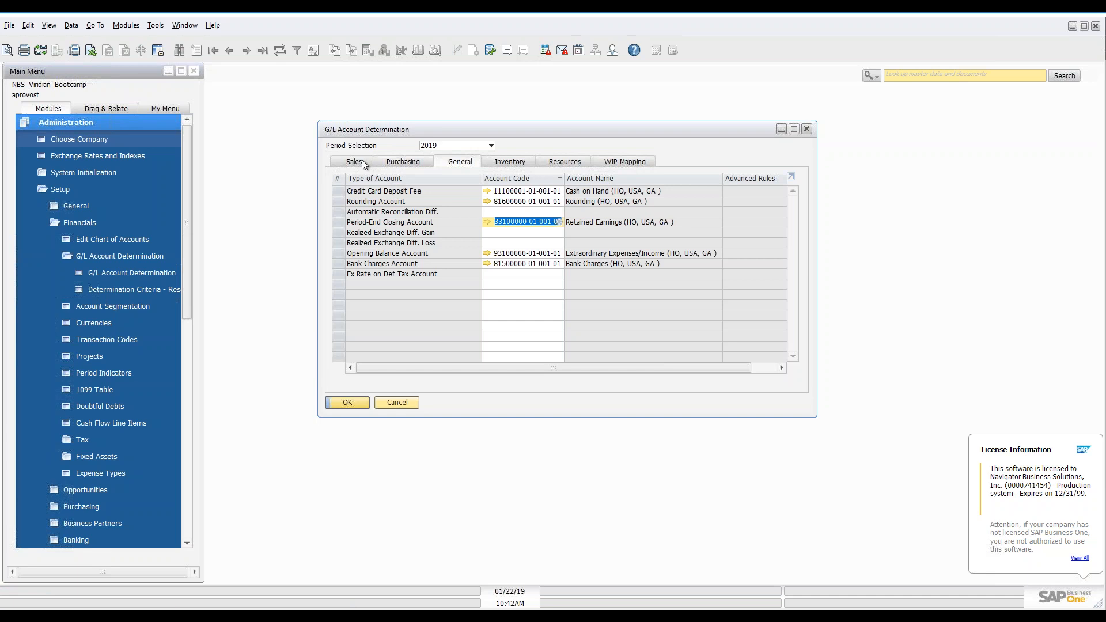
Review the default Inventory and Resources accounts in G/L Account Determination, and close the window.
click(523, 162)
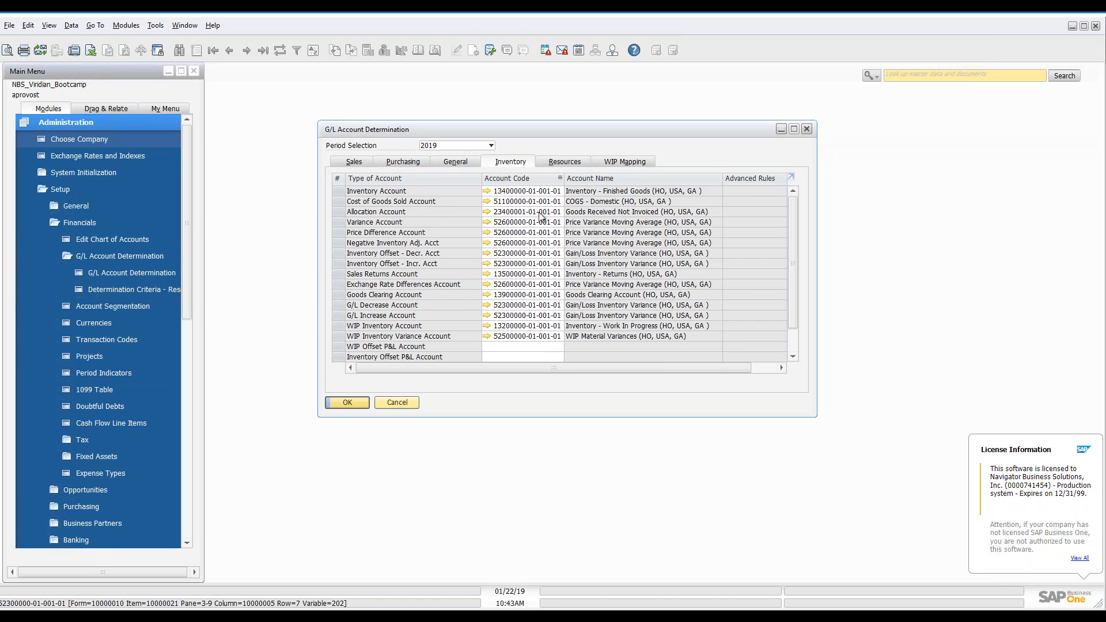
scroll(530, 319, down, 3)
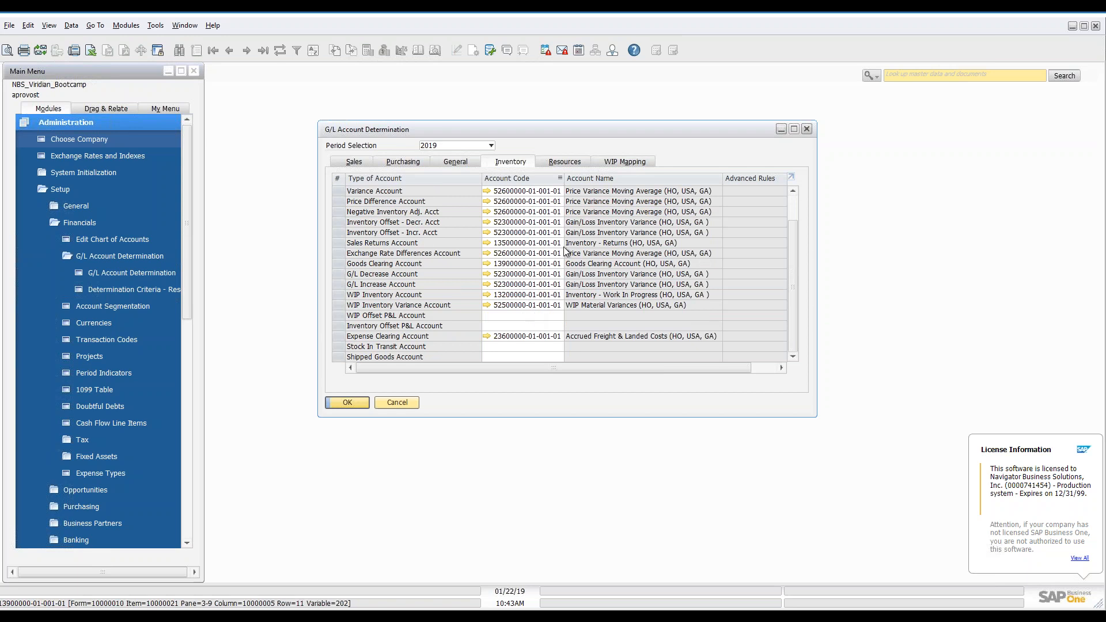
click(558, 164)
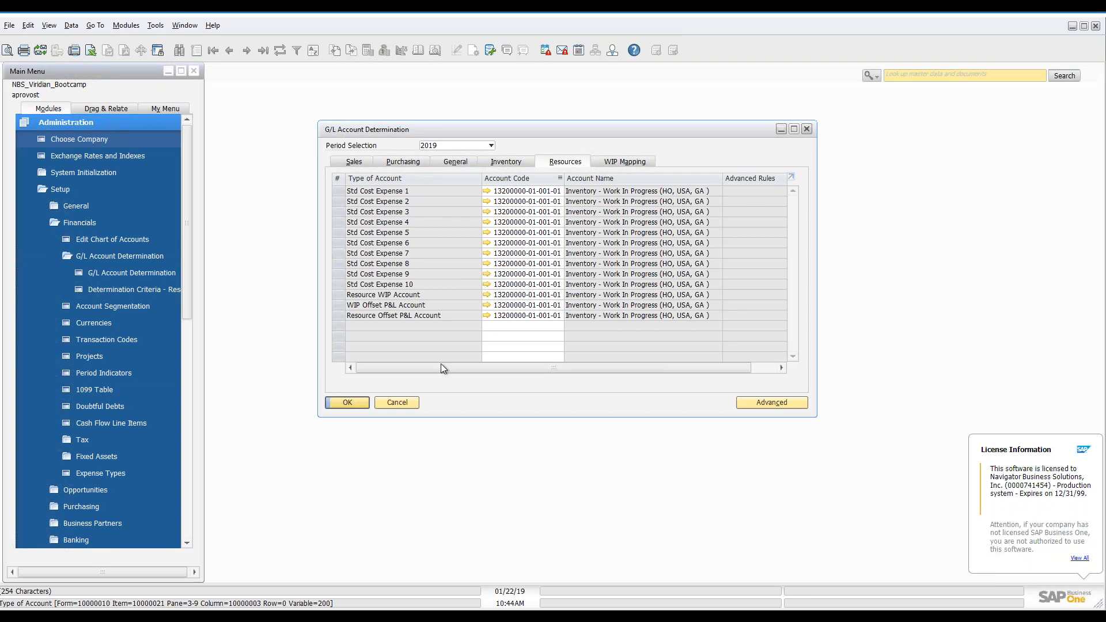
click(348, 402)
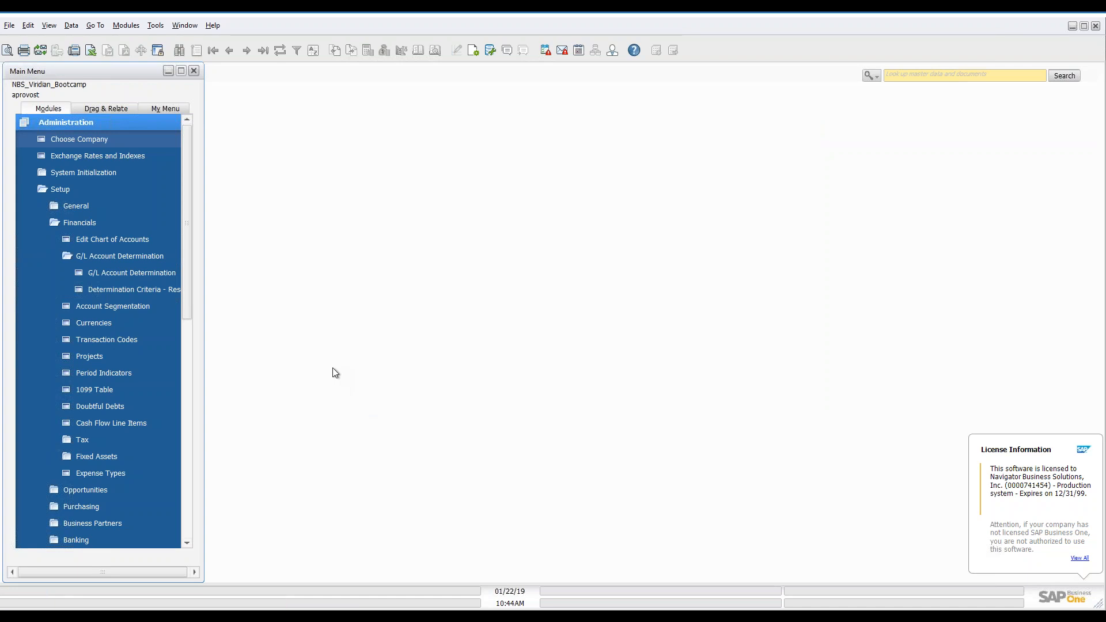
Collapse the G/L Account Determination options, and review the Currencies setup without making changes.
click(139, 259)
click(114, 289)
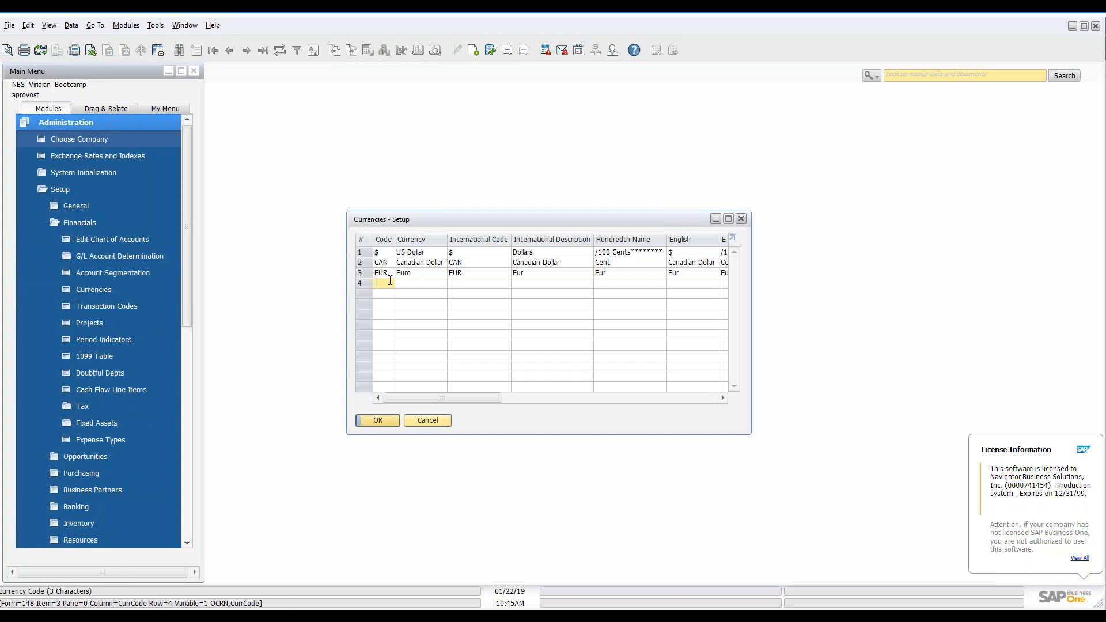
click(420, 421)
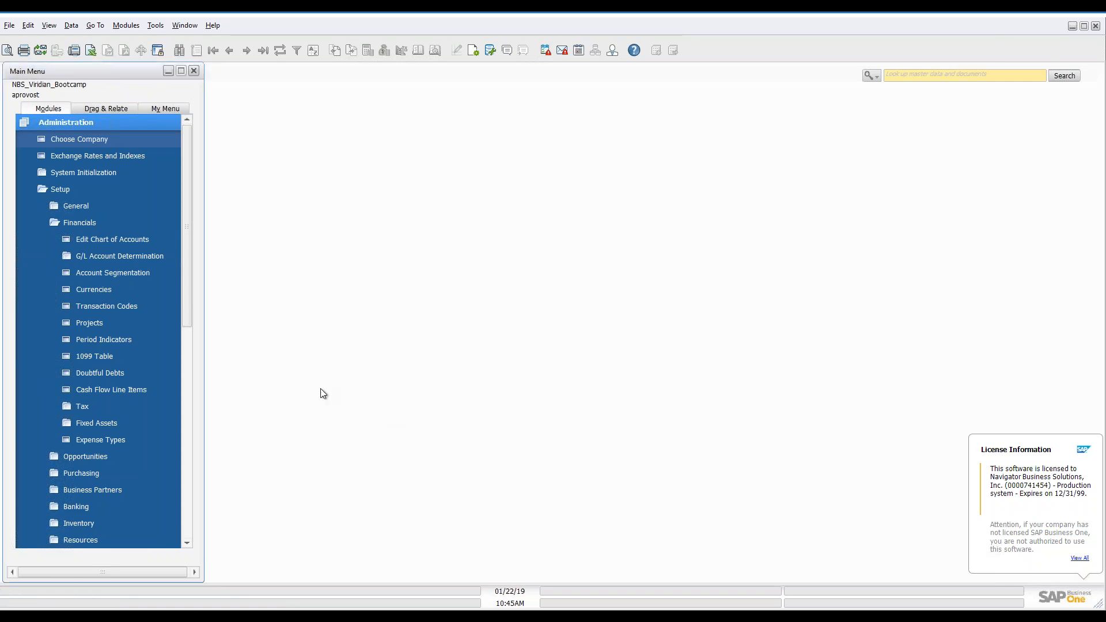
Review the Projects setup and the 1099 Table with its 1099 Boxes, closing each without changes.
click(109, 326)
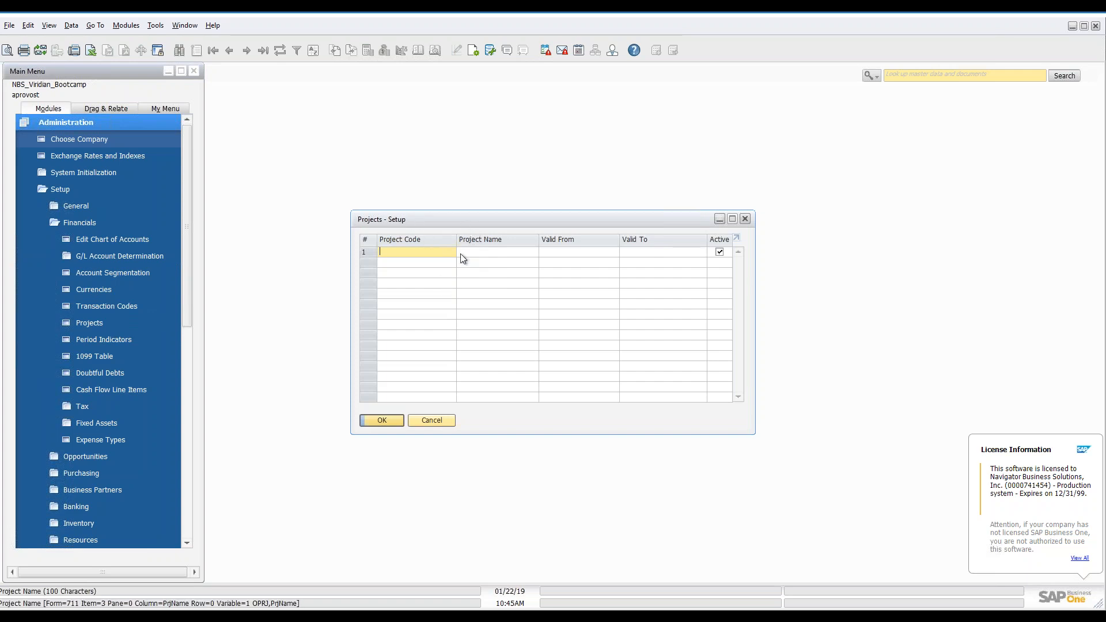
click(445, 420)
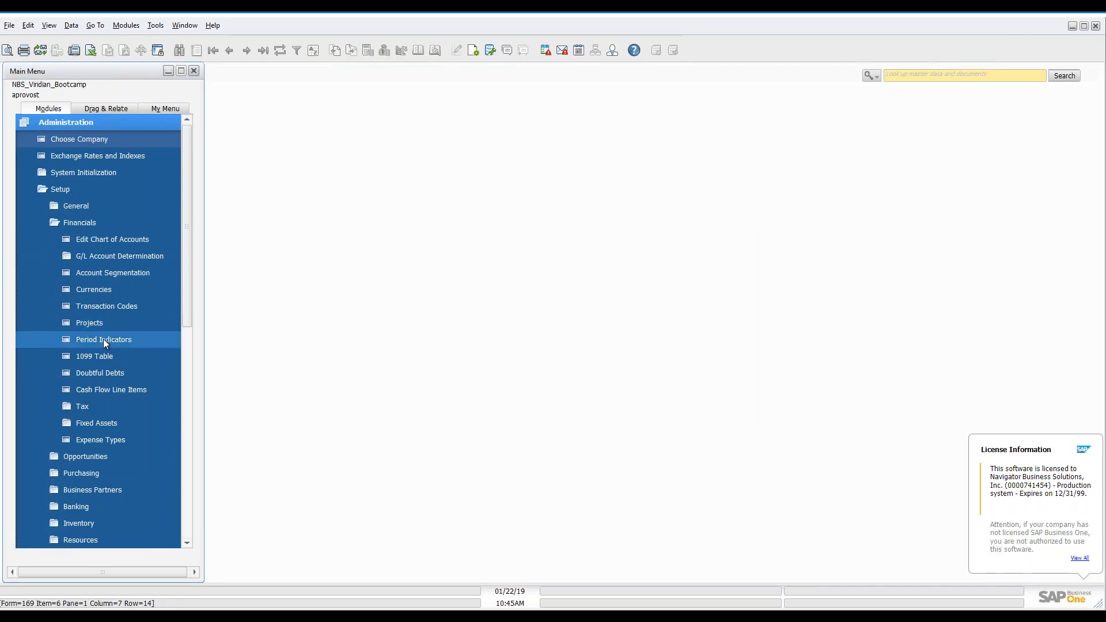
click(102, 356)
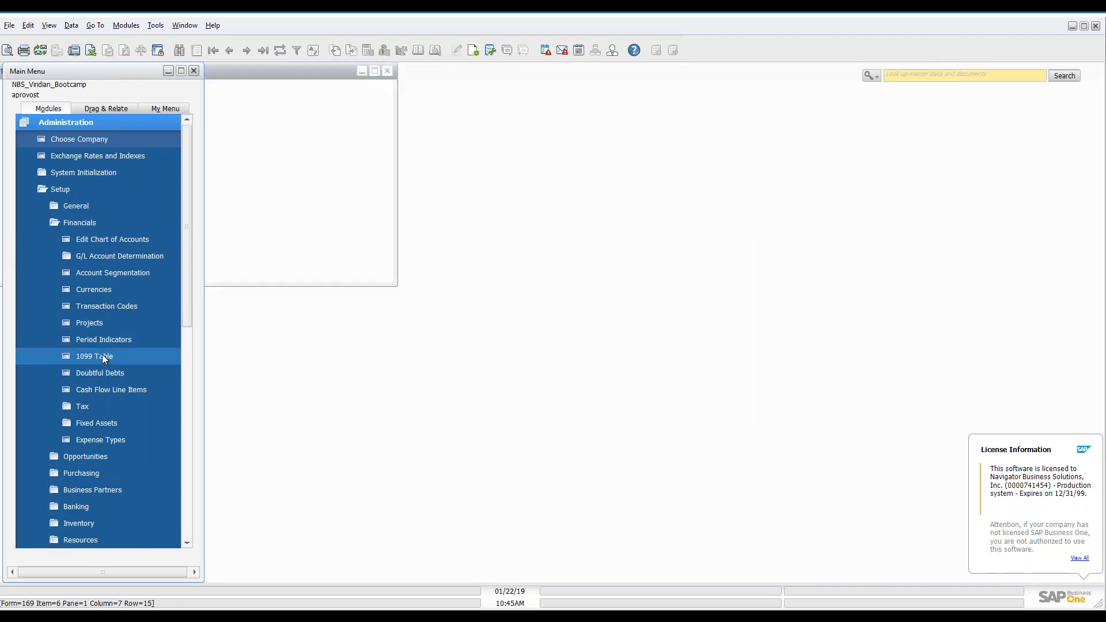
drag(230, 75, 496, 129)
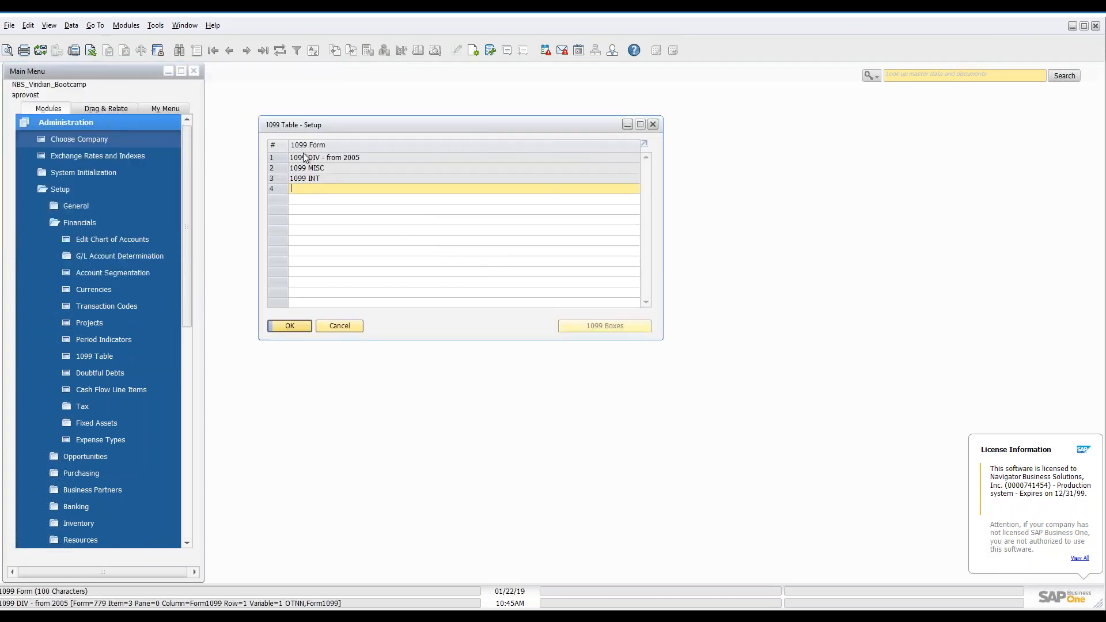
click(588, 328)
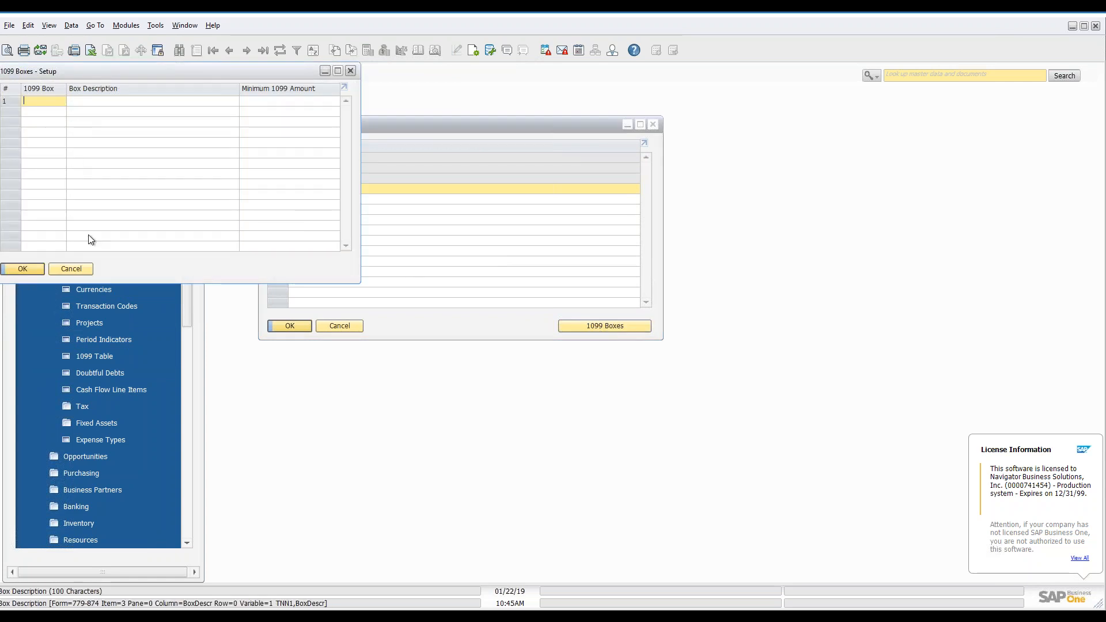
click(75, 268)
click(341, 327)
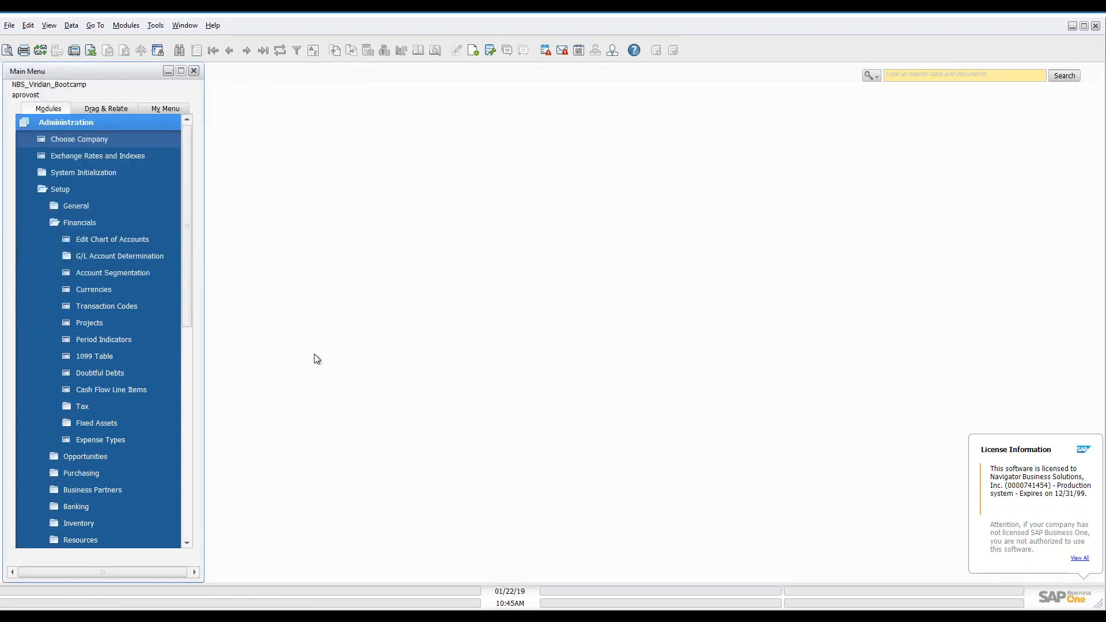
Open Sales Tax Jurisdiction Types and the Sales Tax Jurisdictions selection criteria side by side, and review the jurisdiction types.
click(113, 410)
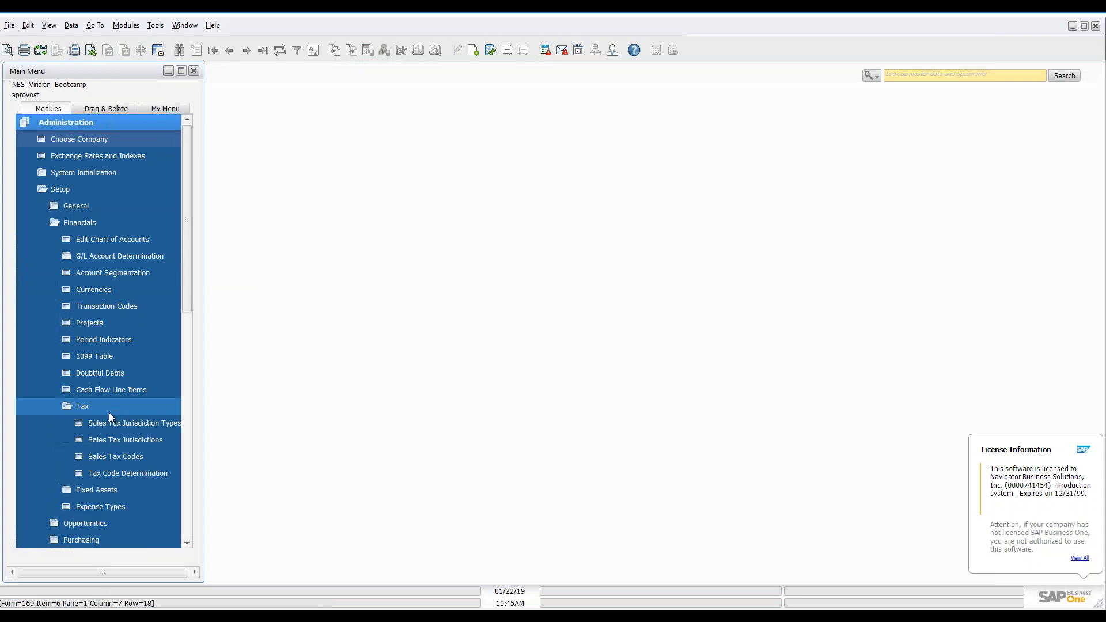
click(118, 426)
click(125, 441)
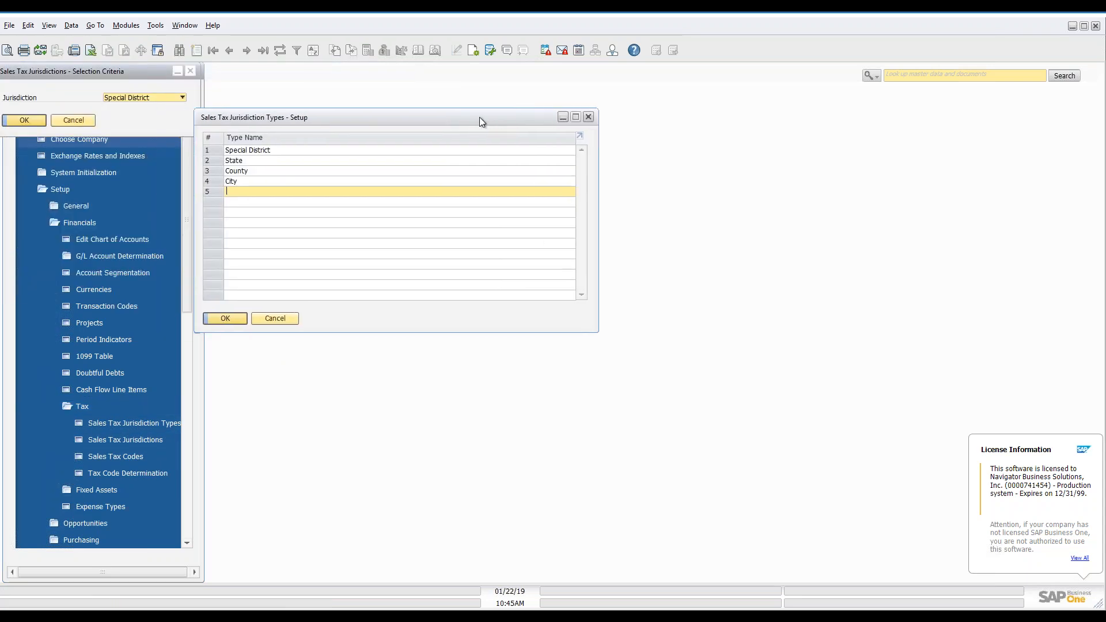
drag(129, 74, 685, 204)
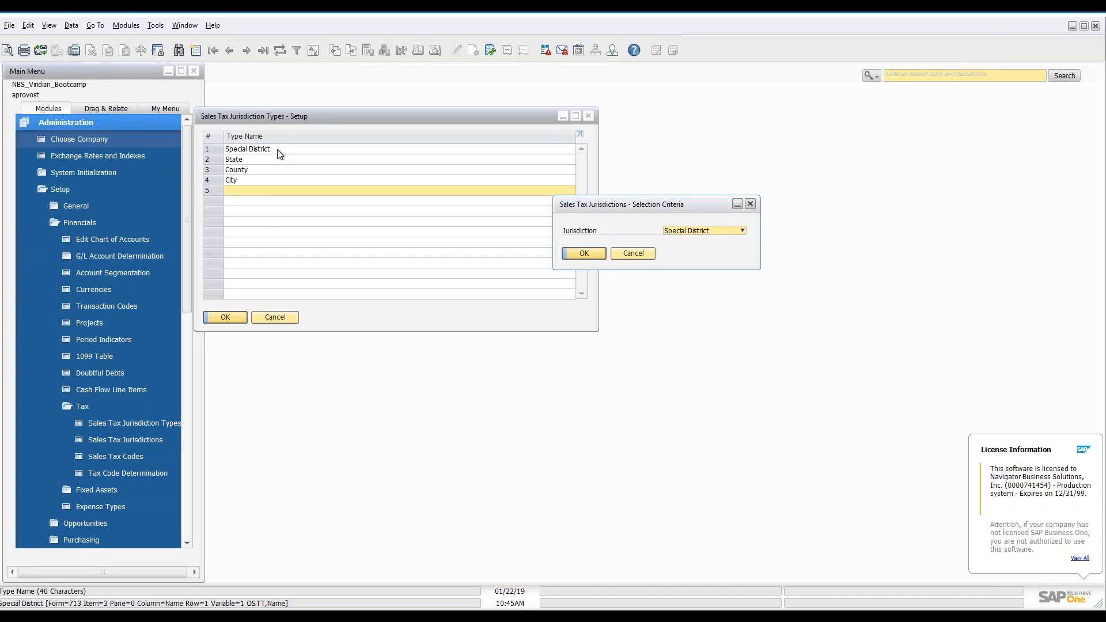
click(247, 190)
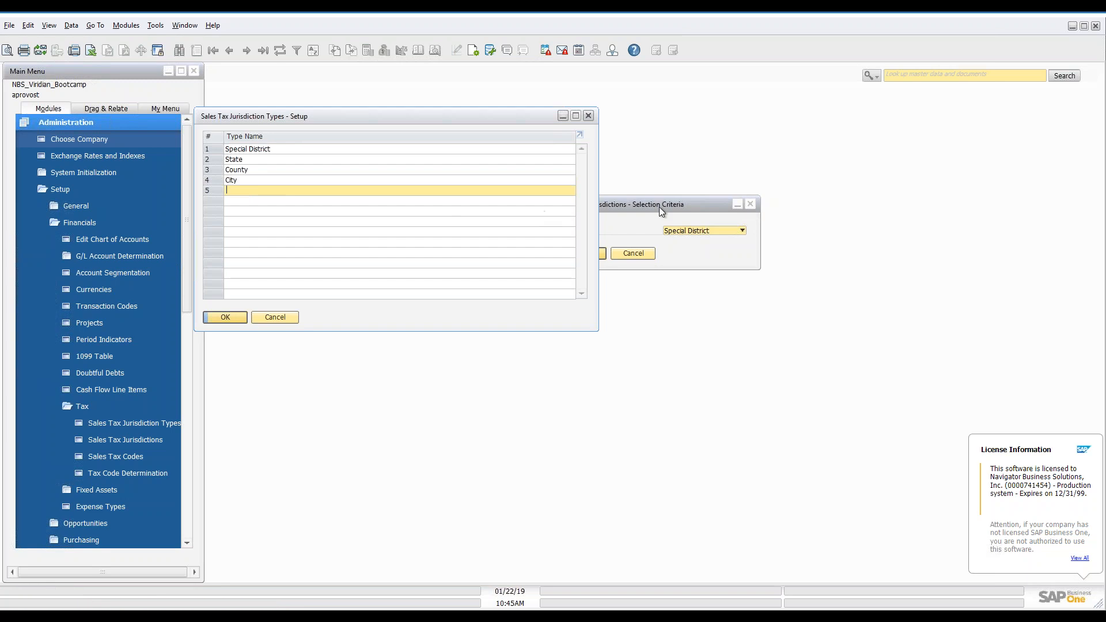
click(675, 206)
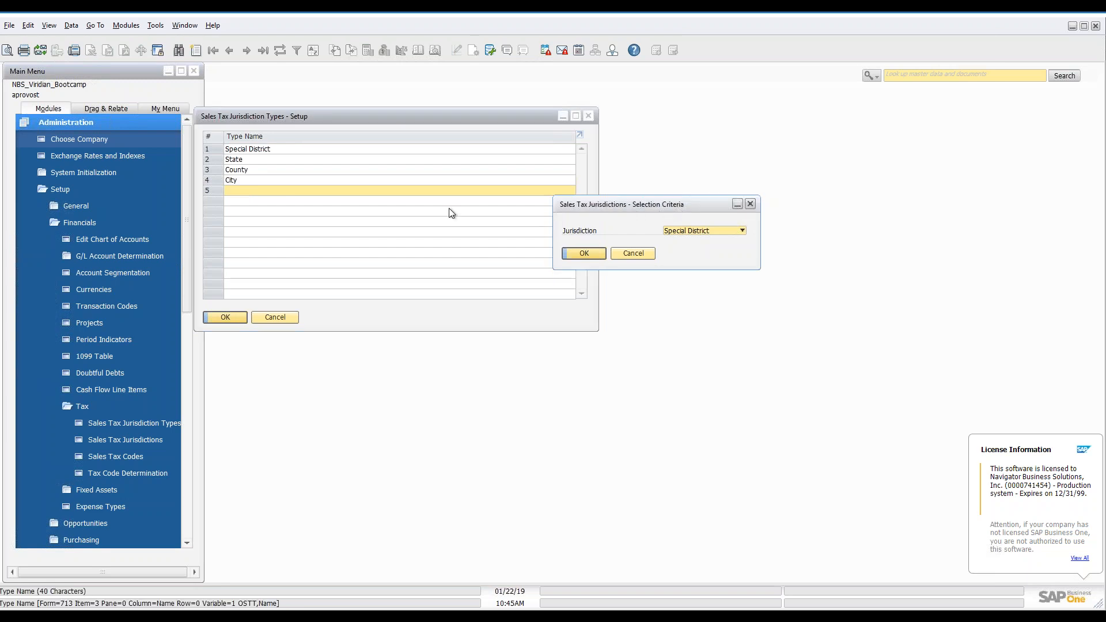
Open the Special District rates, and review the accounts available as the Accessories sales tax account without choosing one.
click(742, 232)
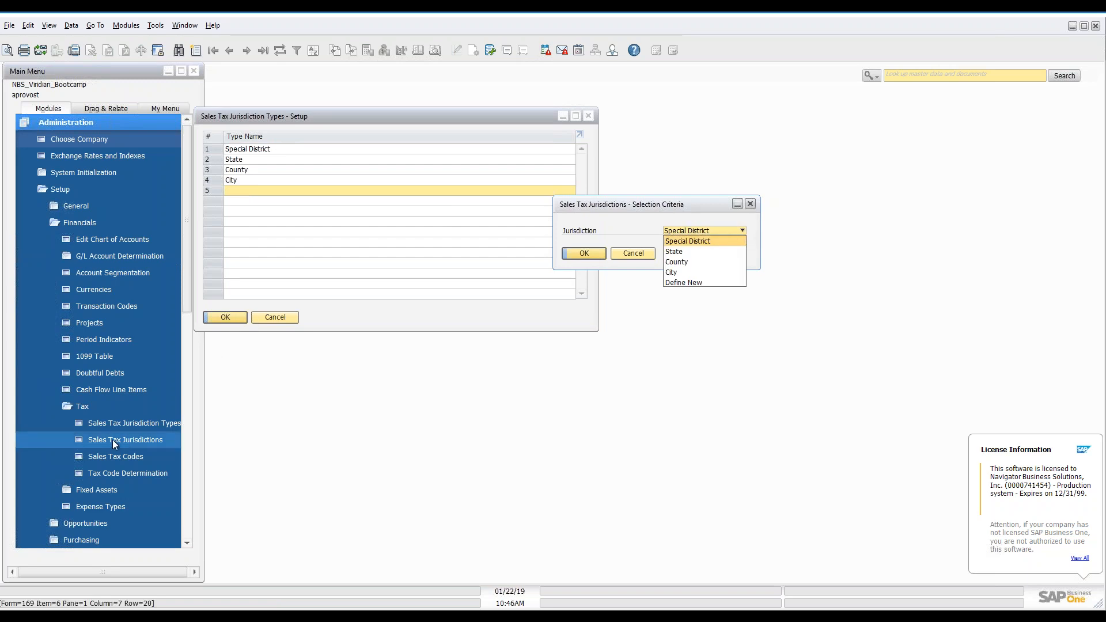
click(690, 241)
click(603, 254)
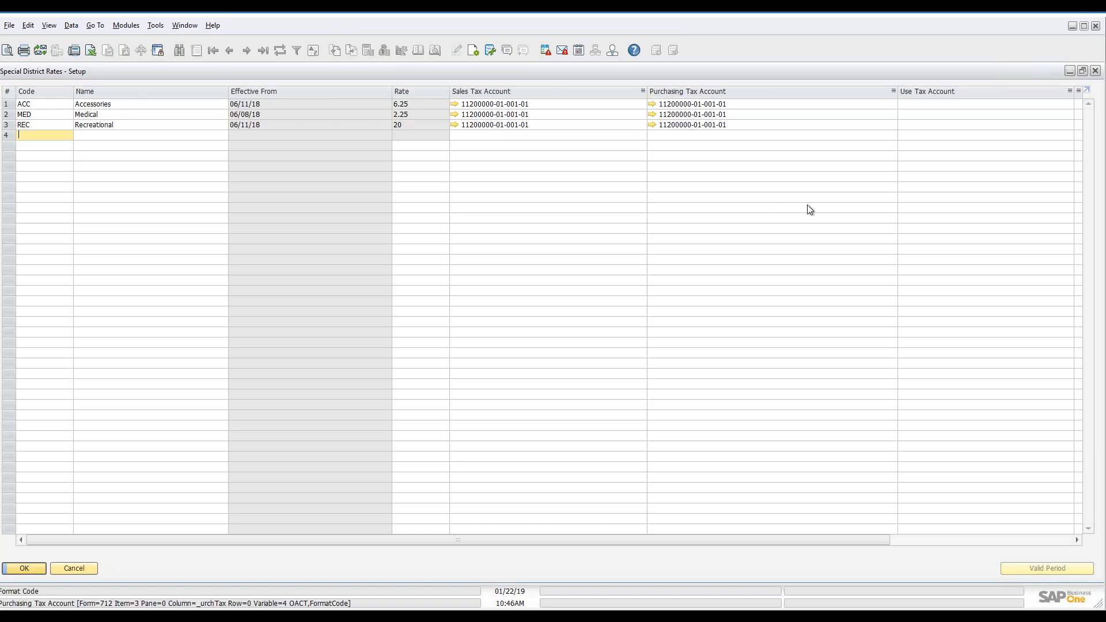
click(596, 106)
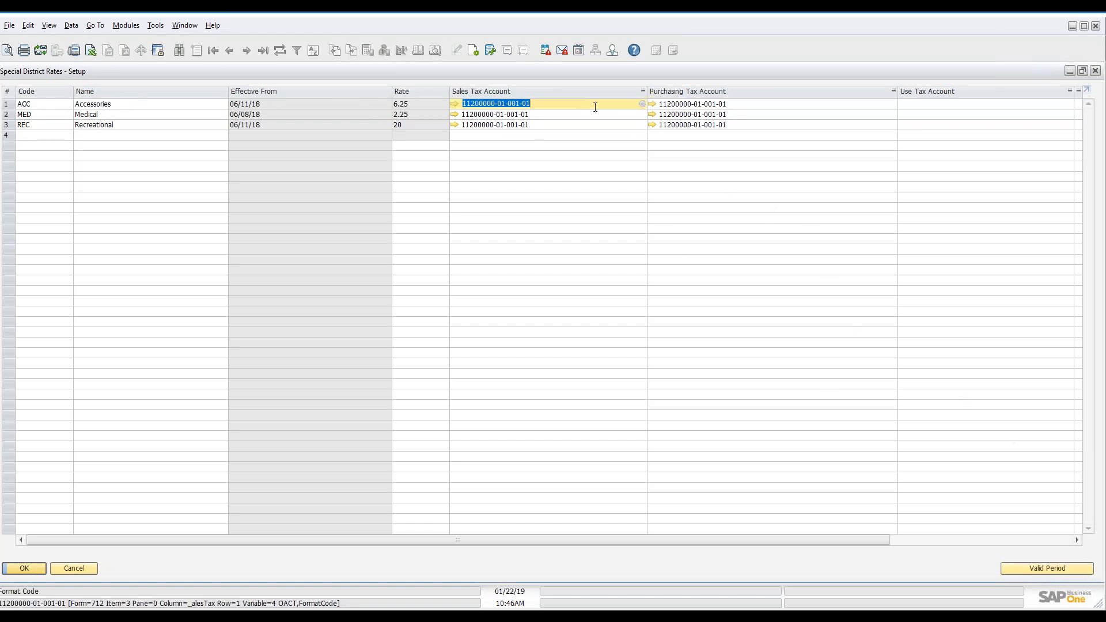
click(641, 103)
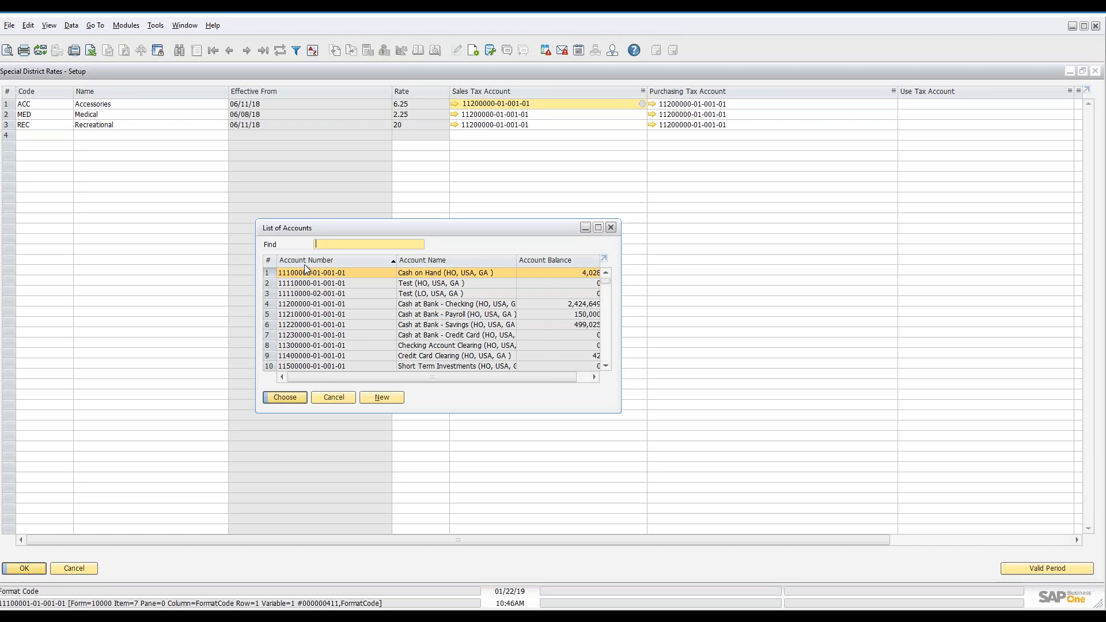
click(335, 397)
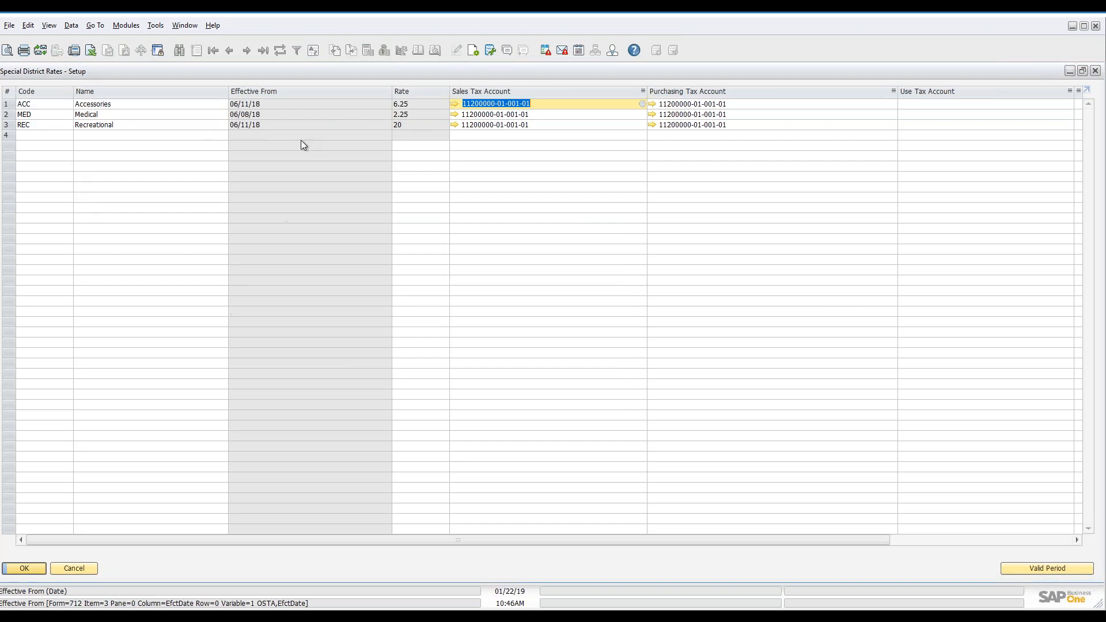
key(Tab)
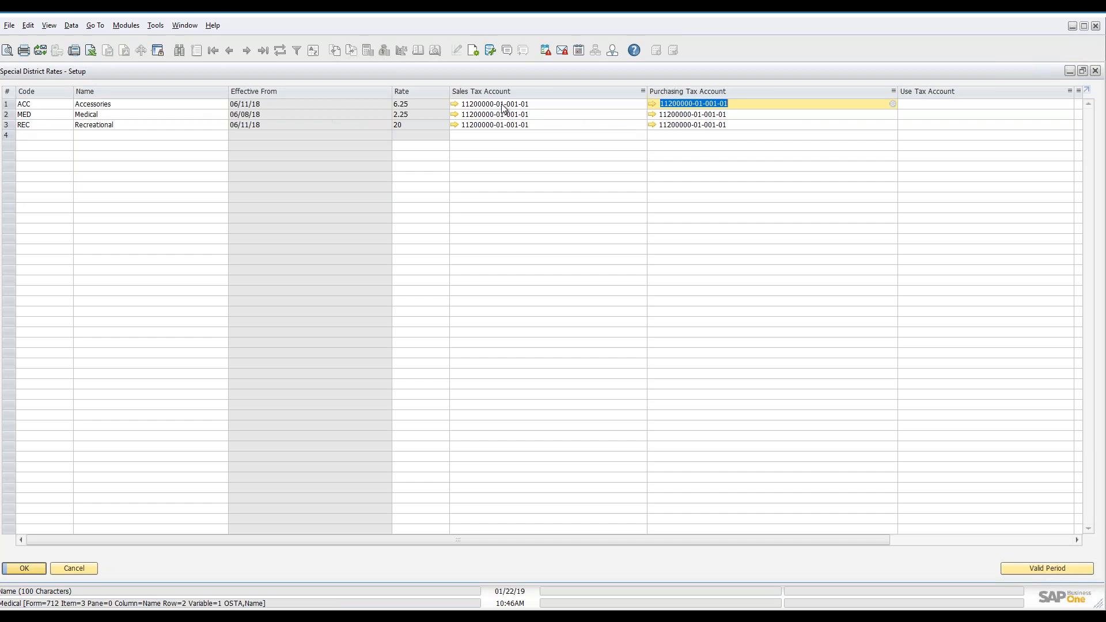
Add a valid period for the ACC special district effective 01/01/19 at a rate of 6.5, and save the Special District rates.
click(1055, 569)
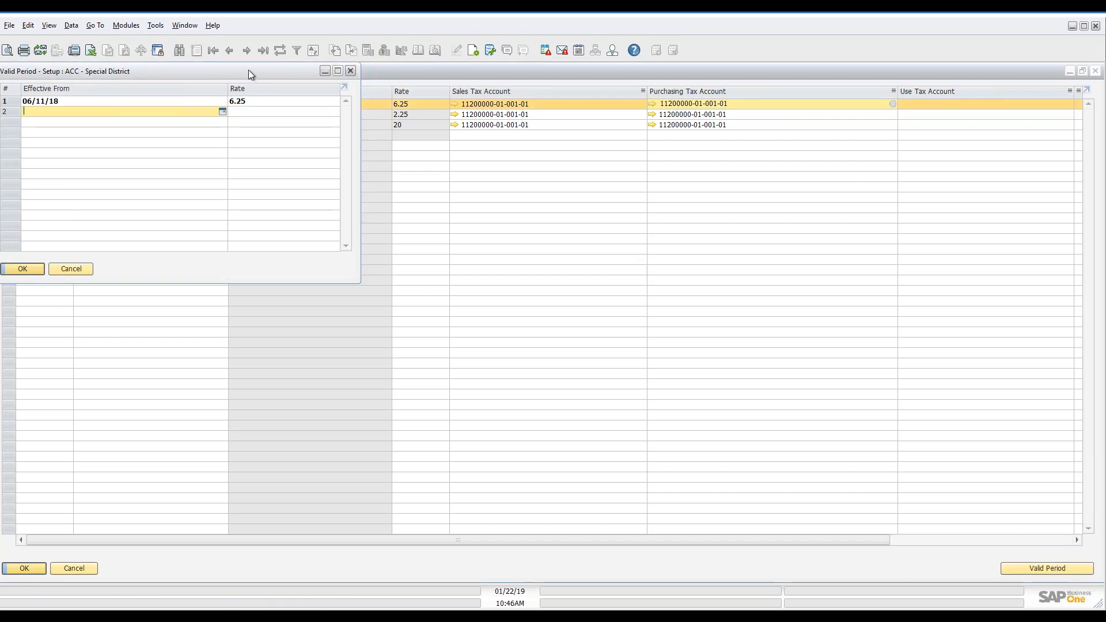
drag(248, 70, 640, 158)
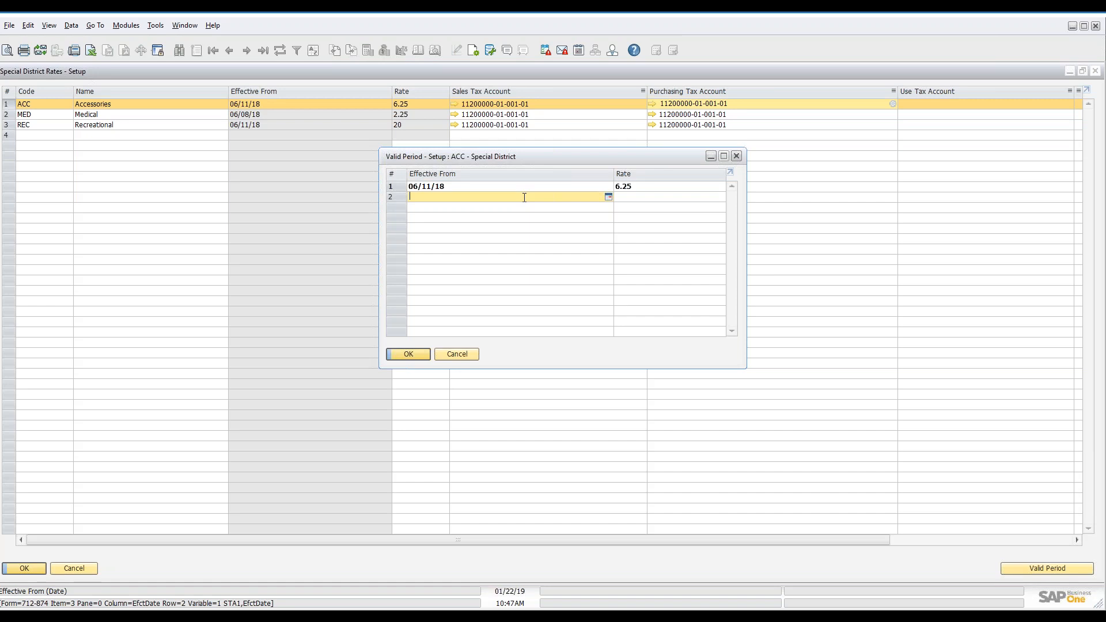
text(1/1/2019)
key(Tab)
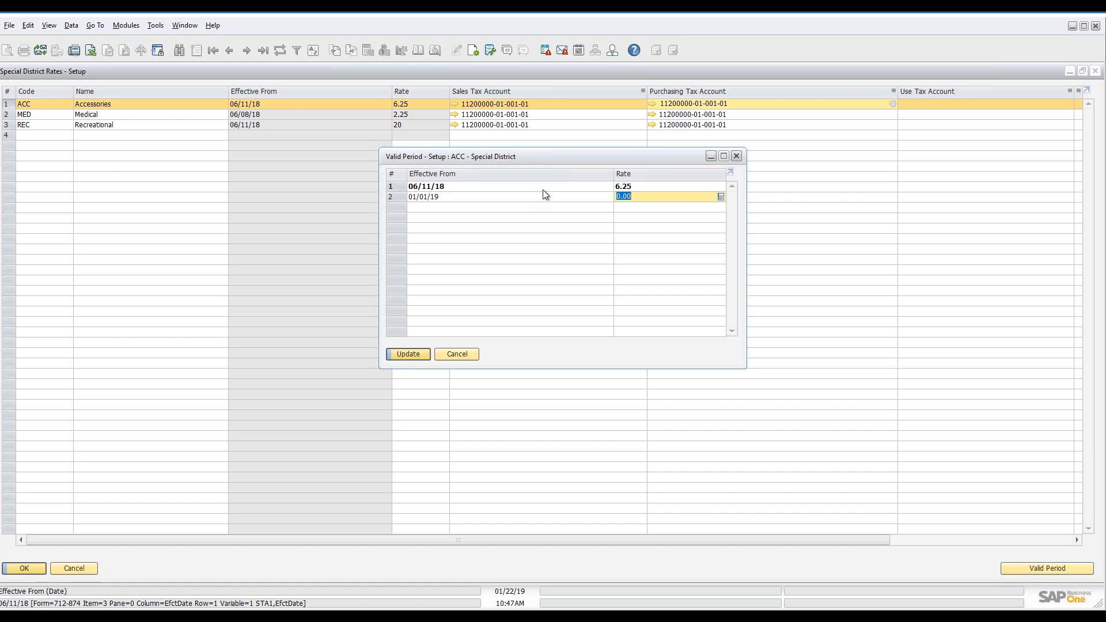
text(6.5)
click(399, 355)
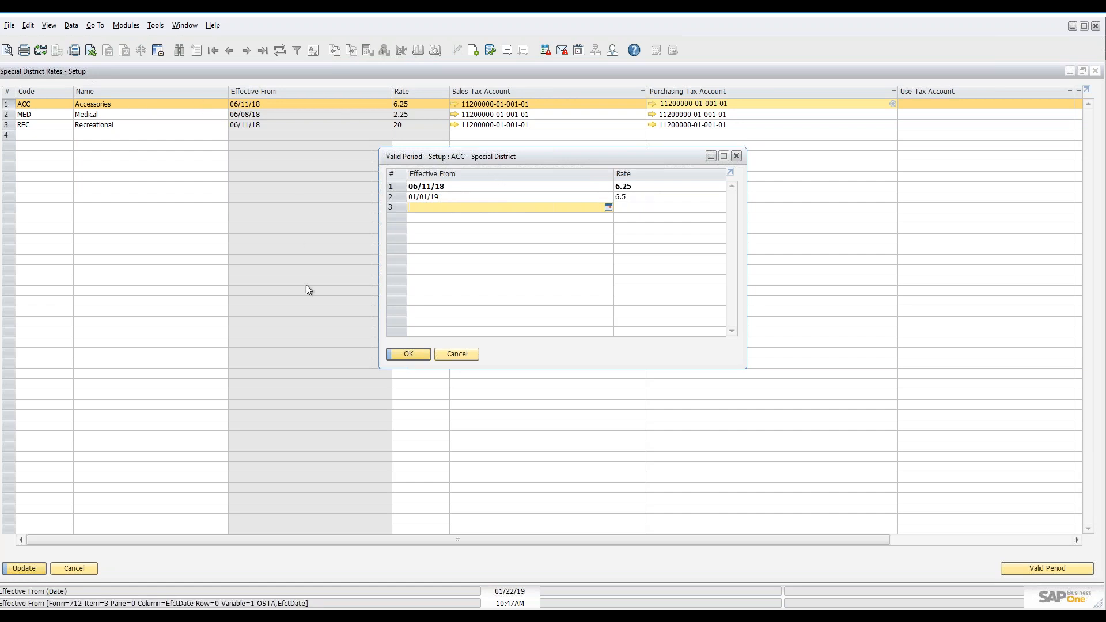
click(415, 355)
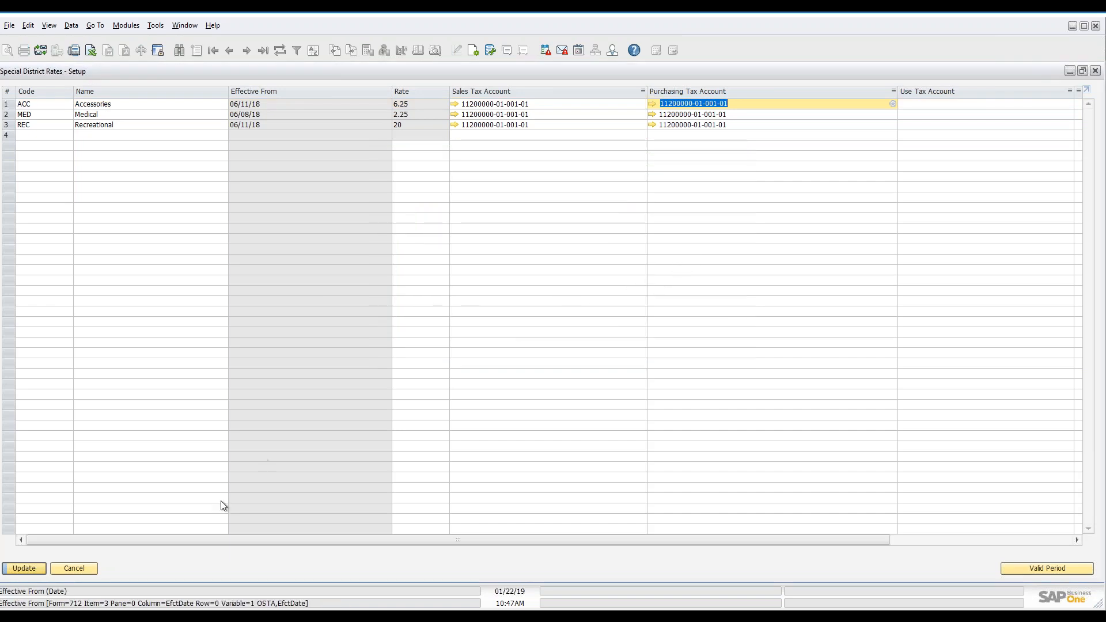
click(33, 568)
click(29, 568)
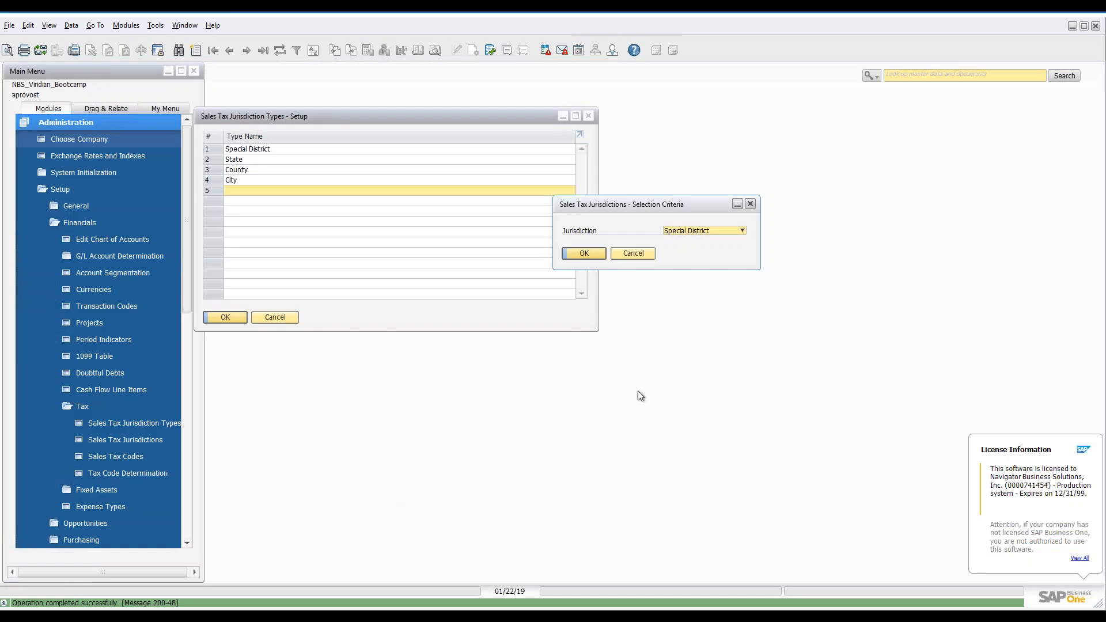
Open the State rates, review Maryland's valid period, and close without changes.
click(711, 233)
click(694, 251)
click(586, 254)
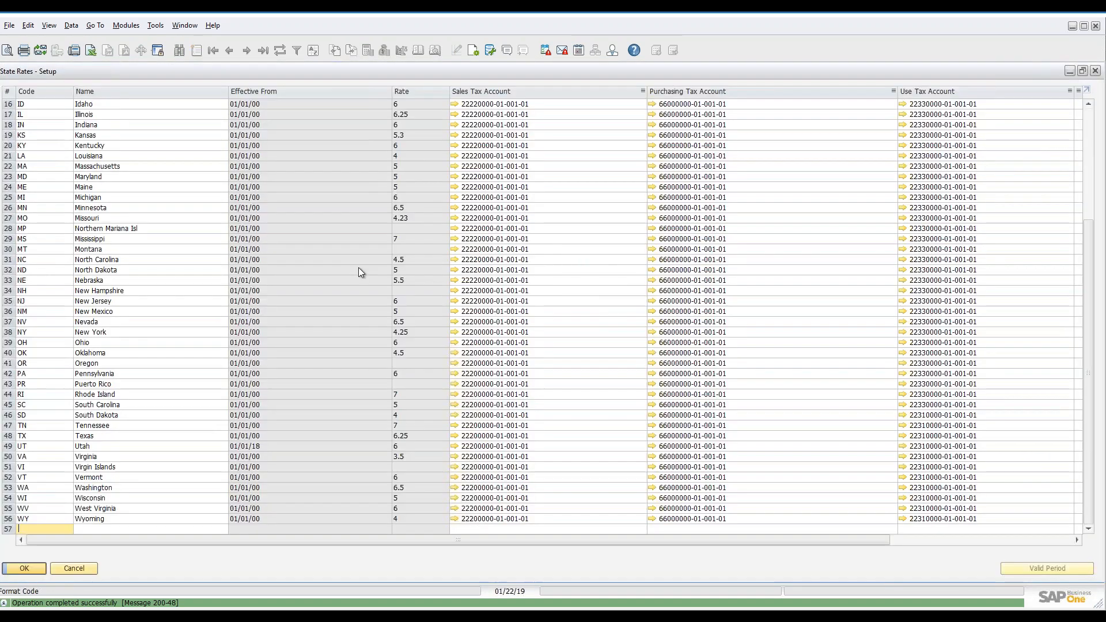
scroll(389, 298, up, 3)
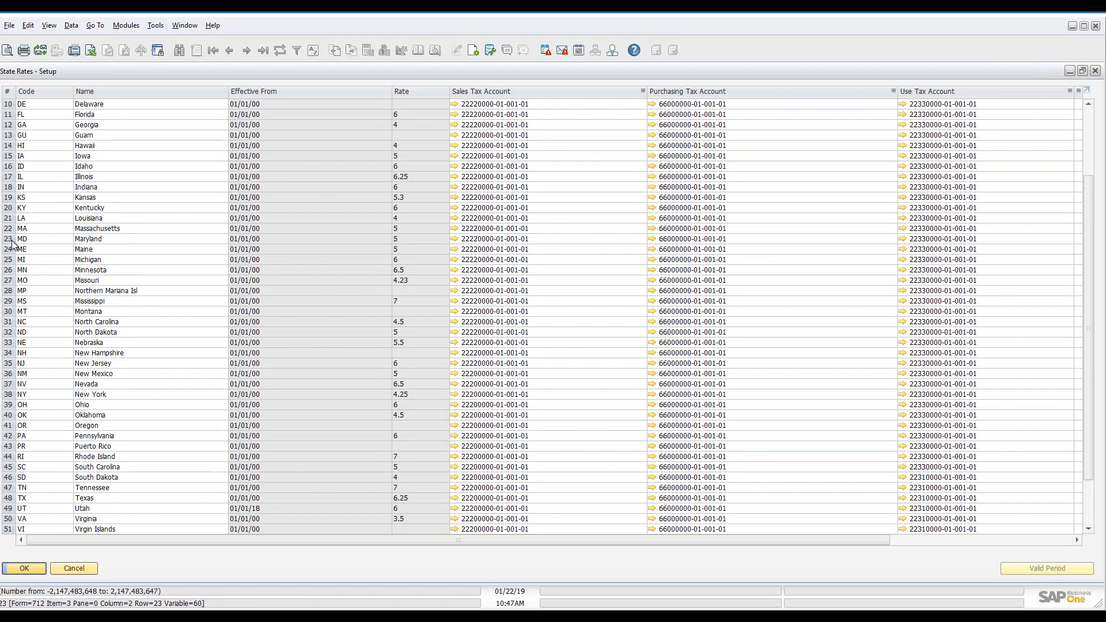
double_click(11, 239)
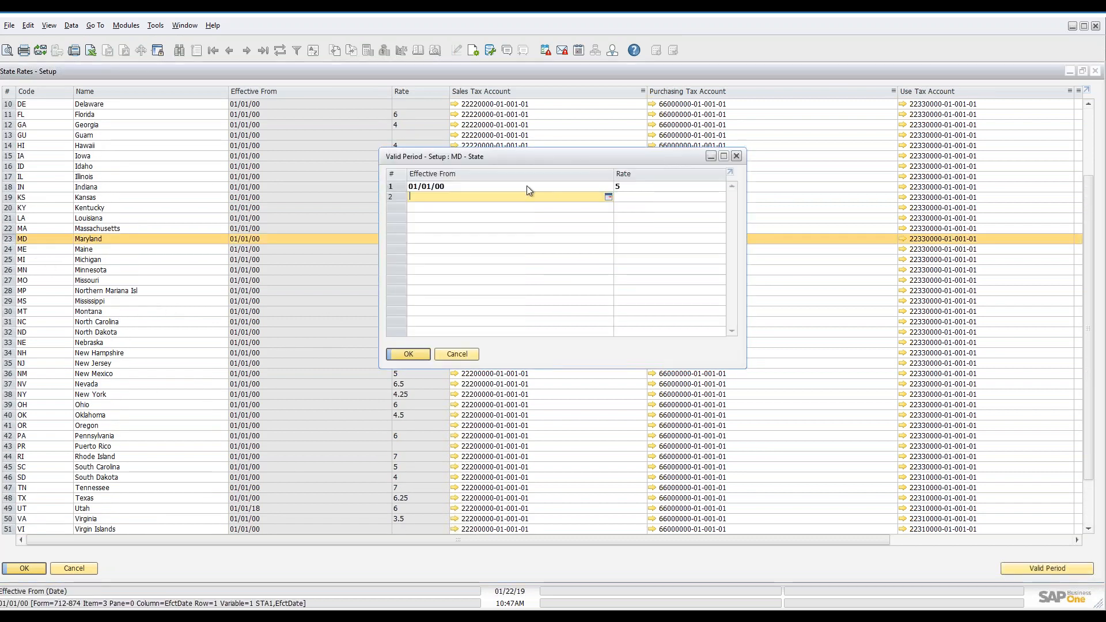
click(455, 355)
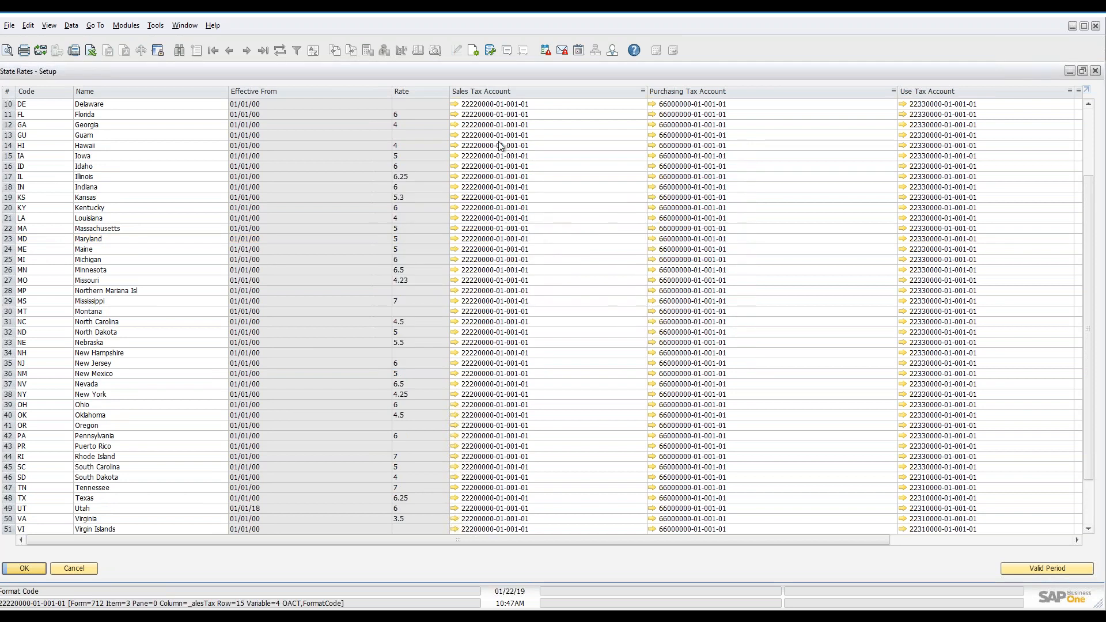
click(88, 566)
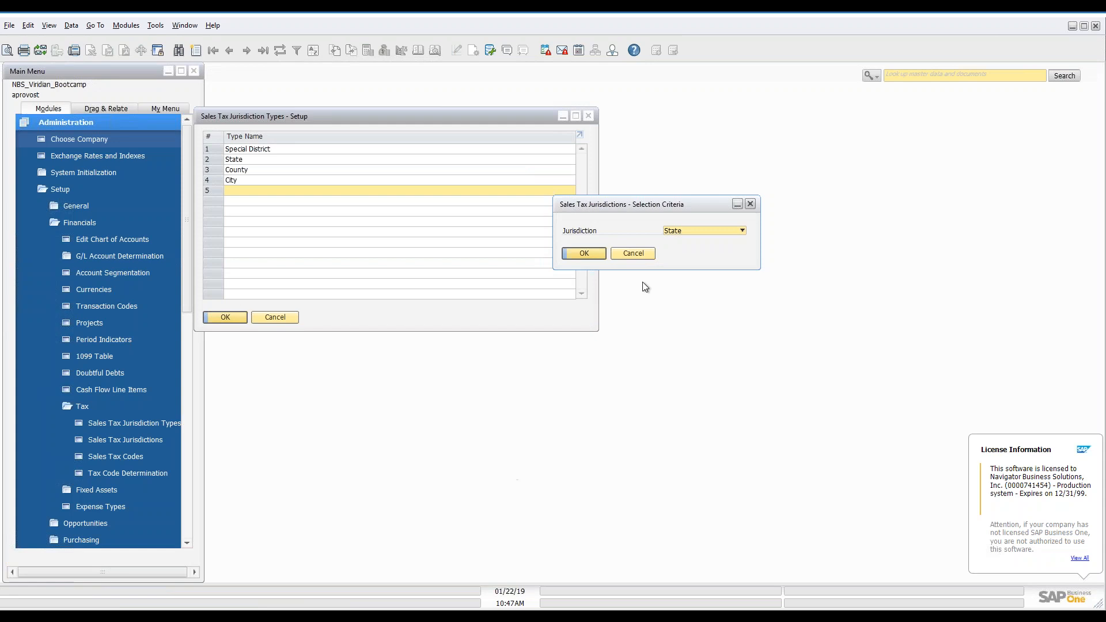
Open the City rates, and review the listed cities and the options available for the Los Gatos row.
click(688, 229)
click(686, 272)
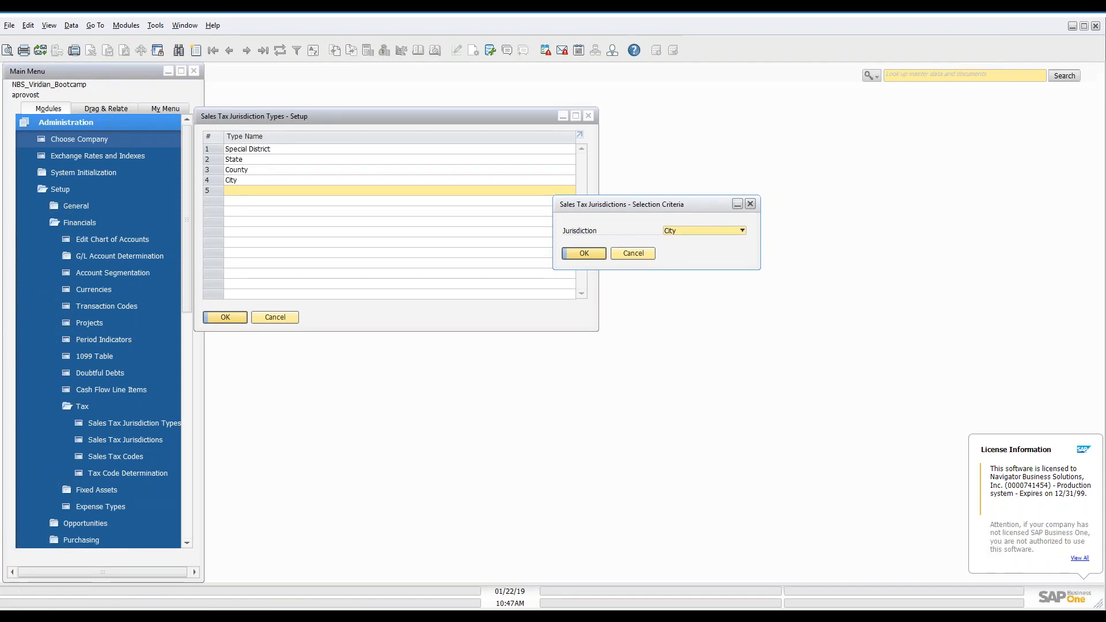
click(587, 254)
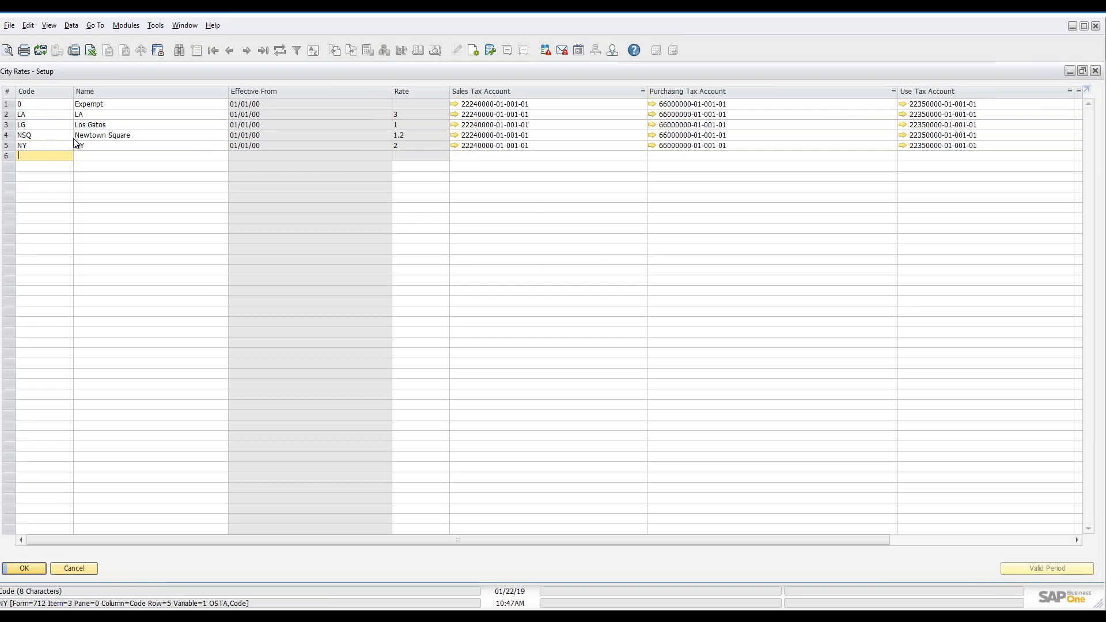
right_click(6, 120)
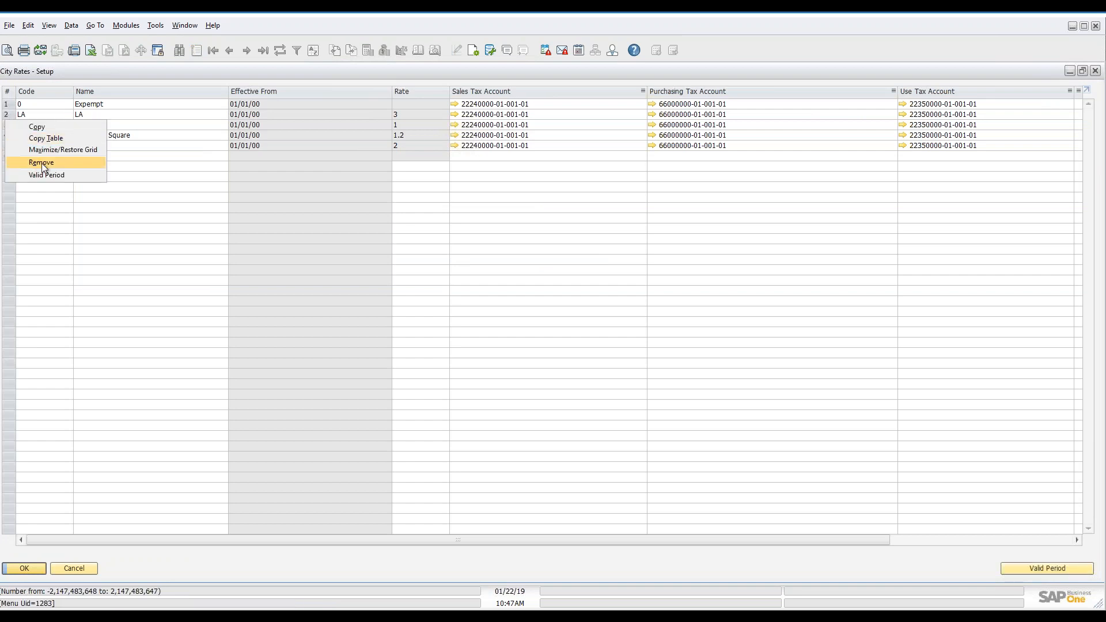
click(126, 128)
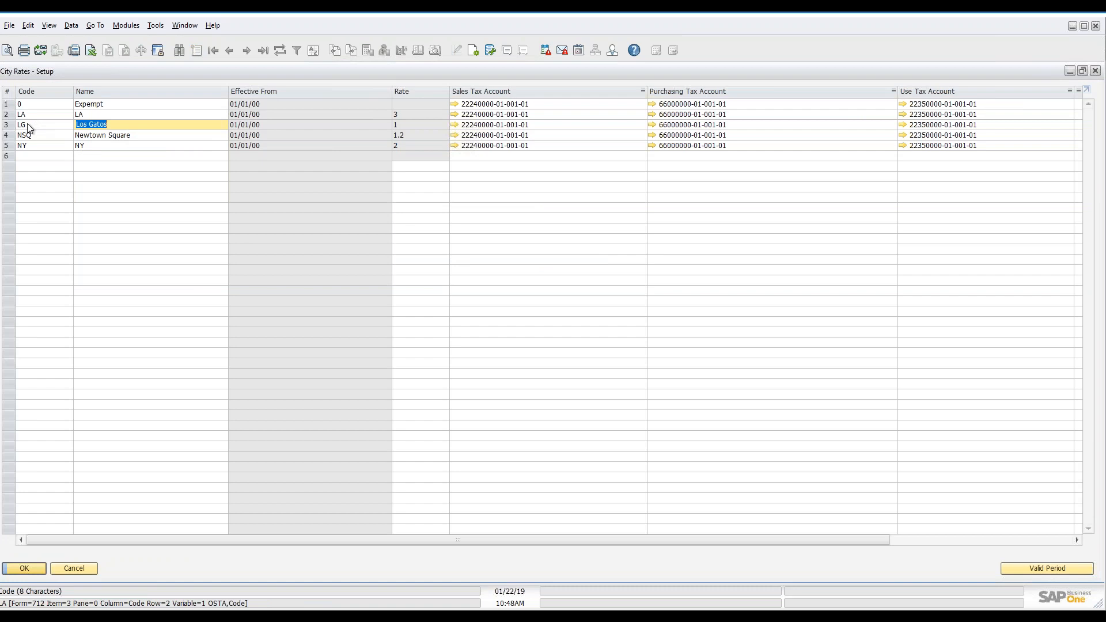
click(19, 156)
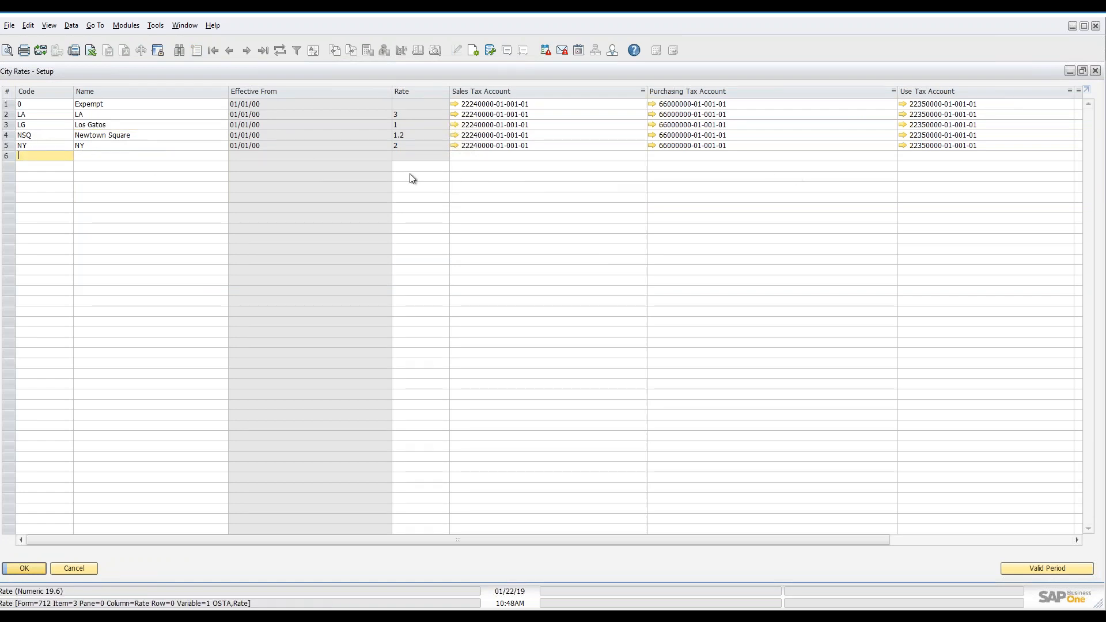
Close the City rates and both sales tax jurisdiction windows, and open the Sales Tax Codes setup.
click(1096, 72)
click(648, 251)
click(278, 316)
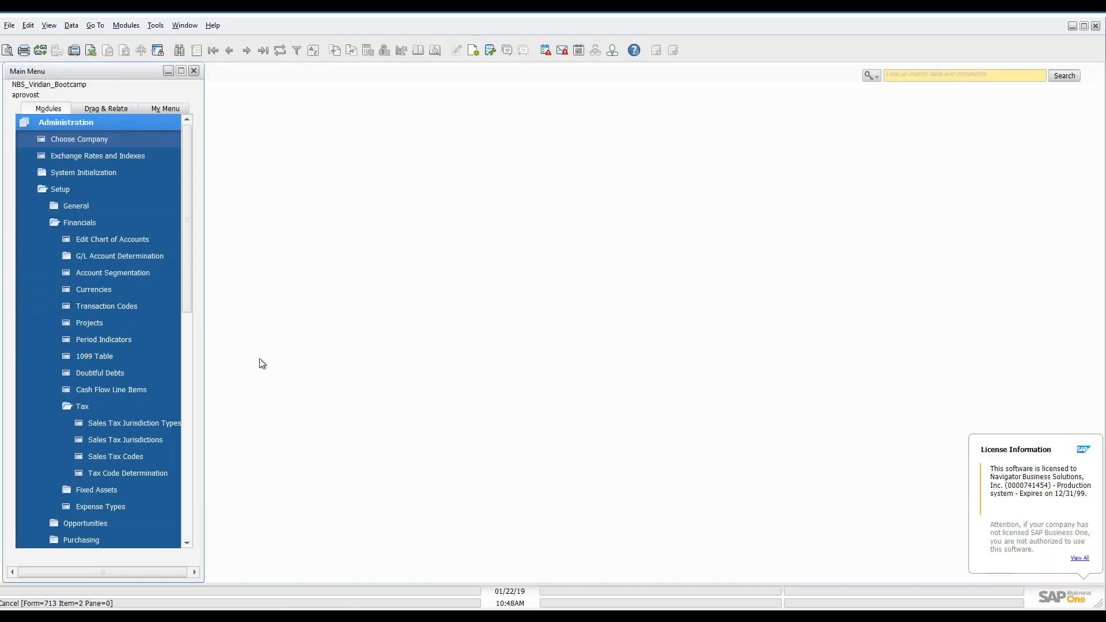
click(136, 457)
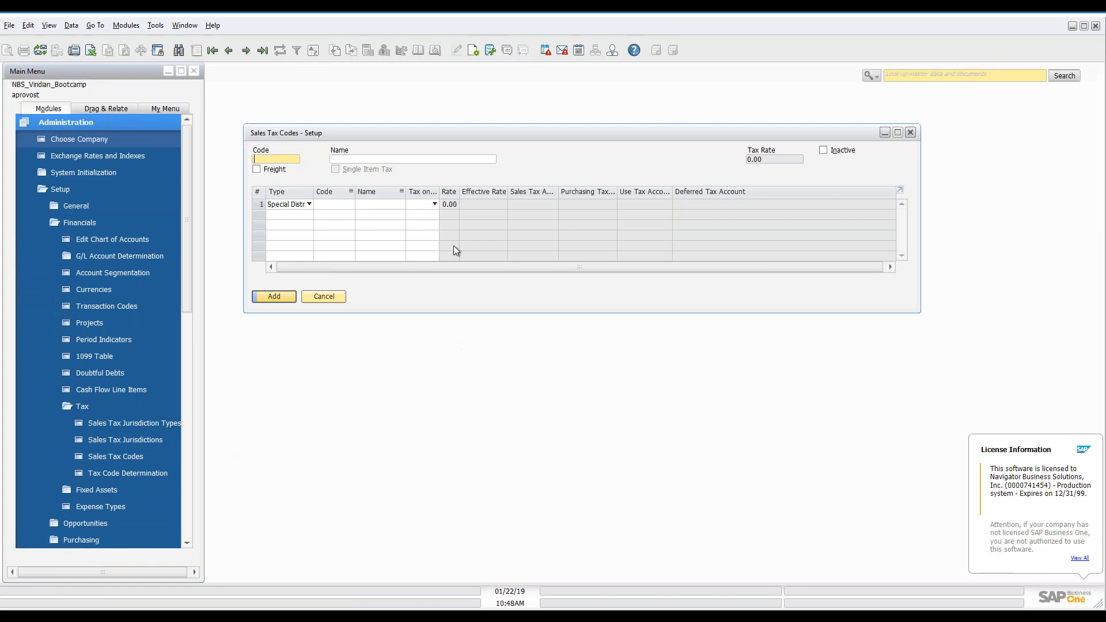
Review the existing sales tax codes one by one, from Accessories through Utah, and close the Sales Tax Codes setup.
drag(487, 312, 489, 402)
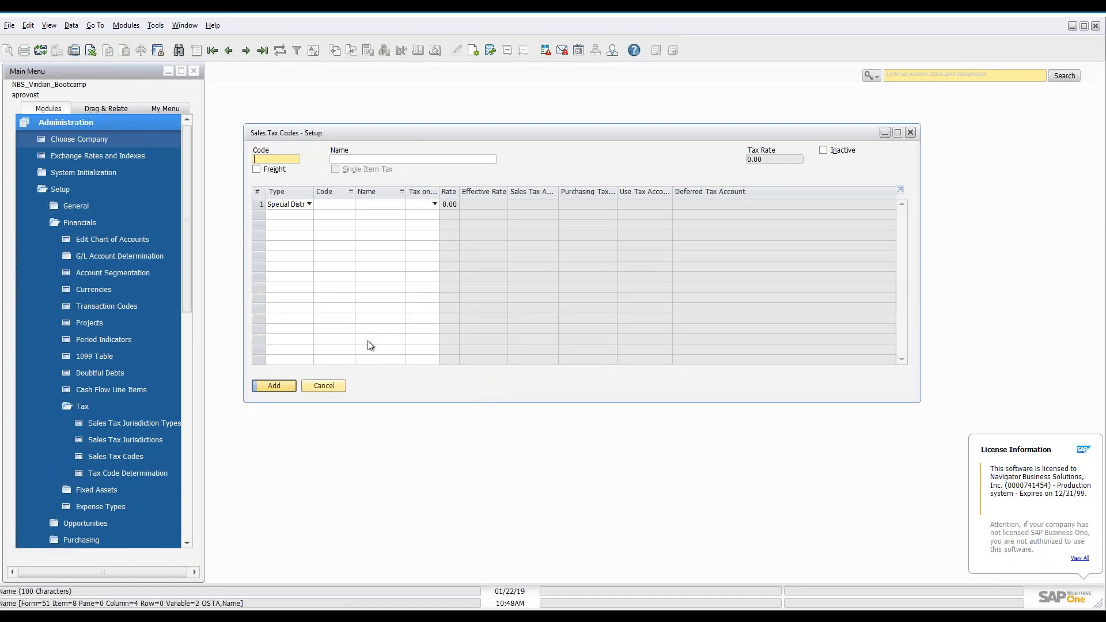
click(245, 52)
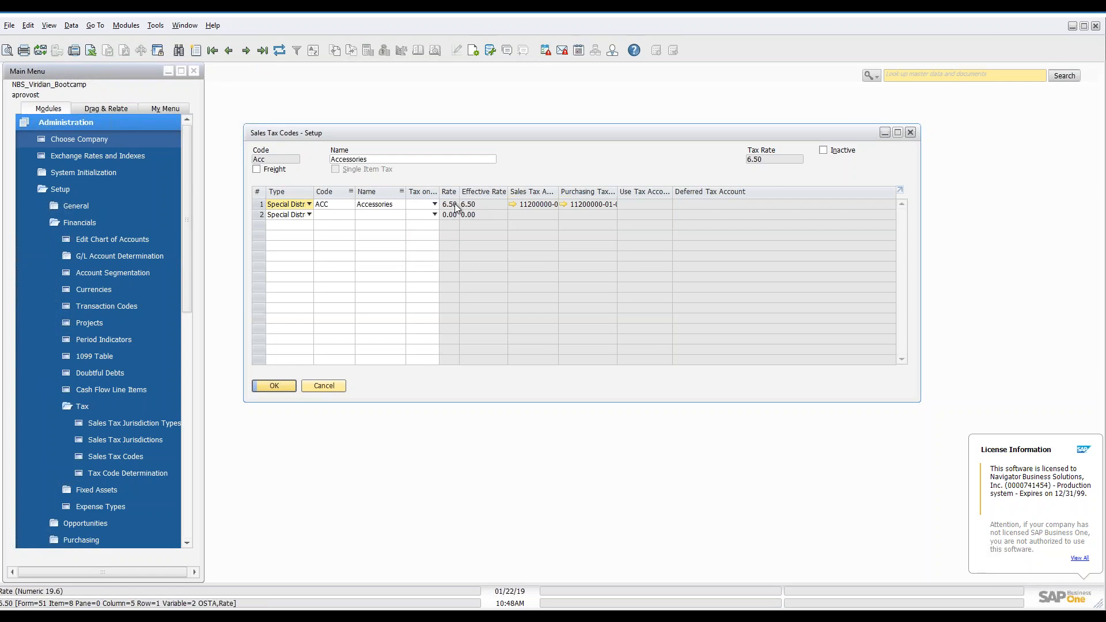
click(245, 52)
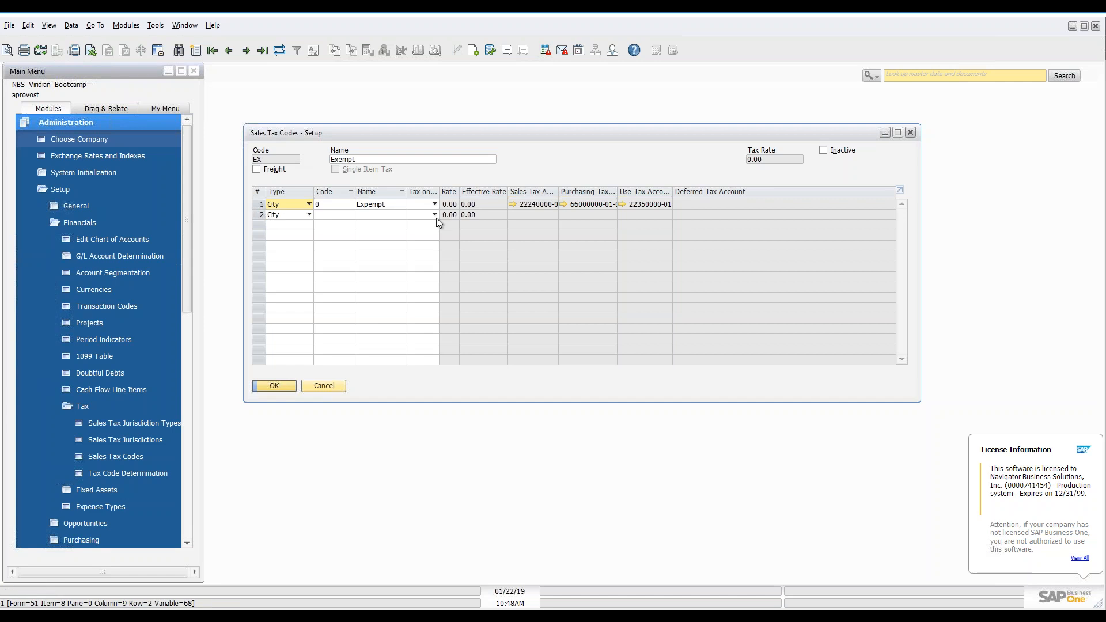
click(247, 50)
click(247, 50)
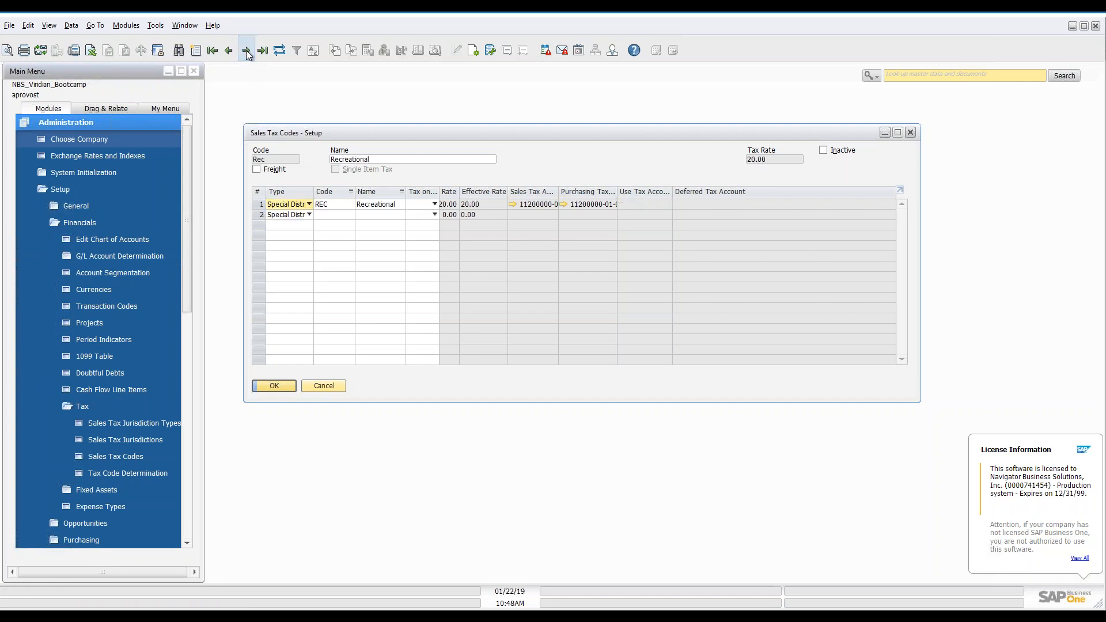
click(247, 51)
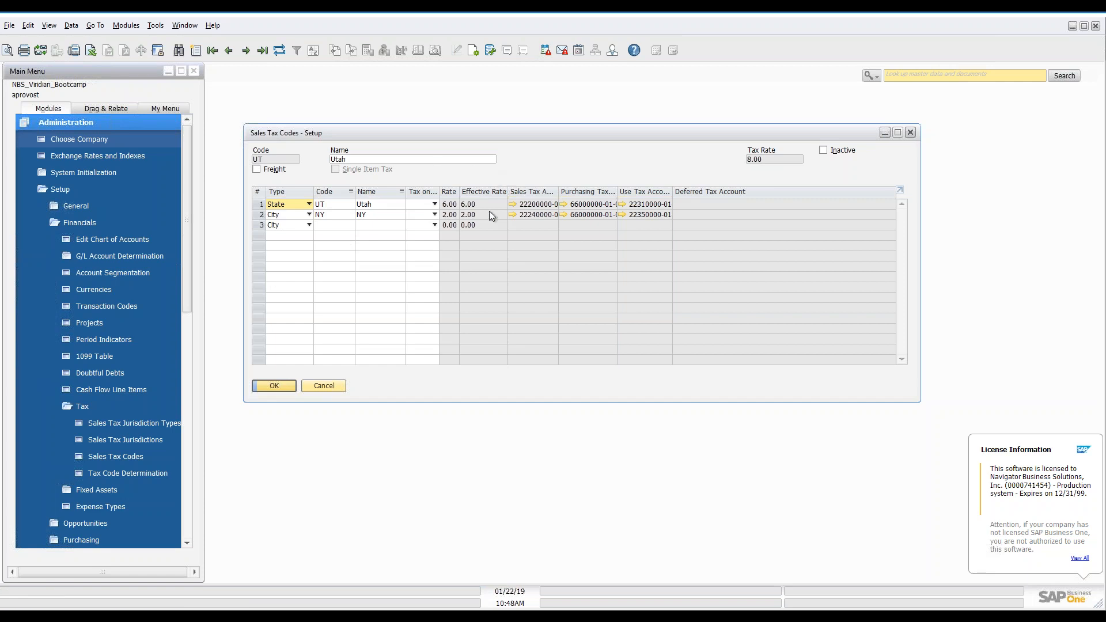
click(246, 50)
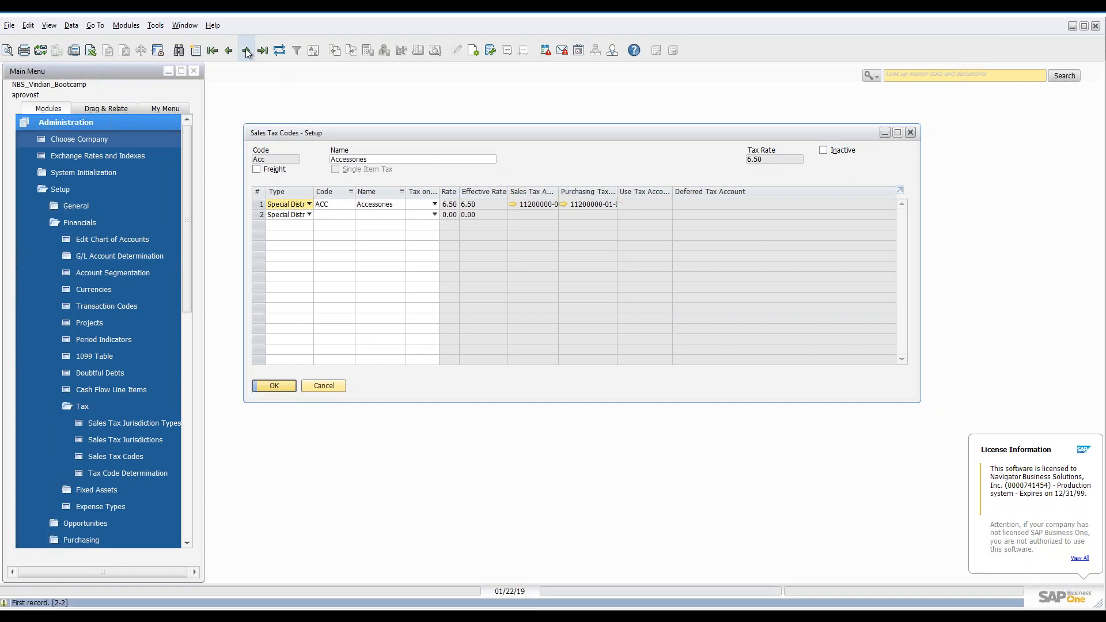
click(334, 386)
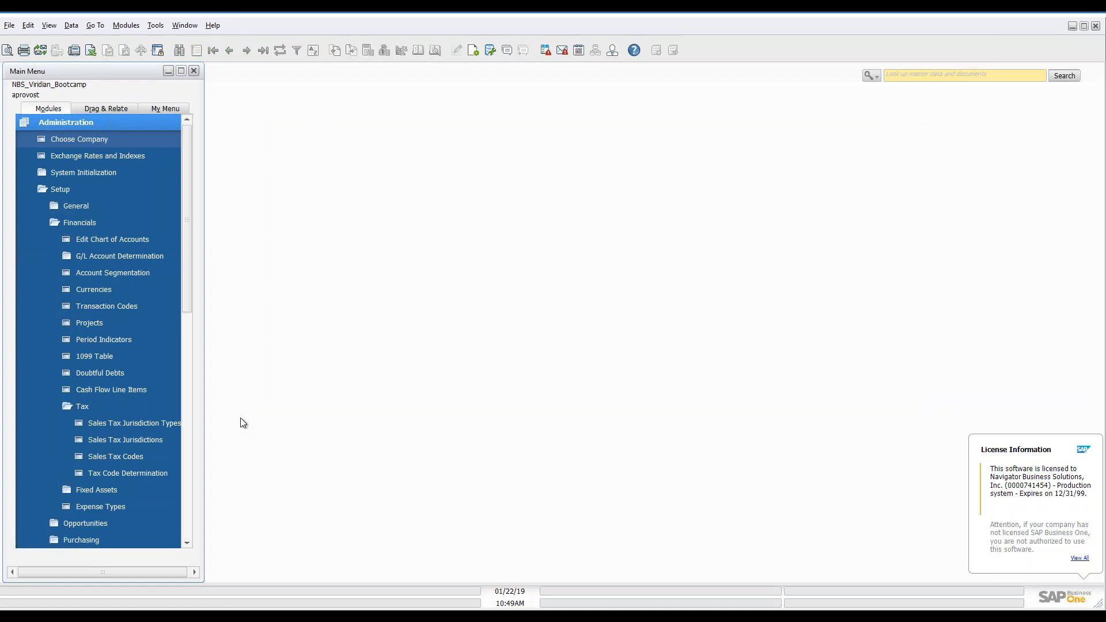
Open the Tax Code Determination setup and start a new rule with document type Item & Service and business area Purchase.
click(156, 471)
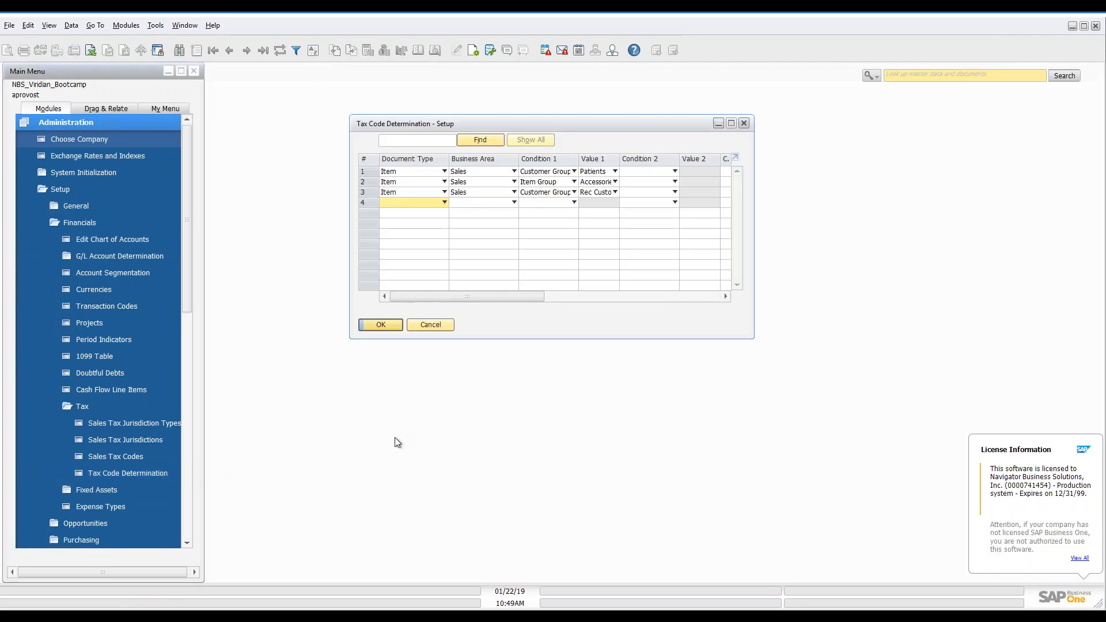
drag(754, 338, 933, 385)
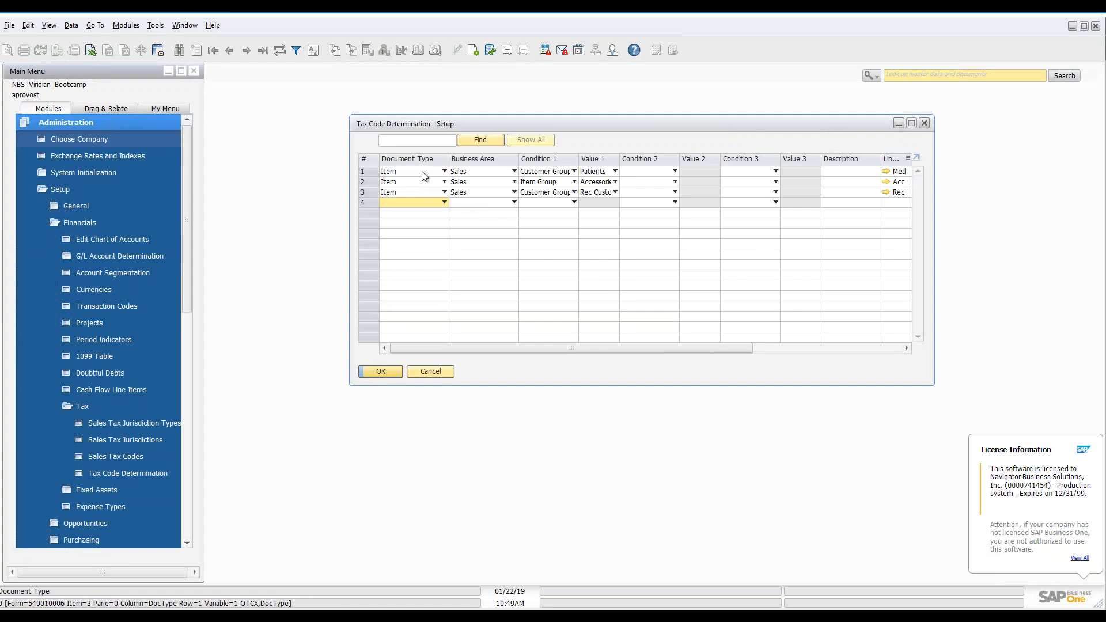
click(443, 203)
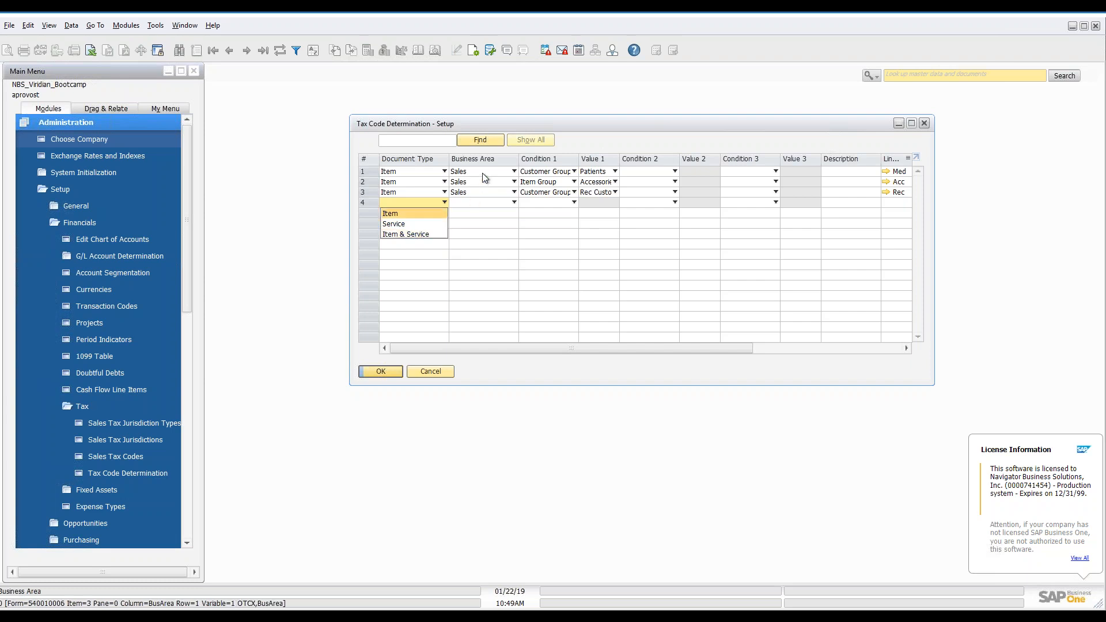
click(413, 233)
click(513, 202)
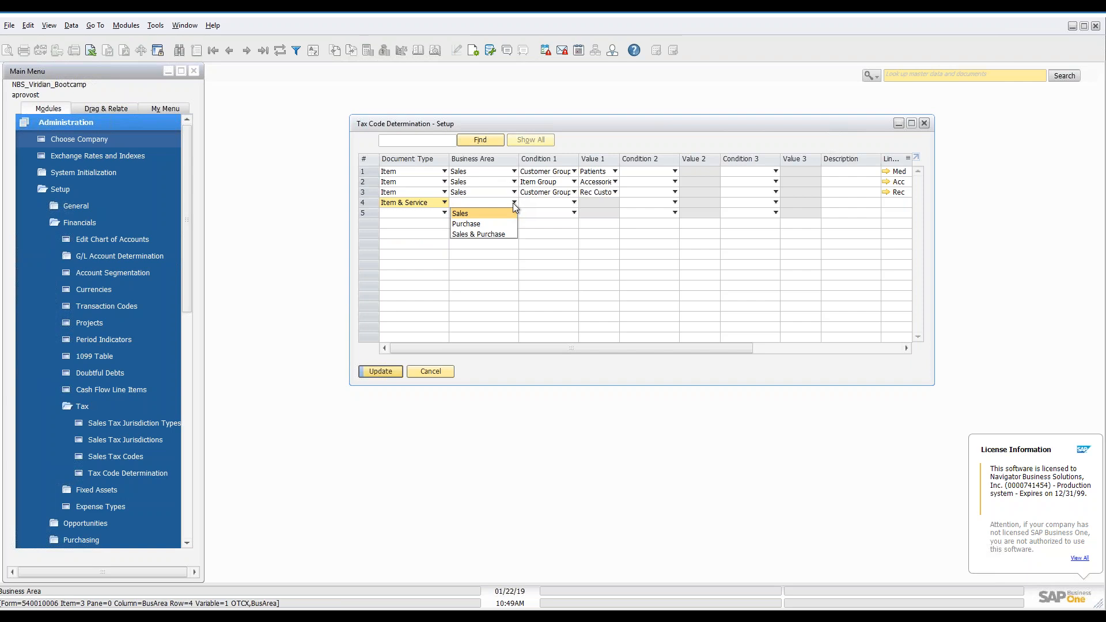
click(484, 223)
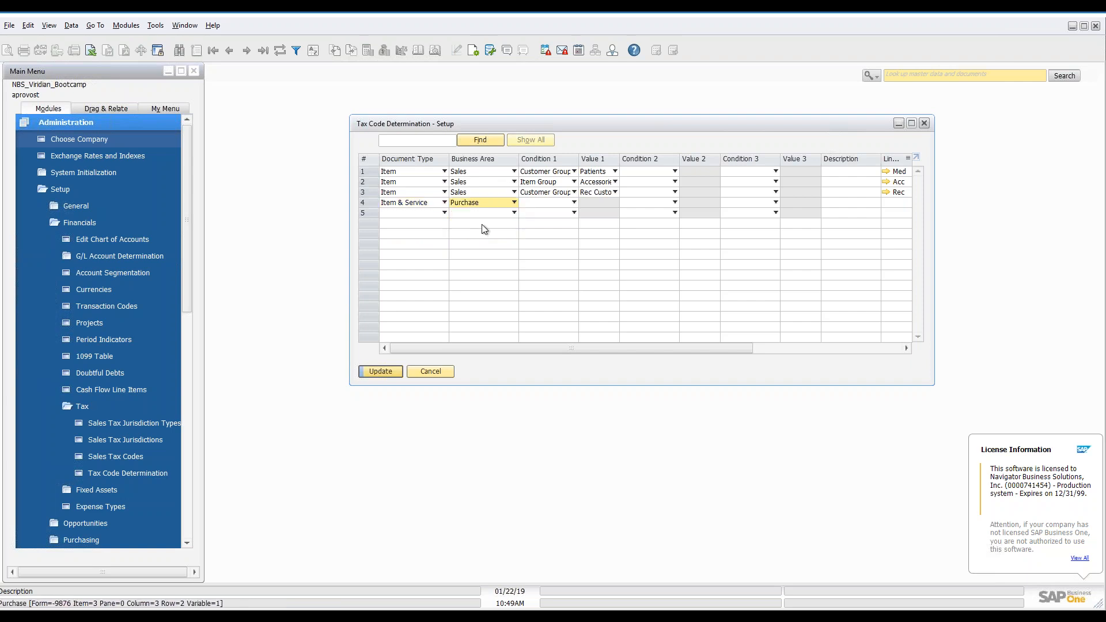
Set the new rule's first condition to Vendor Group with the value Labs.
click(574, 202)
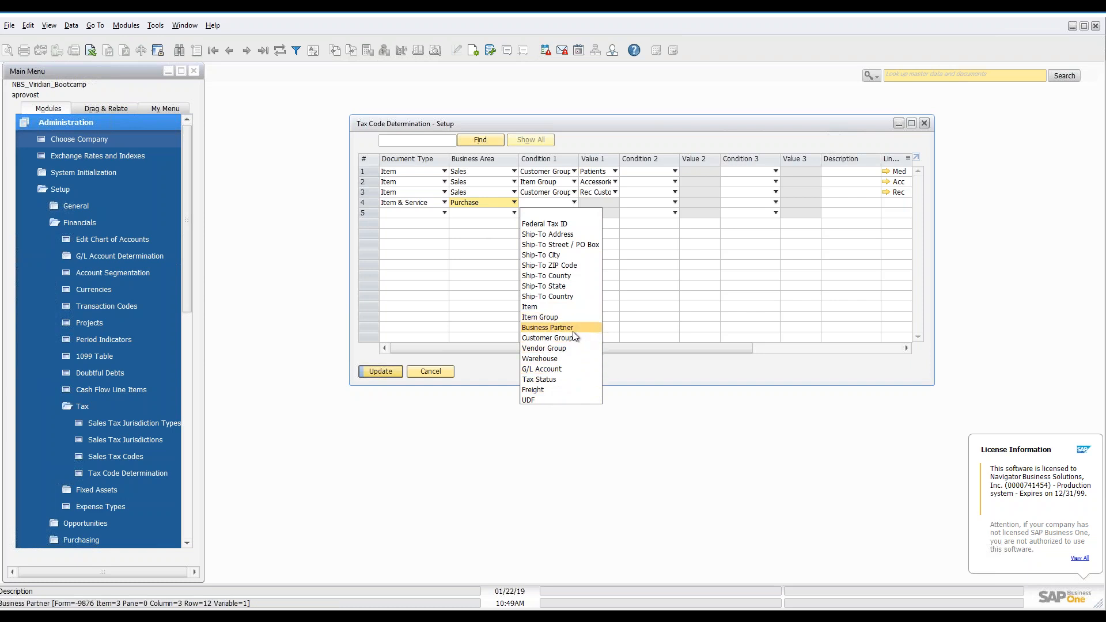
click(548, 348)
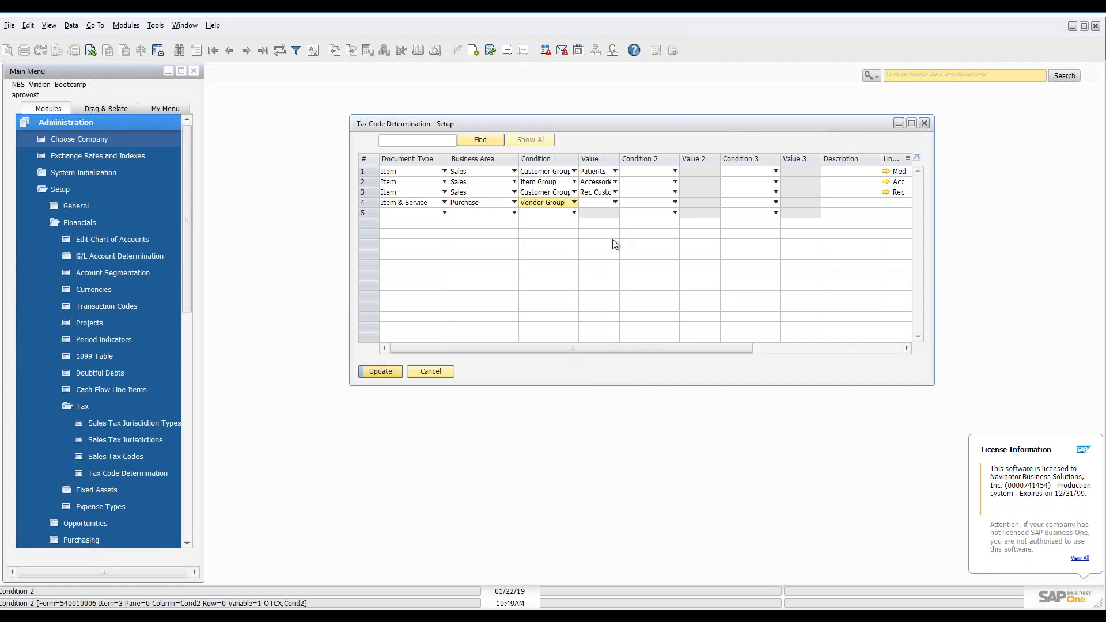
click(616, 202)
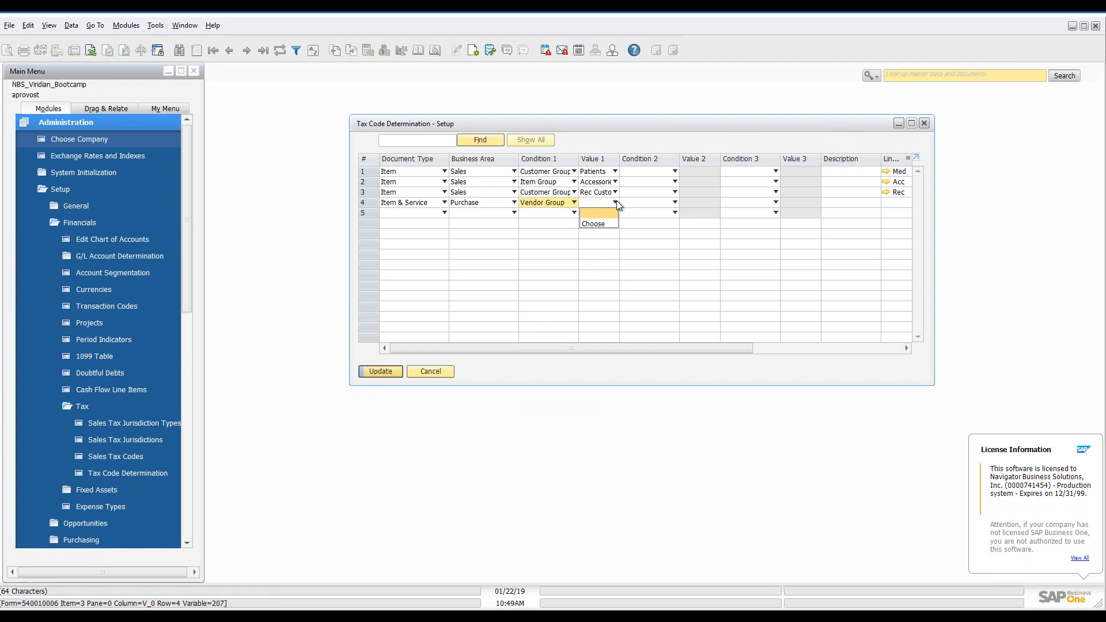
click(605, 223)
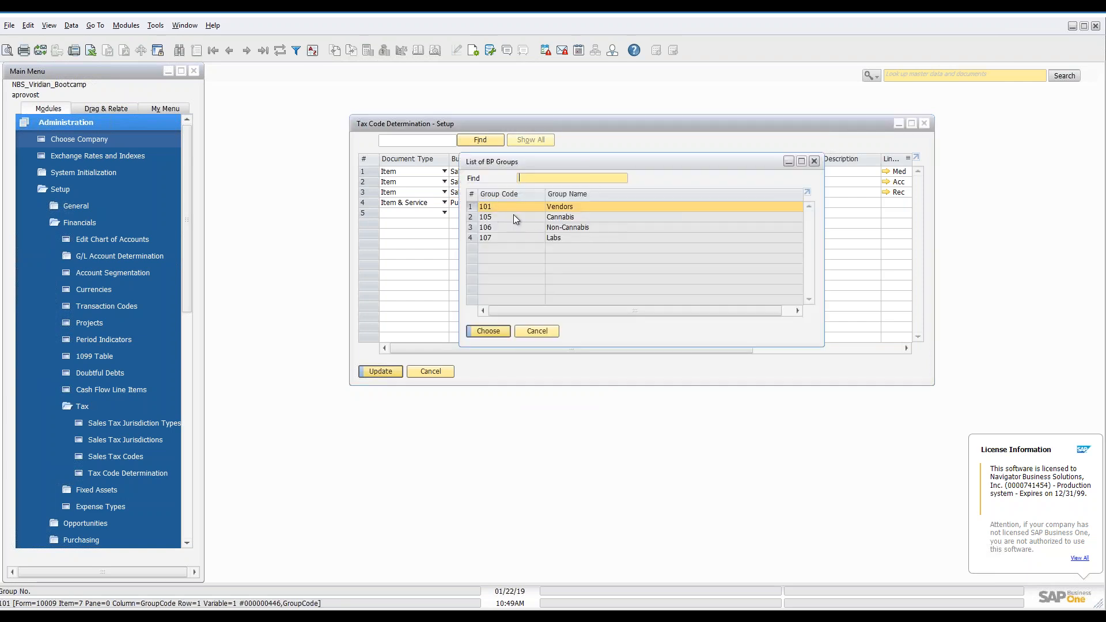
click(473, 237)
click(488, 331)
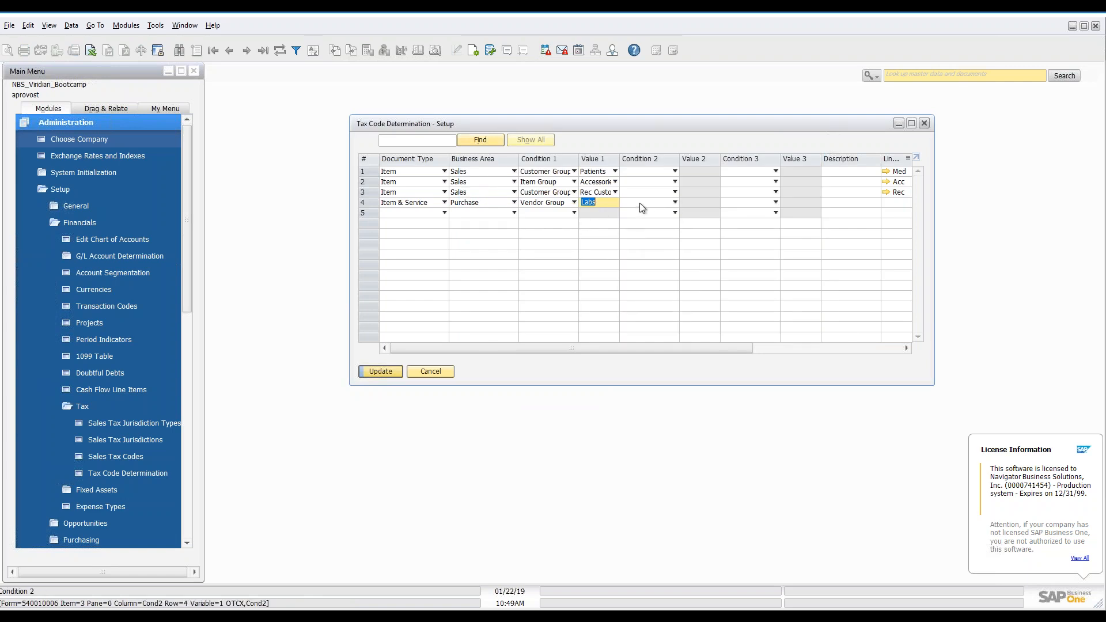
Assign line tax code UT to the Labs vendor group rule, and close the Tax Code Determination setup without saving.
click(675, 201)
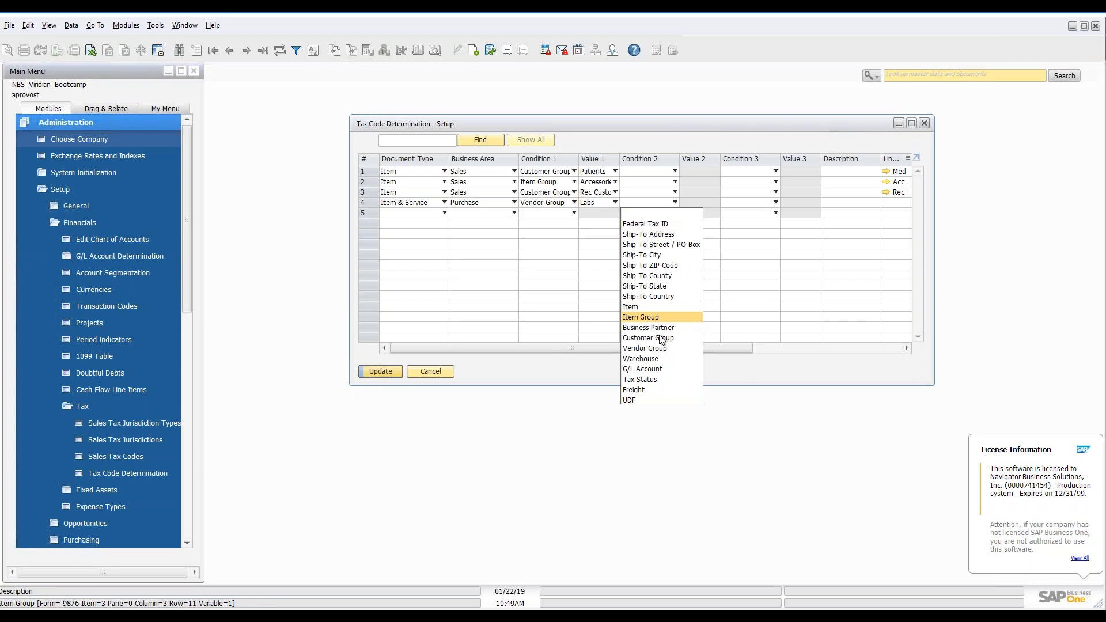
click(898, 203)
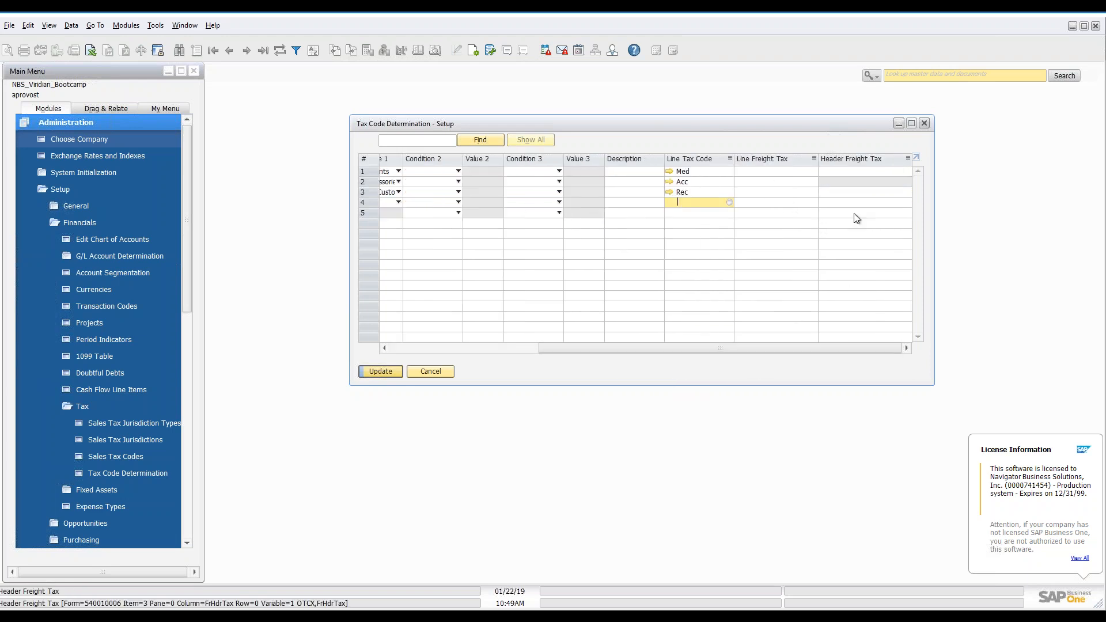
click(729, 202)
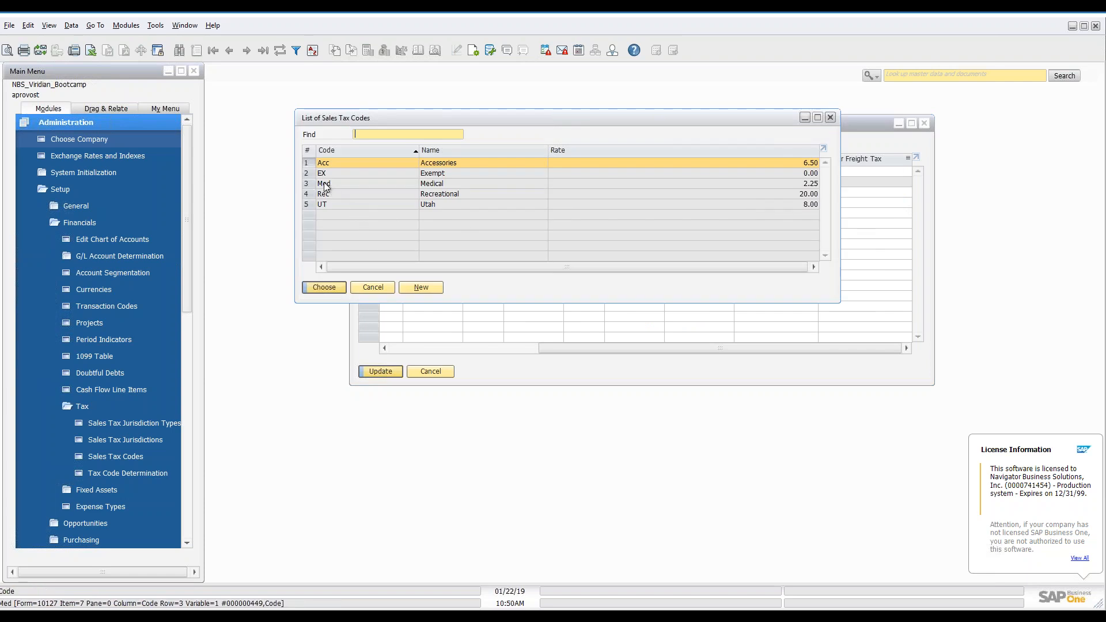
click(340, 203)
click(324, 286)
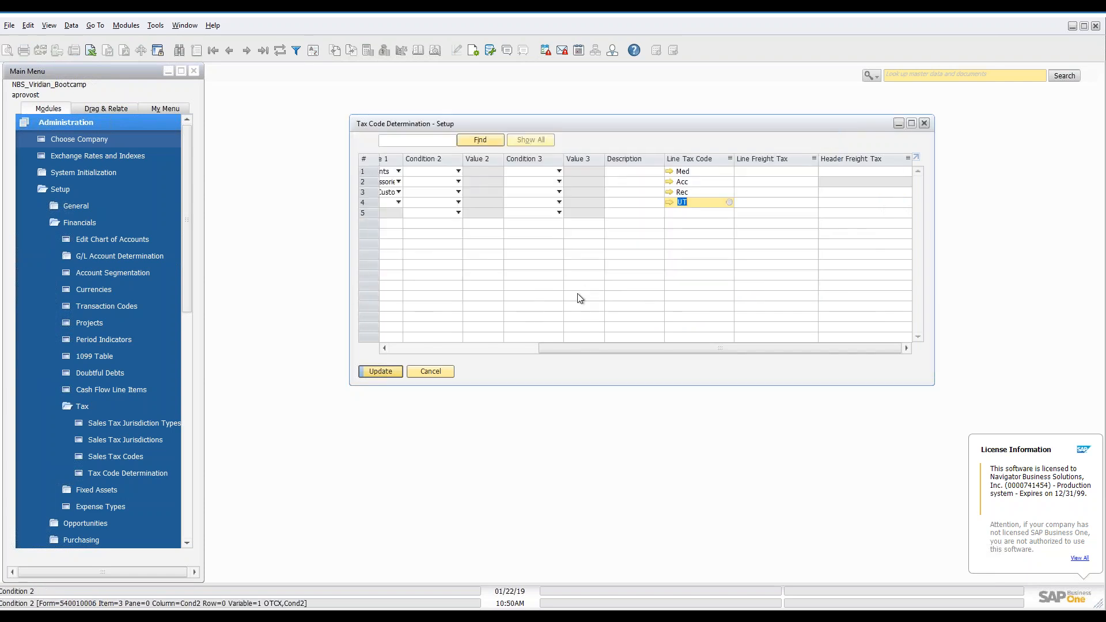
drag(658, 348, 434, 331)
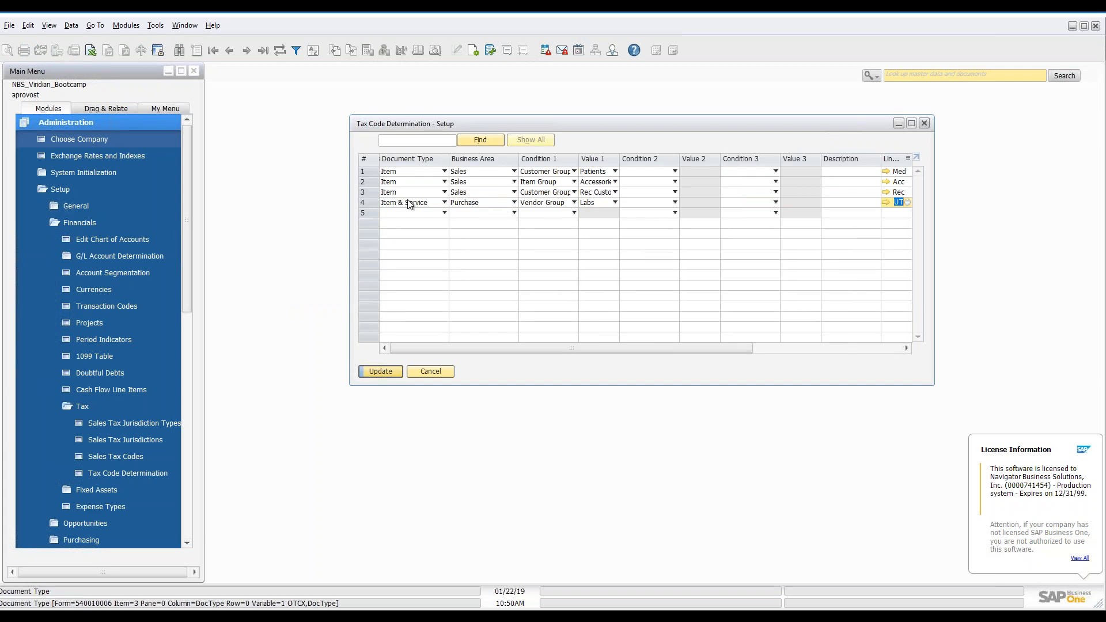
click(438, 372)
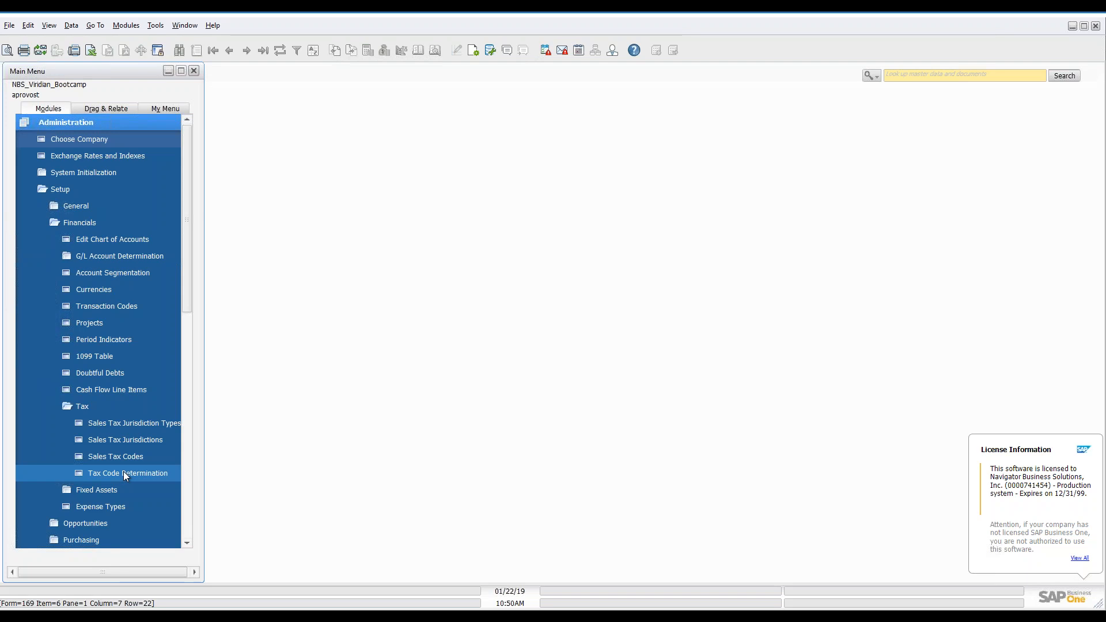
click(129, 412)
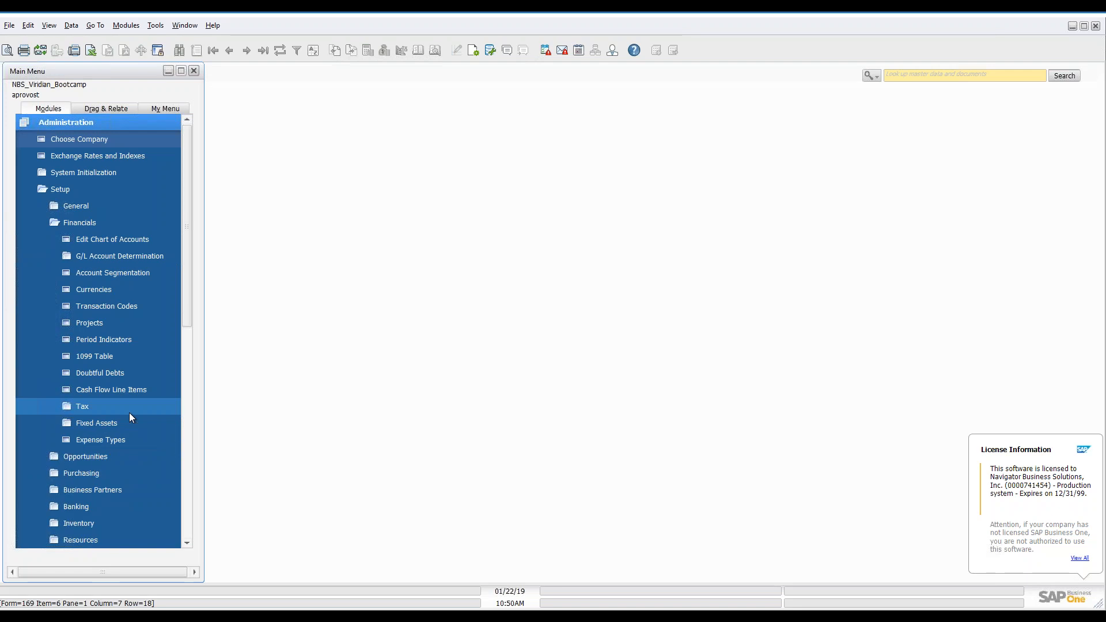
click(95, 407)
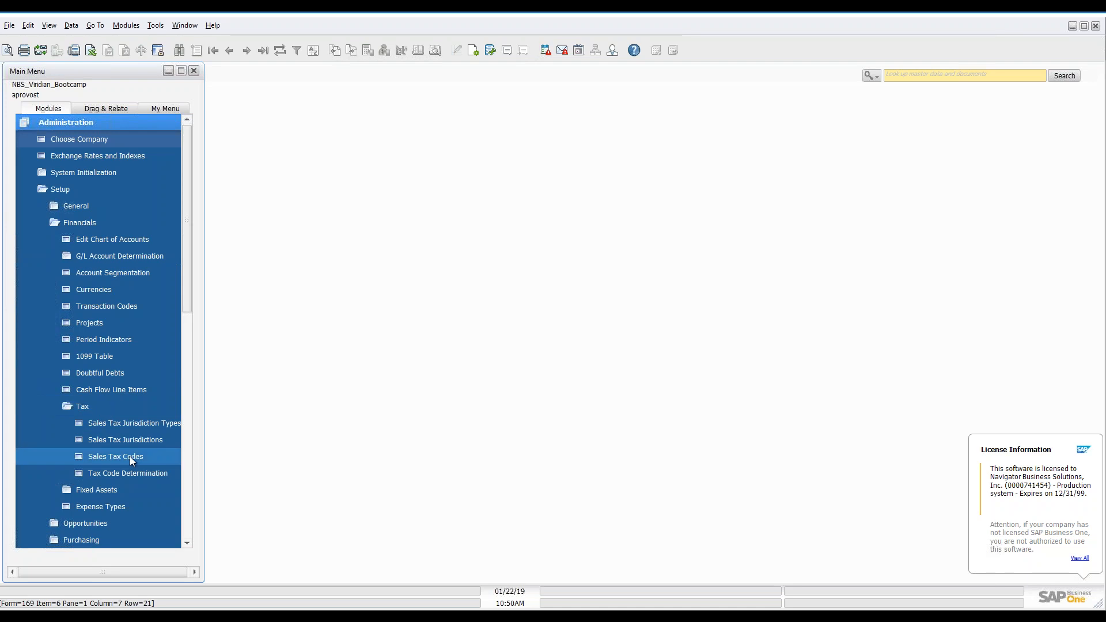
click(116, 406)
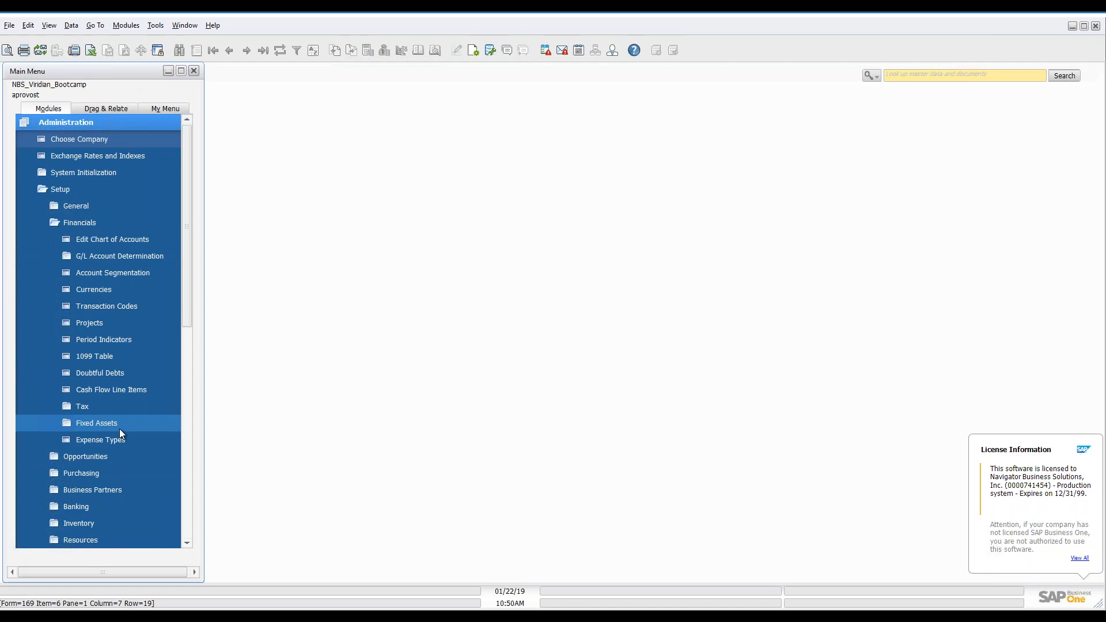
Open the Banks and House Bank Accounts setups for Banking, and arrange the two windows so both lists are readable.
click(74, 223)
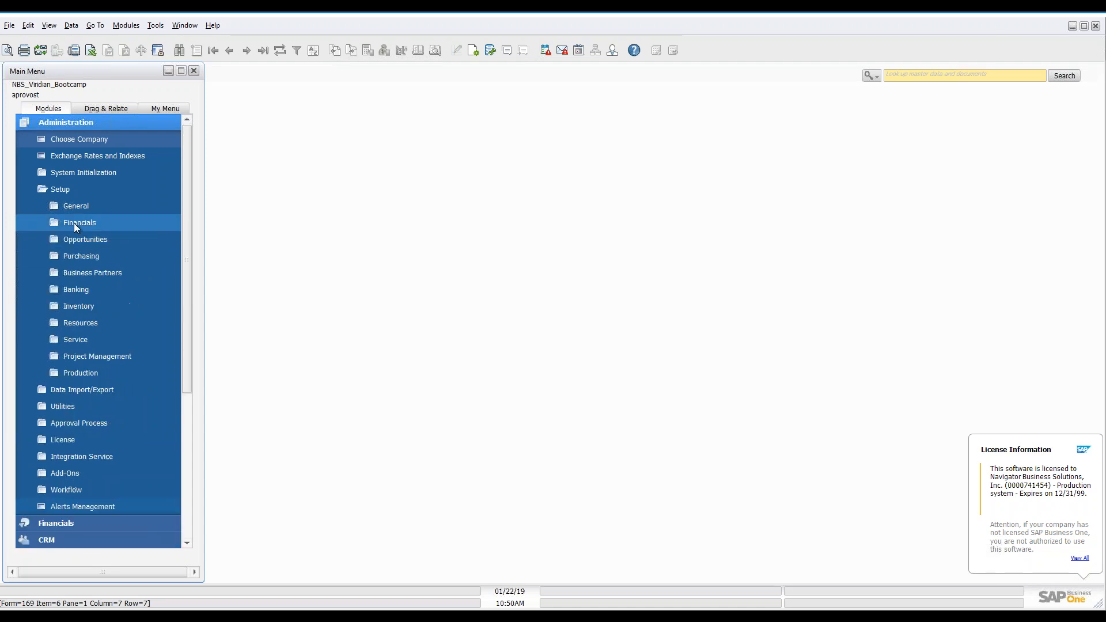
click(90, 293)
click(95, 305)
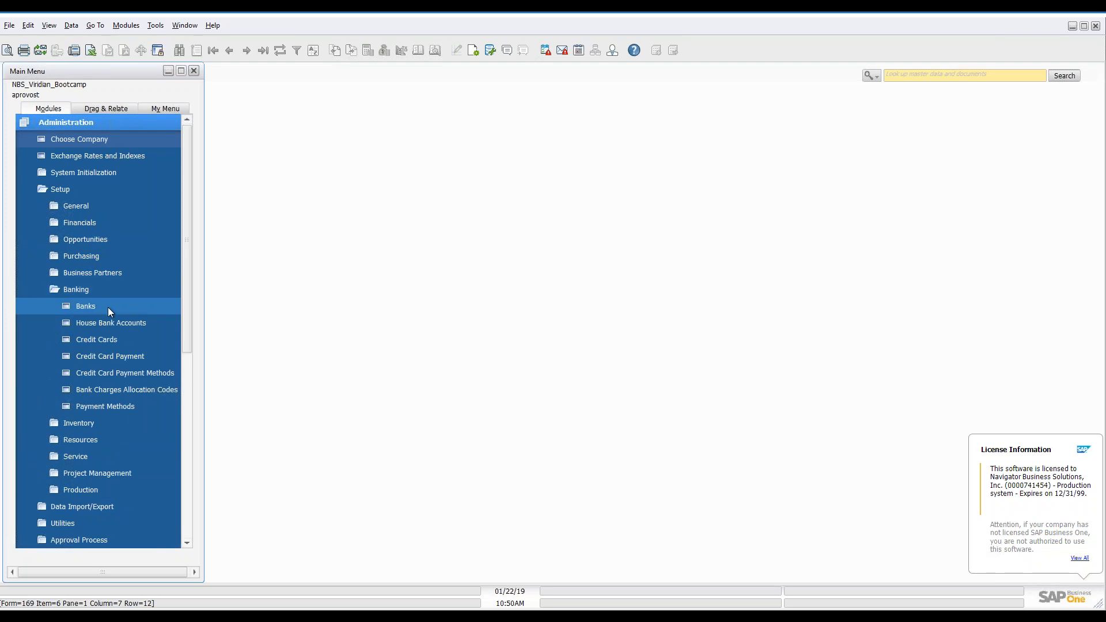
click(118, 323)
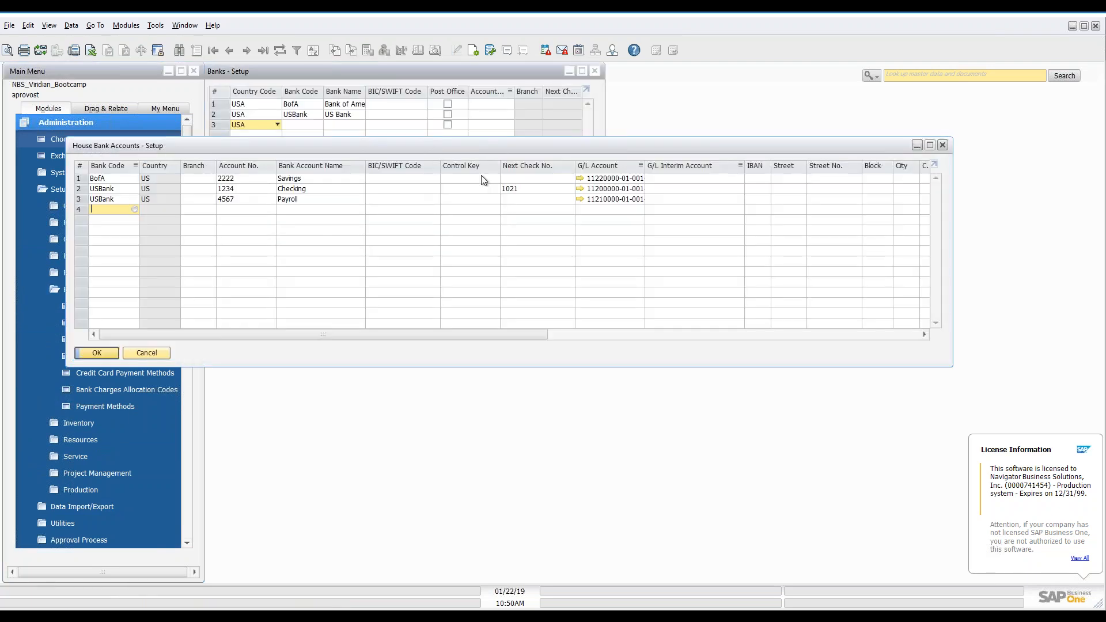
drag(433, 150, 642, 255)
drag(377, 77, 318, 82)
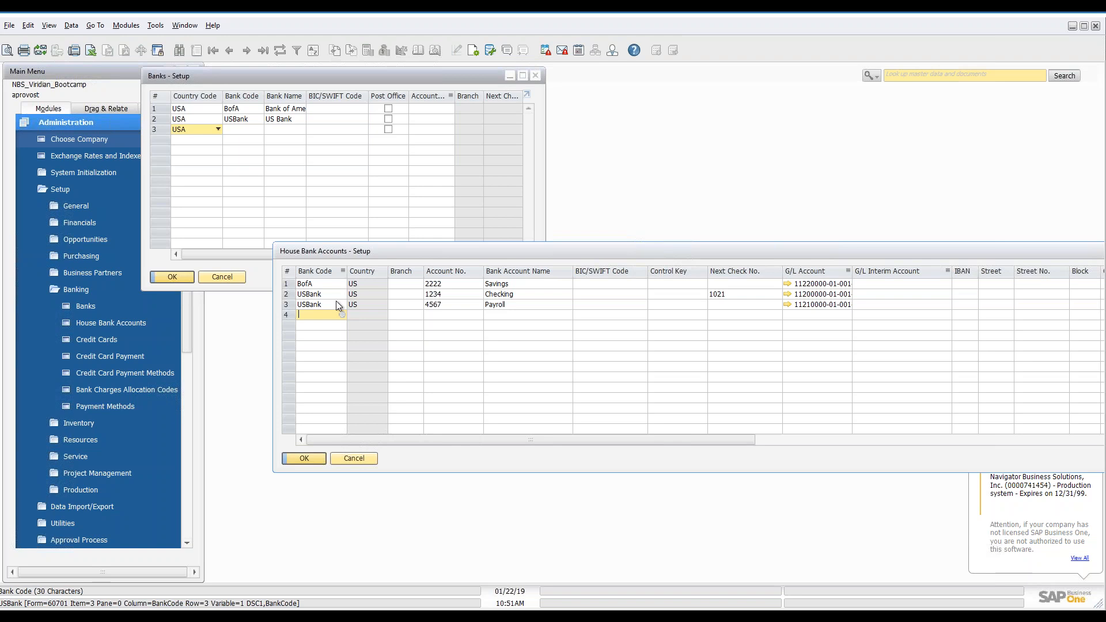
Review the Savings and Checking house bank accounts, including the Checking account's next check number and G/L account.
click(286, 284)
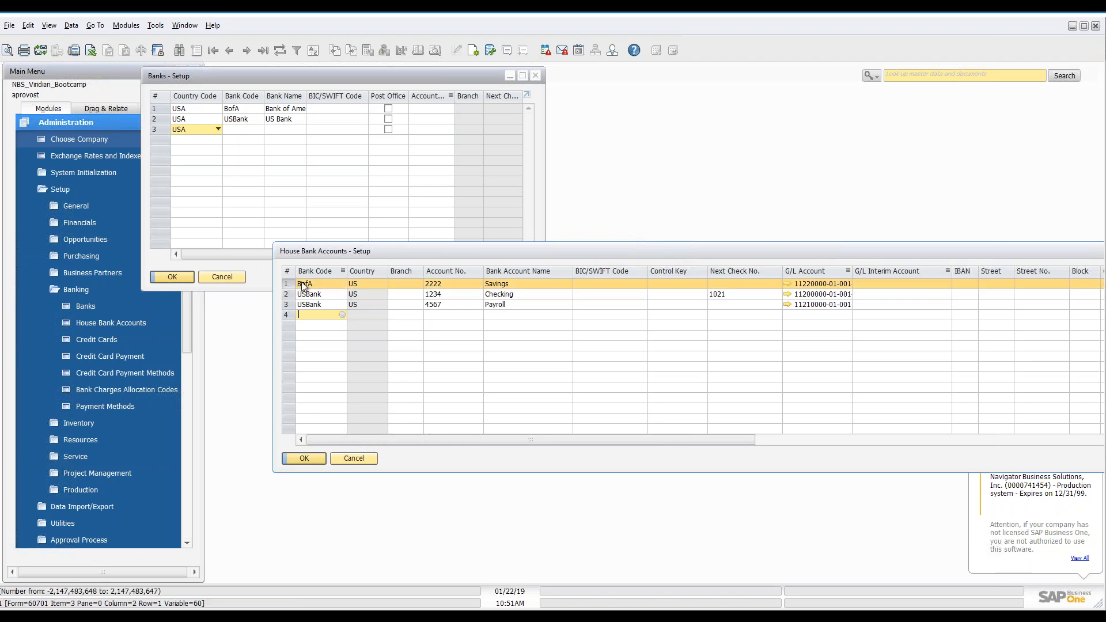
double_click(497, 285)
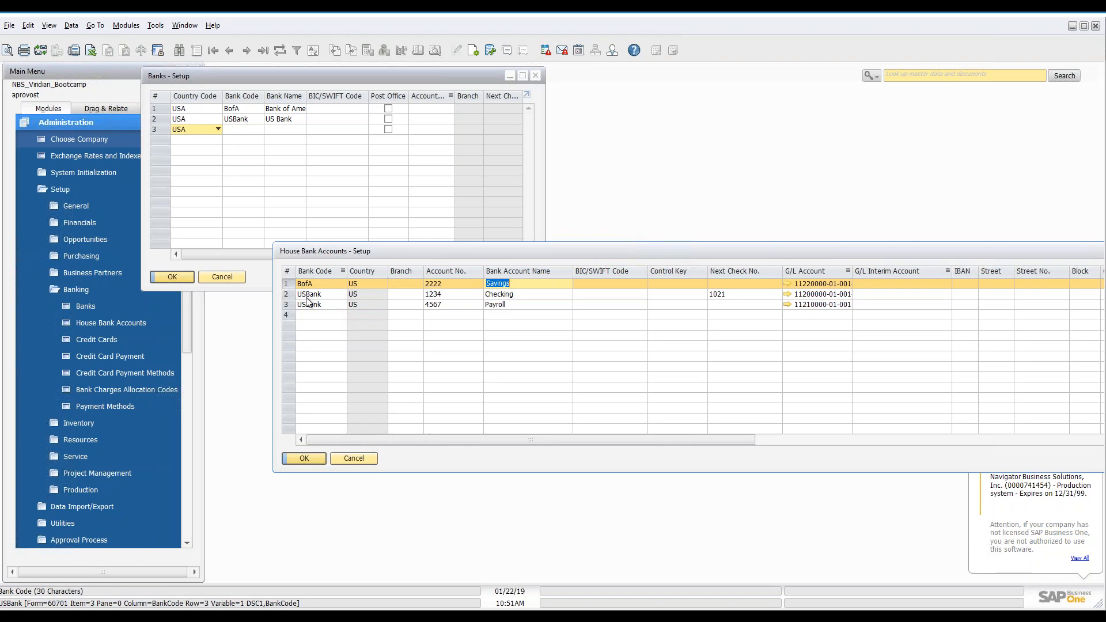
click(290, 295)
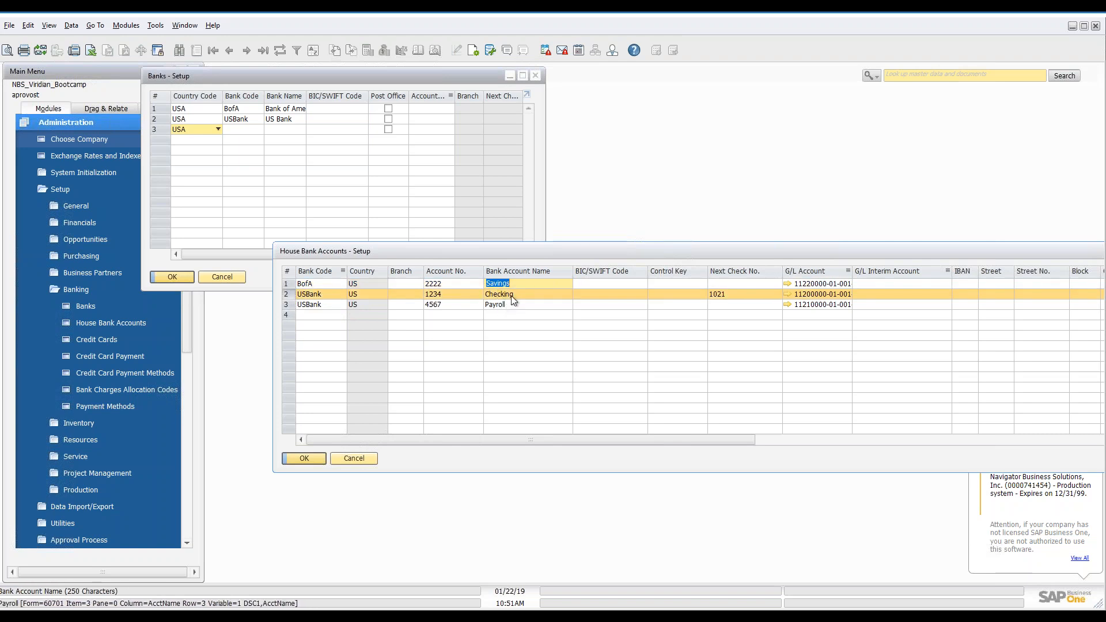
drag(804, 251, 657, 258)
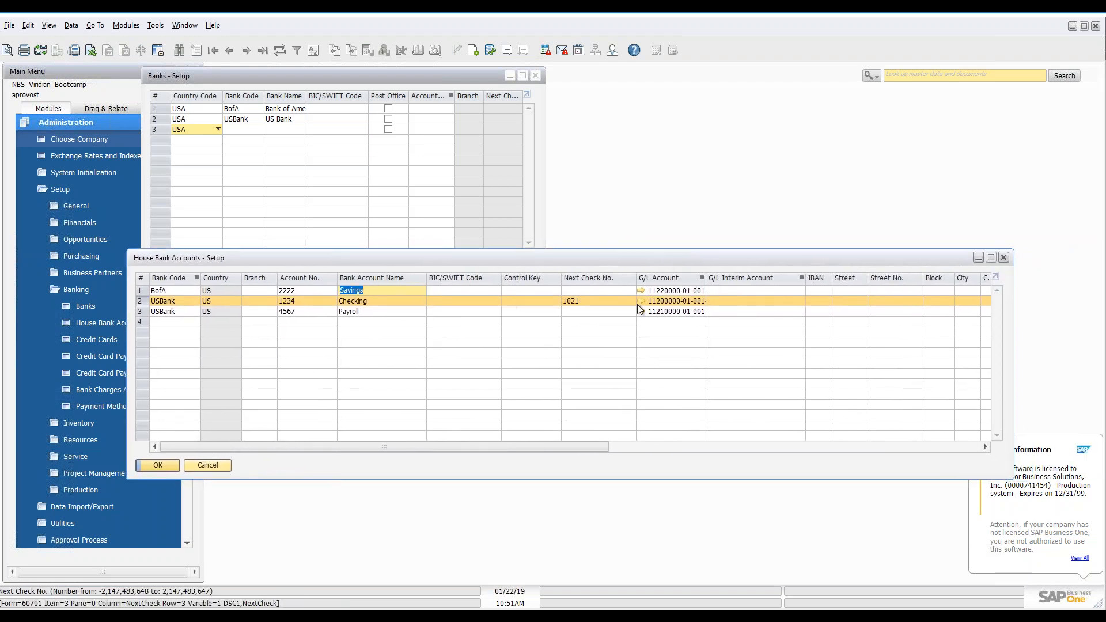
click(699, 301)
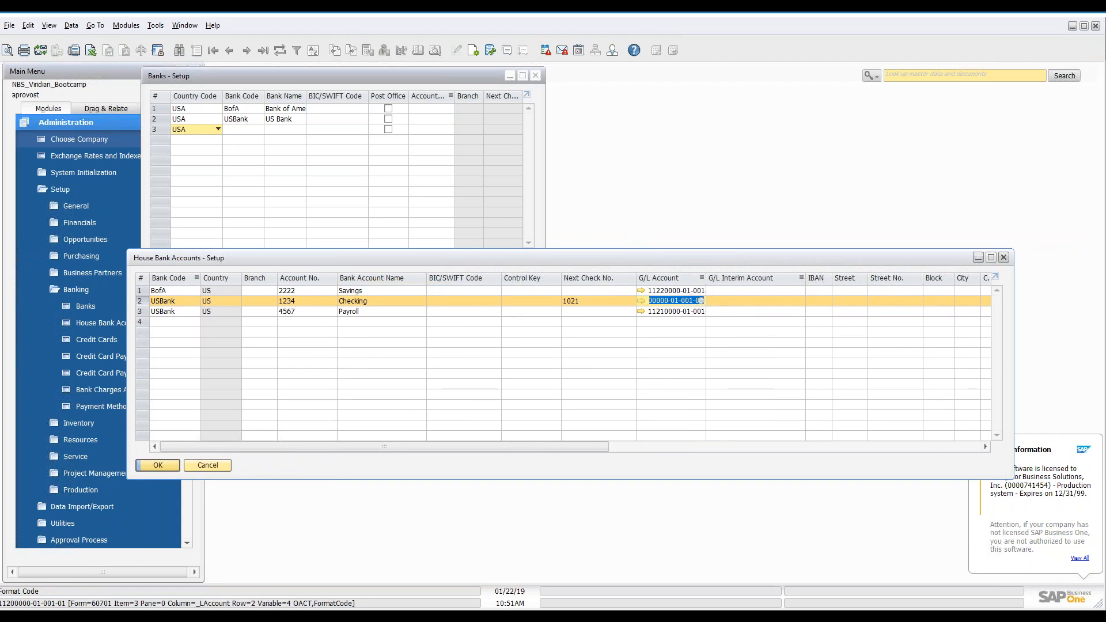
Inspect the G/L accounts linked to the Checking and Savings house bank accounts in the Chart of Accounts, closing it after each.
click(641, 301)
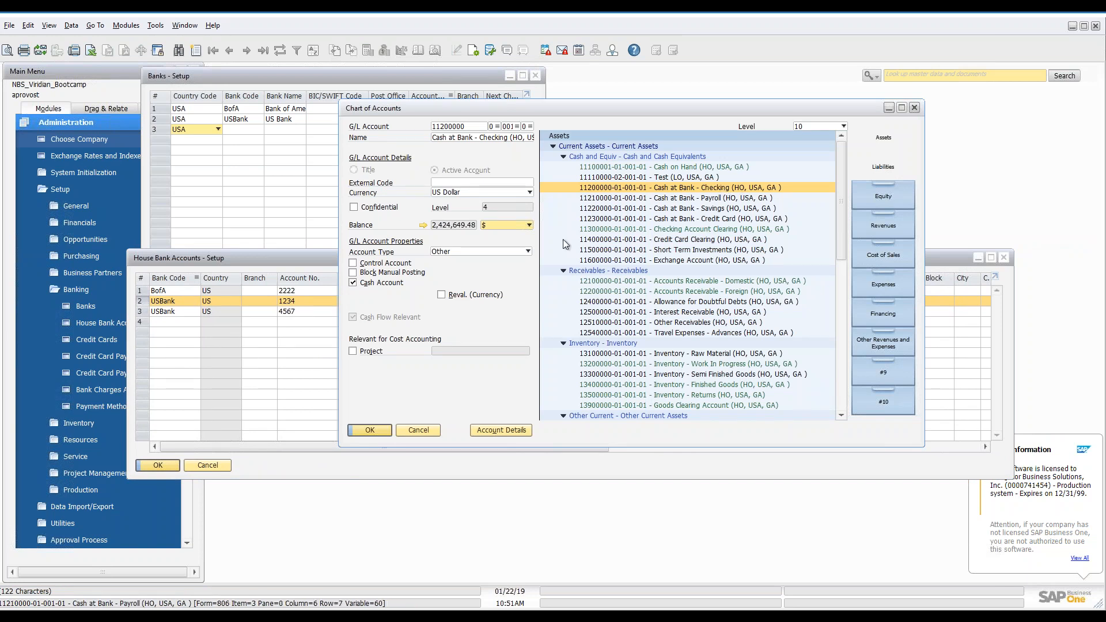
drag(571, 111, 732, 139)
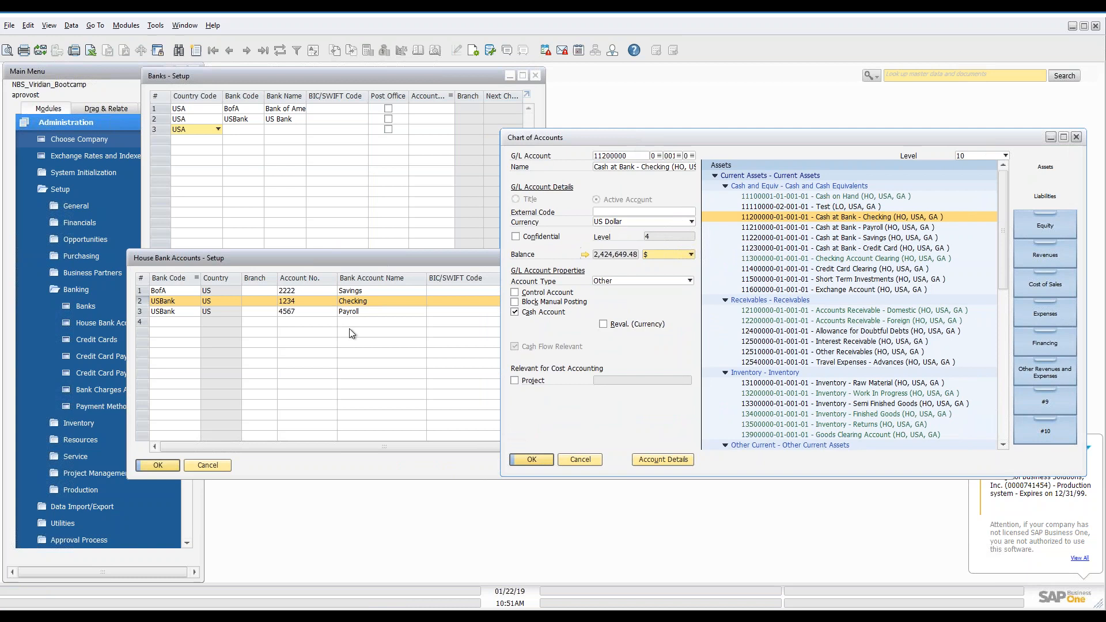
click(578, 459)
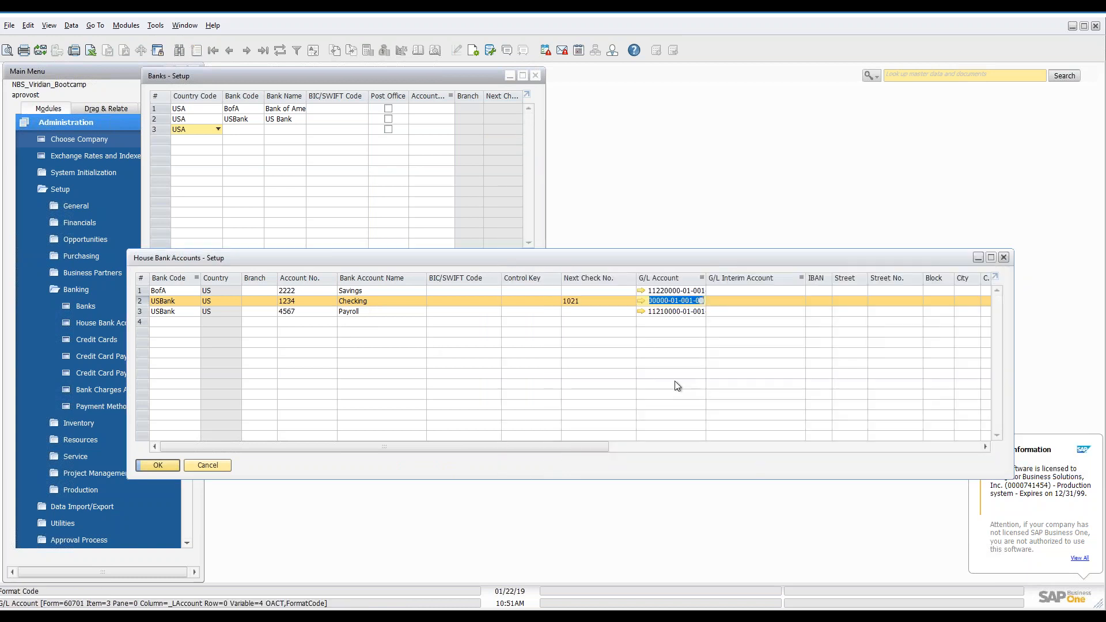
click(641, 291)
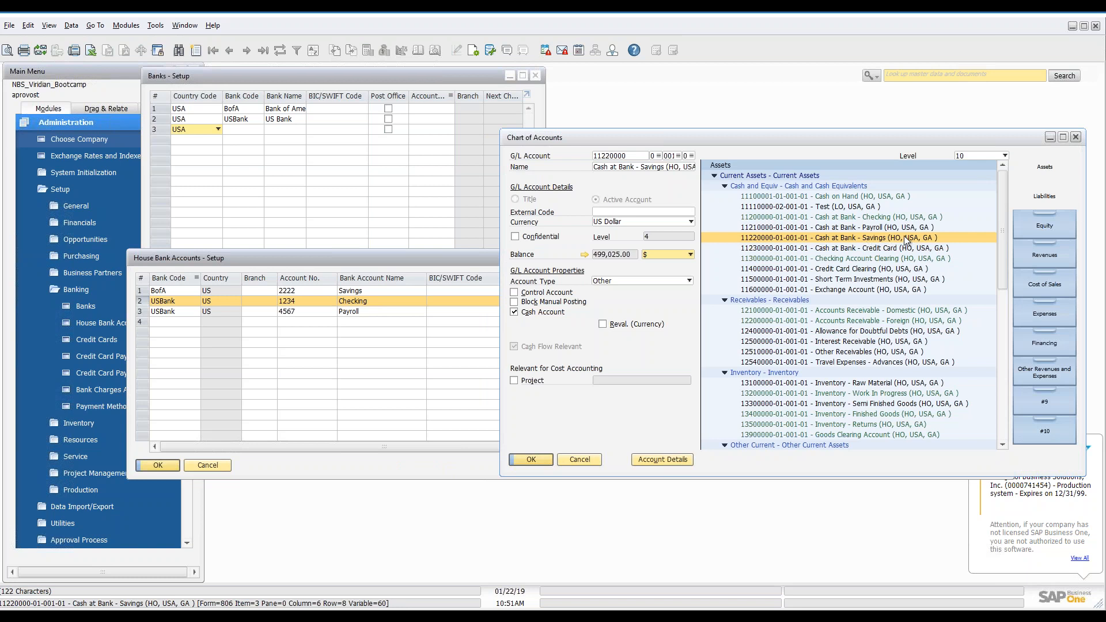
click(580, 459)
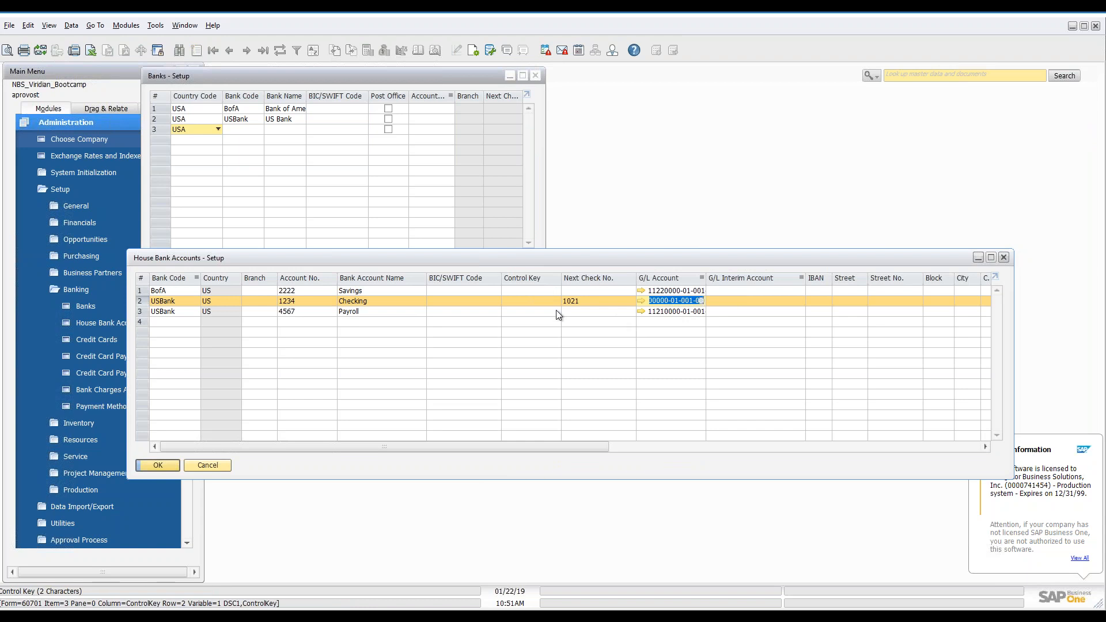
Review the check template options and remaining columns of the house bank accounts, and close both the House Bank Accounts and Banks setups.
drag(583, 447, 1007, 444)
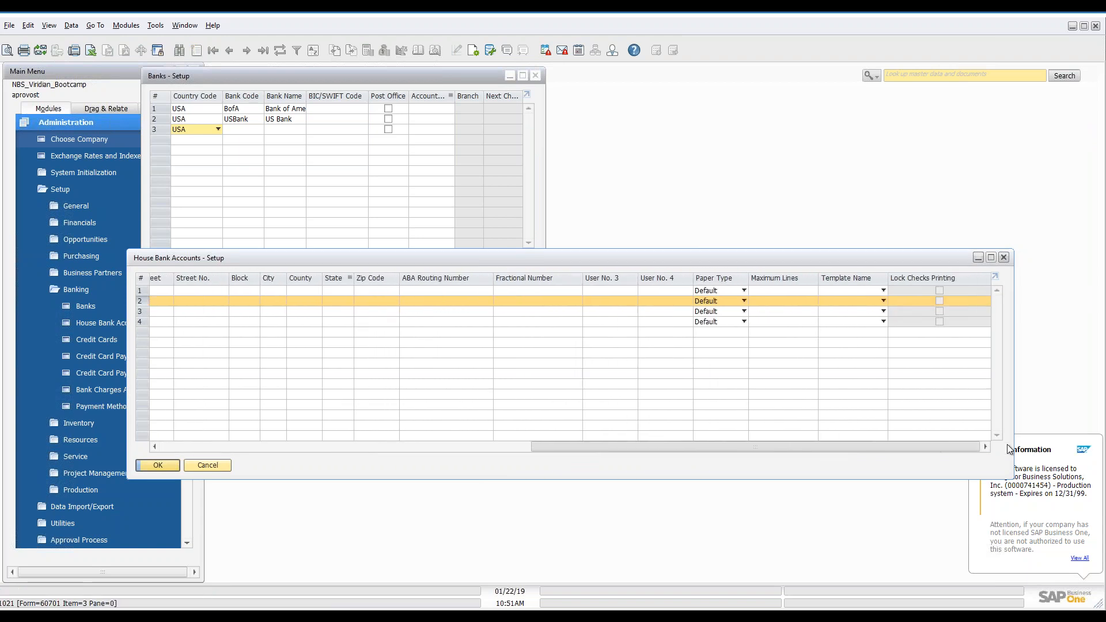
click(883, 290)
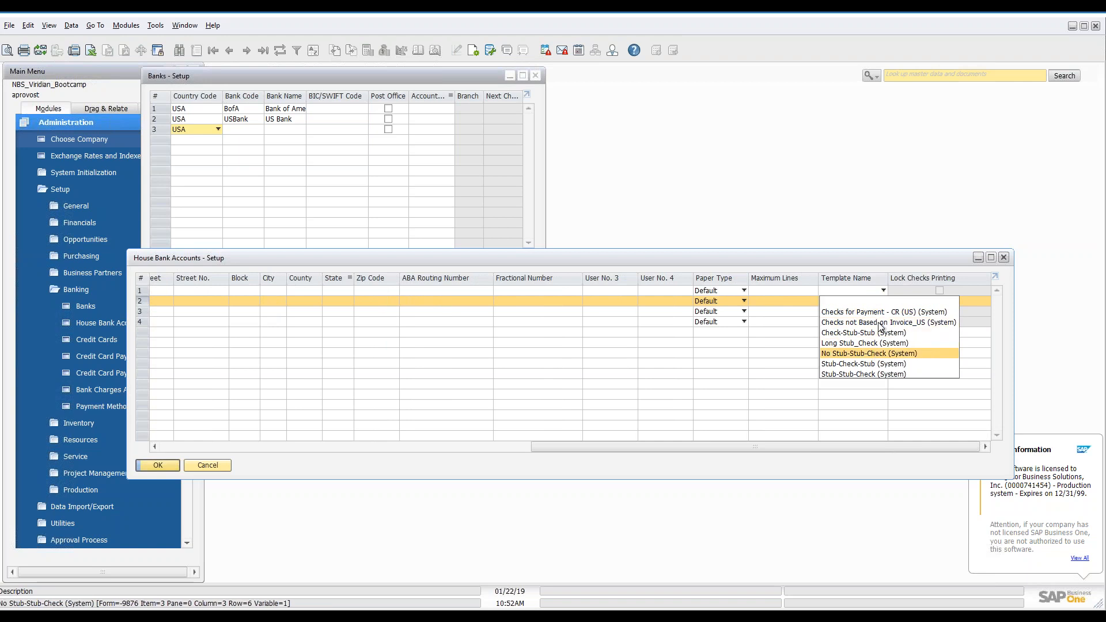
click(871, 289)
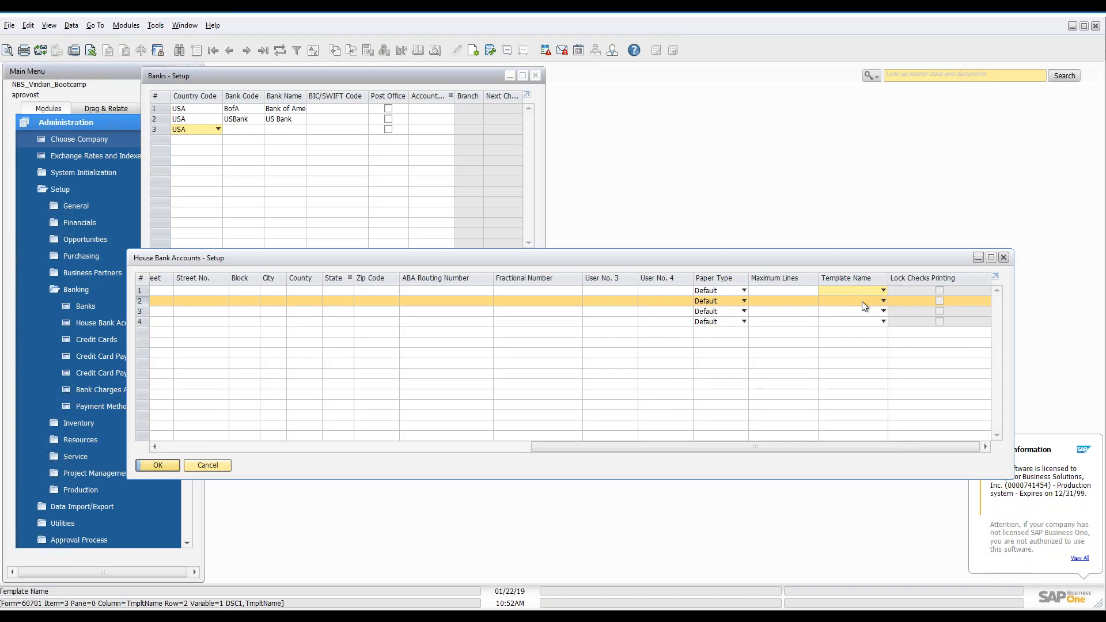
click(863, 305)
click(863, 306)
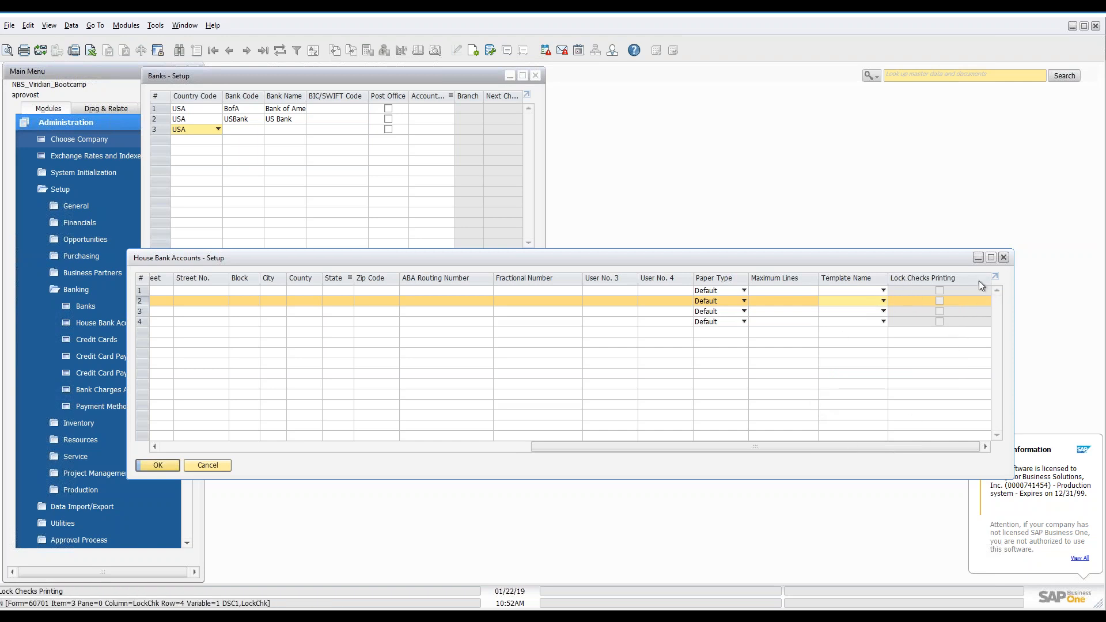
drag(900, 450, 203, 453)
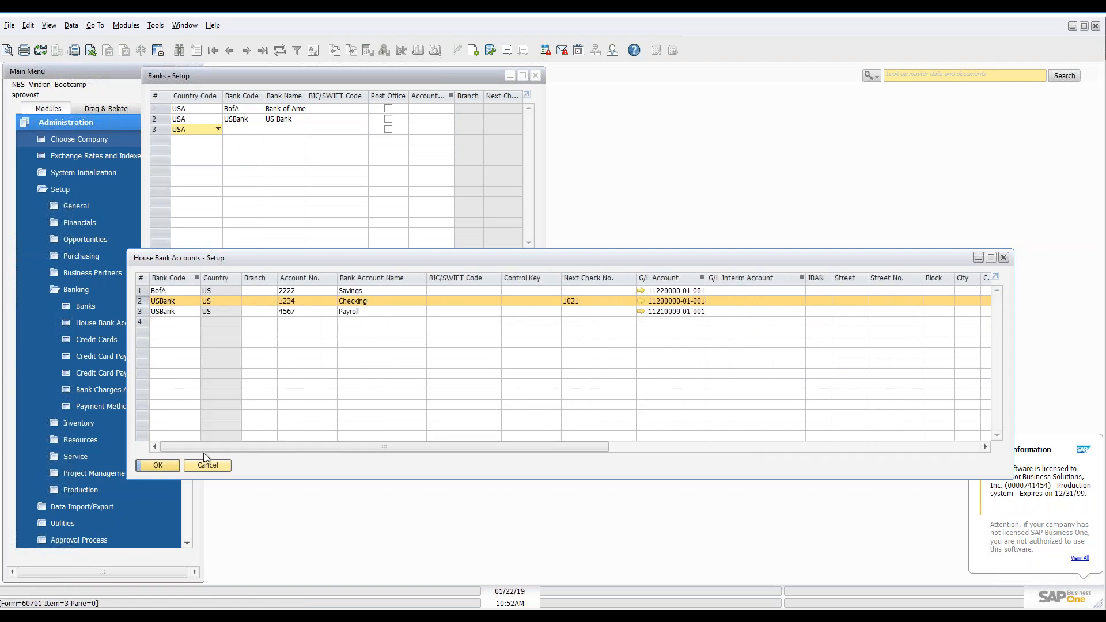
click(157, 465)
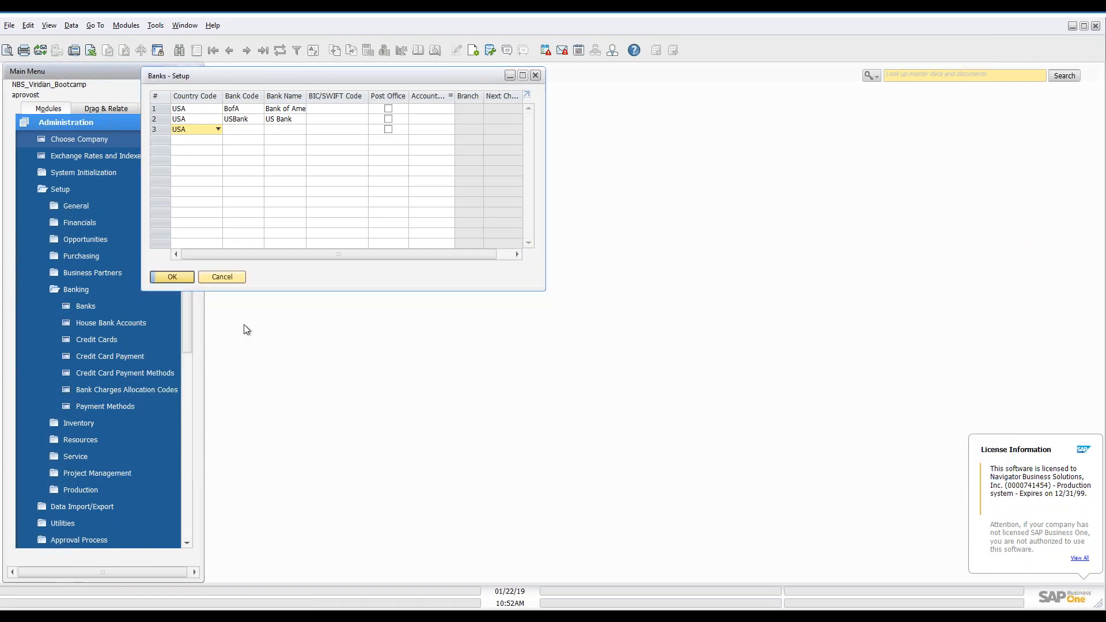
click(223, 277)
Open the Credit Cards and Credit Card Payment setups for Banking, and place their windows side by side.
click(116, 340)
click(132, 356)
drag(512, 240, 732, 179)
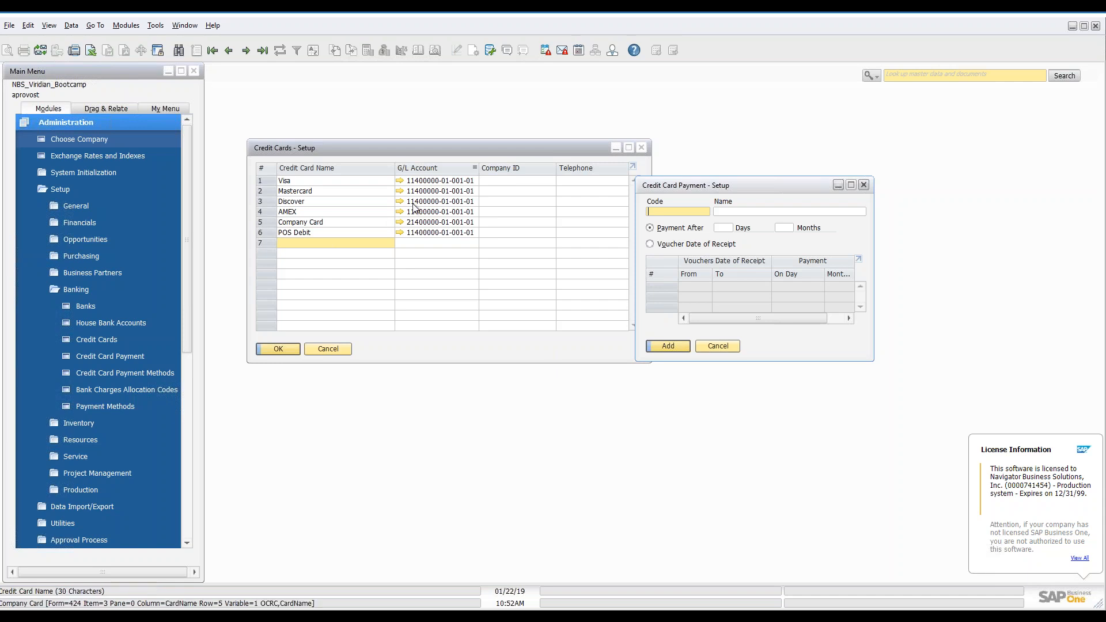
Inspect the G/L accounts linked to the Visa and Company Card entries, and close the Credit Cards setup.
click(400, 182)
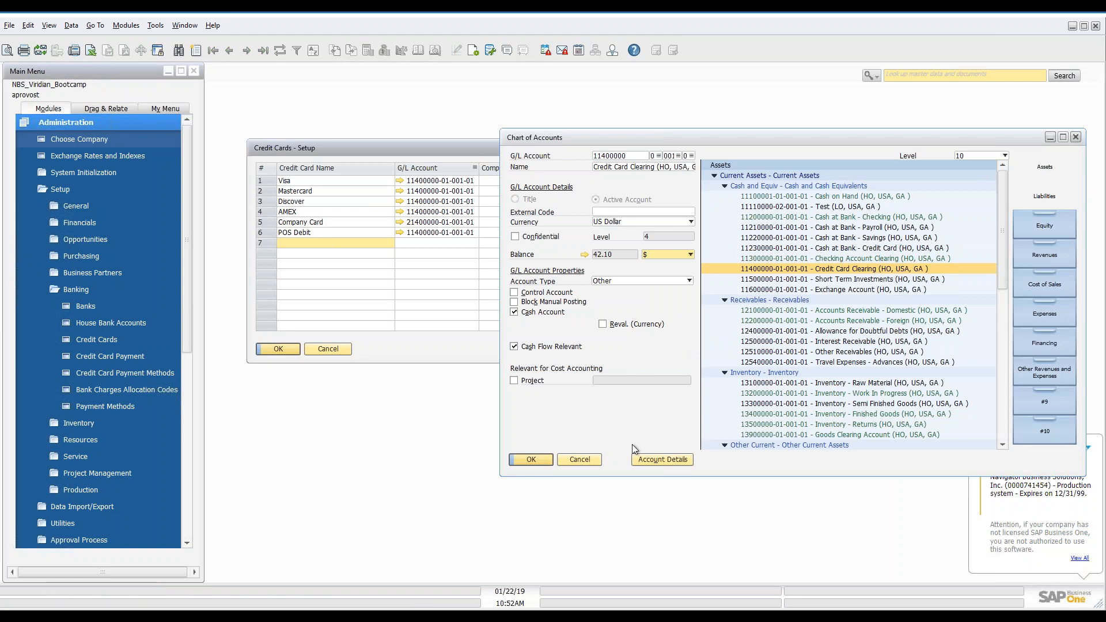
click(599, 461)
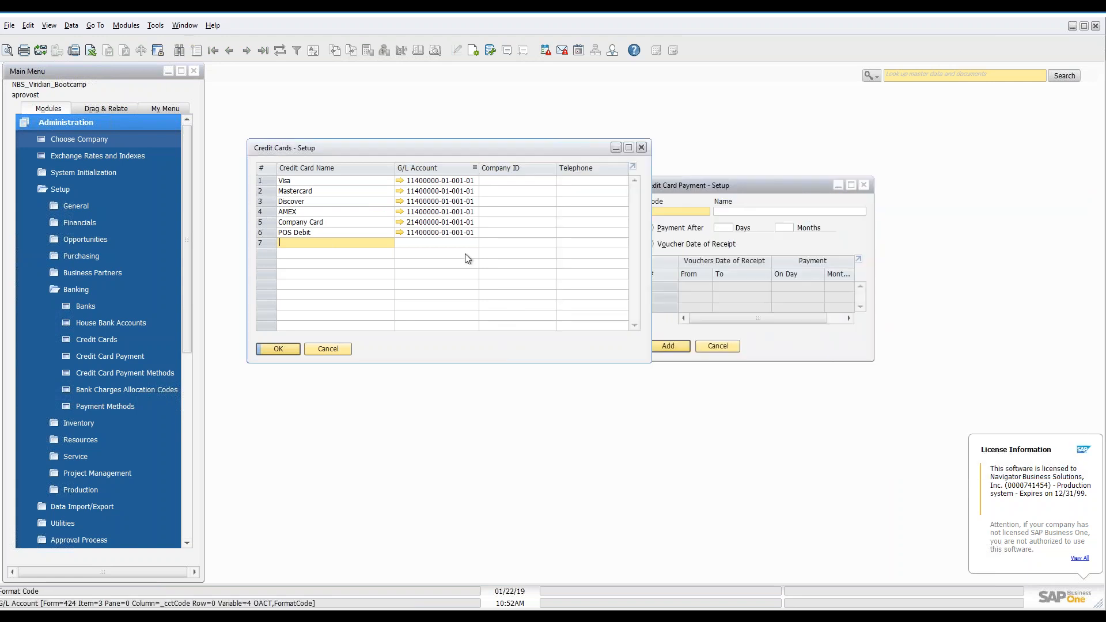
click(400, 222)
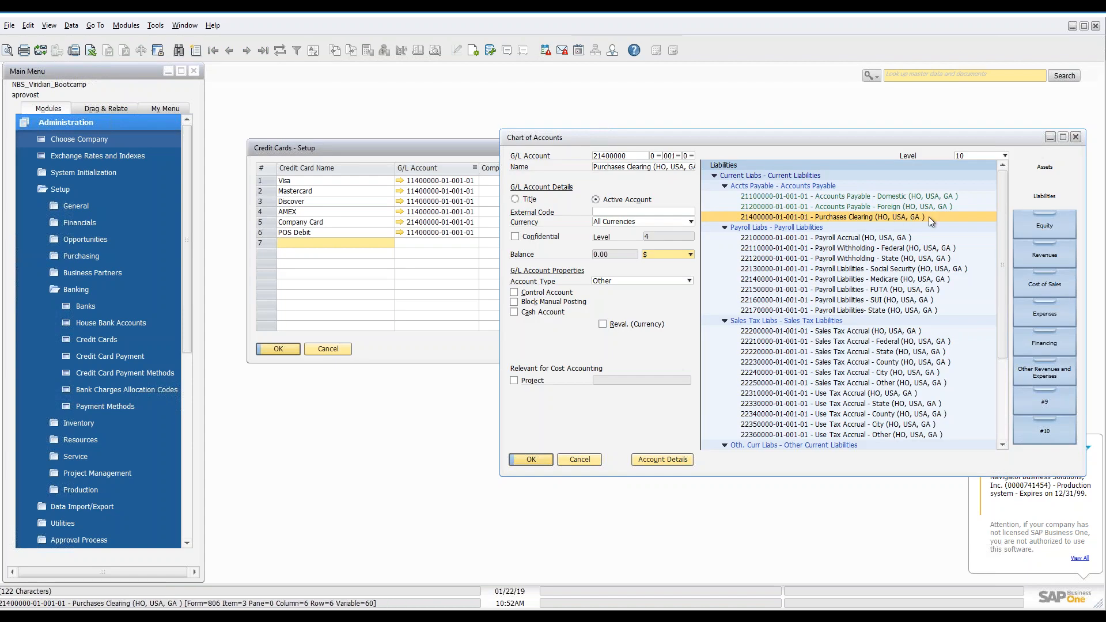
click(864, 217)
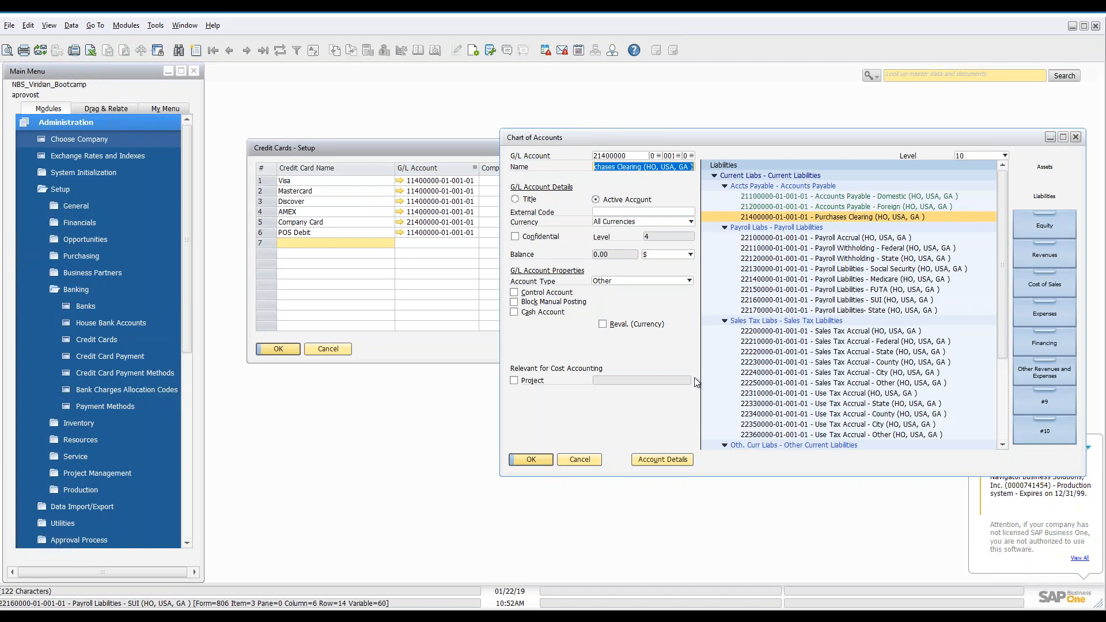
click(563, 463)
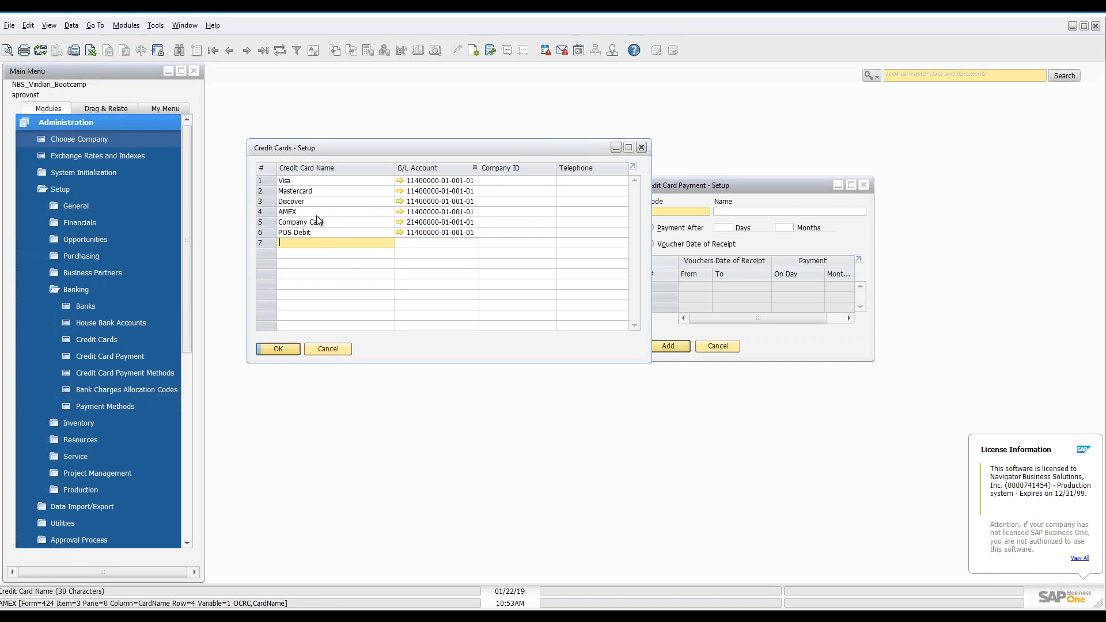
click(269, 223)
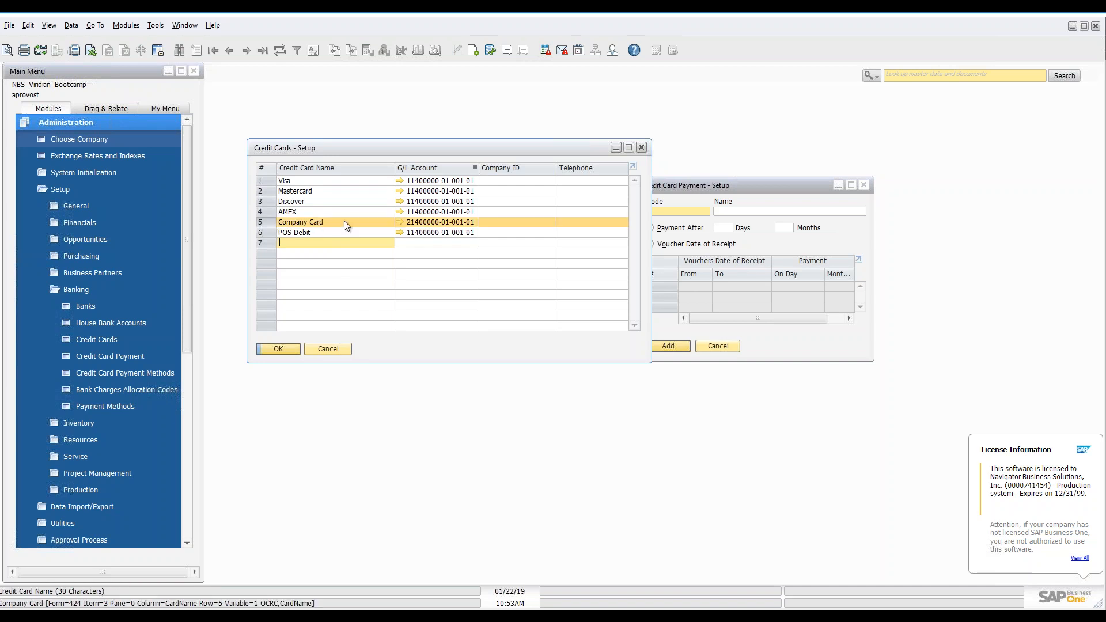
click(328, 349)
Browse the existing Credit Card Payment records, including Debit, and close the setup.
drag(716, 185, 545, 189)
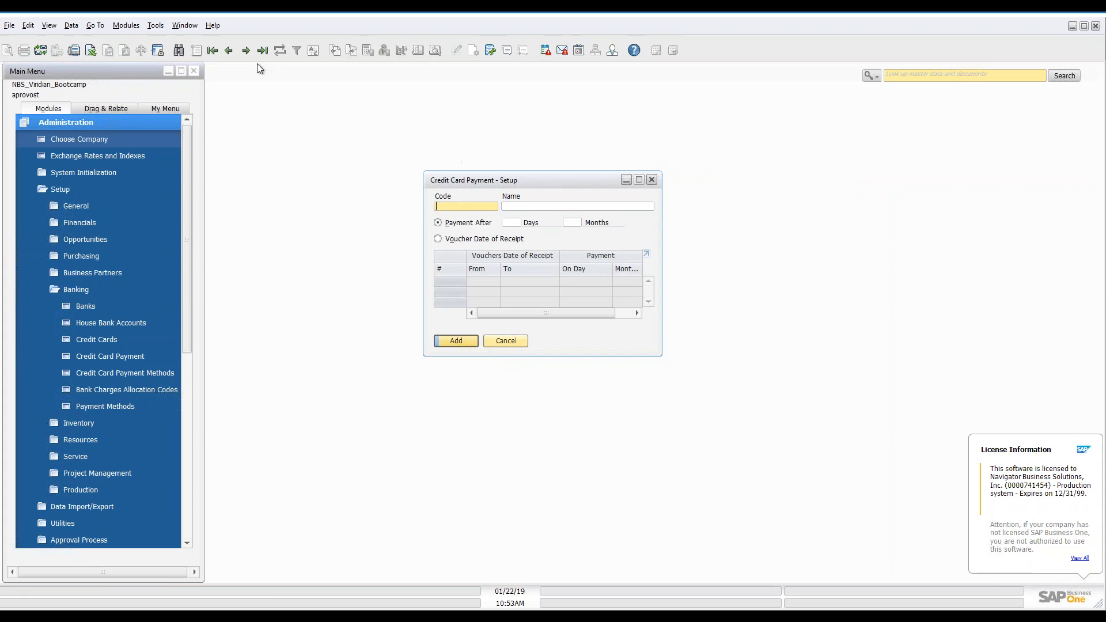
click(246, 50)
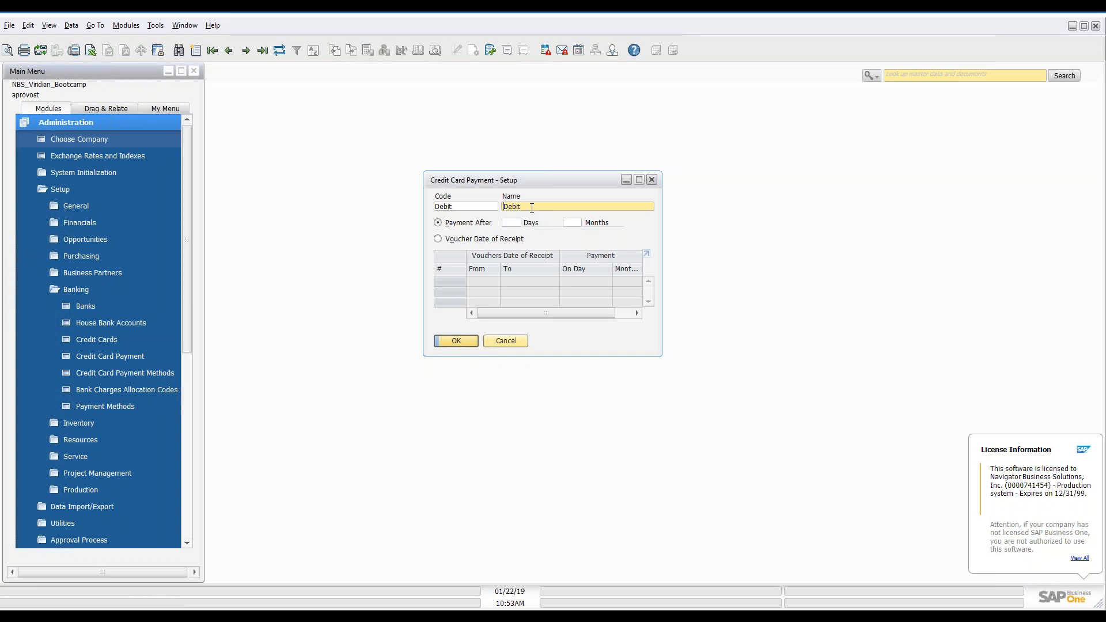
click(249, 50)
click(507, 341)
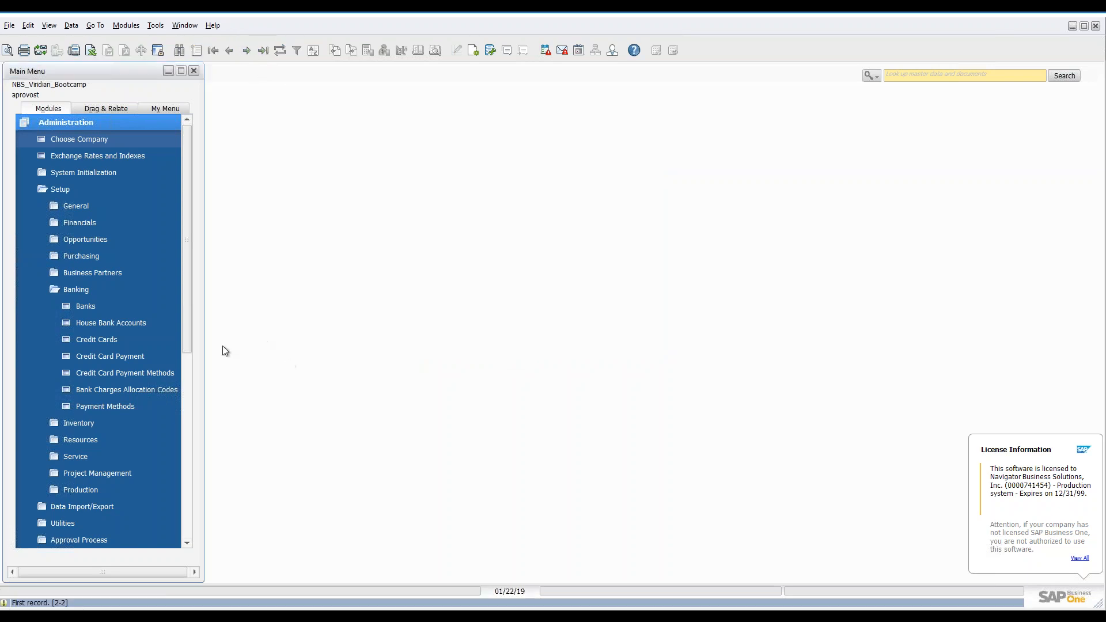
Open the Payment Methods setup, compare the Outgoing Check and Outgoing Xfer records, and close it.
click(115, 406)
drag(171, 69, 548, 159)
click(246, 50)
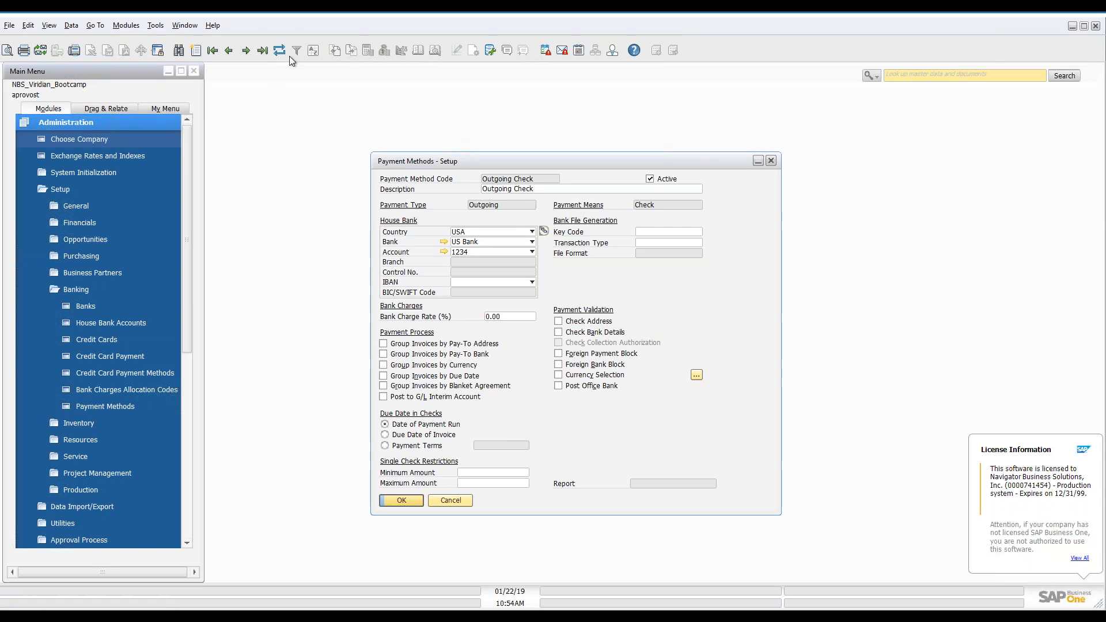
click(248, 51)
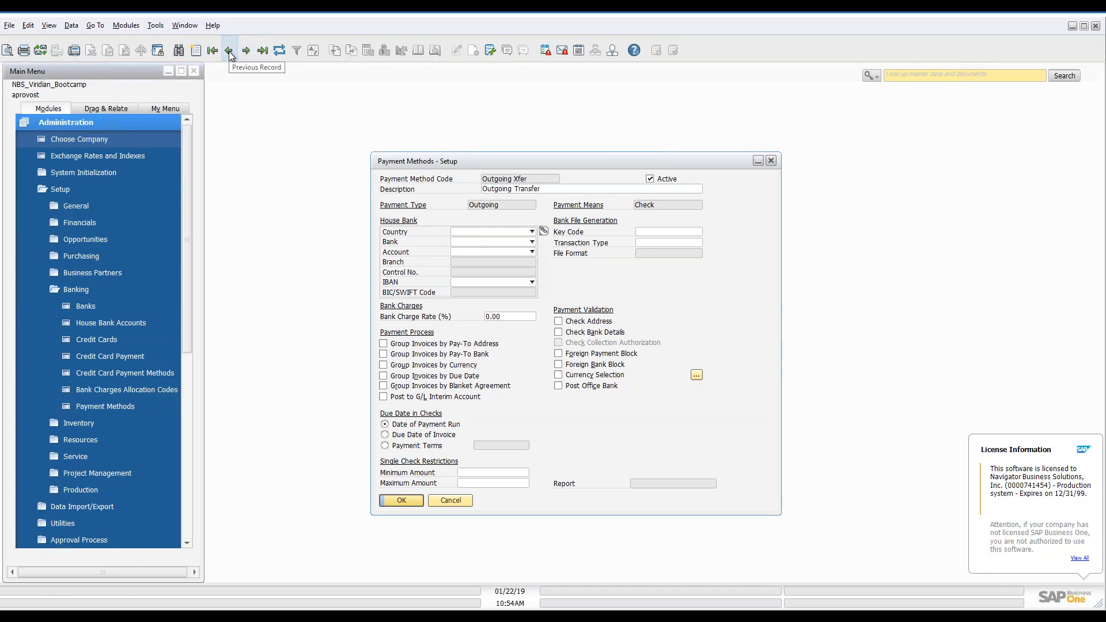
click(229, 51)
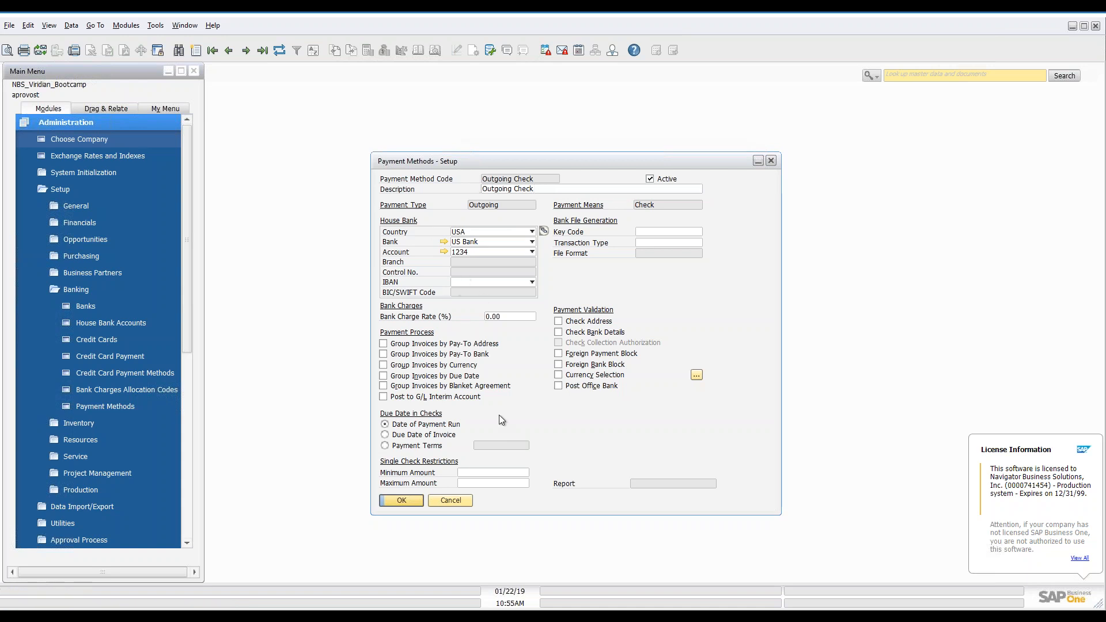
click(448, 505)
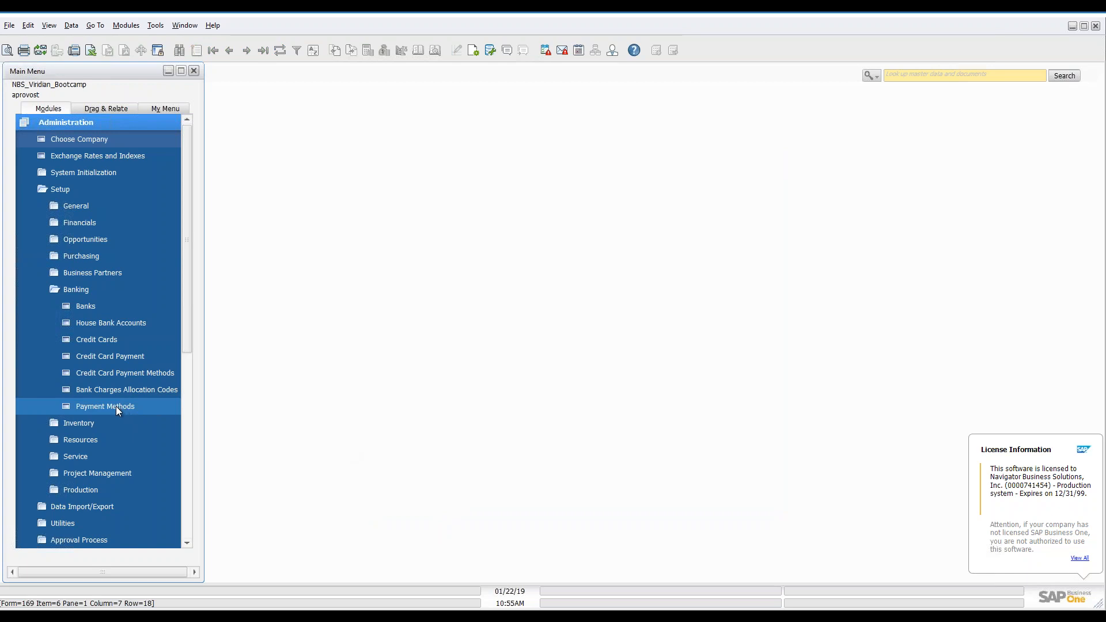
Collapse the Banking and Setup branches, open the Chart of Accounts from Financials, and move its window nearer the module list.
click(86, 290)
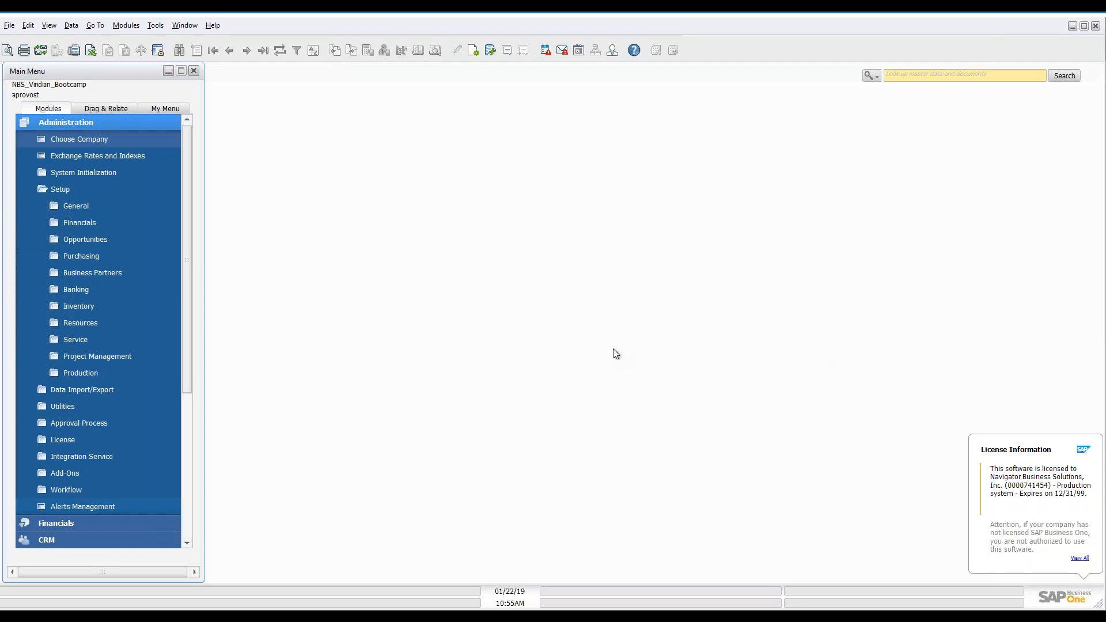
click(83, 187)
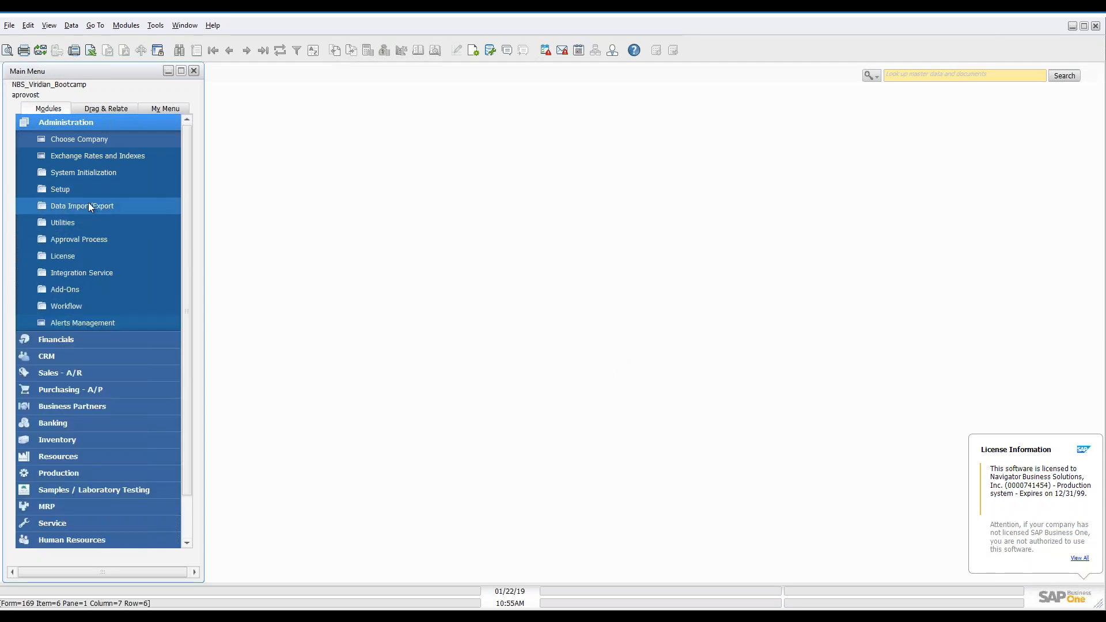
click(102, 338)
click(87, 160)
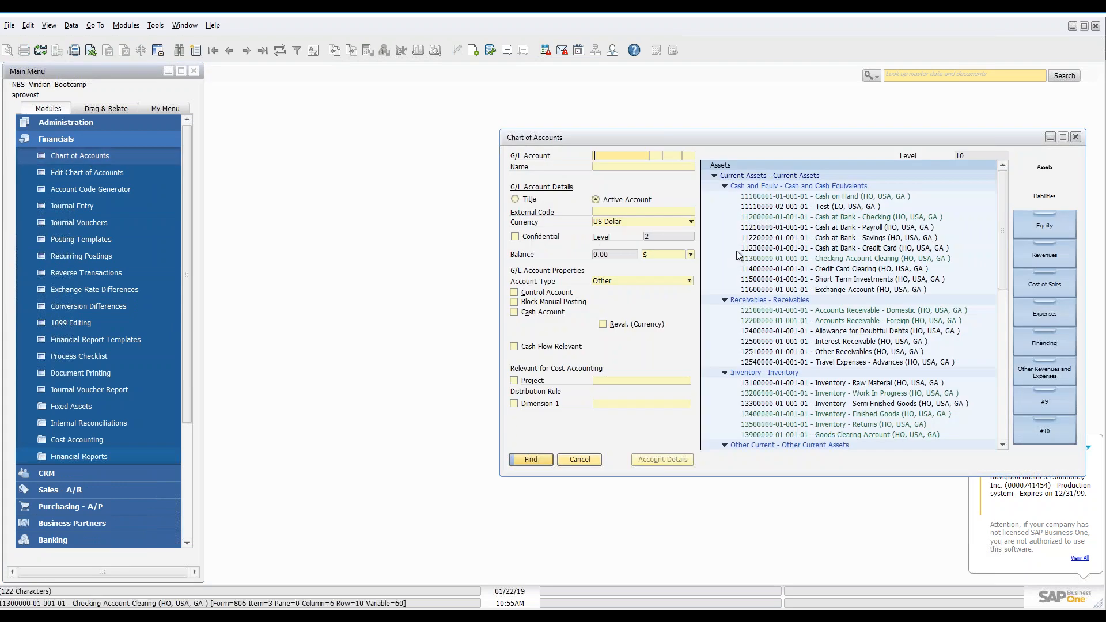
drag(505, 163, 423, 146)
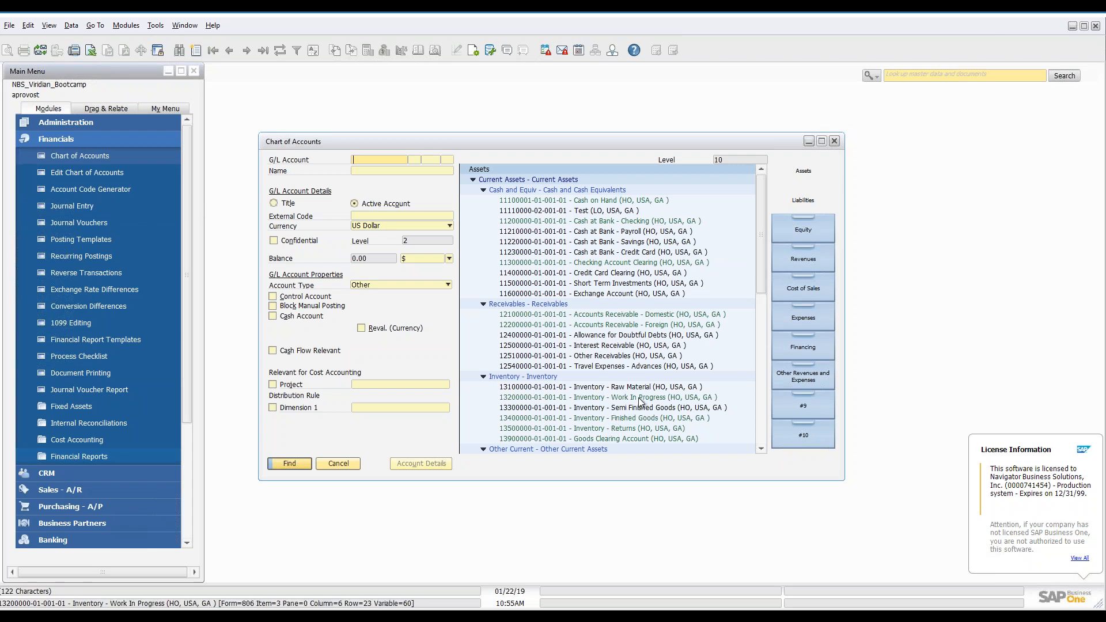
Examine the details of the Goods Clearing Account and the Inventory - Work In Progress account under Assets.
scroll(641, 401, down, 1)
scroll(641, 402, down, 2)
click(588, 373)
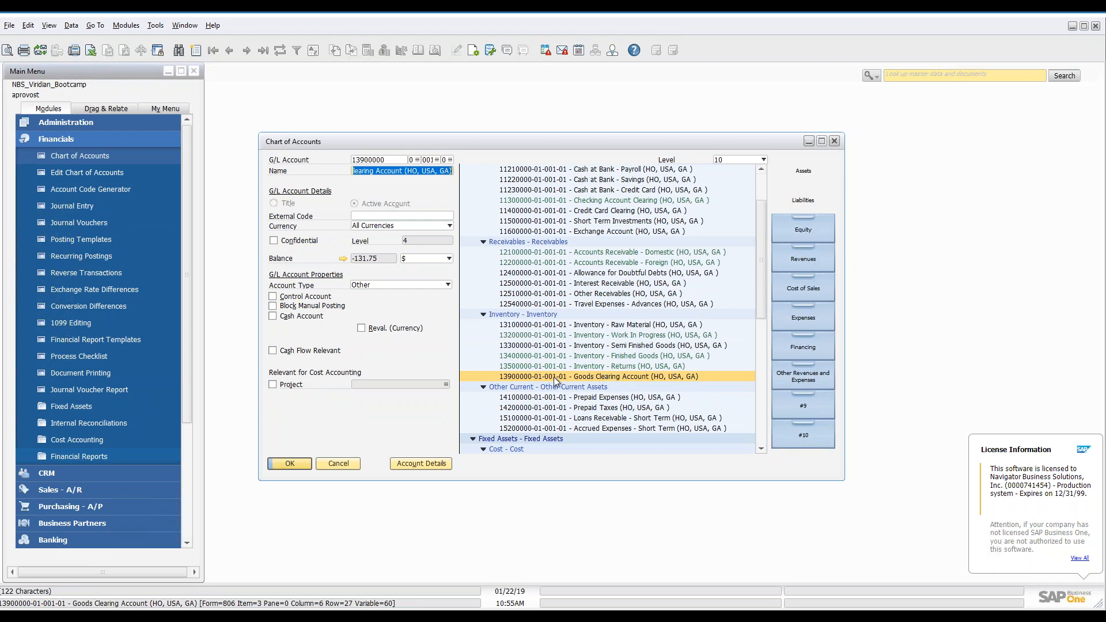
click(582, 336)
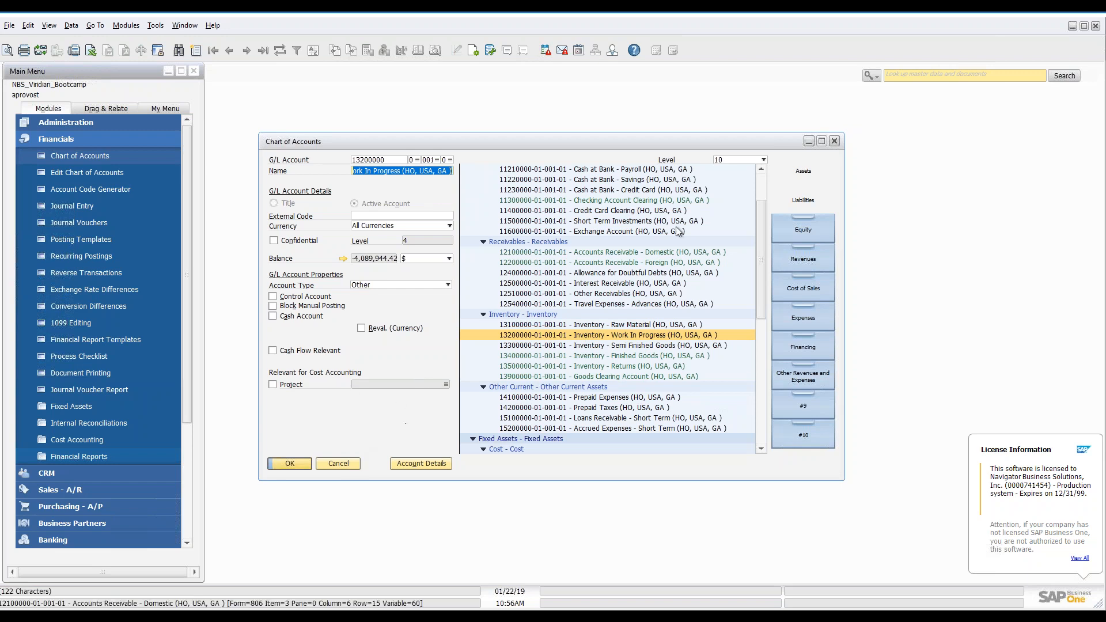
Look through the Liabilities, Equity and Revenues drawers, and return to Assets to view the Current Assets title account.
click(805, 201)
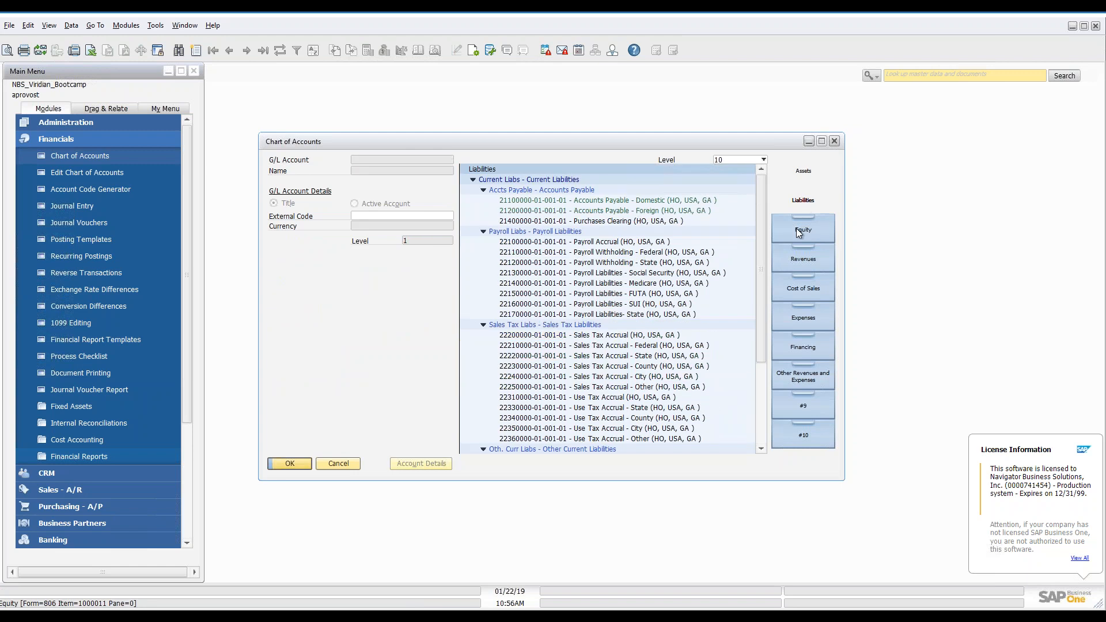
click(797, 231)
click(805, 268)
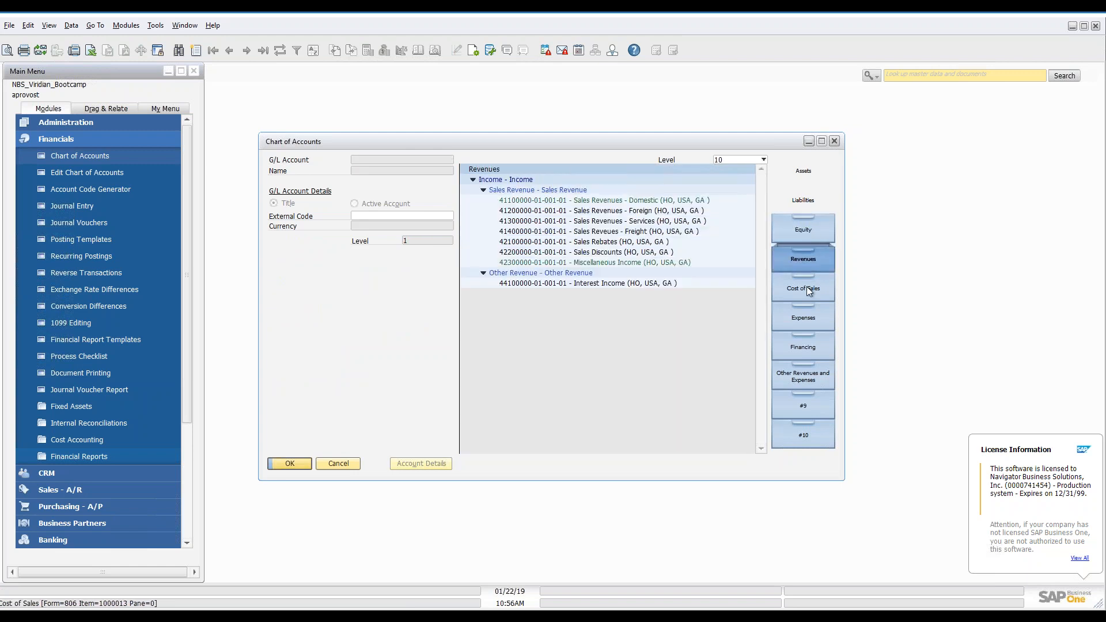
click(804, 172)
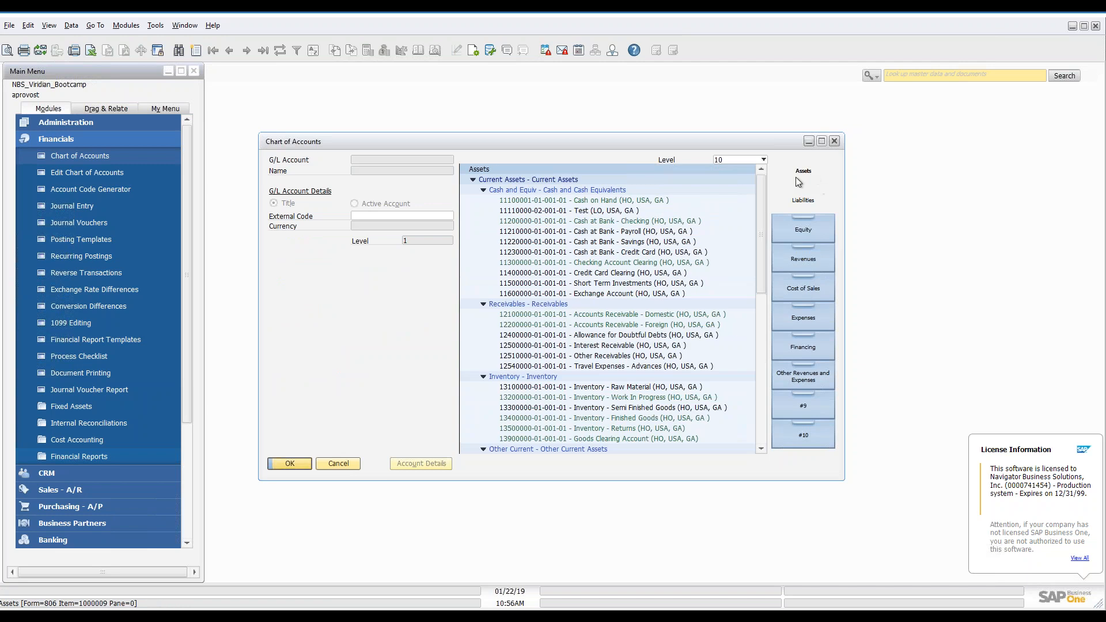
click(502, 180)
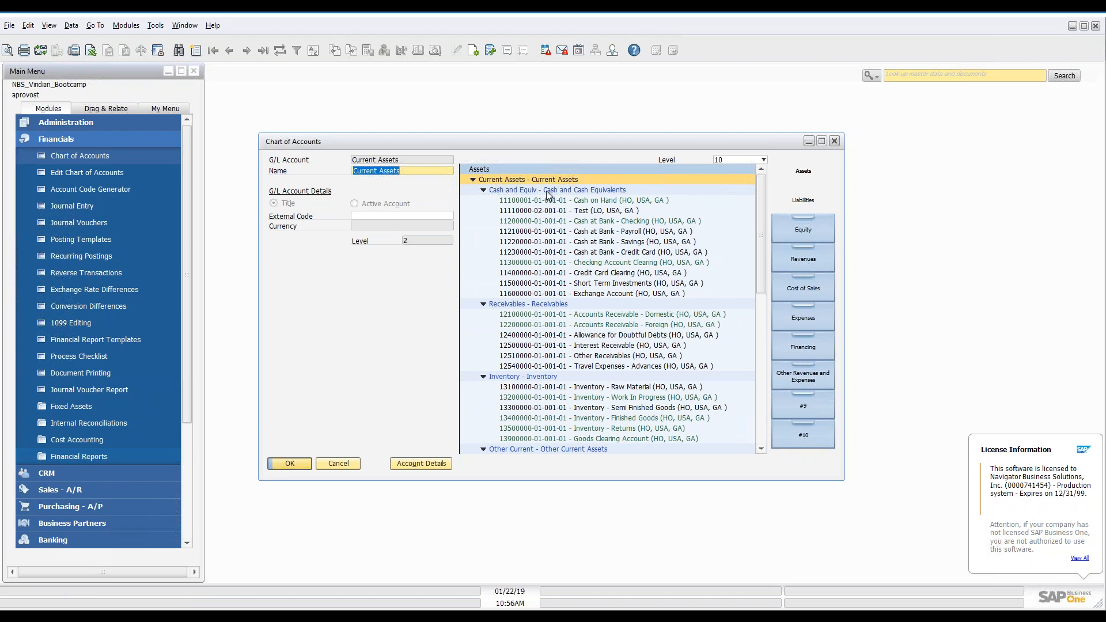
Examine the Cash and Equiv title, the Cash on Hand and Cash at Bank - Credit Card accounts, and the available Level options.
click(563, 191)
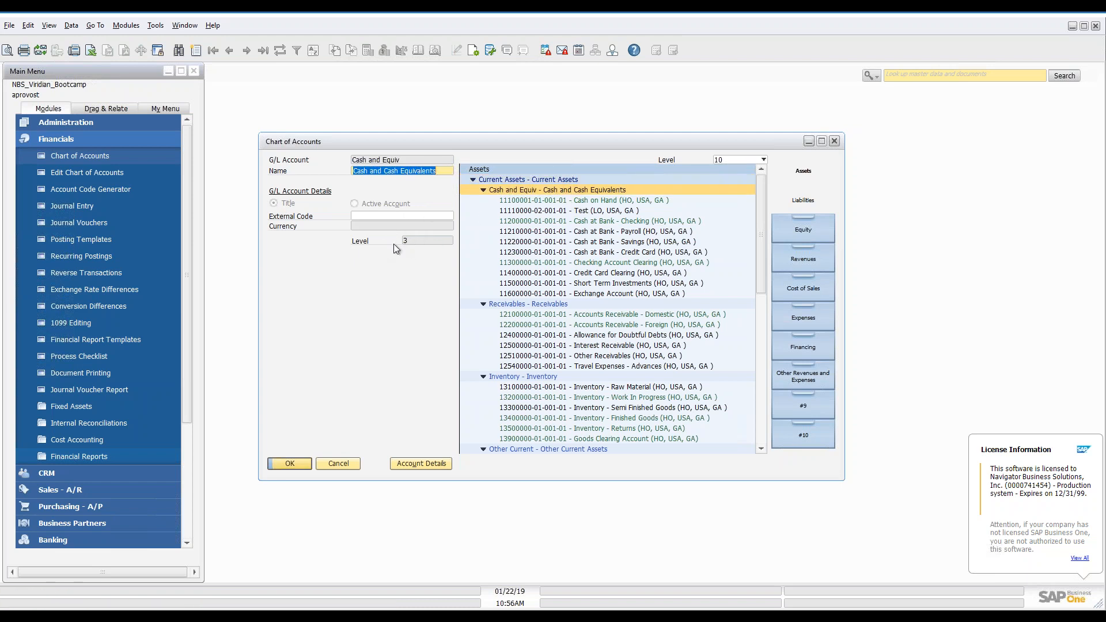
click(585, 201)
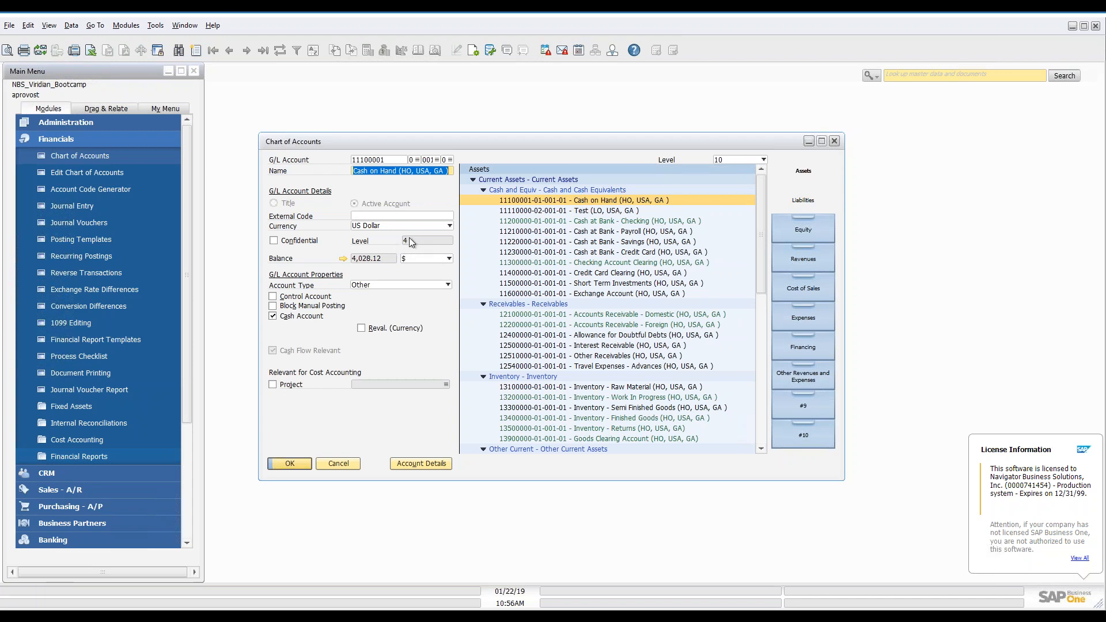
click(564, 254)
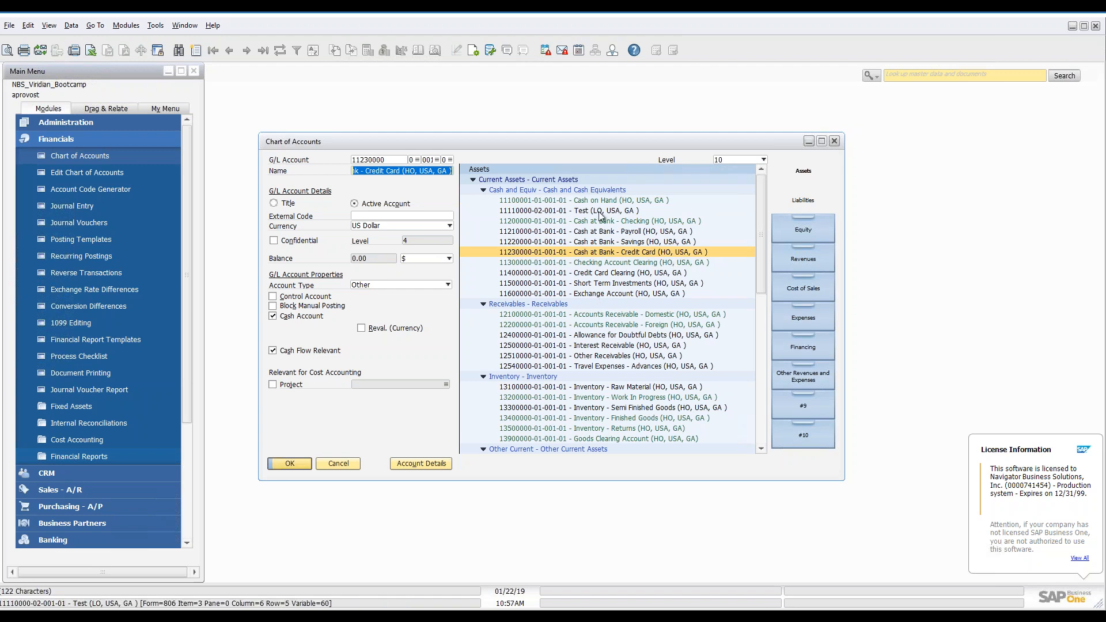
click(764, 160)
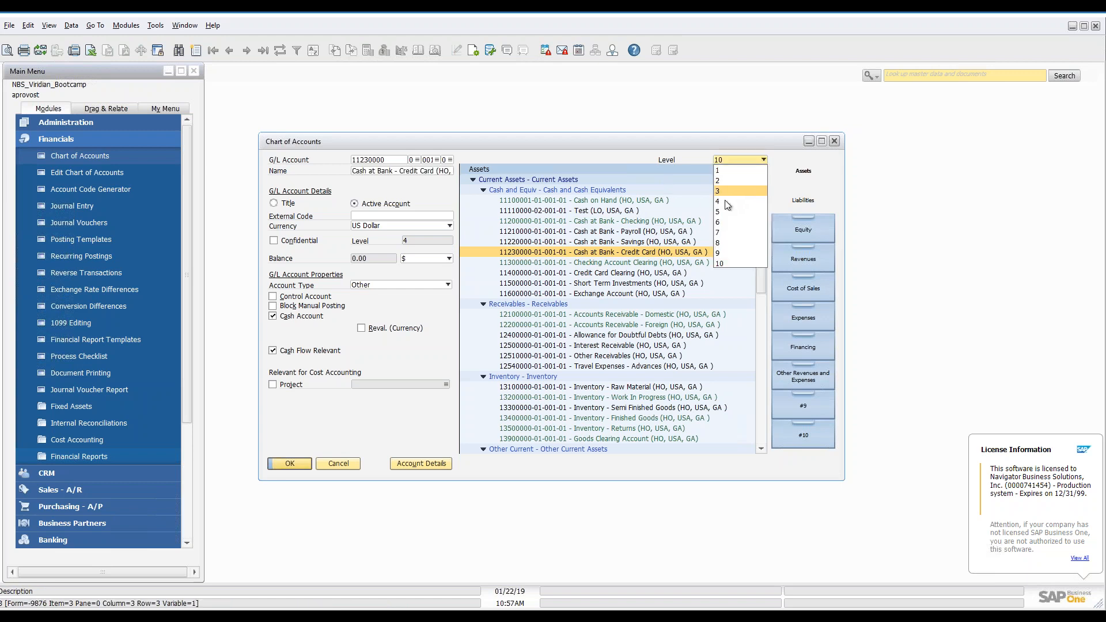
click(725, 191)
click(749, 160)
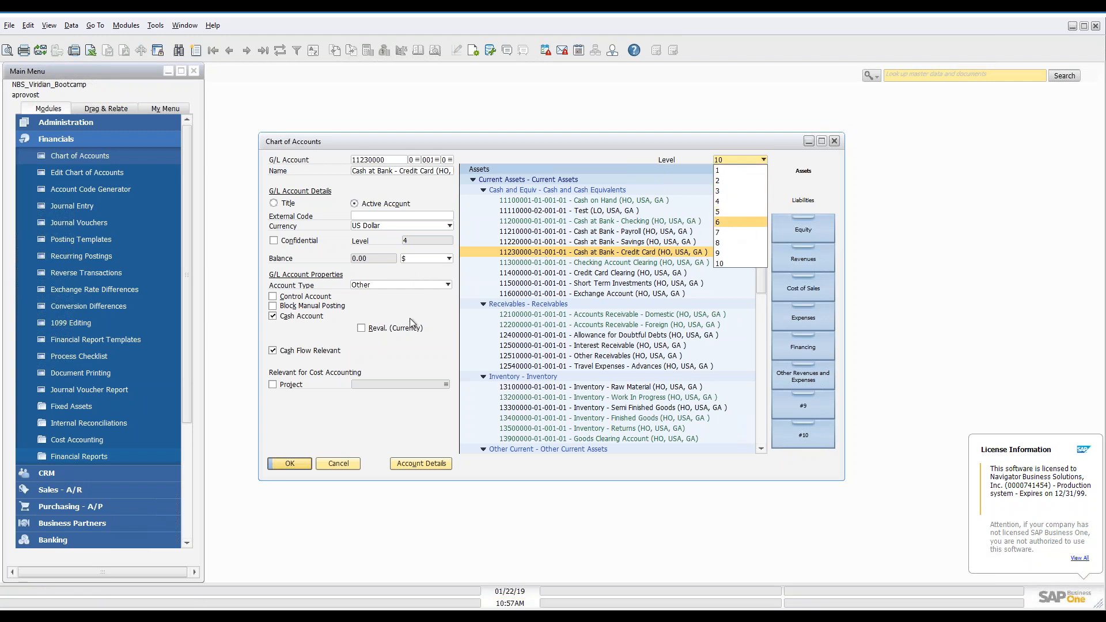
click(409, 350)
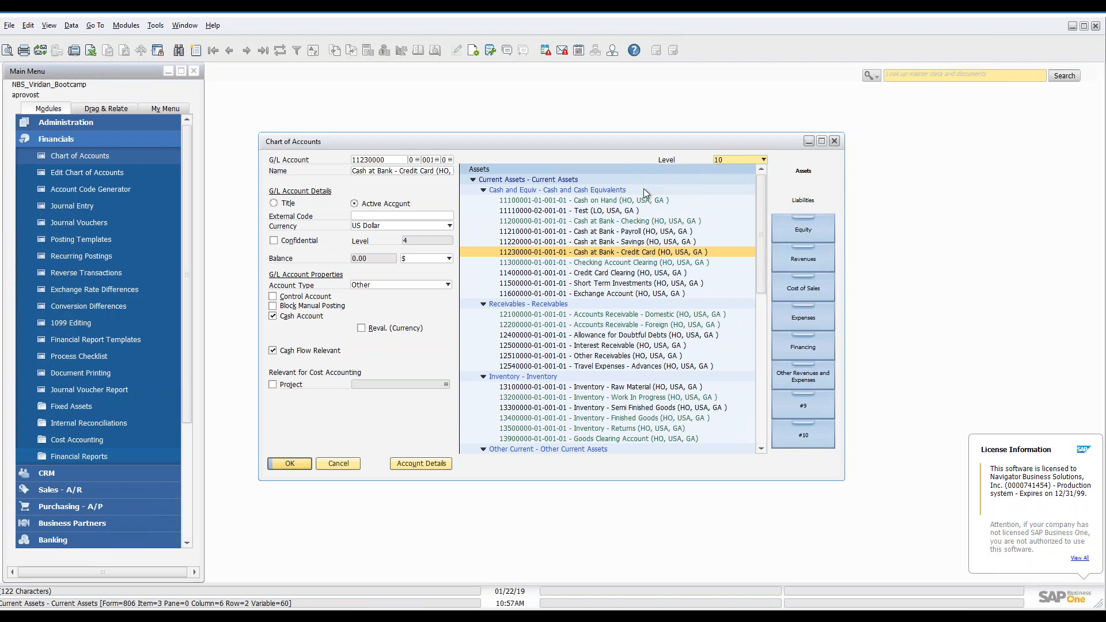
Return to the Assets drawer's top level and collapse the Current Assets, Fixed Assets and L/Term Assets branches.
click(814, 176)
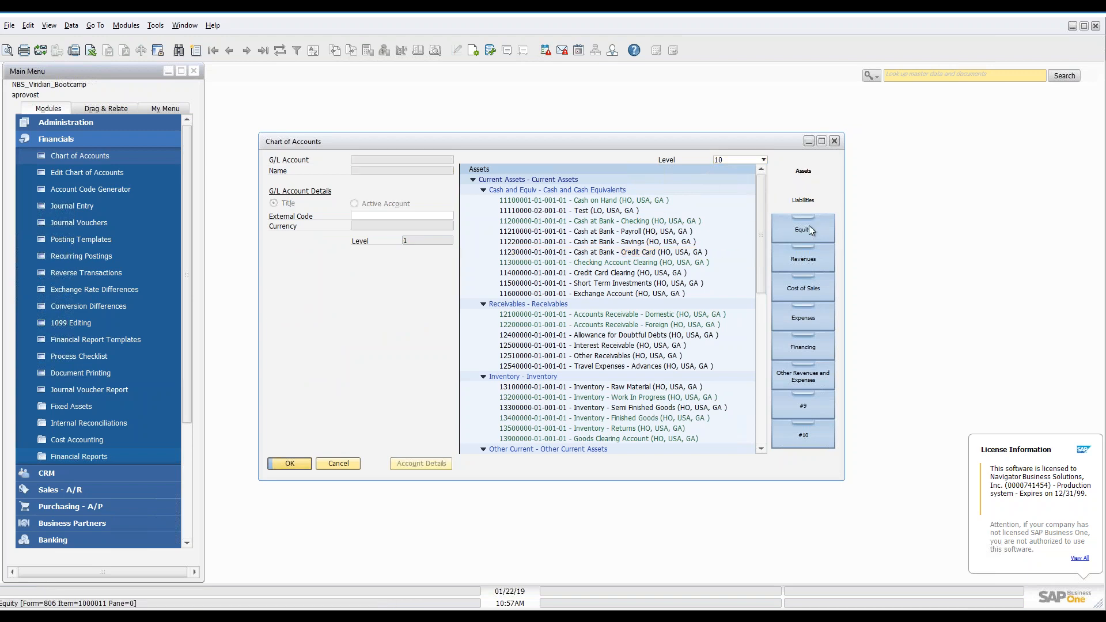
click(501, 180)
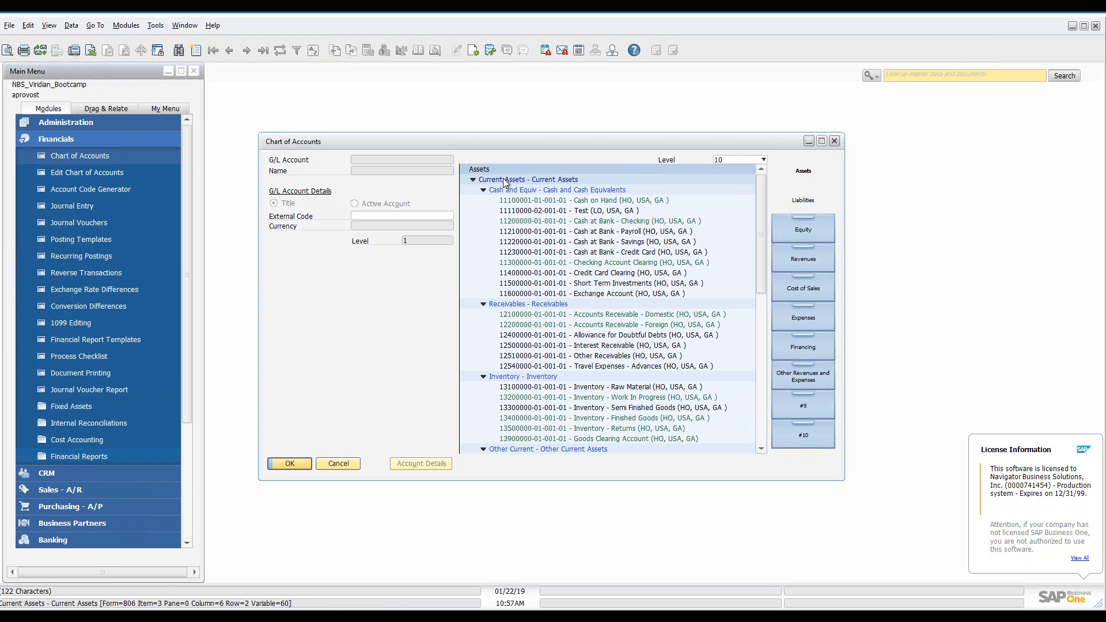
click(472, 180)
click(473, 189)
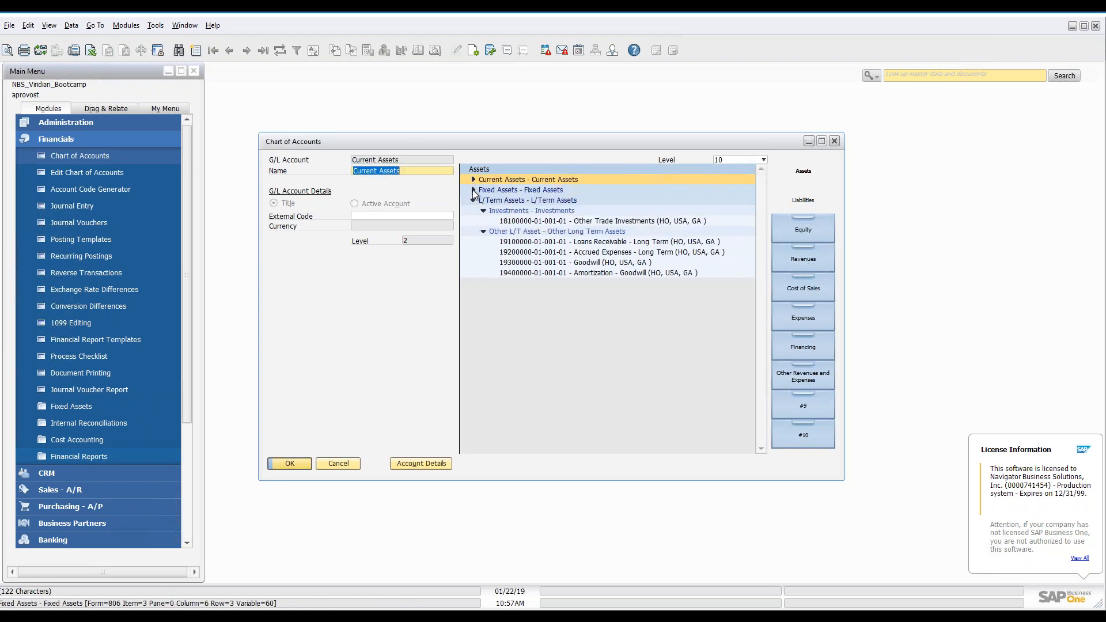
click(474, 199)
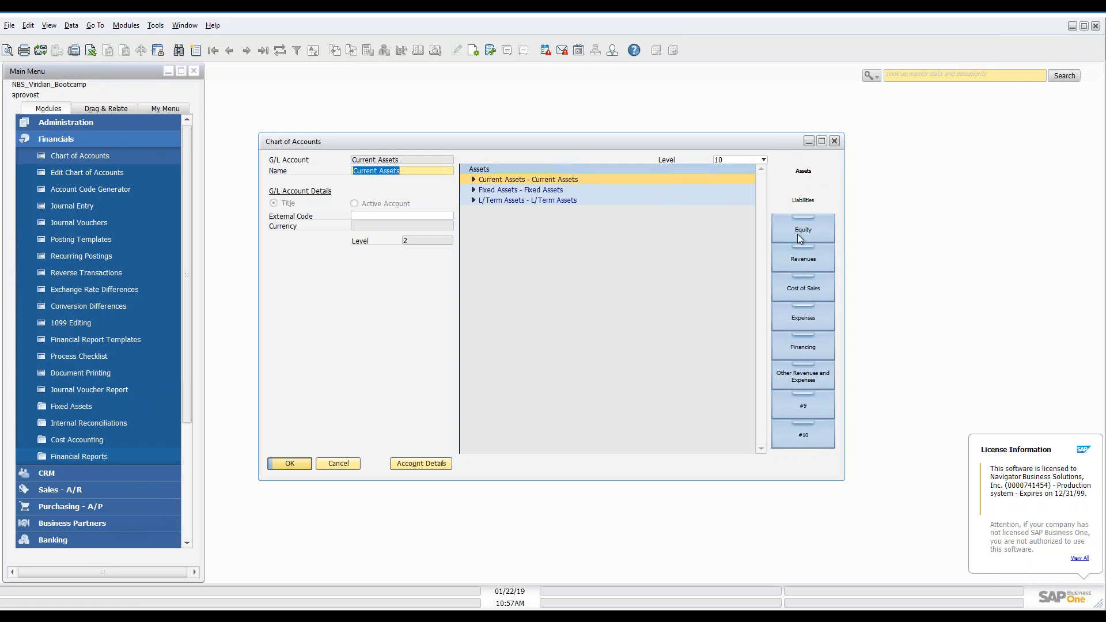
Look through the #9, #10, Assets and Equity drawers, and close the Chart of Accounts.
click(817, 406)
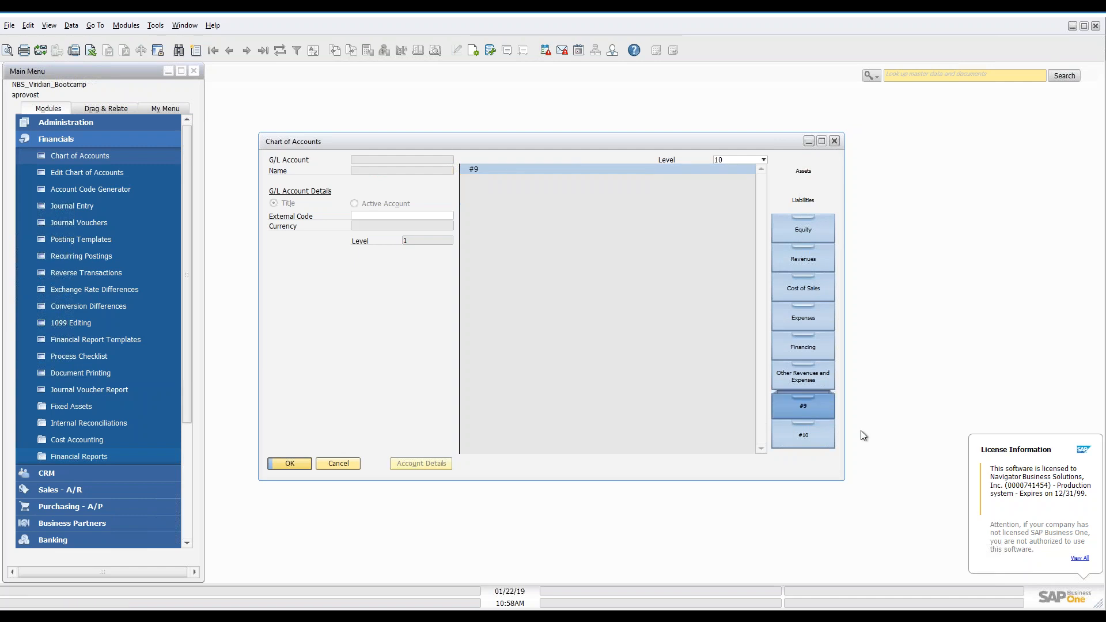
click(818, 437)
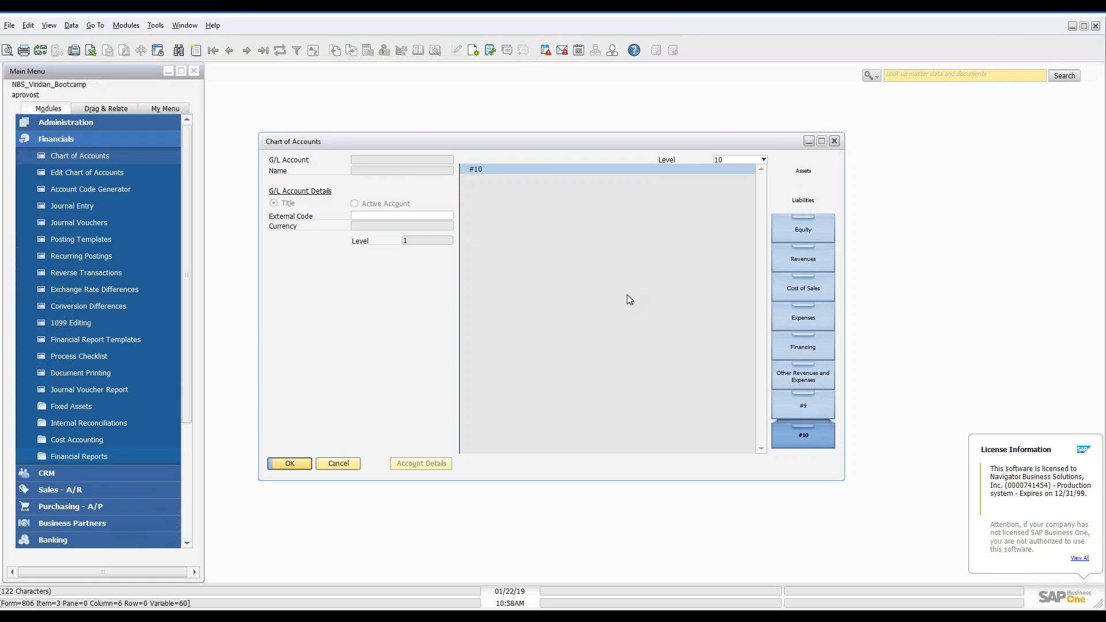
click(804, 199)
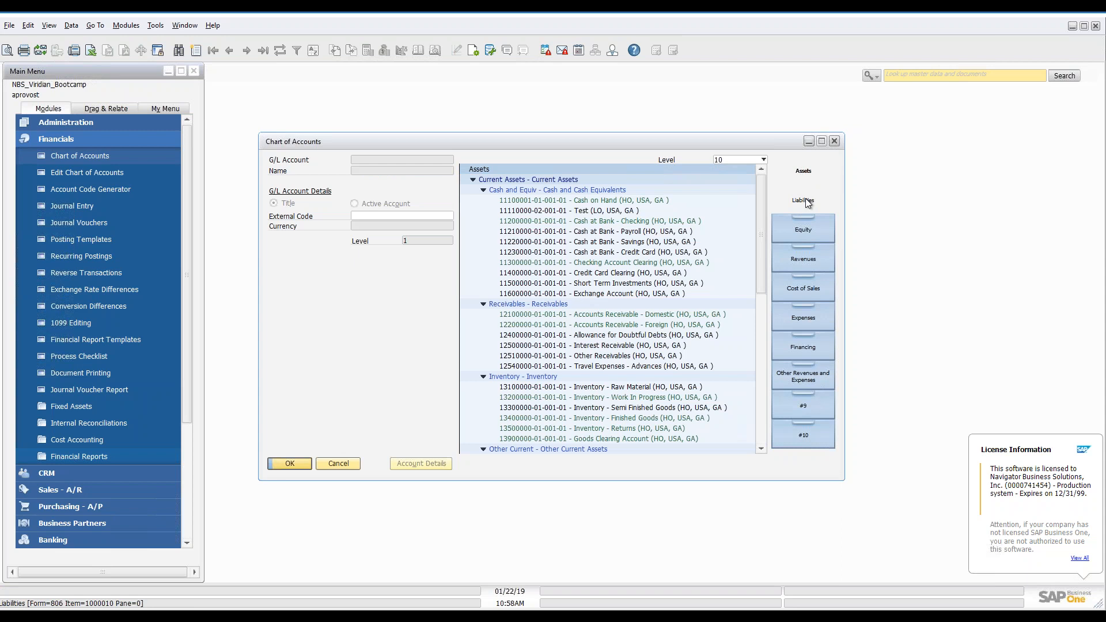
click(803, 226)
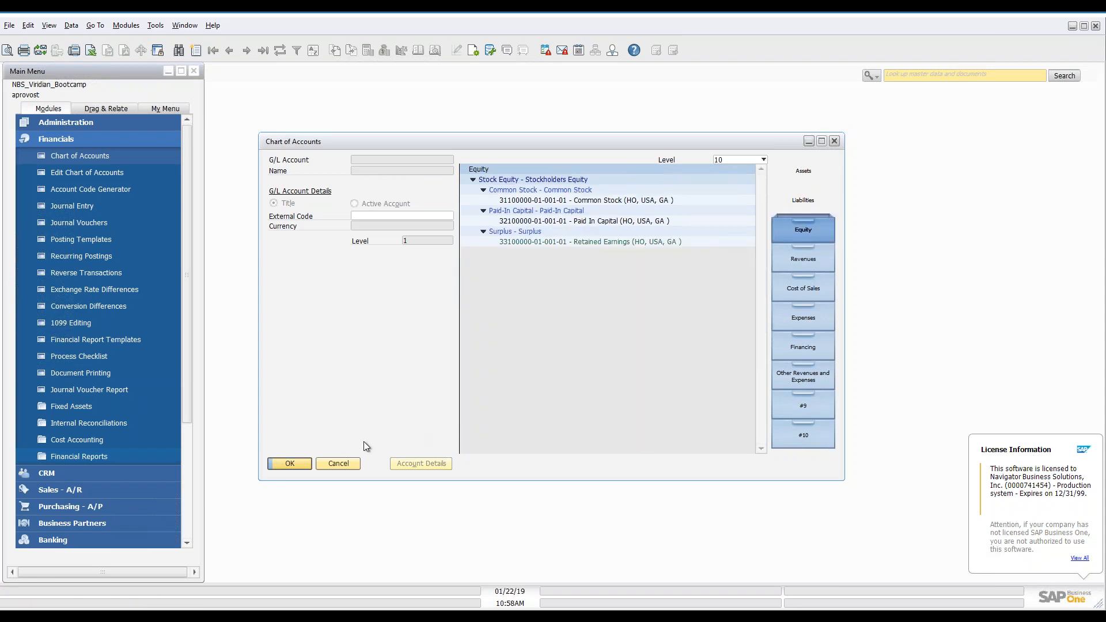
click(348, 462)
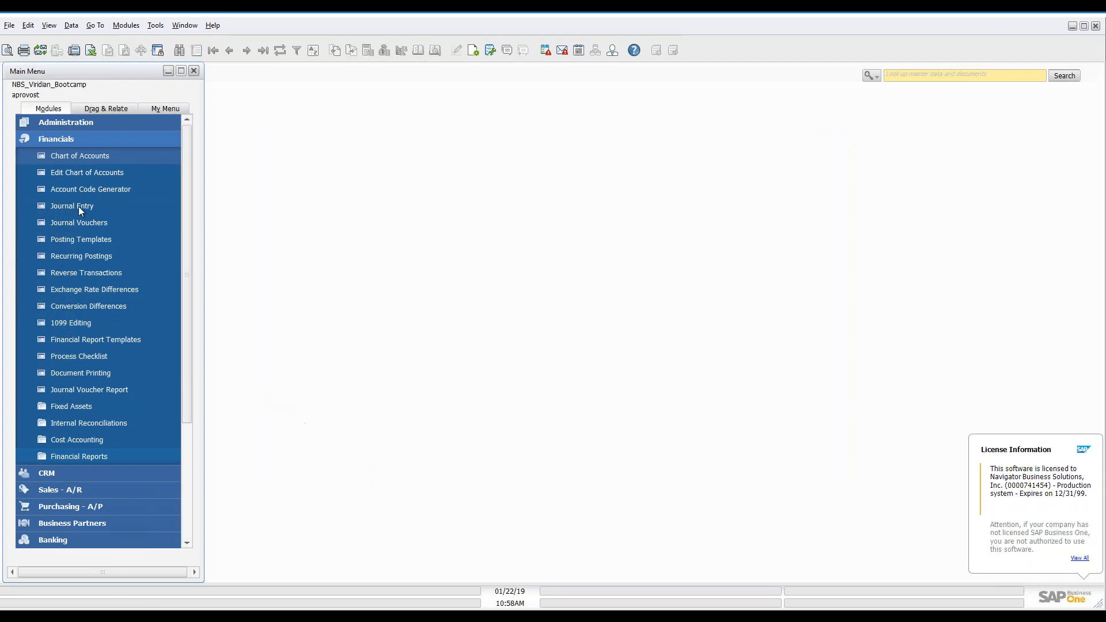
Open the Item Groups and Warehouses setups from Administration's Inventory setup and arrange their windows side by side.
click(61, 122)
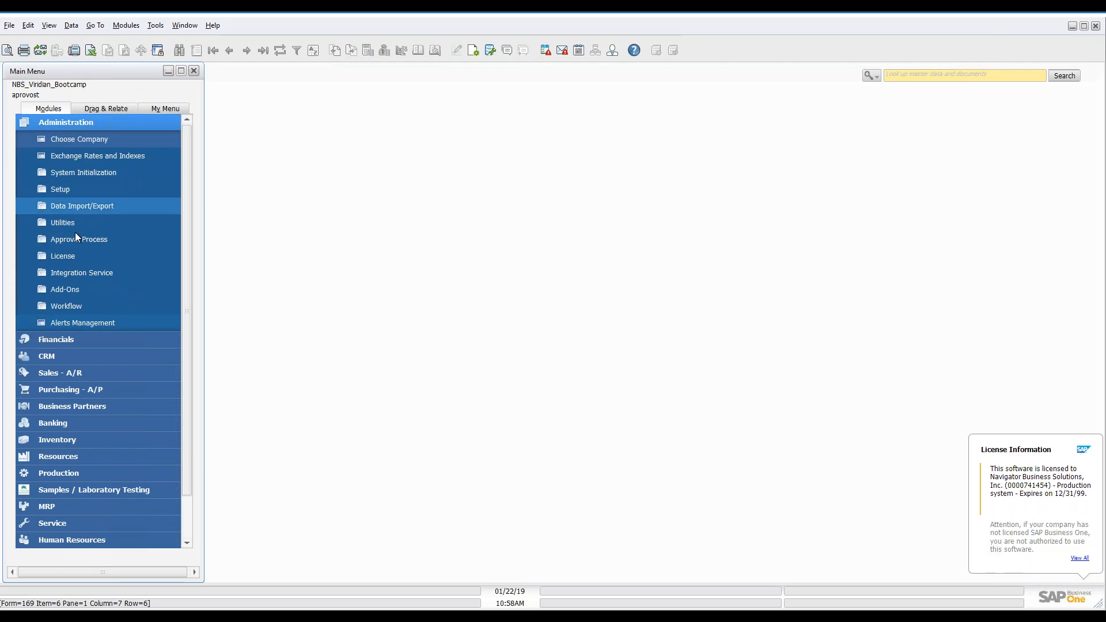
click(69, 190)
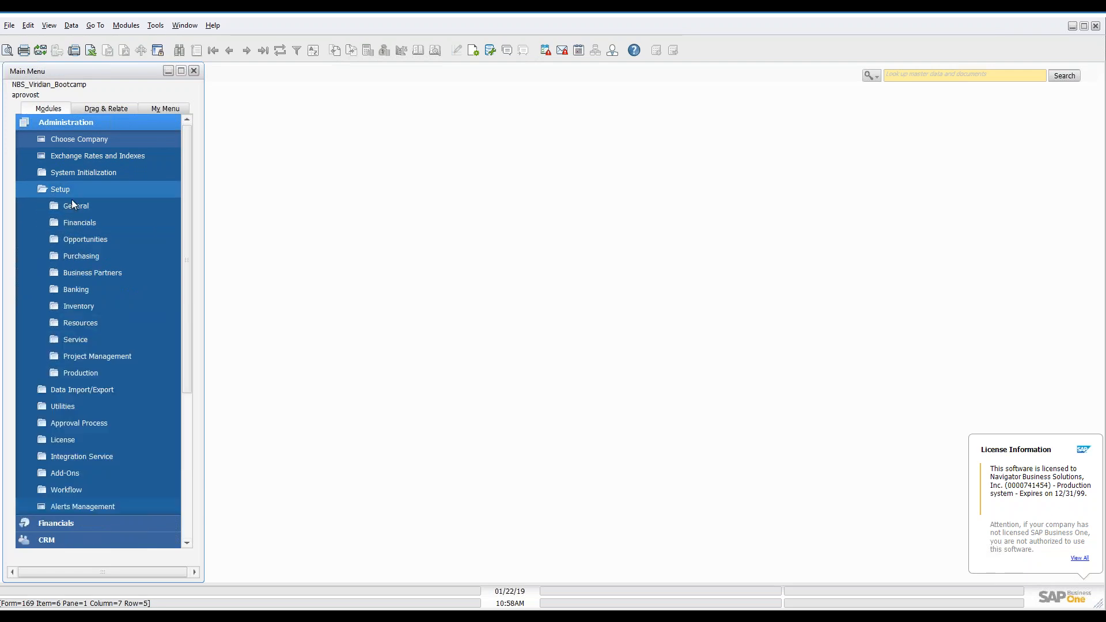
click(96, 306)
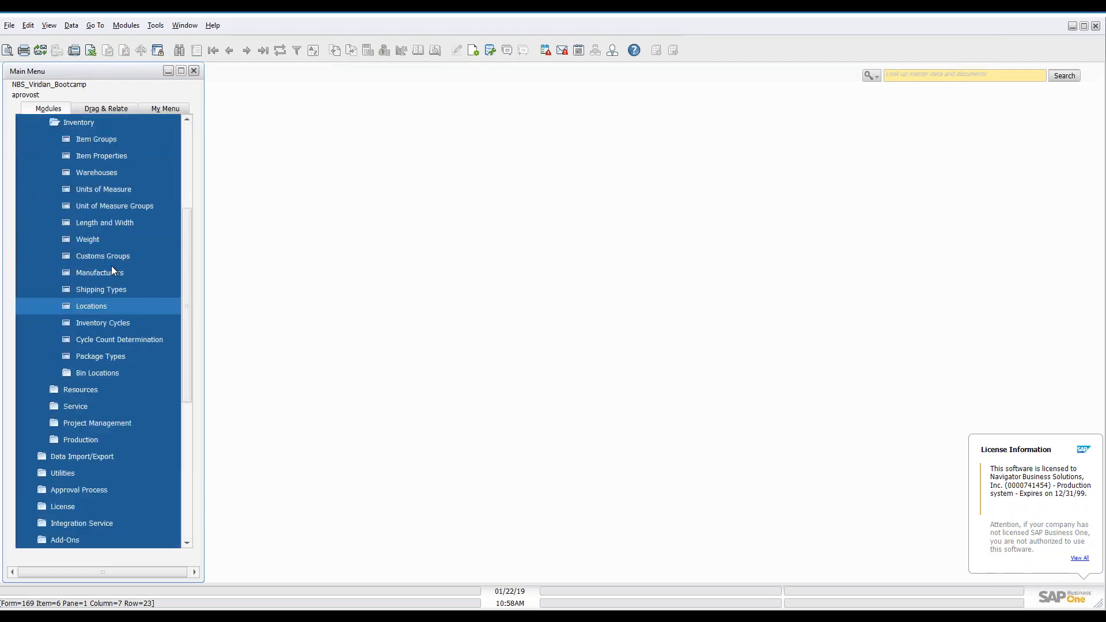
click(113, 139)
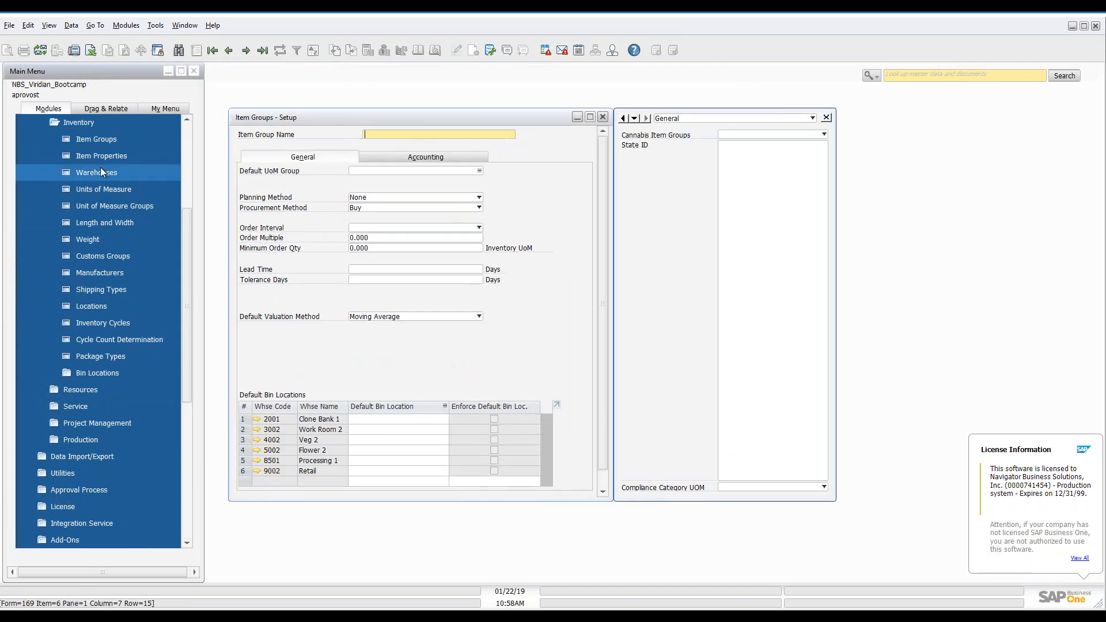
click(95, 172)
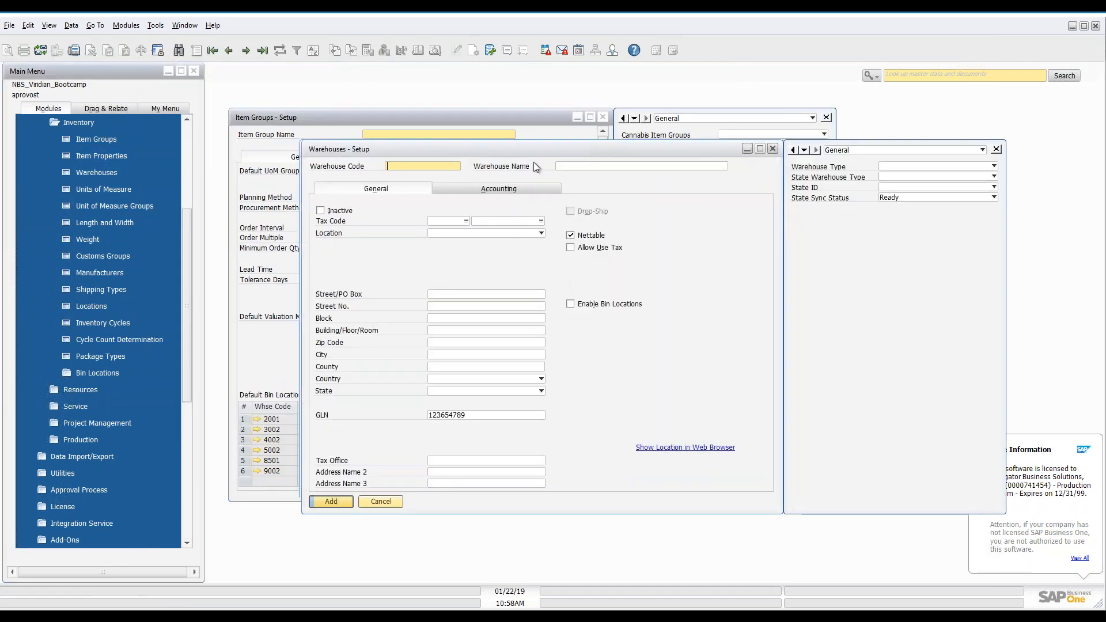
drag(476, 122, 363, 116)
click(743, 141)
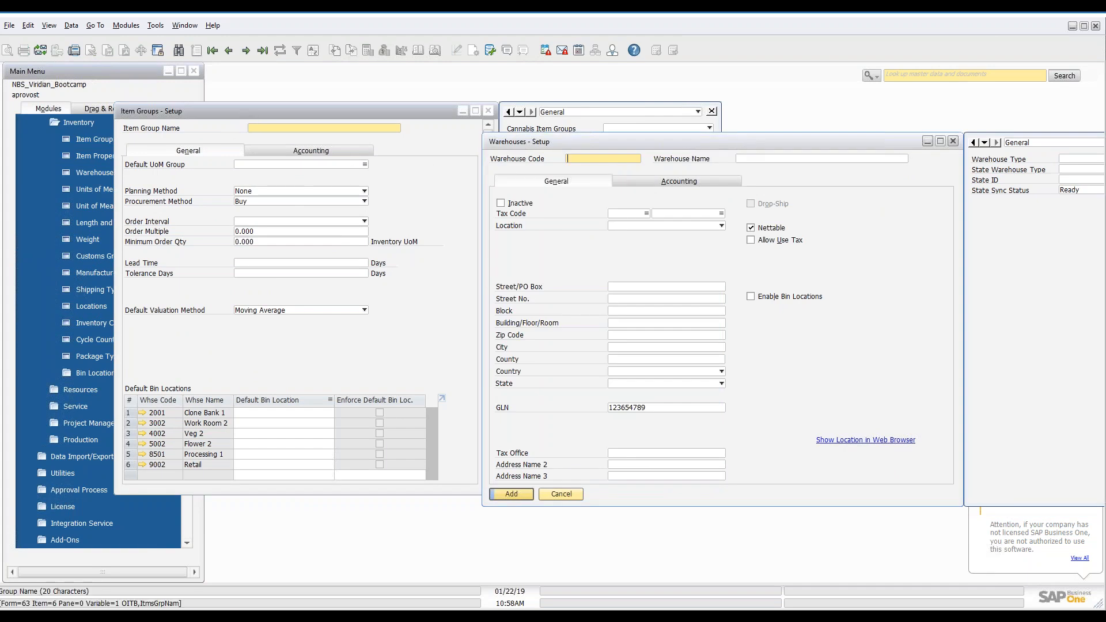
View the accounting accounts of the General Warehouse record, and start a blank warehouse record showing its default accounts.
click(246, 50)
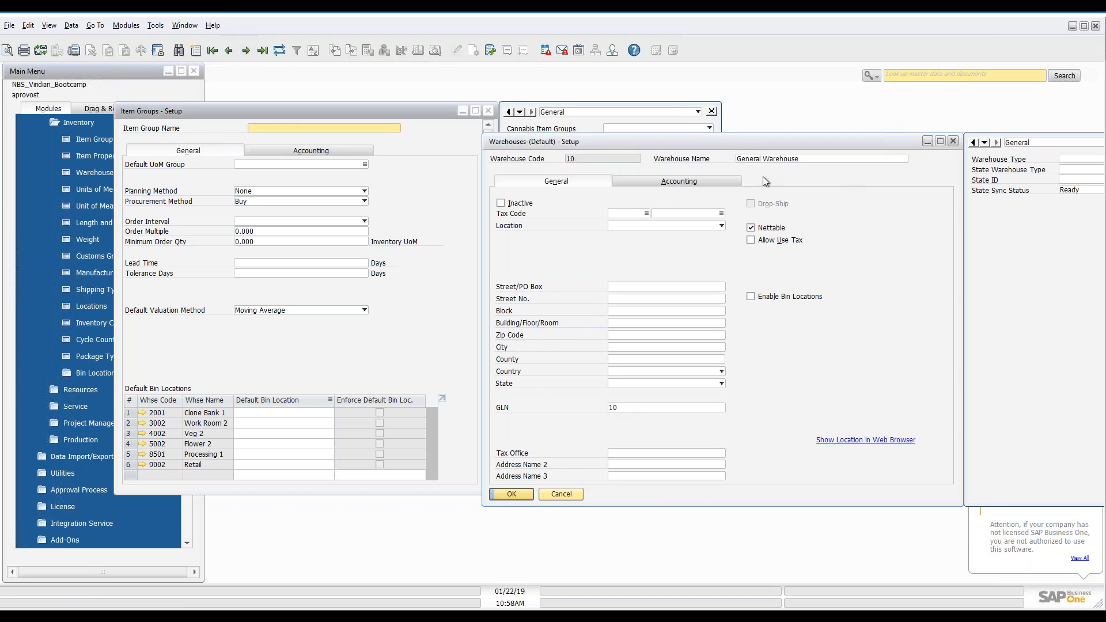
click(687, 185)
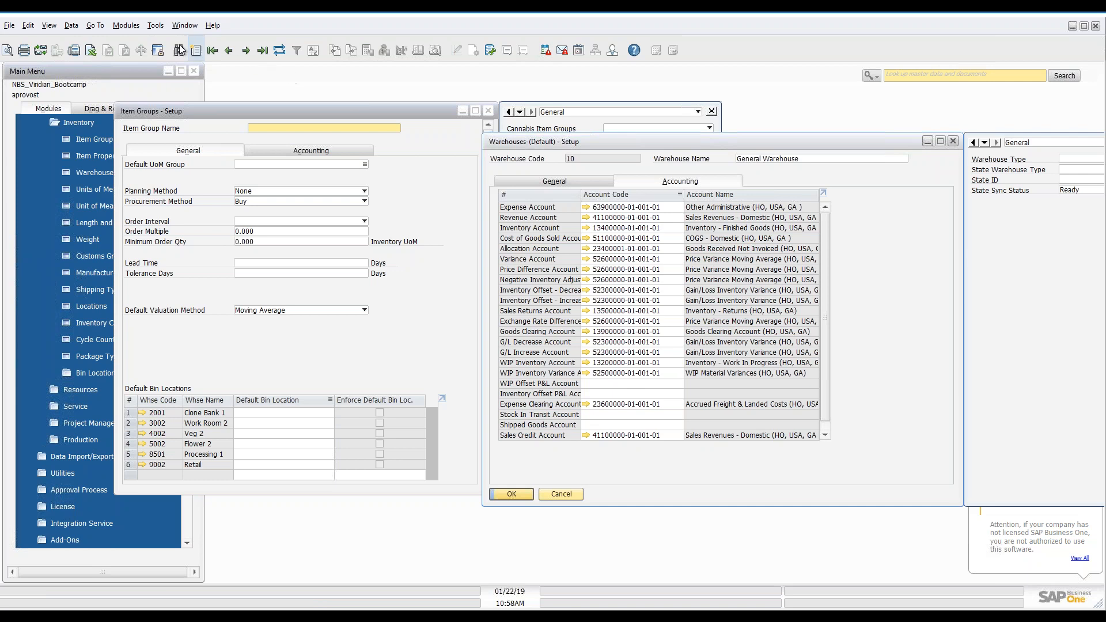
click(196, 51)
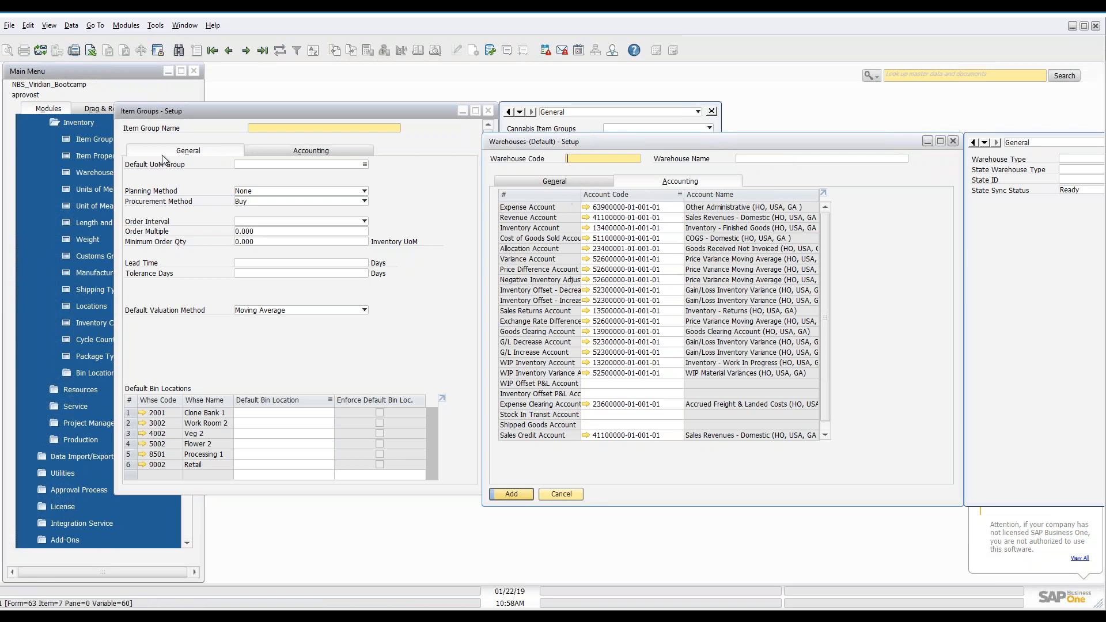
Collapse the Inventory setup branch, open G/L Account Determination from the Financials setup, and move its window below the warehouse's upper account rows.
click(91, 124)
scroll(99, 143, up, 5)
click(92, 124)
click(93, 159)
click(109, 173)
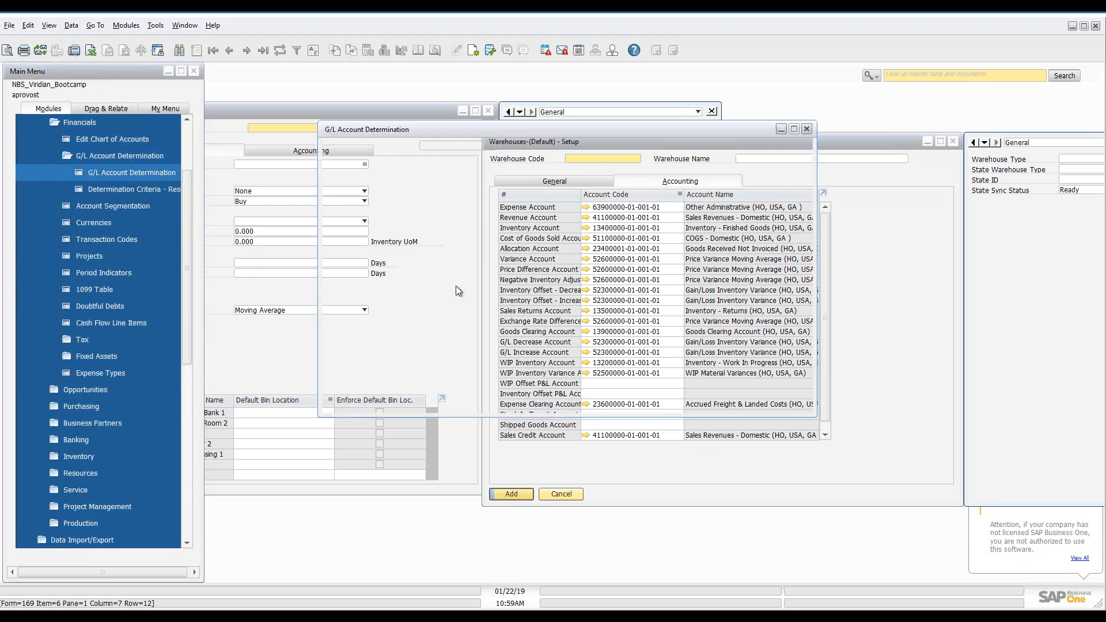
drag(566, 131, 608, 349)
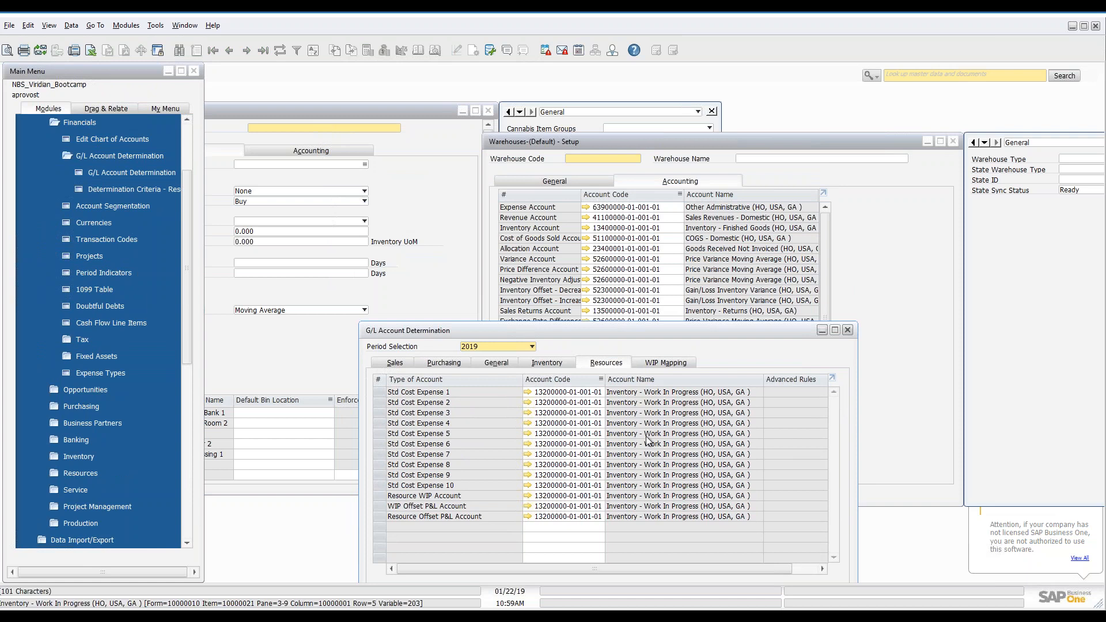
Compare the Inventory Account in G/L Account Determination's inventory accounts with the one in Warehouses, and close G/L Account Determination.
click(547, 362)
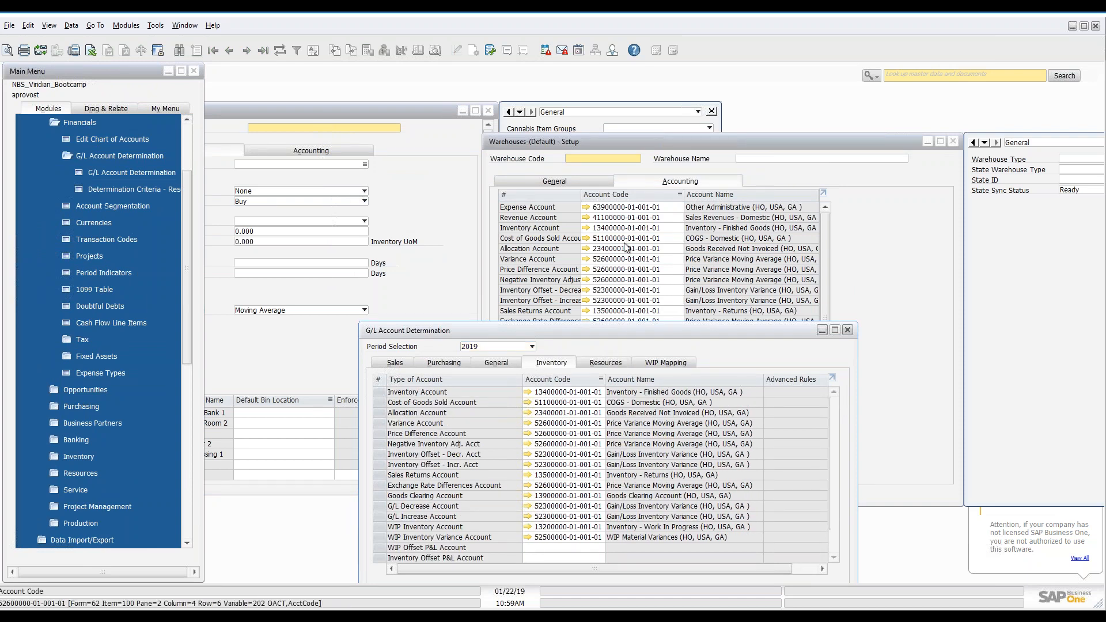
click(615, 228)
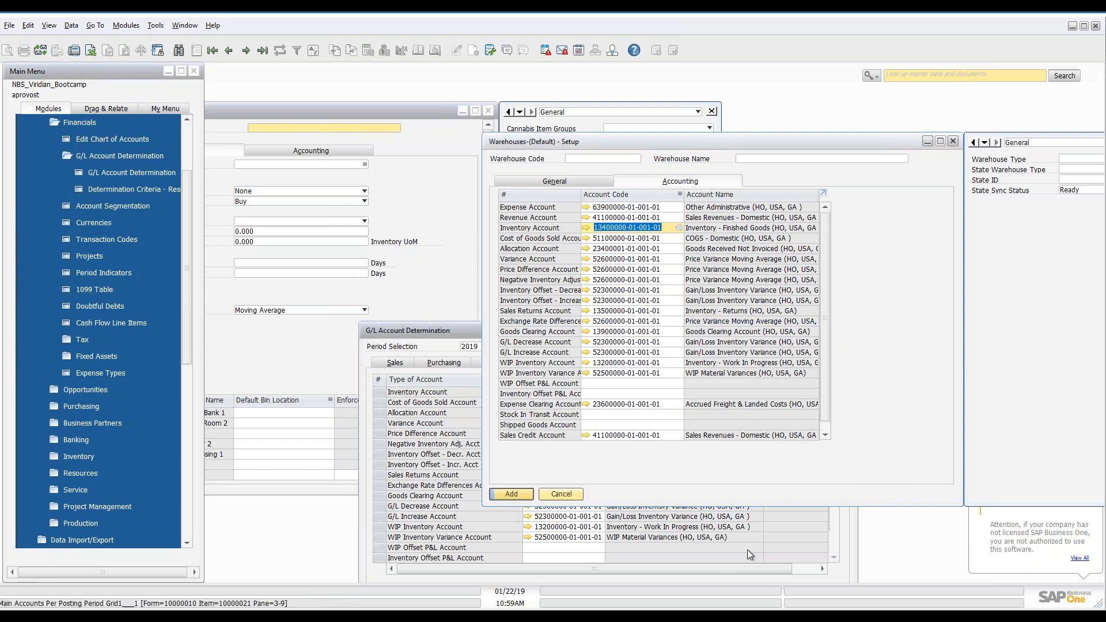
click(748, 550)
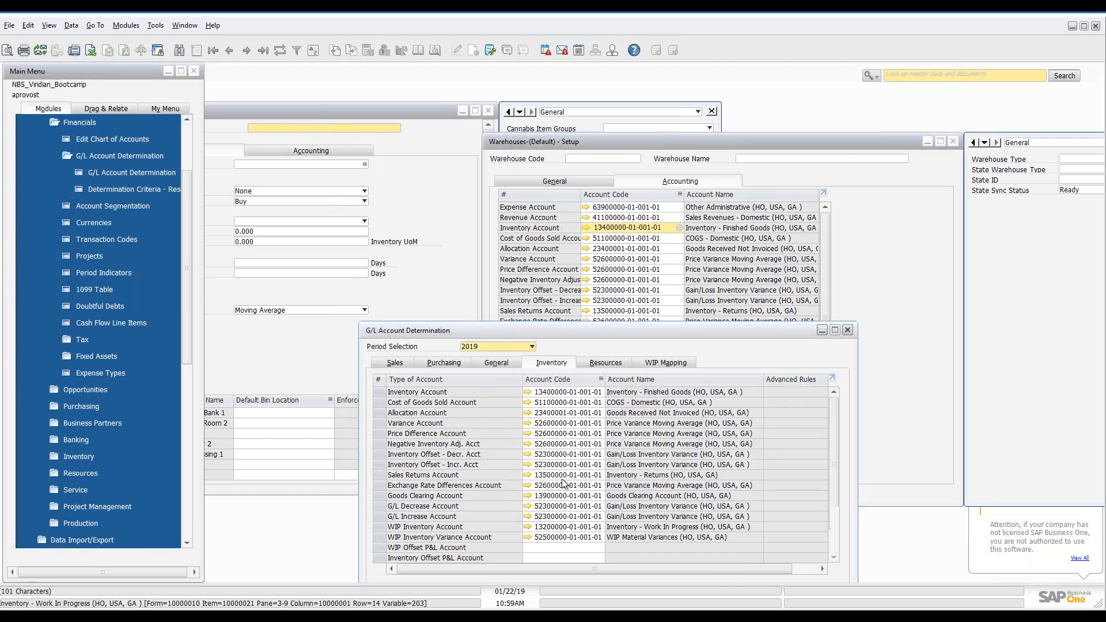
click(545, 393)
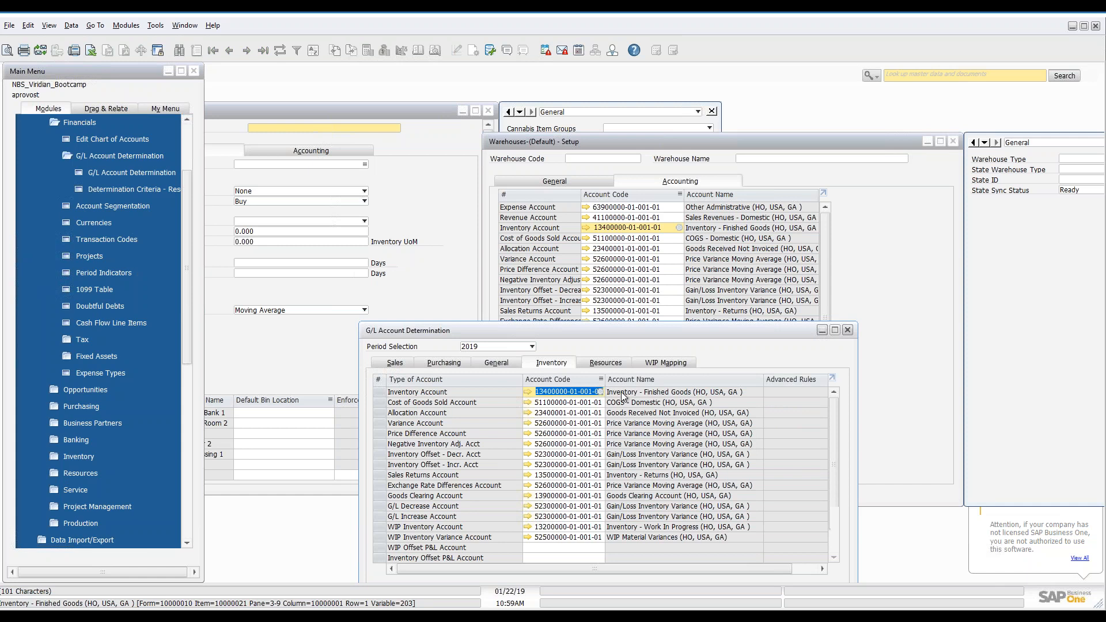
click(850, 331)
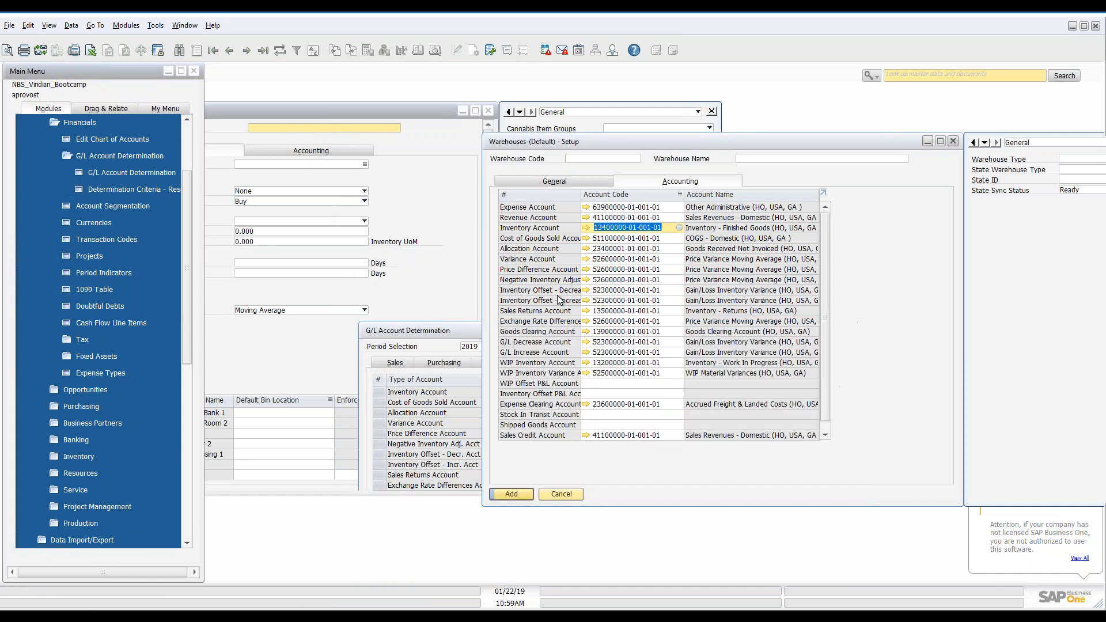
Reposition the restored Item Groups window beside the Warehouses window, and switch the Warehouses setup to find mode.
double_click(328, 106)
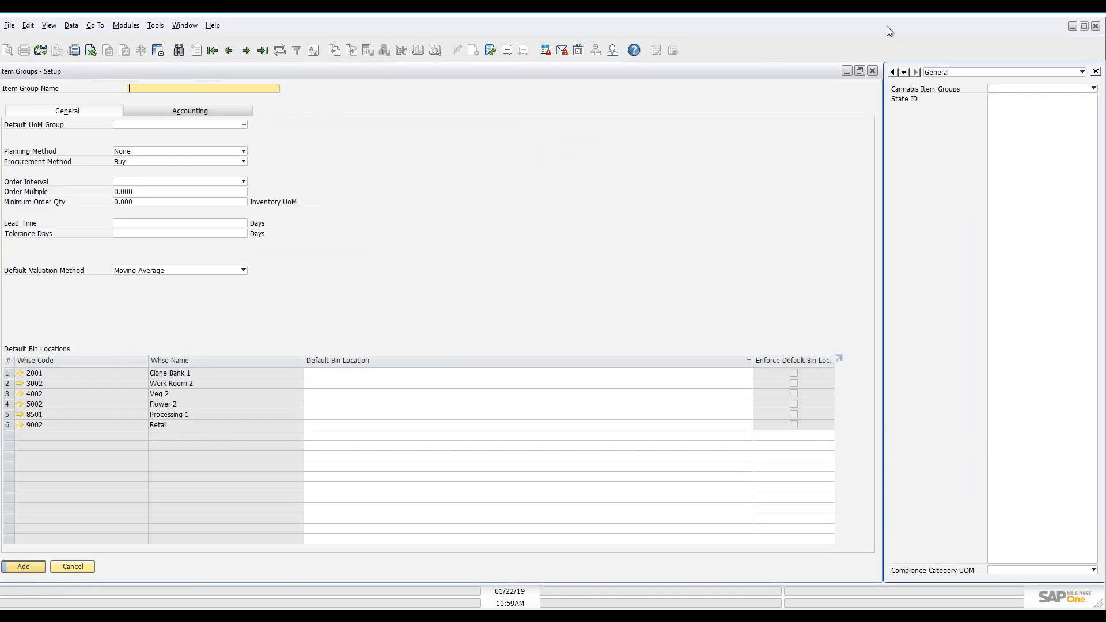
click(860, 71)
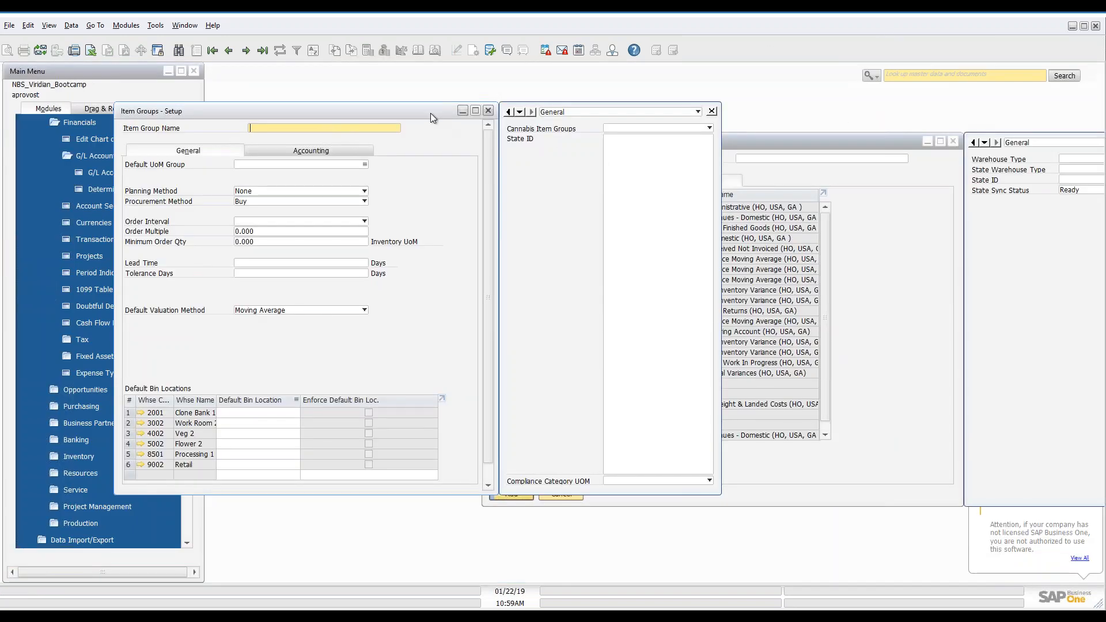
drag(416, 114, 386, 176)
click(695, 141)
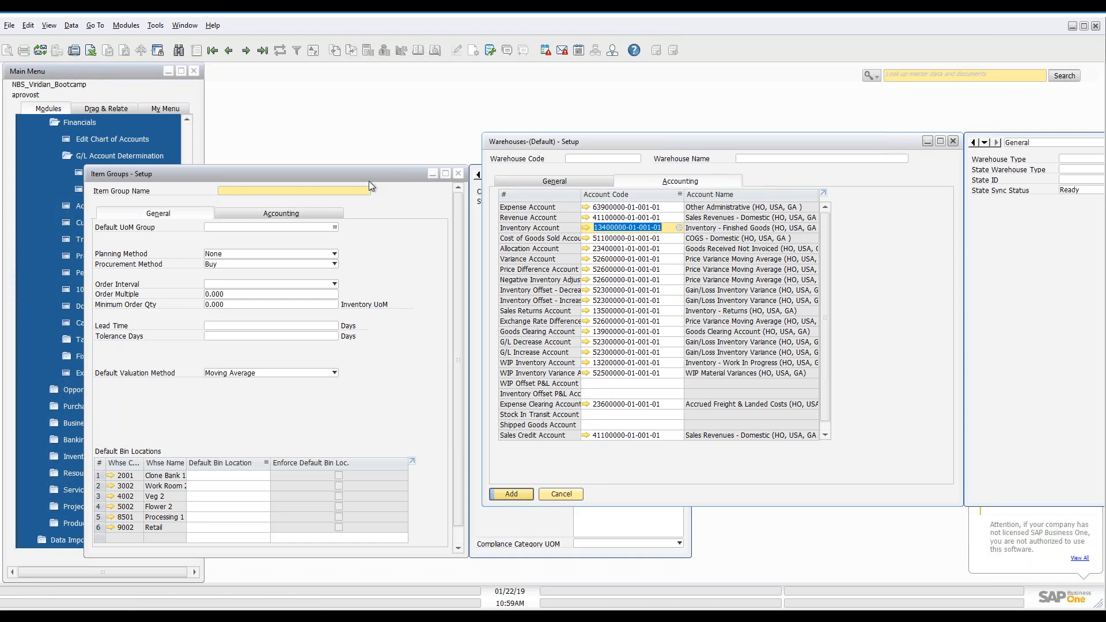
click(180, 51)
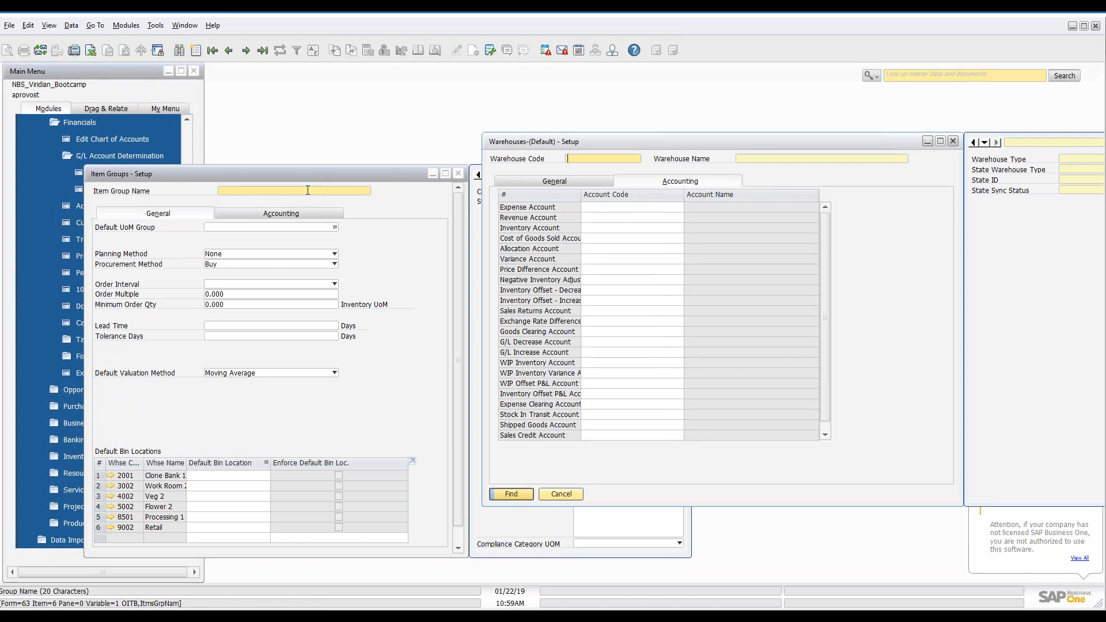
Enter * as the Item Group Name in the Item Groups setup and submit the record.
click(310, 192)
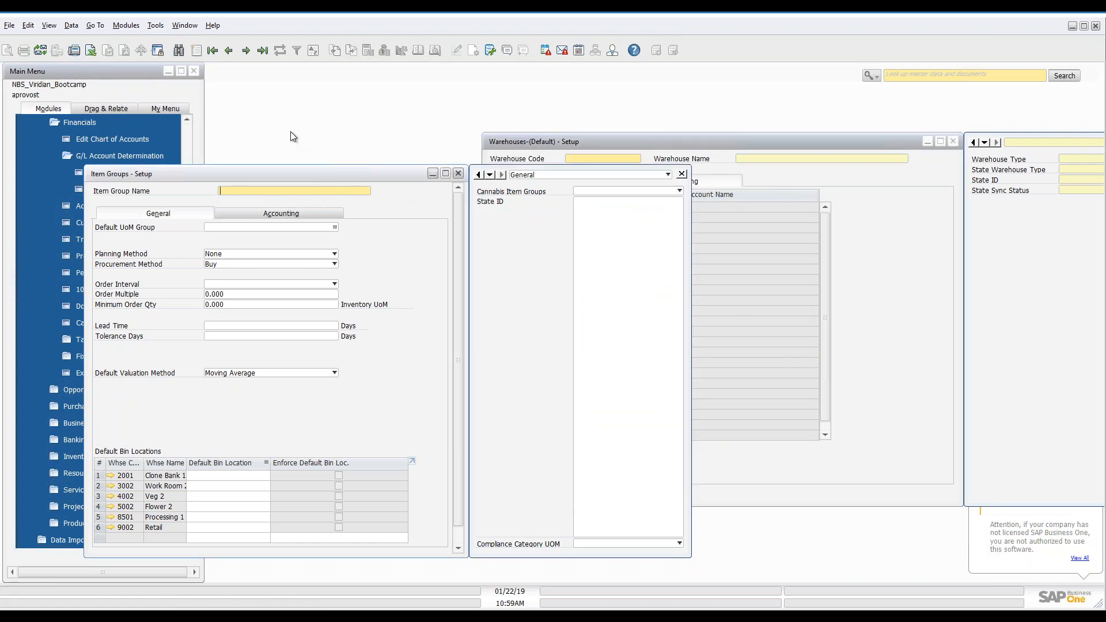
text(*)
key(Return)
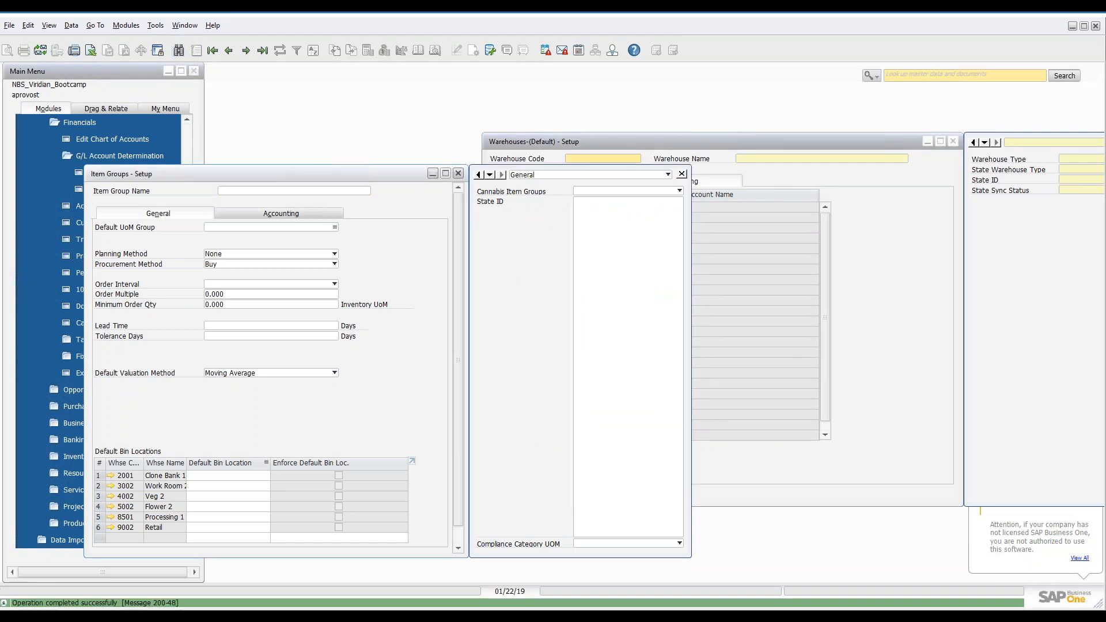
List all item groups from find mode, enlarge the list, and open the Finished Good group's accounting accounts.
click(179, 50)
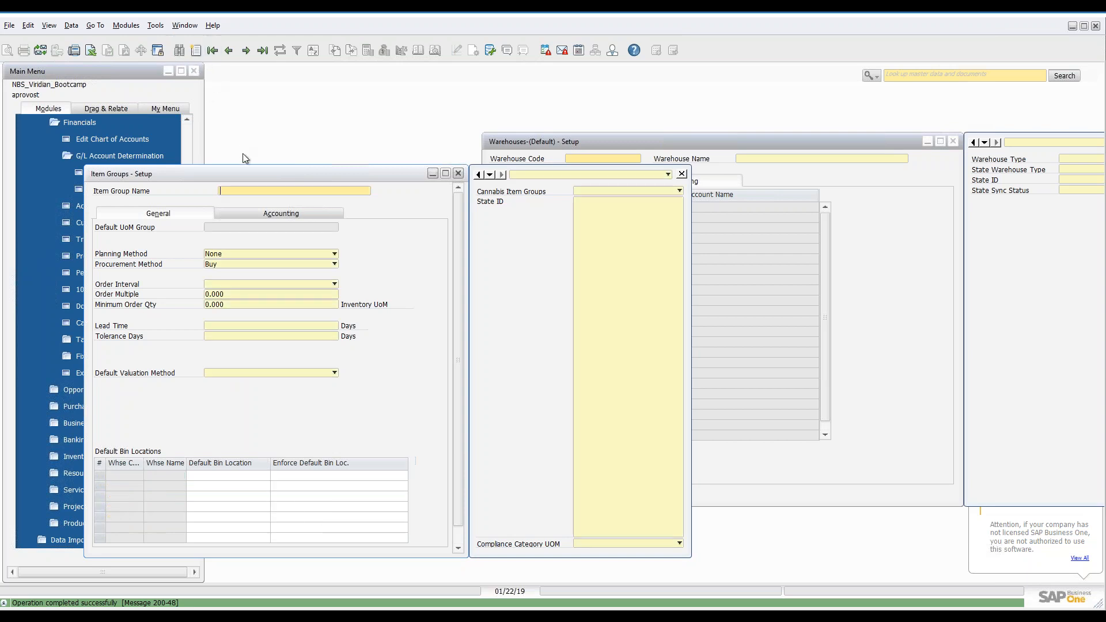
key(Return)
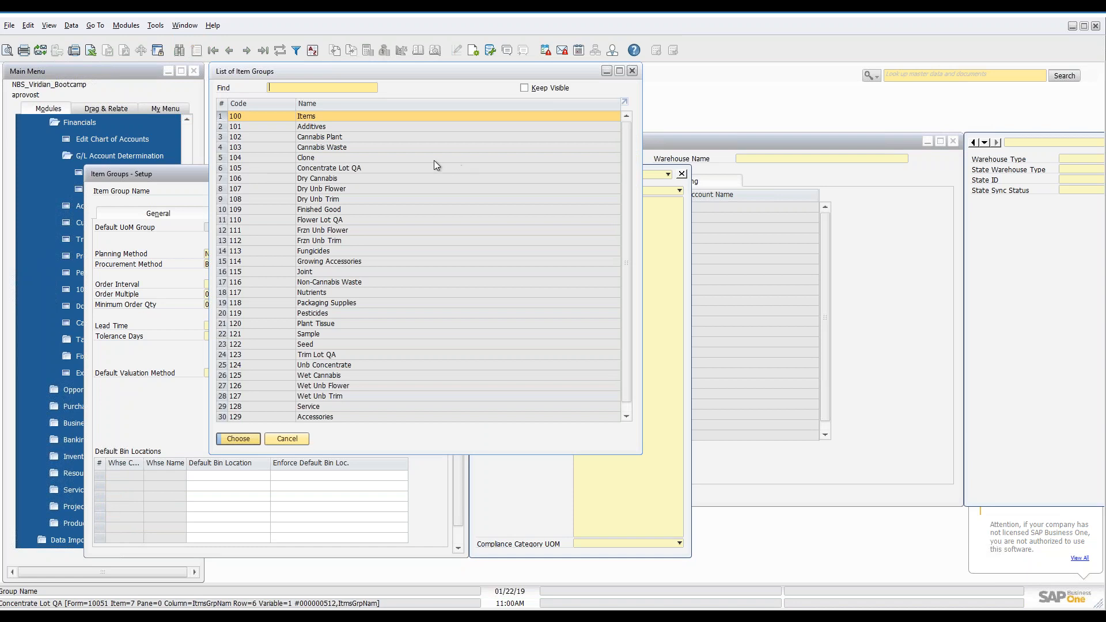
drag(639, 450, 699, 488)
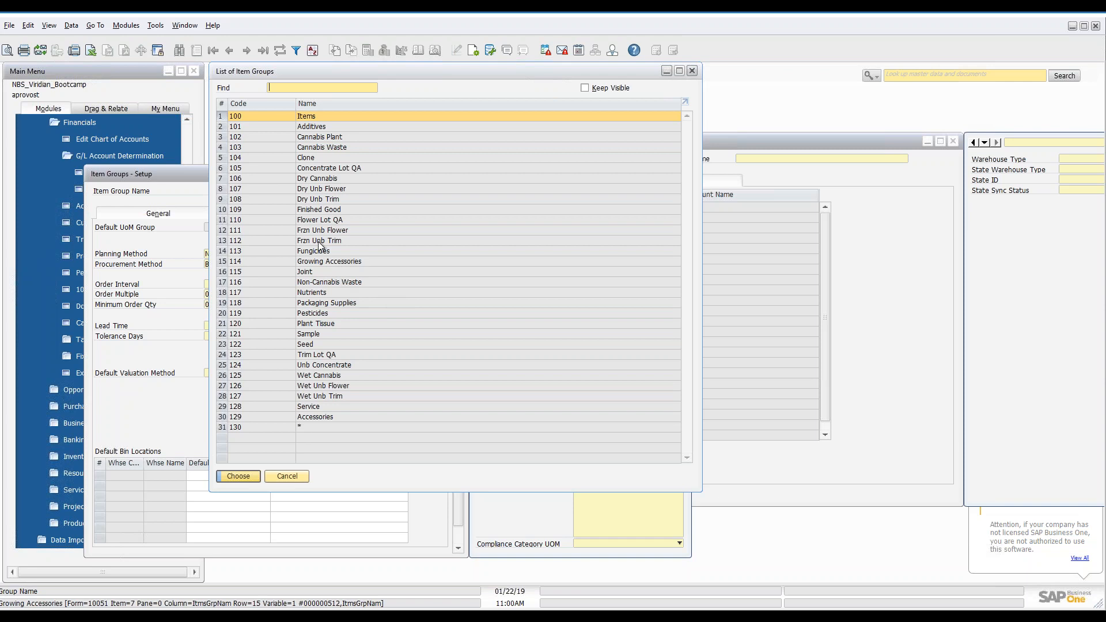
click(254, 211)
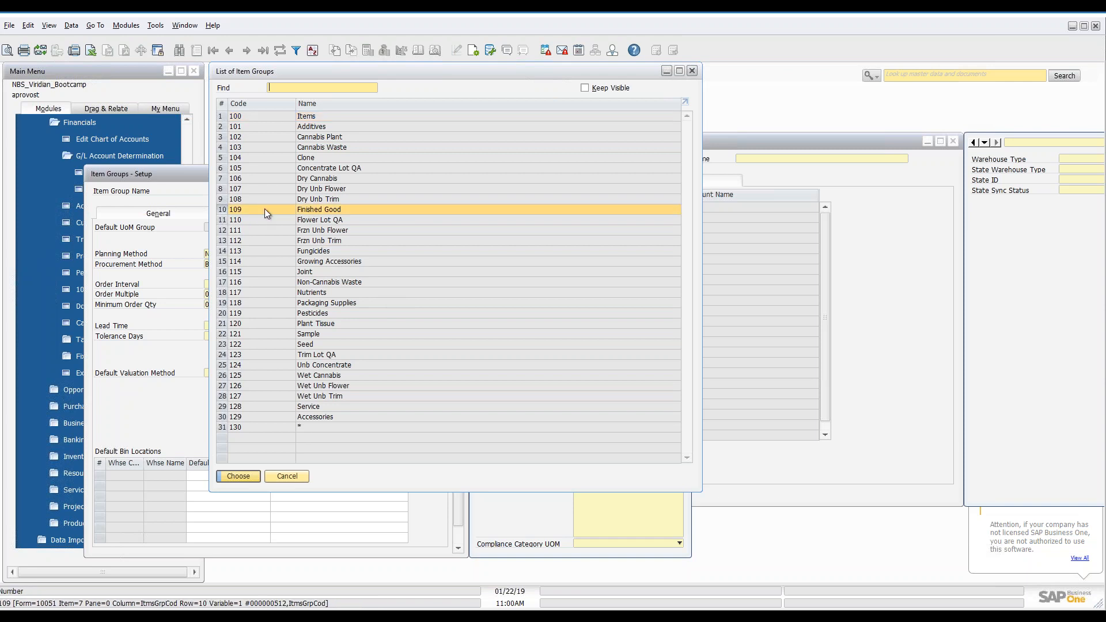
double_click(264, 209)
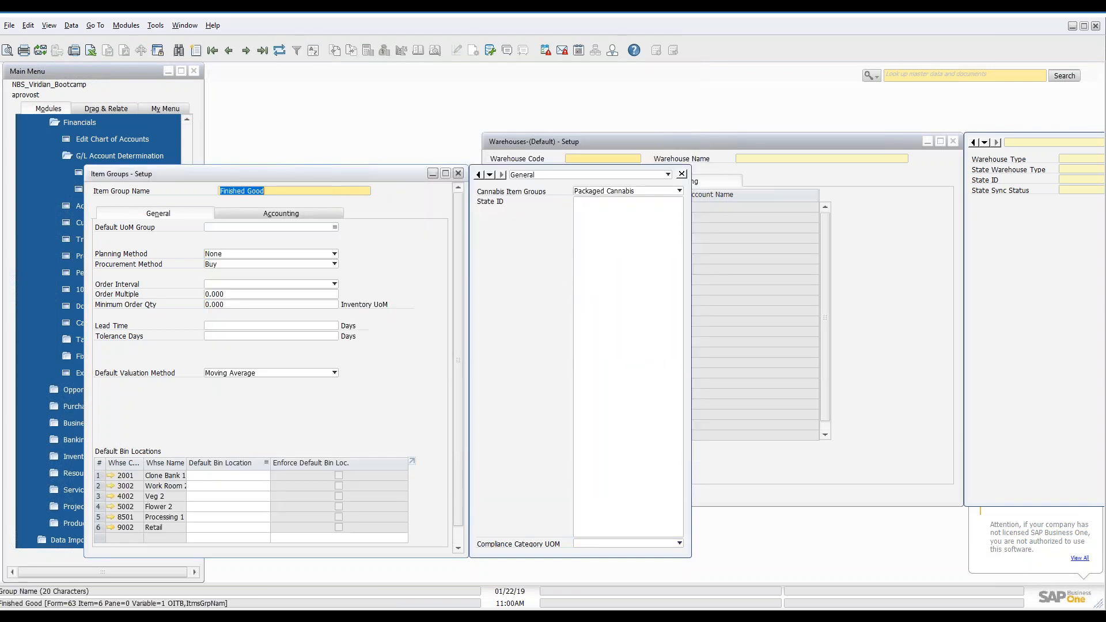
click(293, 215)
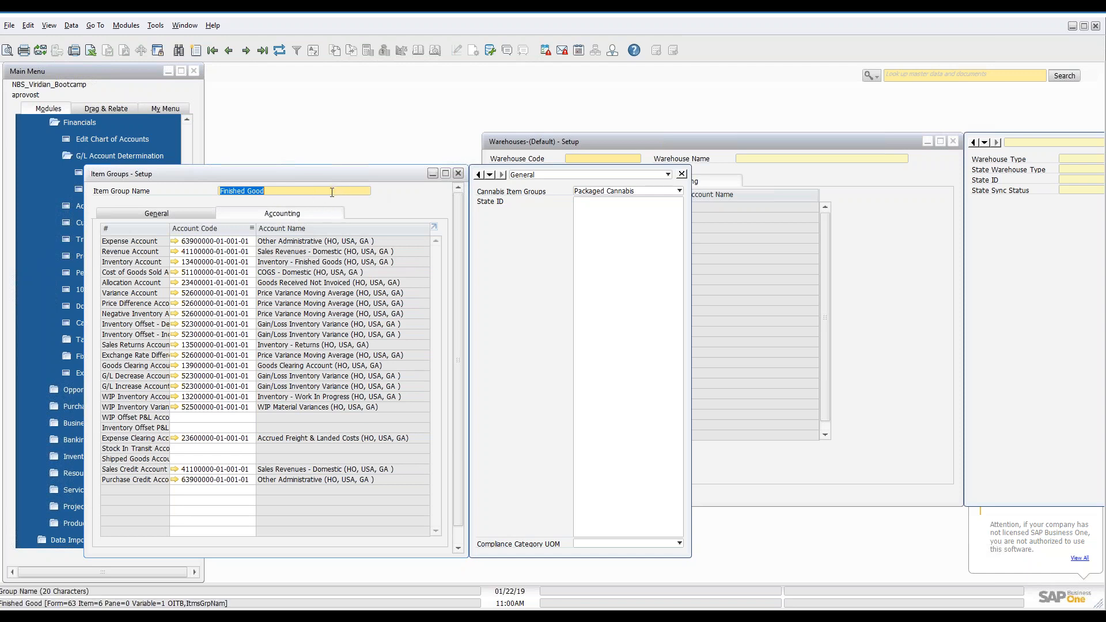
Duplicate the Finished Good item group and name the copy FG-Concentrate.
right_click(386, 197)
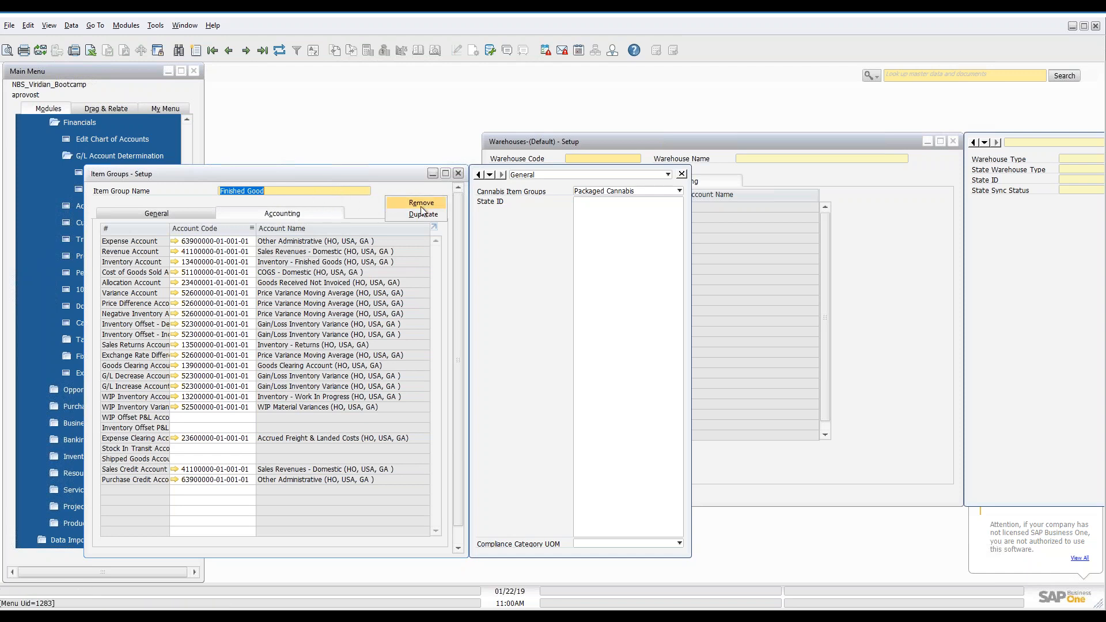
click(423, 215)
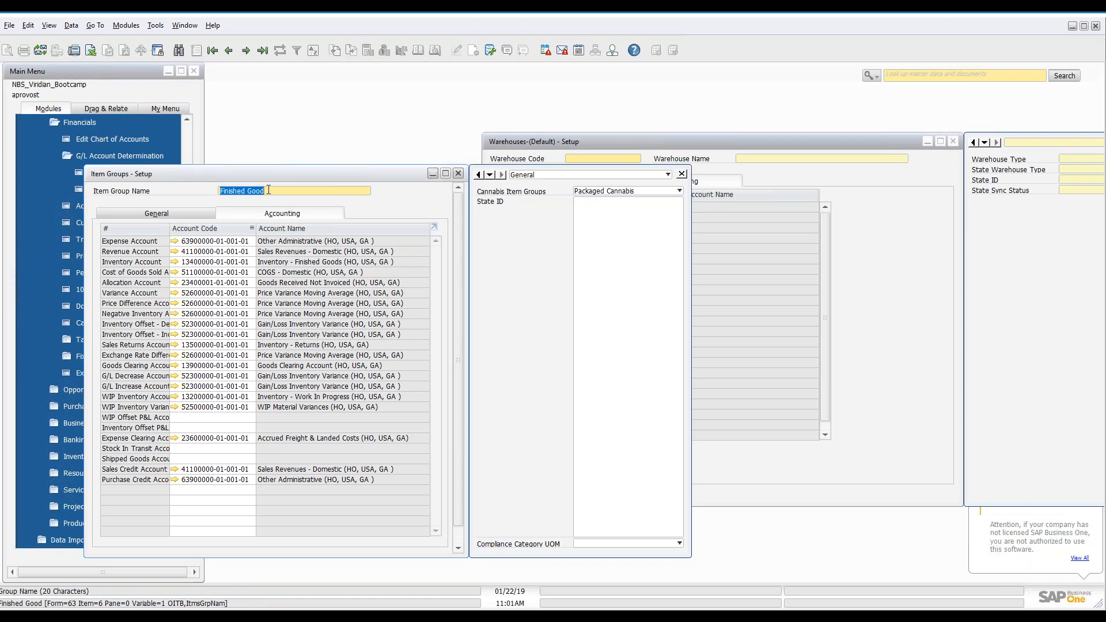
text(FG-Concentrate)
click(244, 251)
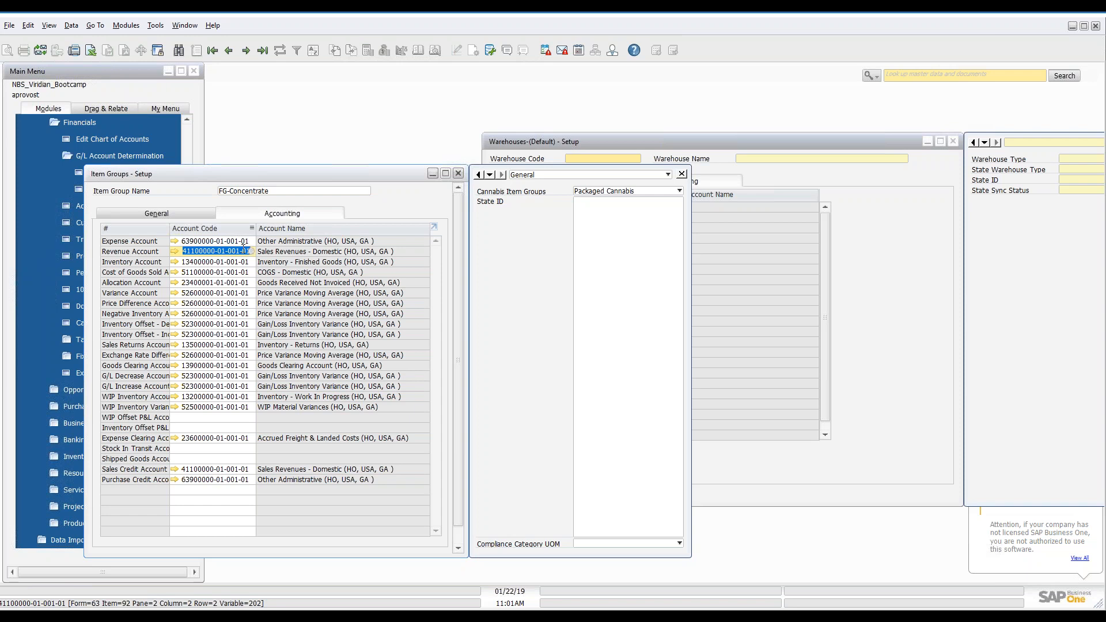
click(252, 252)
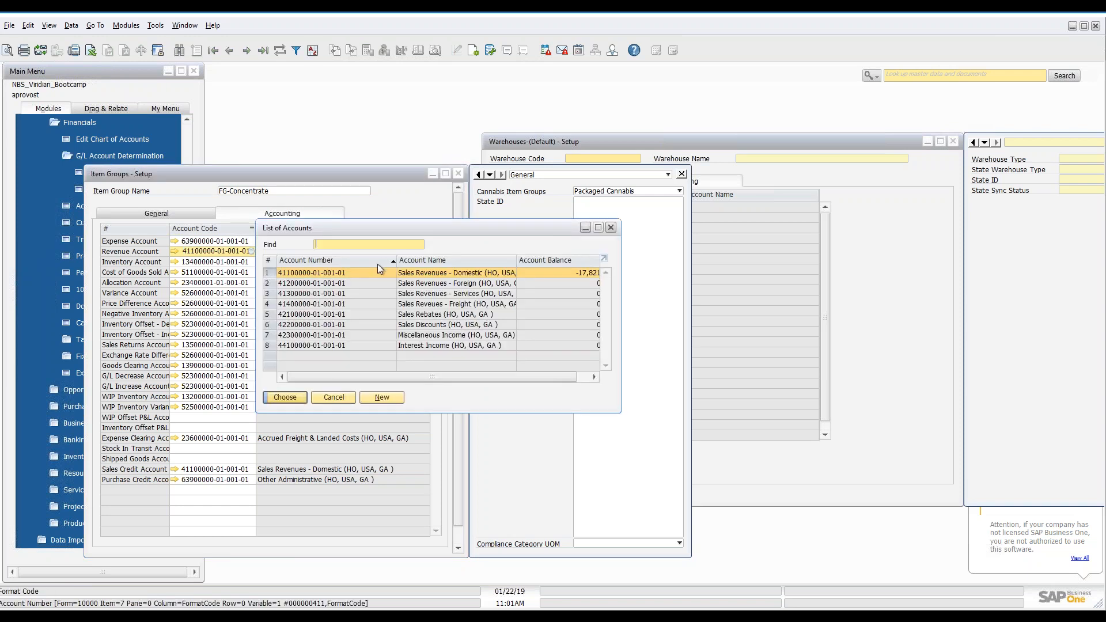
click(354, 293)
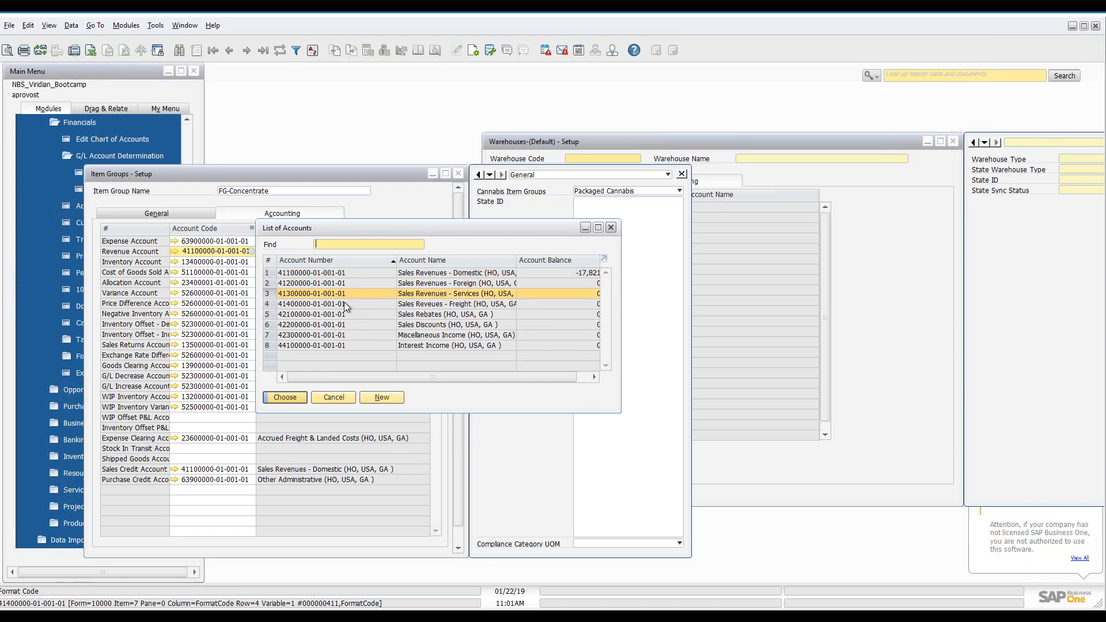
click(358, 281)
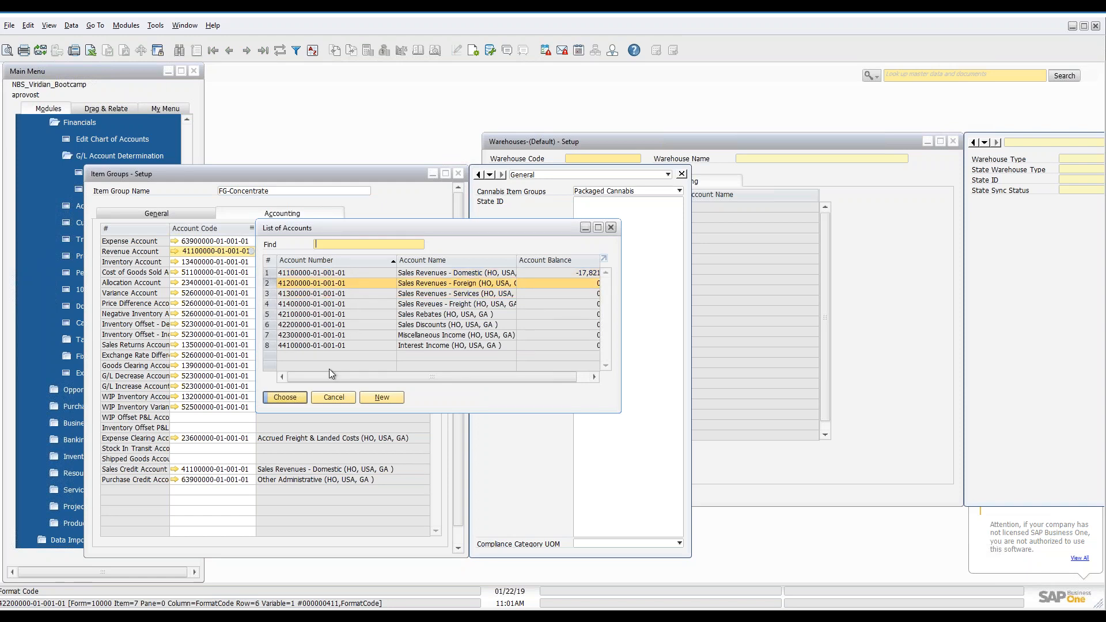
click(285, 397)
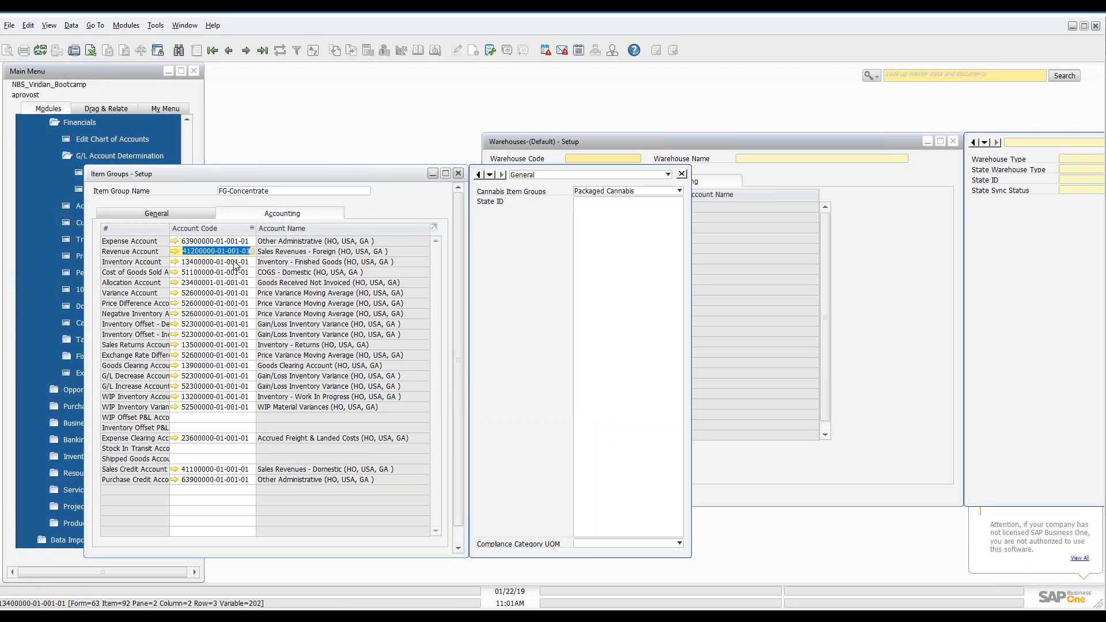
Review the Inventory Account and Cost of Goods Sold Account of FG-Concentrate, and return to its group name.
key(Down)
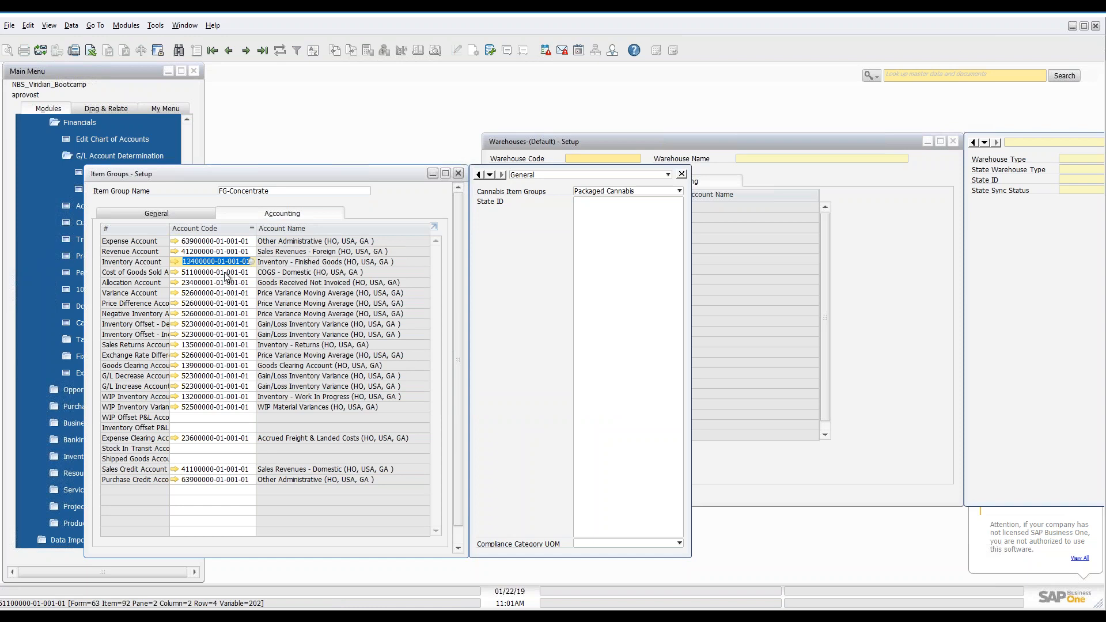
key(Down)
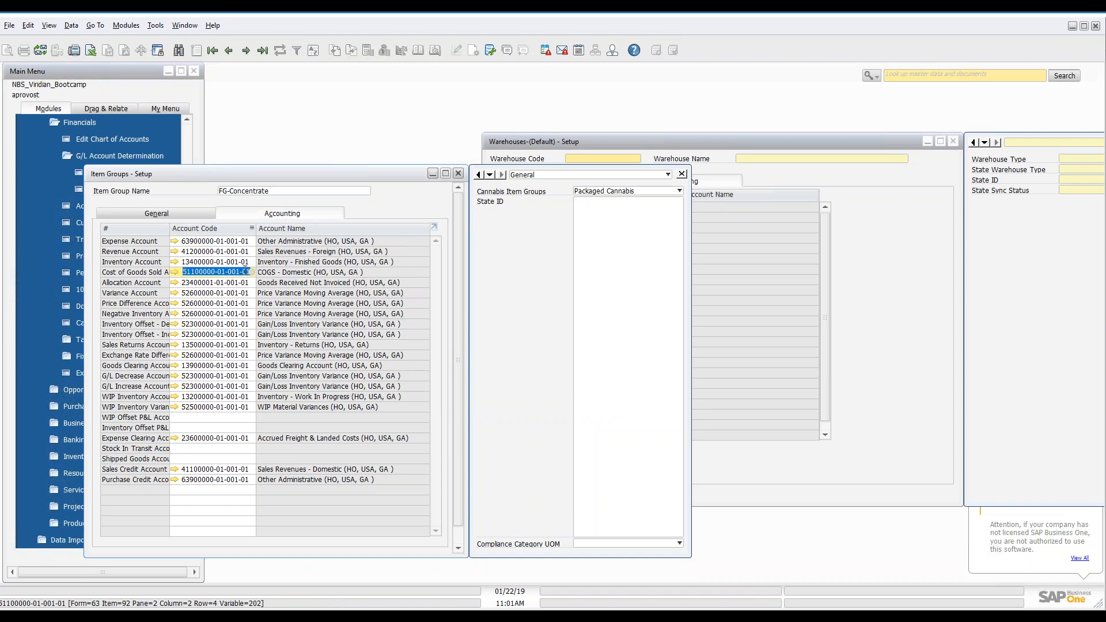
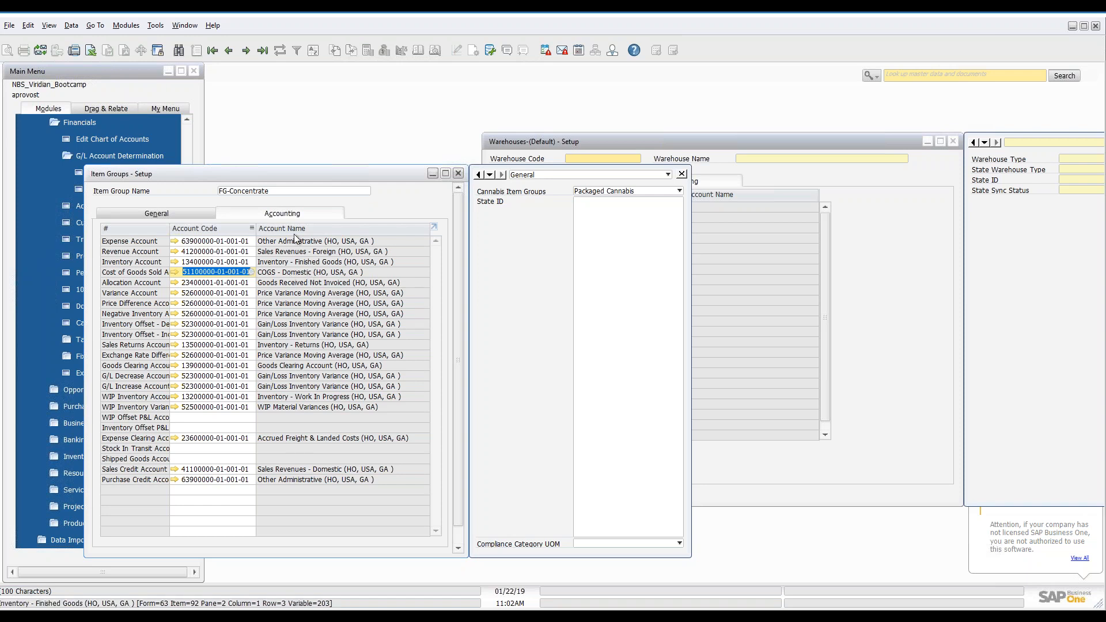
click(269, 192)
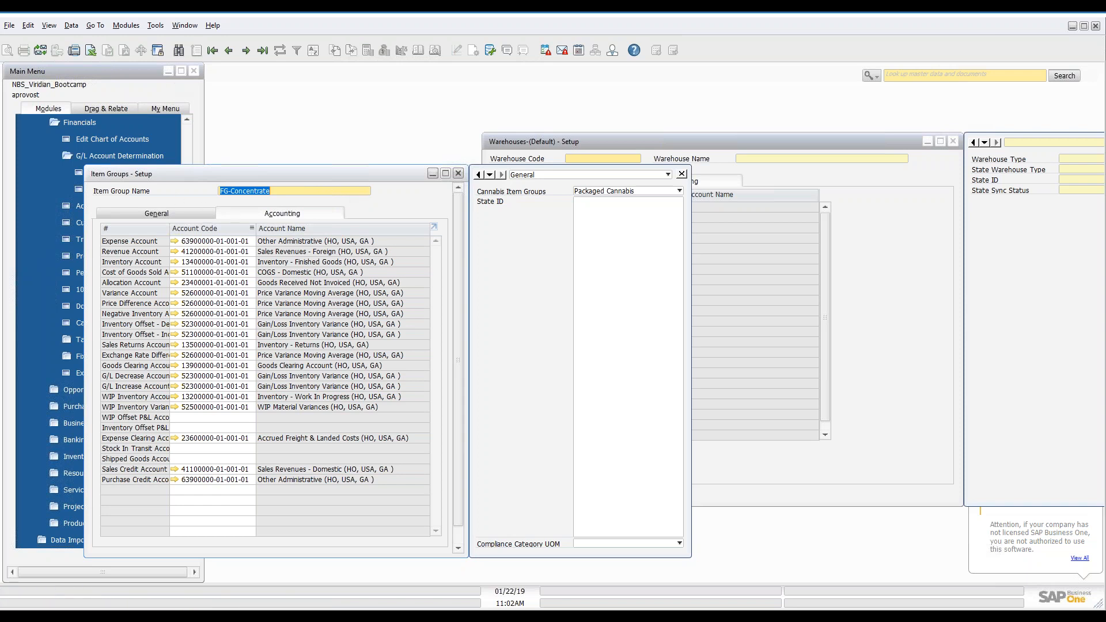
Bring the Warehouses setup forward and search for all warehouses using * as the warehouse code.
click(582, 143)
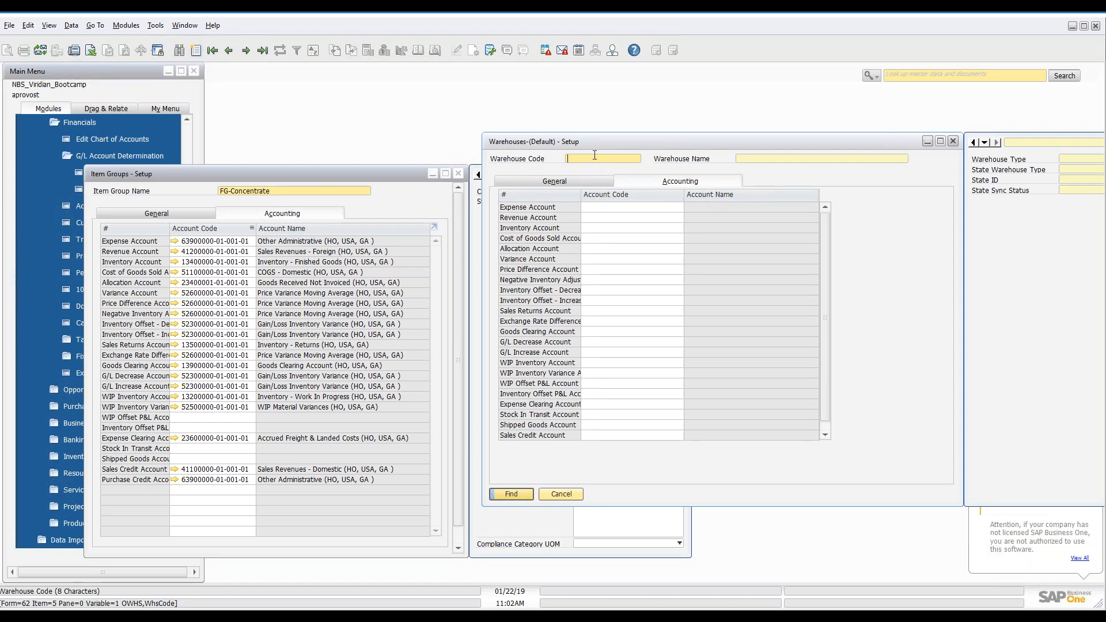
text(*)
key(Tab)
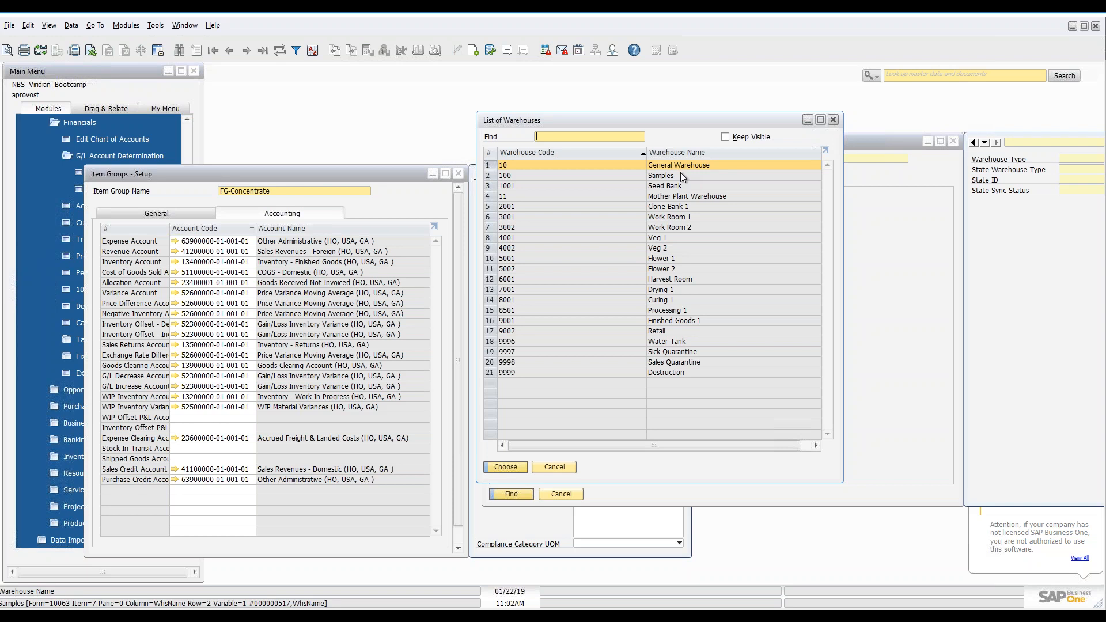
Examine the warehouse list in production order, from Samples and Seed Bank through the clone, work, veg, flower, harvest, drying and curing rooms.
click(557, 176)
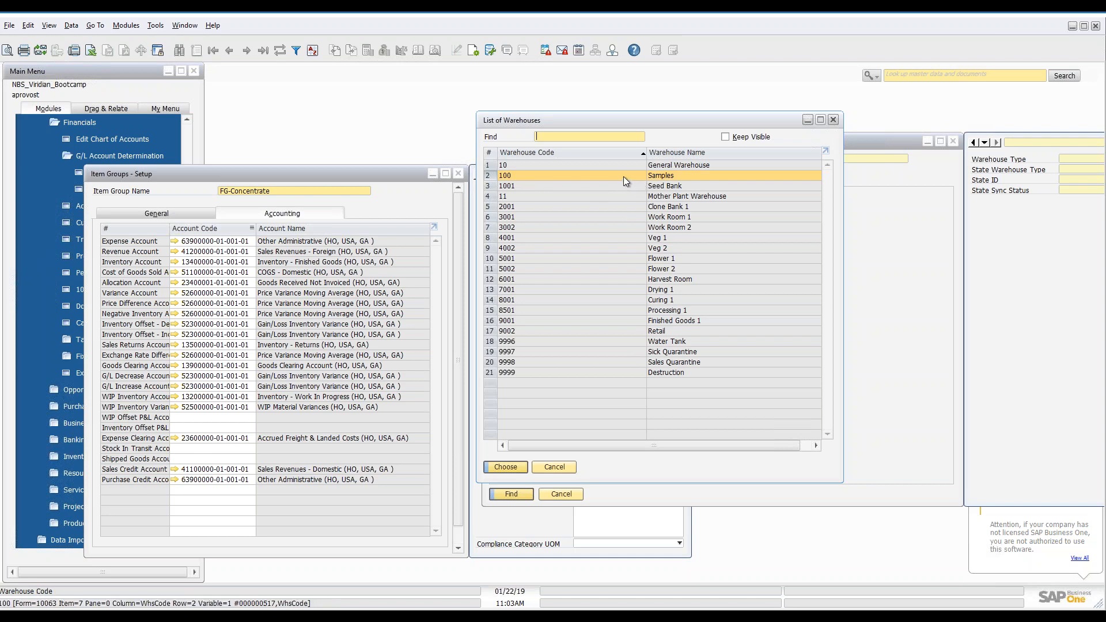
click(516, 185)
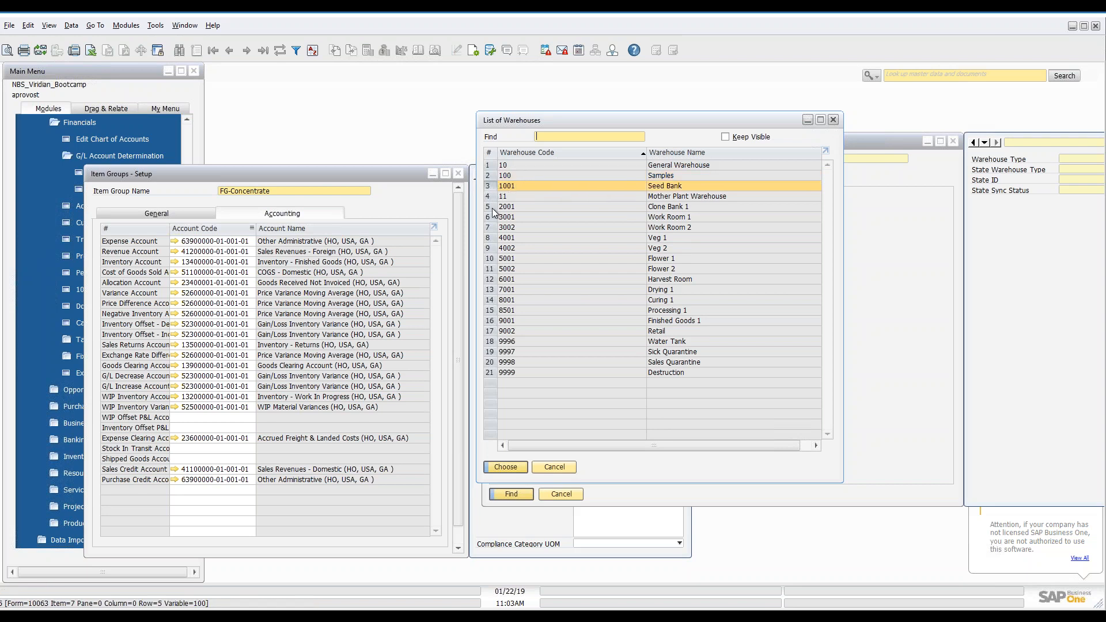
click(492, 208)
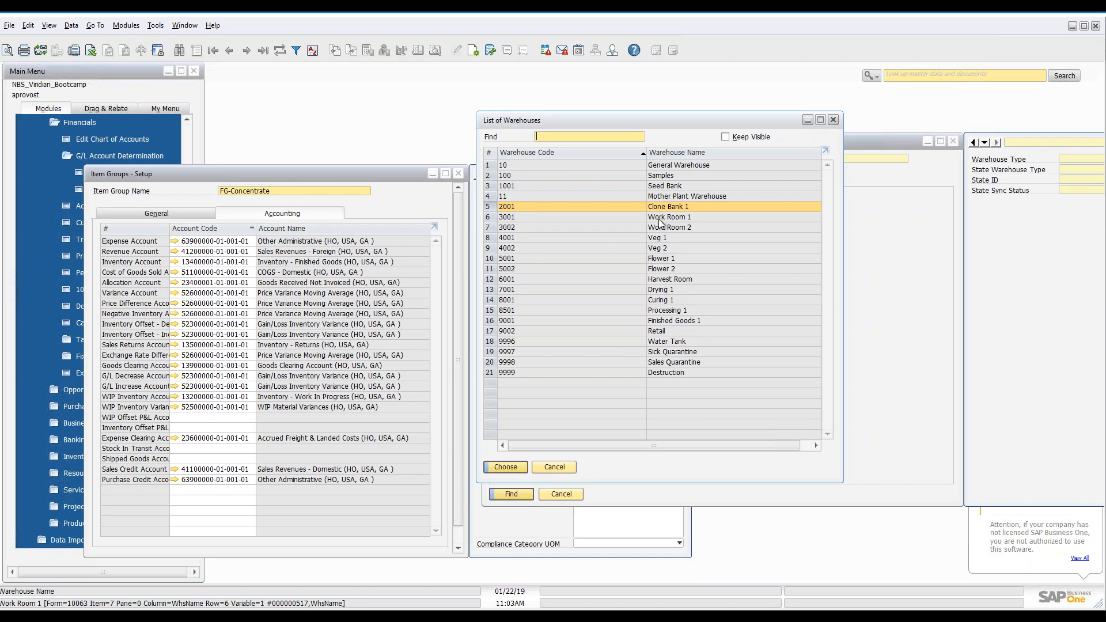
click(527, 217)
click(523, 238)
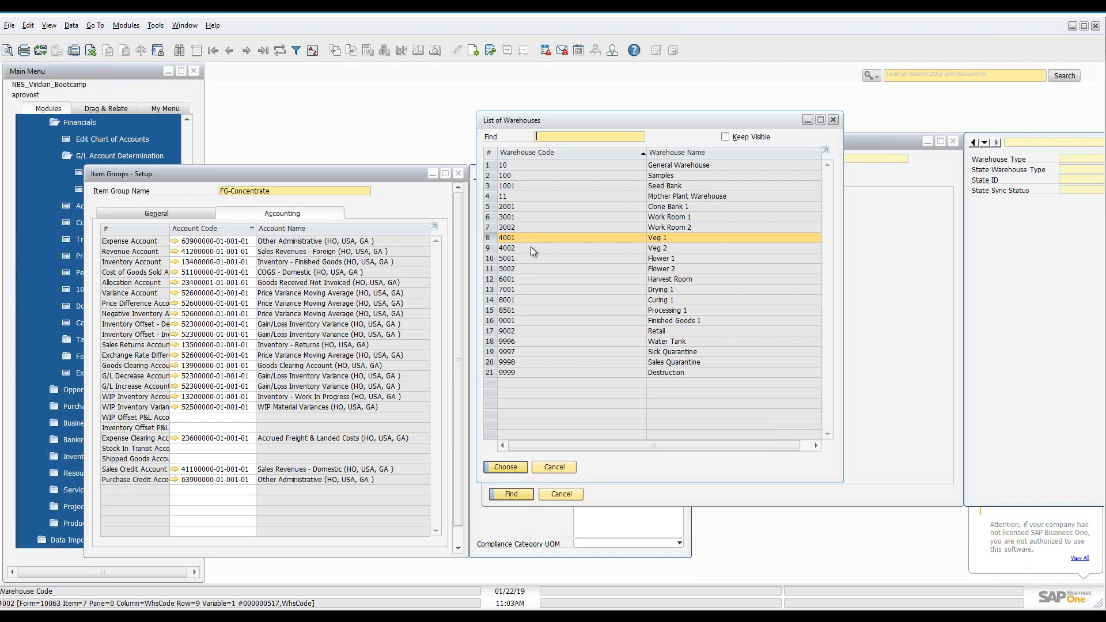
click(531, 258)
click(518, 279)
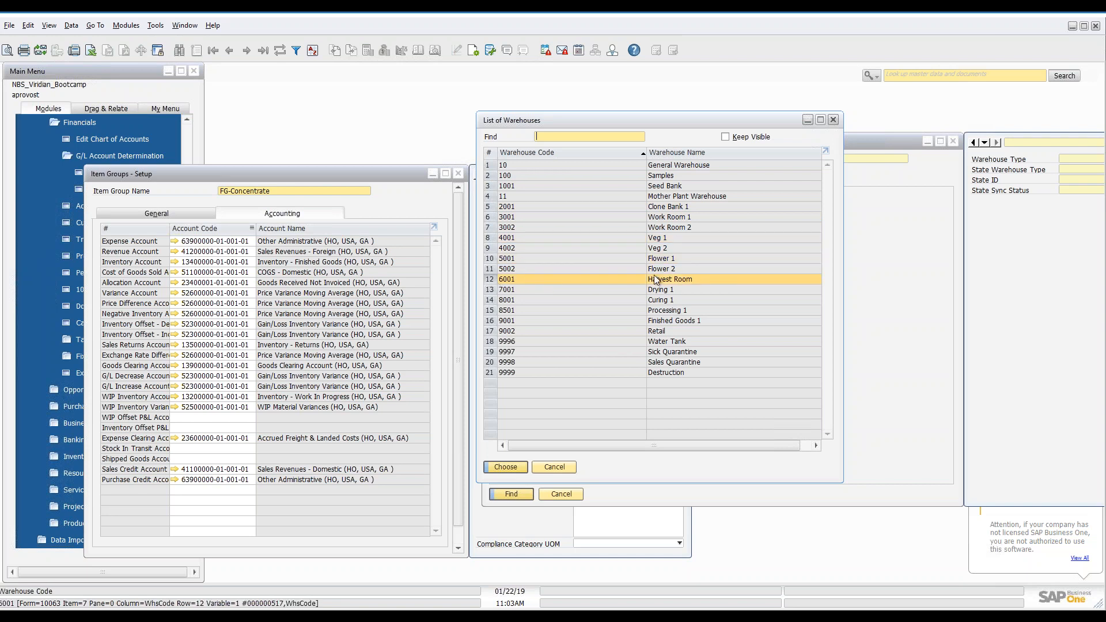
click(492, 290)
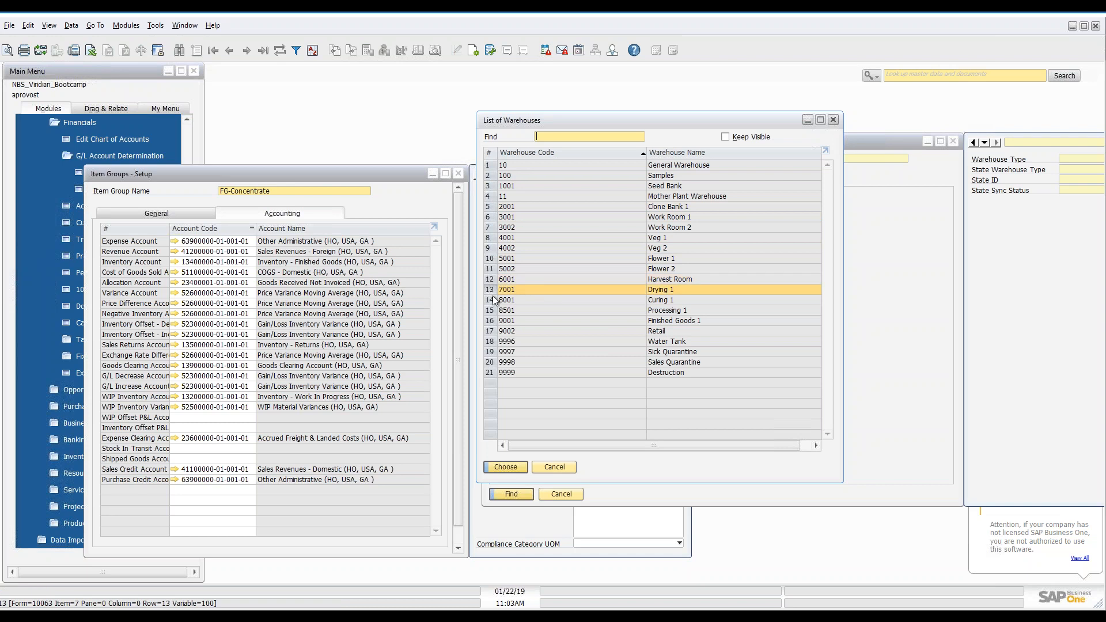
click(492, 301)
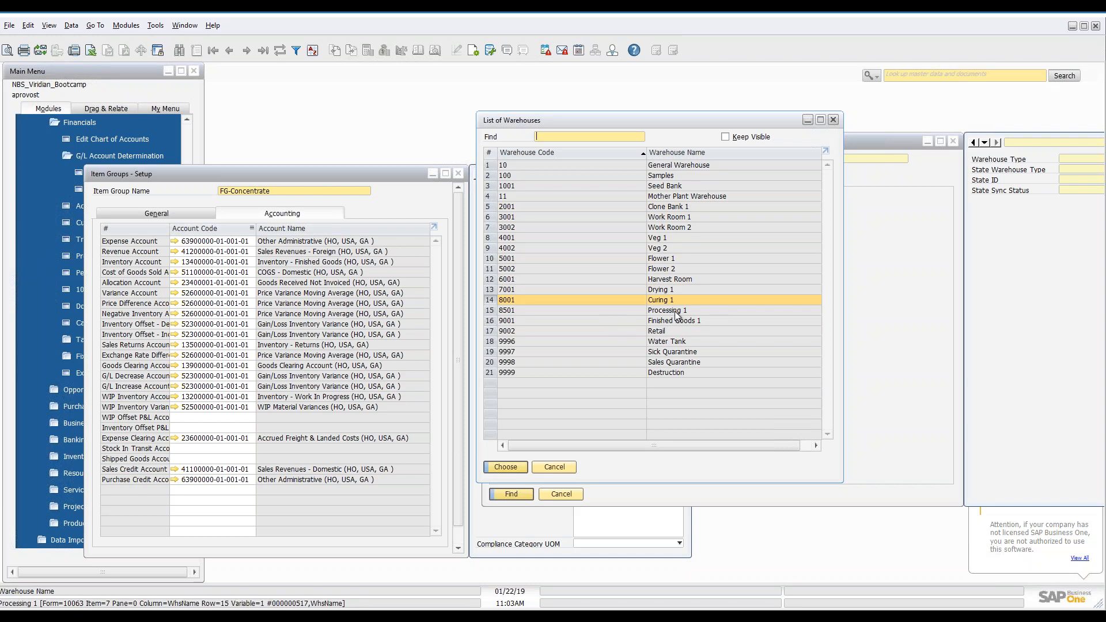
Open the Processing 1 warehouse record and reposition its window so its accounts and additional warehouse fields can be viewed.
click(505, 312)
double_click(506, 312)
right_click(901, 170)
drag(903, 143, 834, 147)
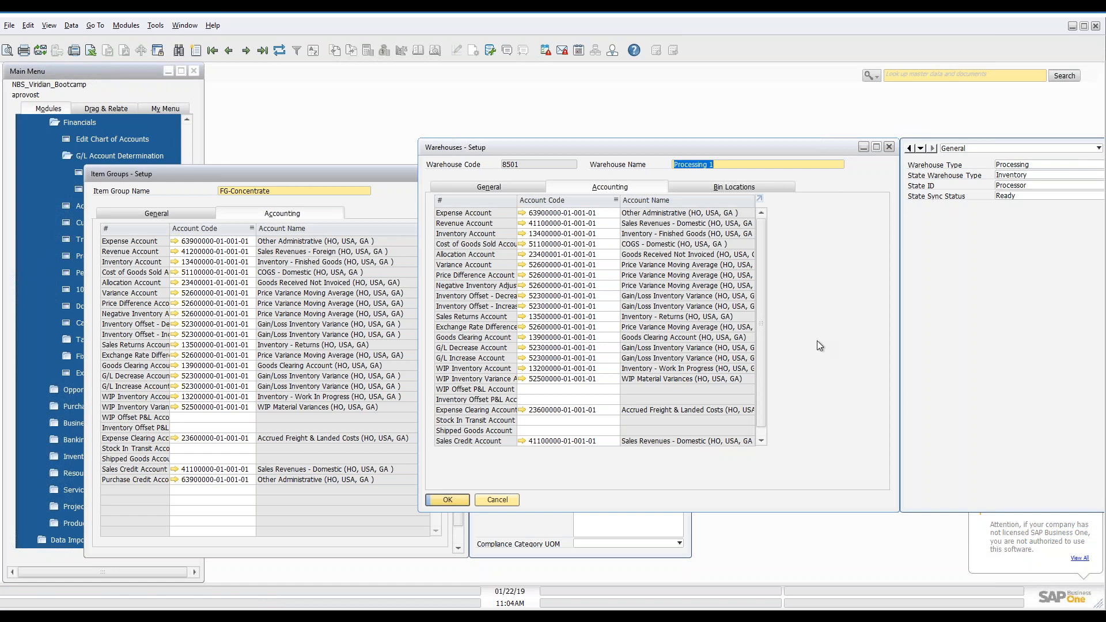
Review the general settings and bin location settings of Processing 1, including its Bin Location List.
click(512, 183)
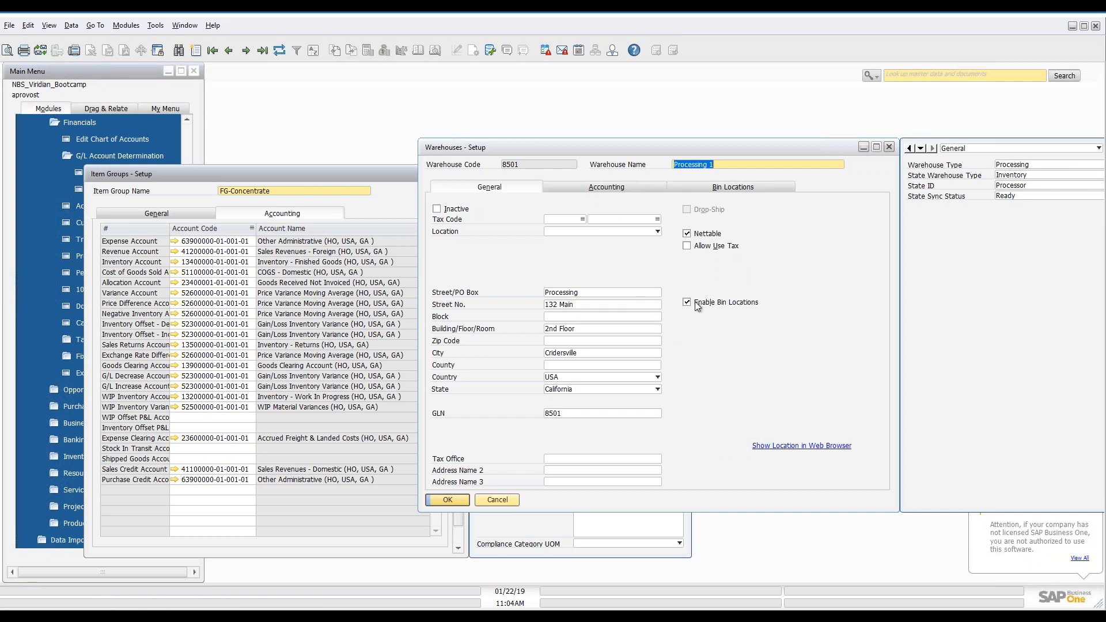
click(738, 187)
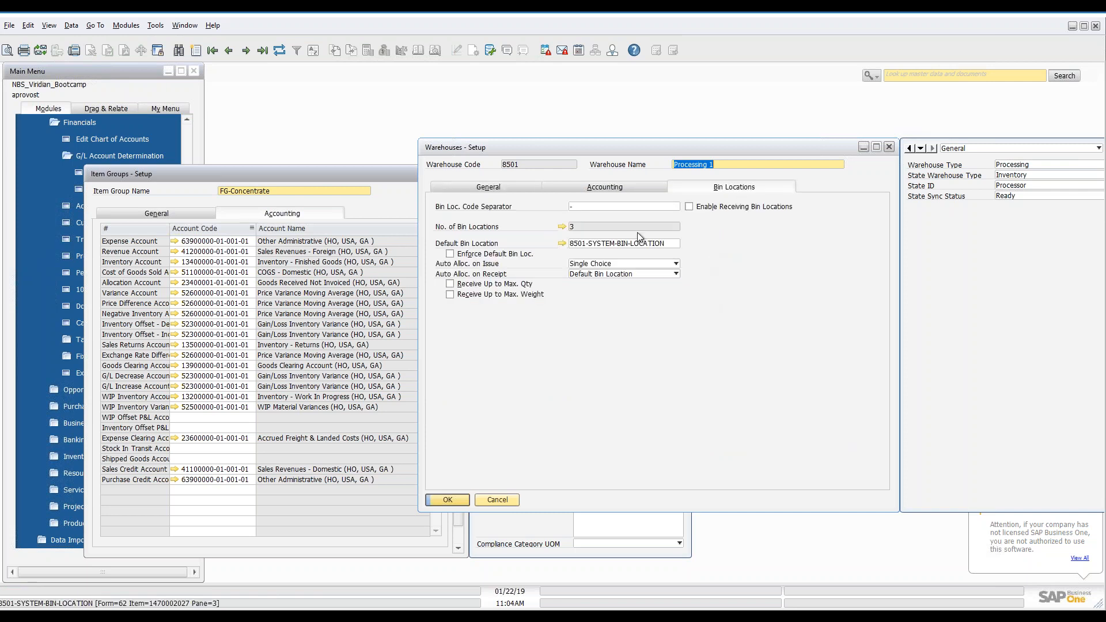
click(561, 226)
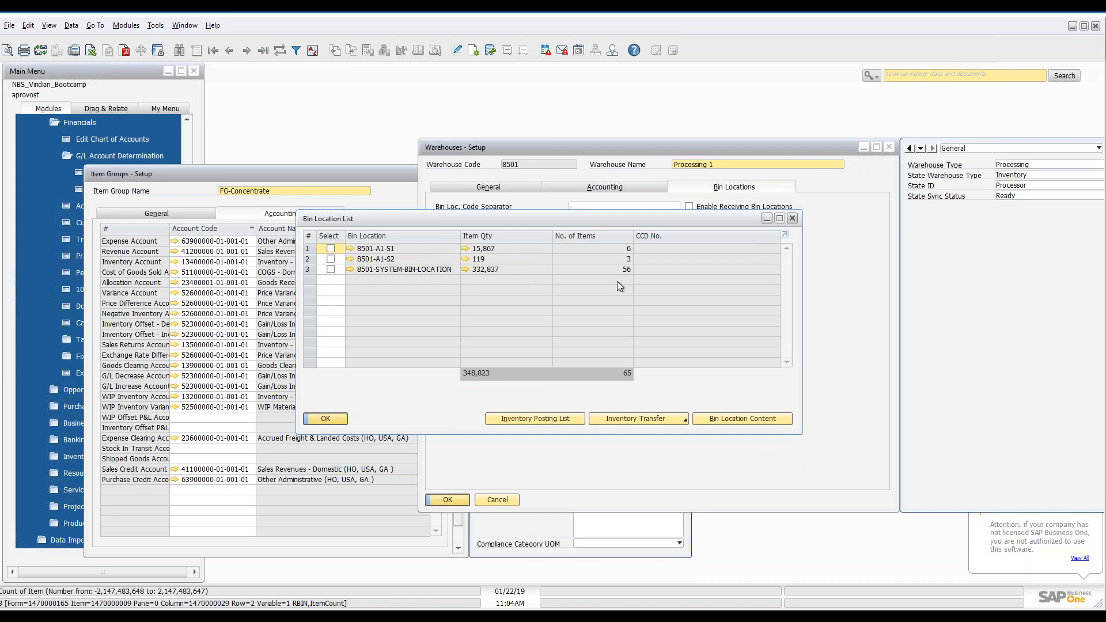
click(326, 419)
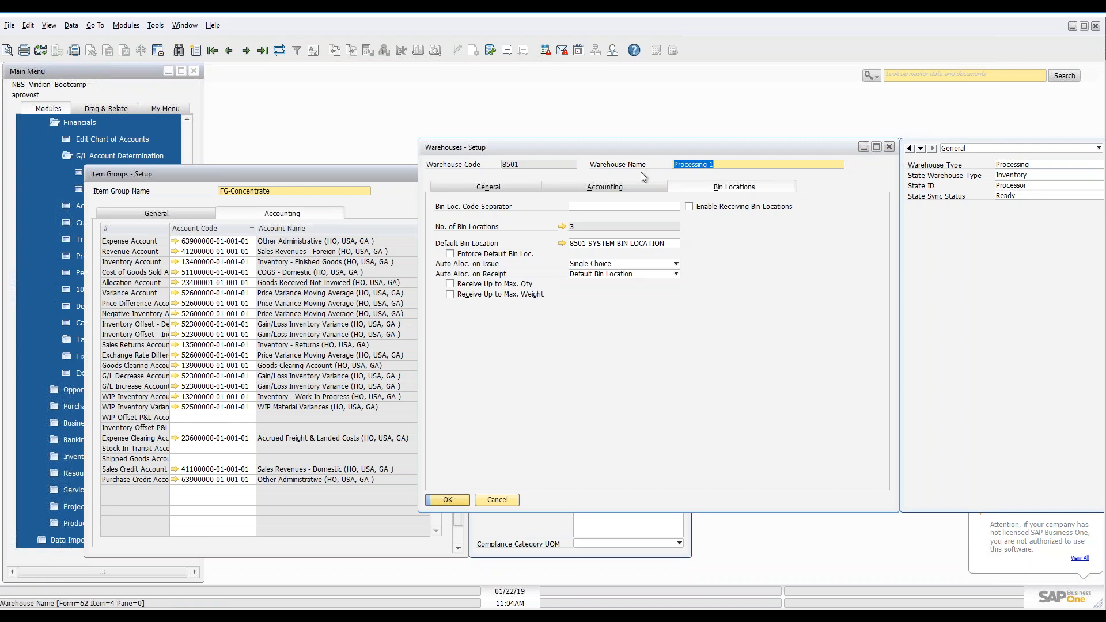
Return to the accounting accounts of Processing 1 and go to the previous warehouse record.
click(583, 188)
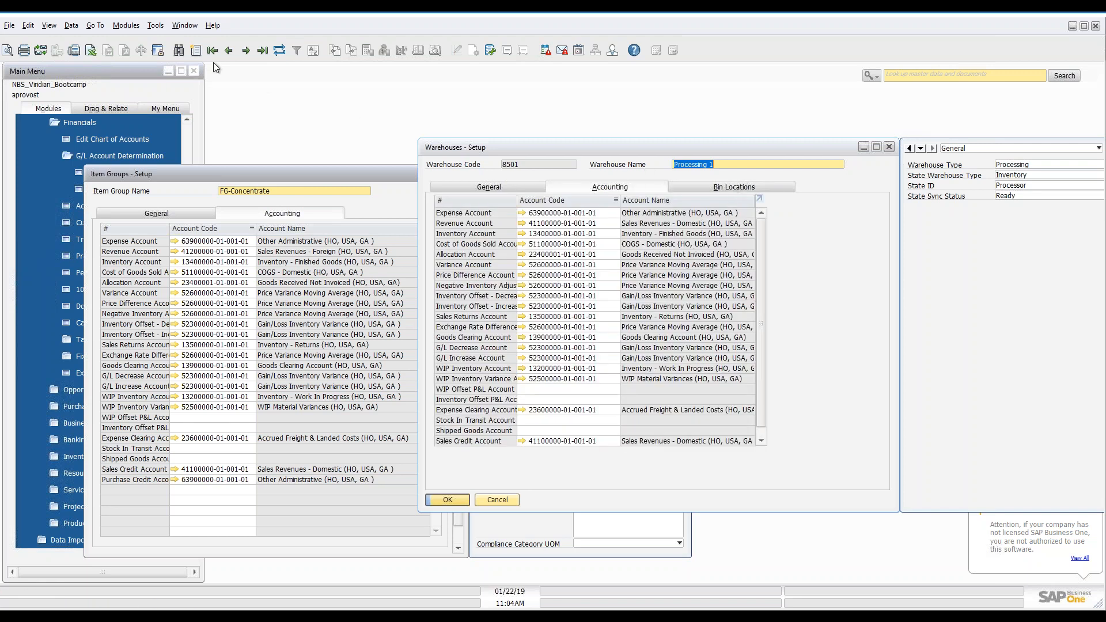
click(229, 50)
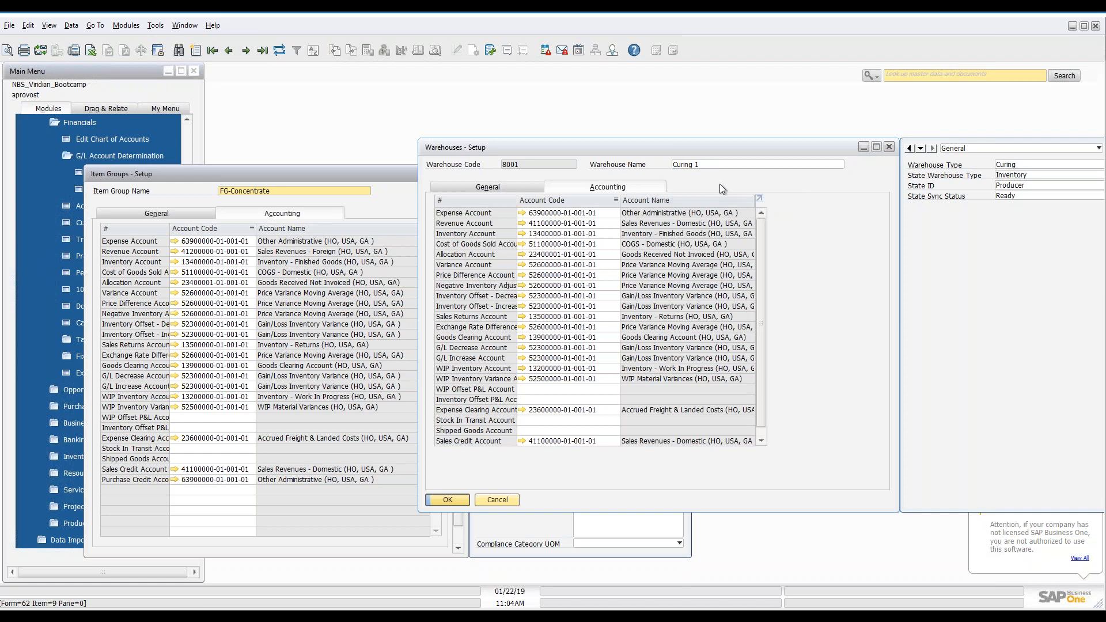
Review the general settings and full list of accounting accounts of warehouse Curing 1, and close its record.
click(513, 189)
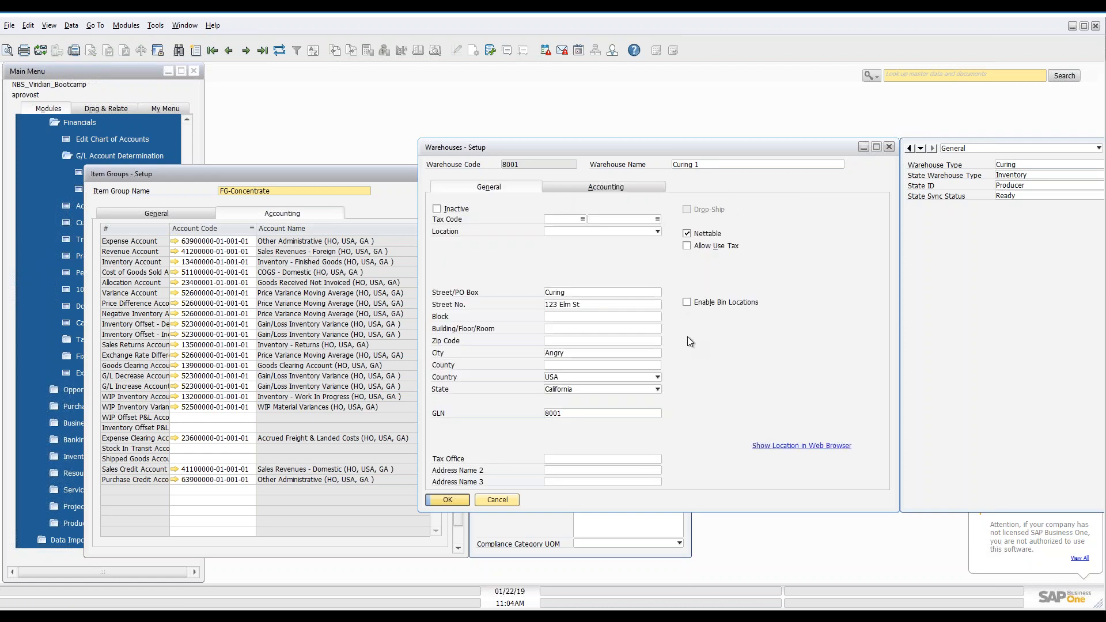
click(605, 187)
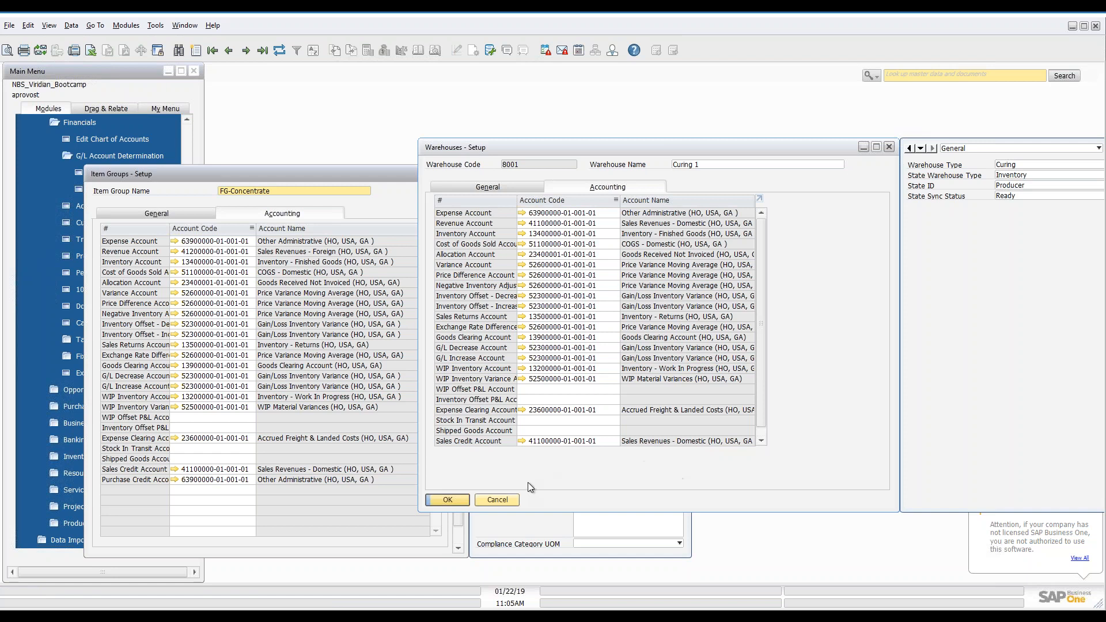
scroll(551, 398, down, 1)
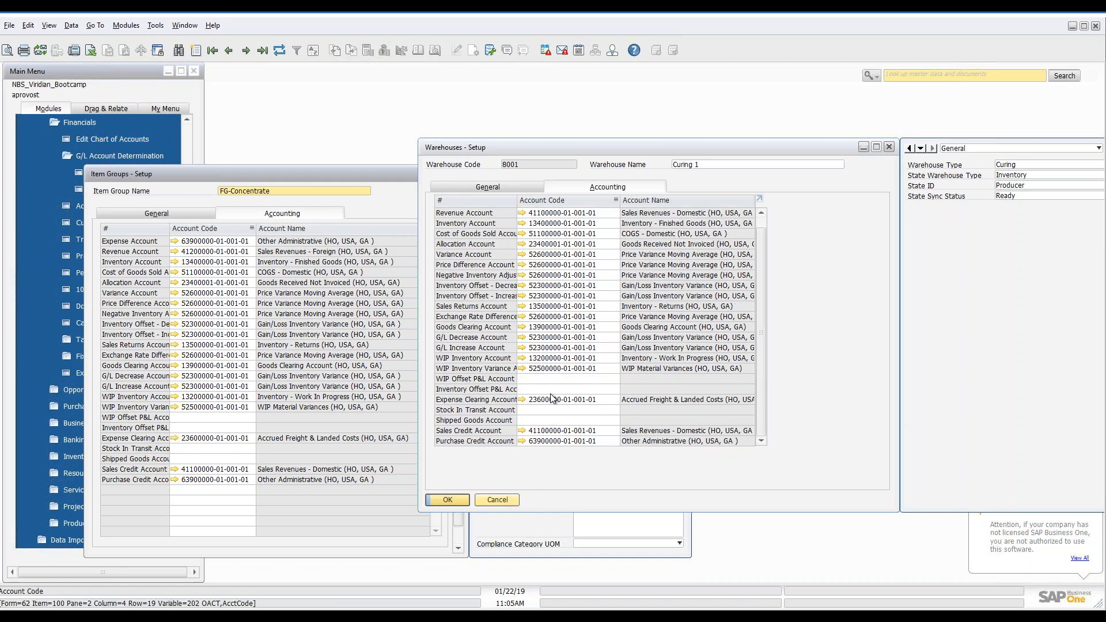
scroll(533, 378, up, 1)
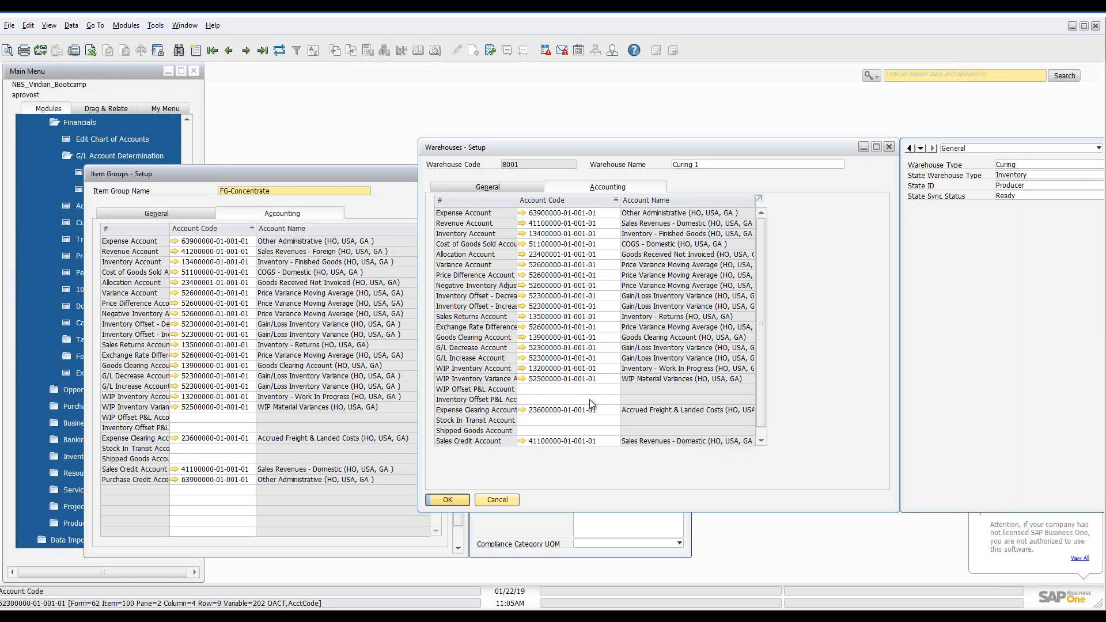
click(497, 500)
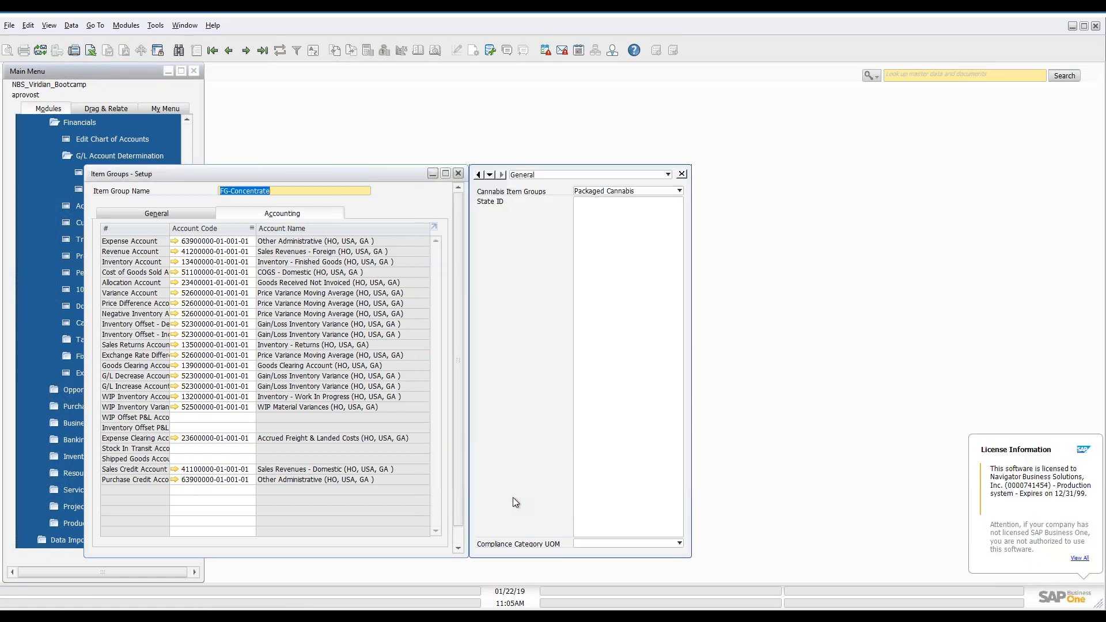
Close the FG-Concentrate item group setup without saving its changes.
drag(406, 173, 615, 130)
click(668, 130)
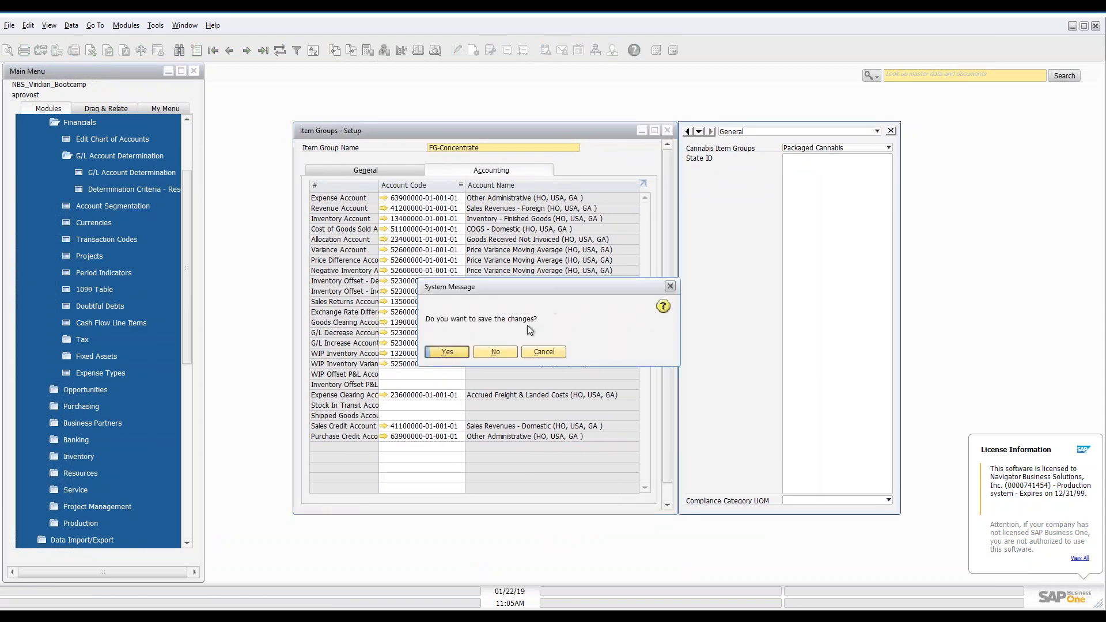
click(504, 351)
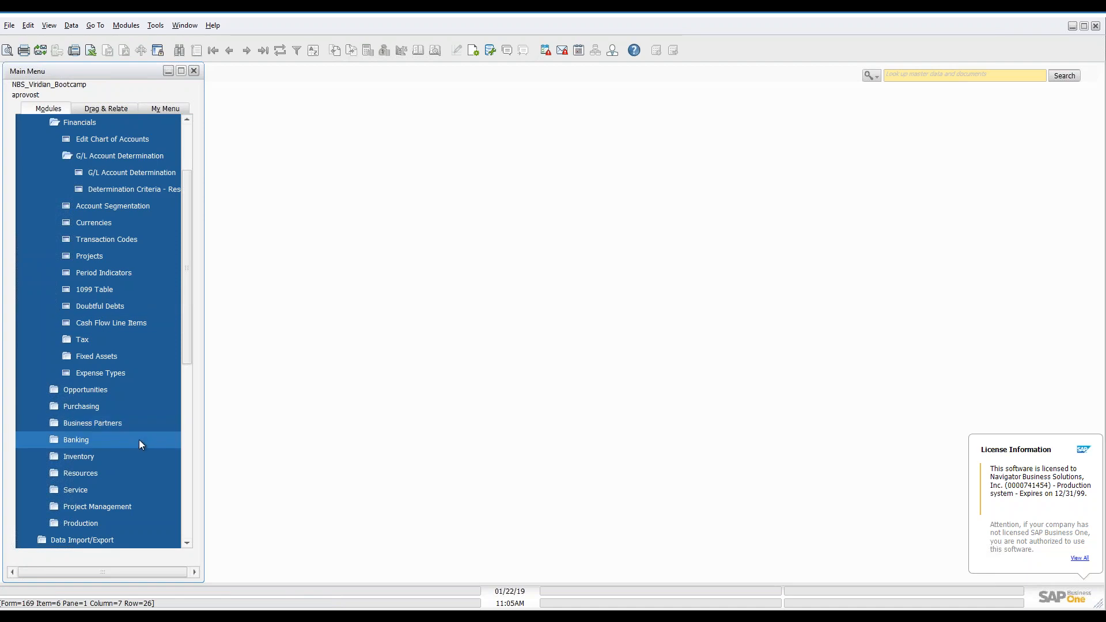
Open Item Master Data in the Inventory module and find item H-1.
scroll(138, 434, down, 5)
scroll(138, 428, down, 3)
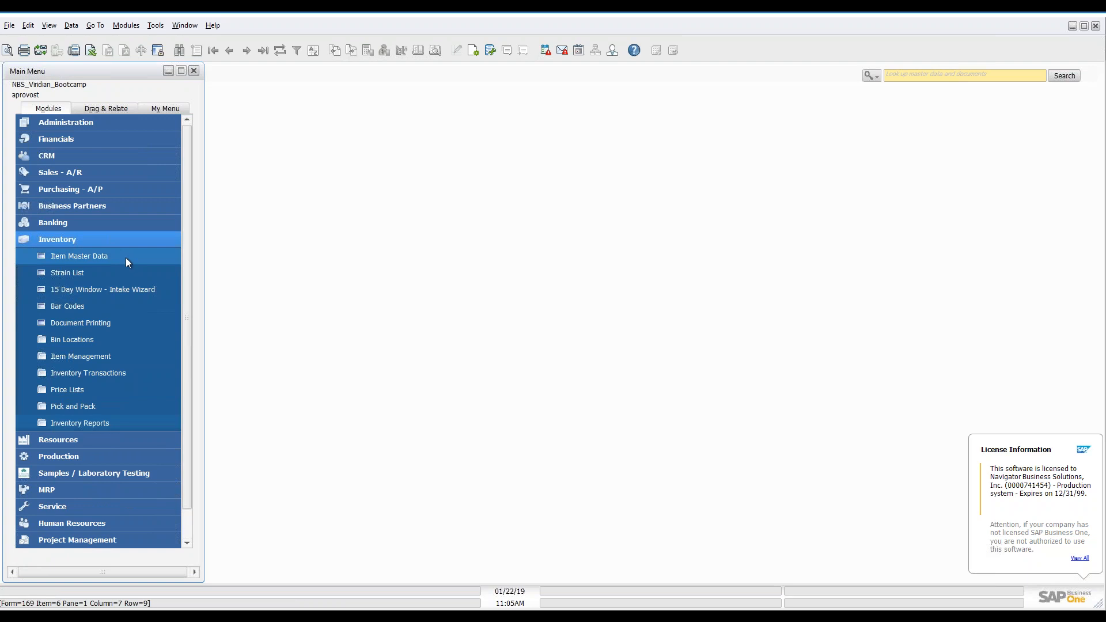
click(125, 256)
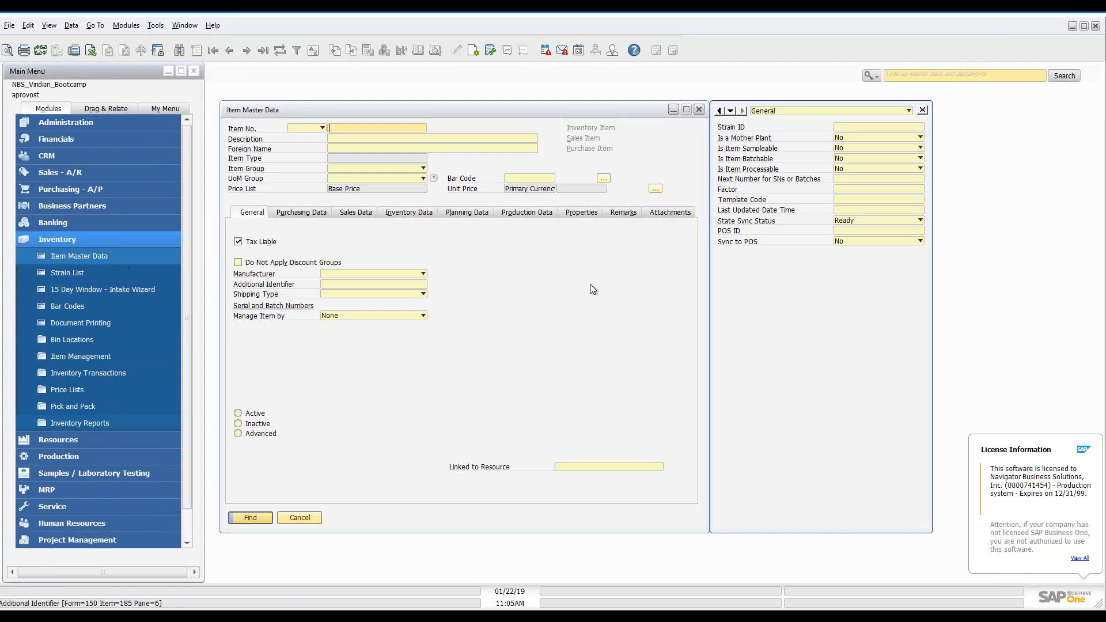
click(249, 51)
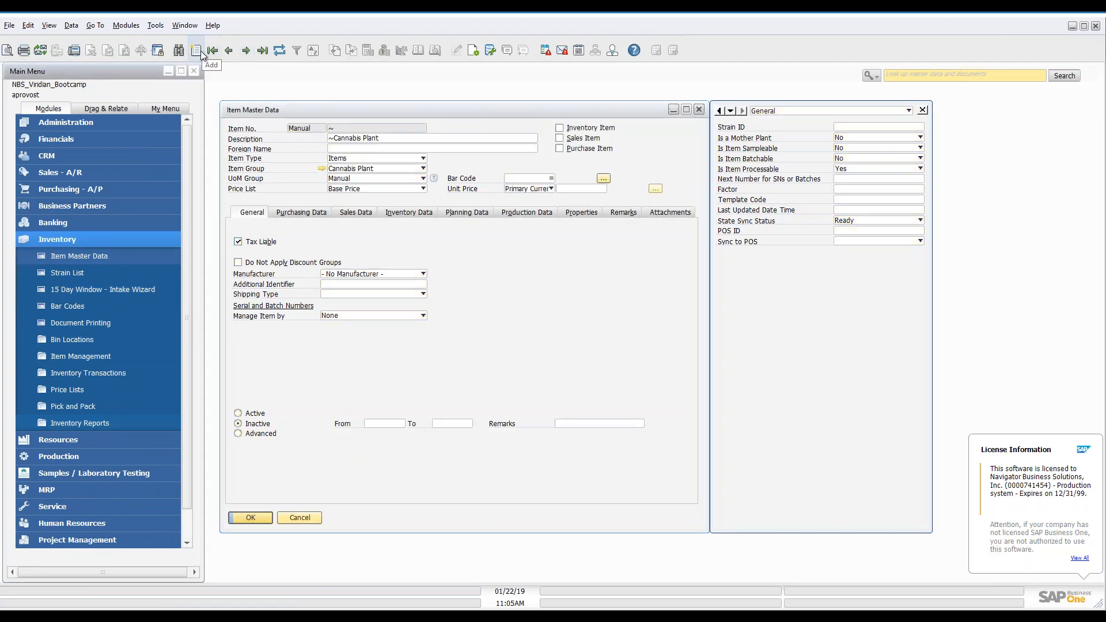
click(179, 50)
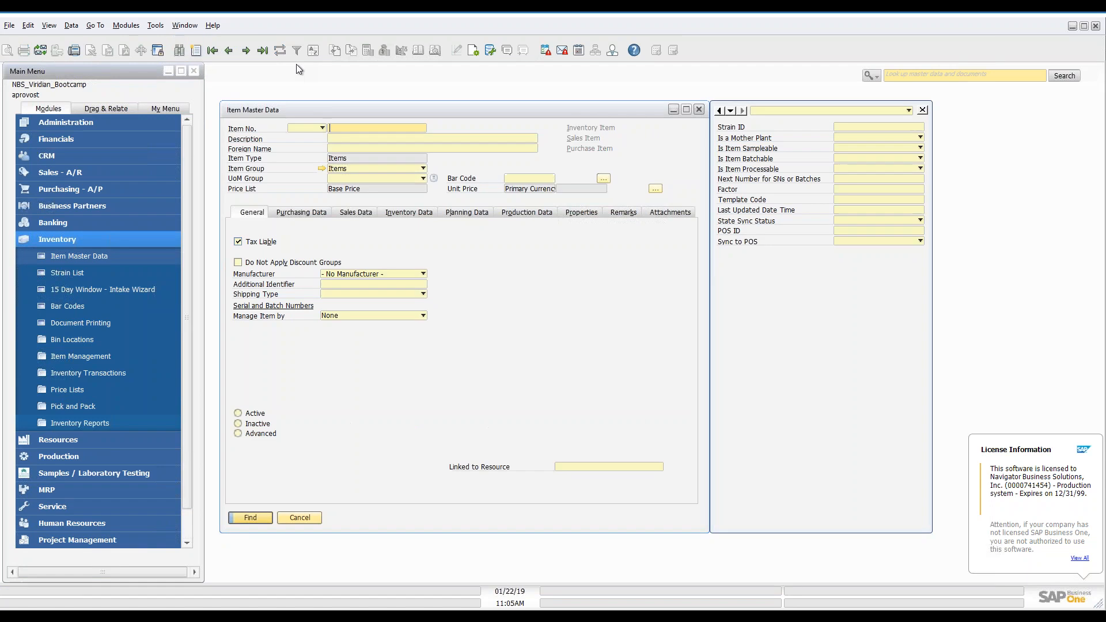
text(h-1)
key(Return)
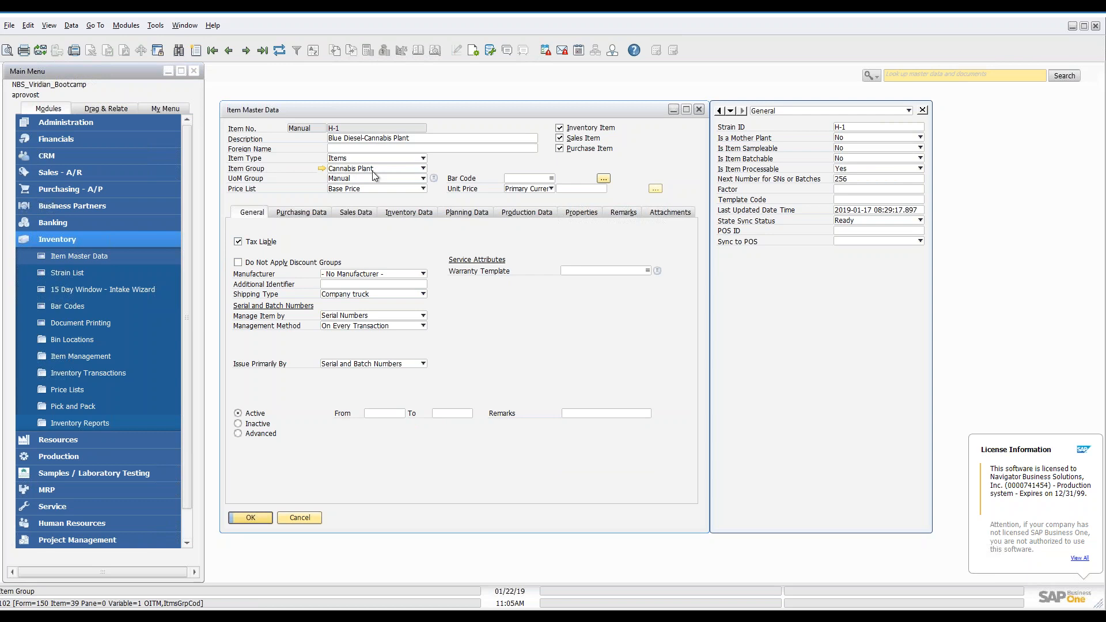
Review the inventory data of item H-1, including its G/L account method and warehouse list through the veg and flower rooms.
click(423, 213)
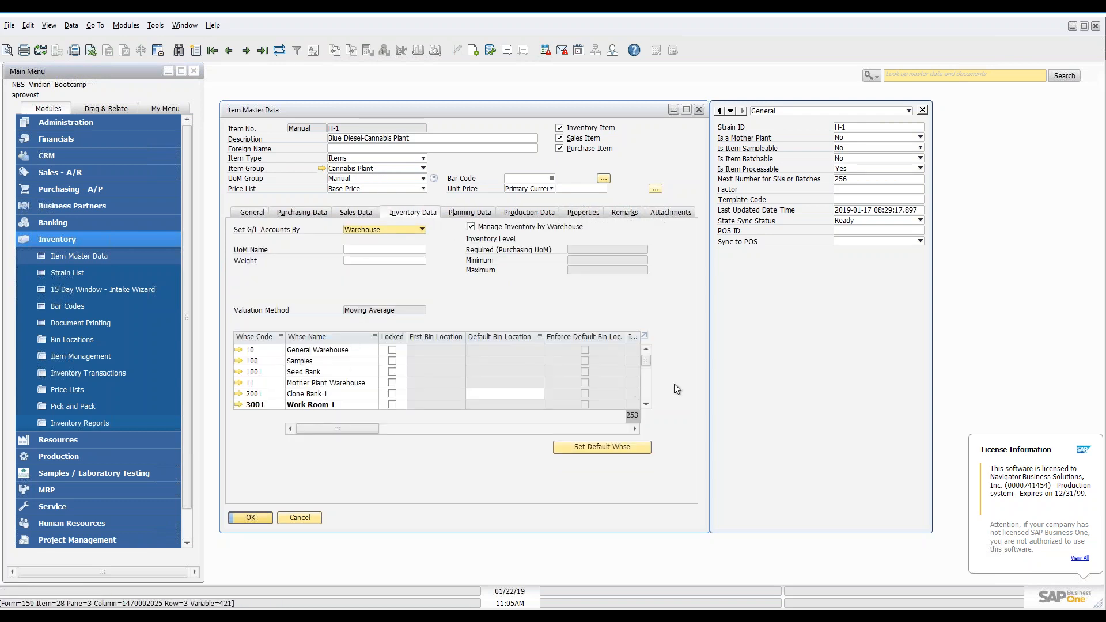
mouse_move(647, 361)
mouse_down()
mouse_move(655, 392)
mouse_move(662, 350)
mouse_up()
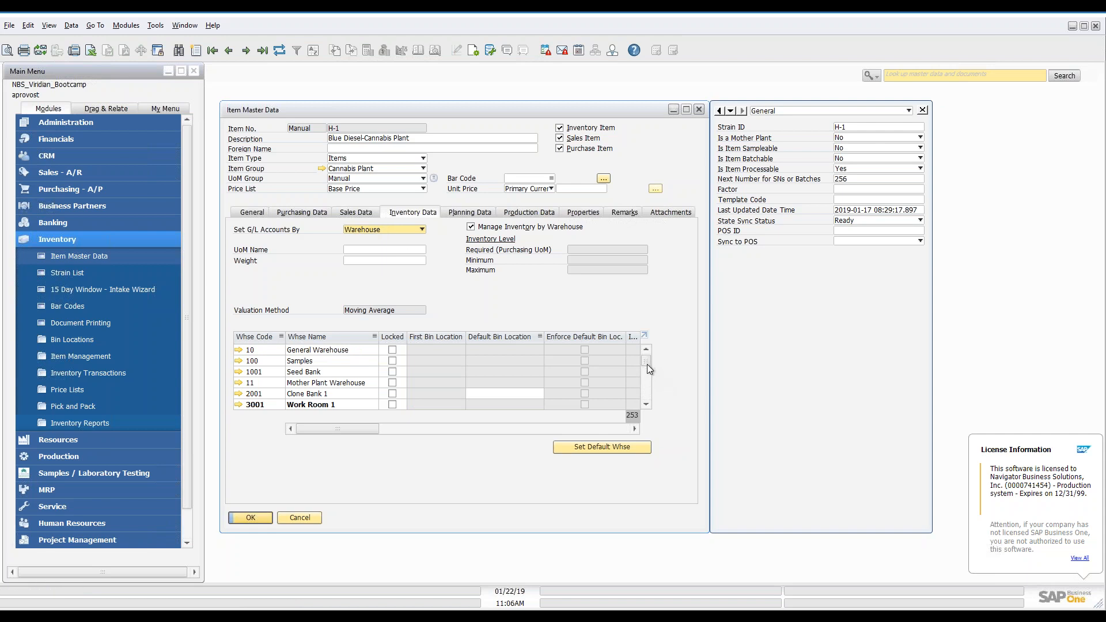
drag(646, 361, 649, 372)
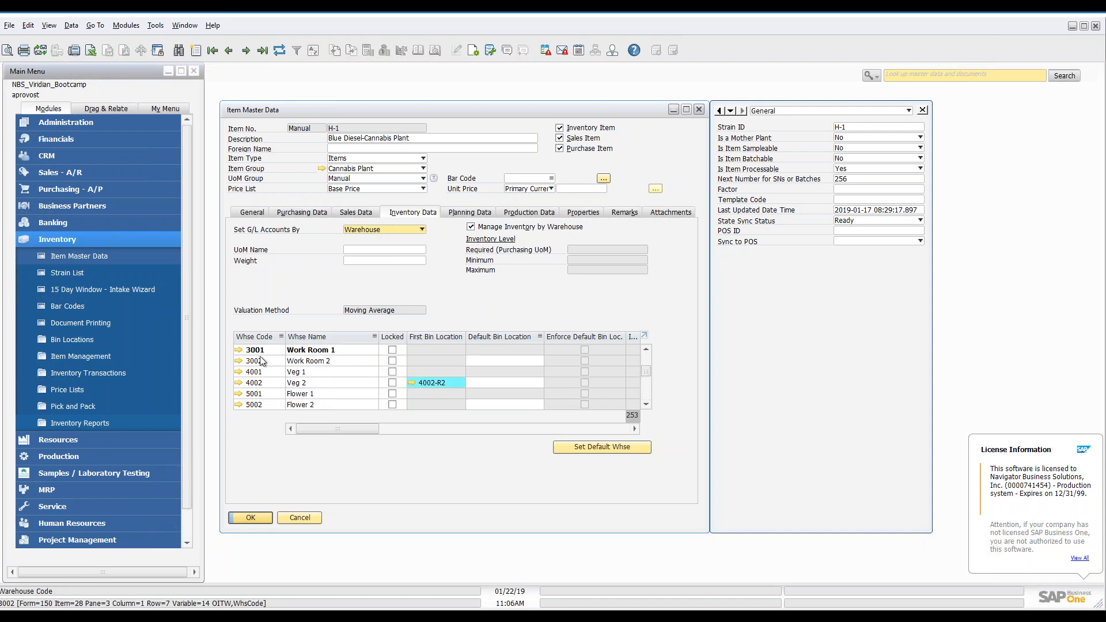
Open the Work Room 1 warehouse record from the item, examine its accounting accounts and close it.
click(239, 350)
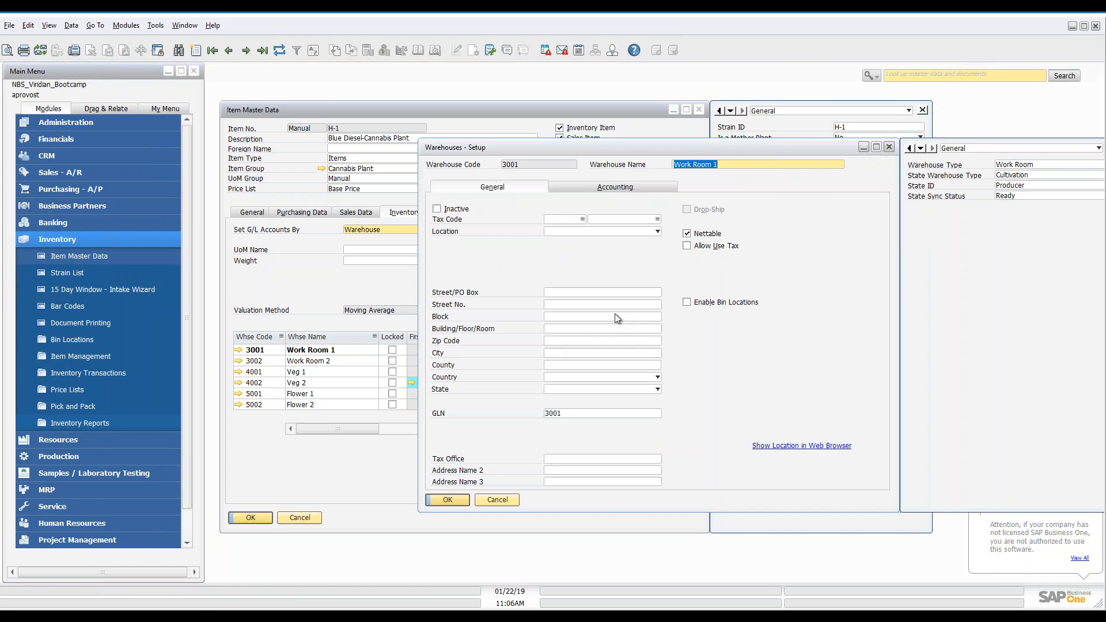
click(635, 186)
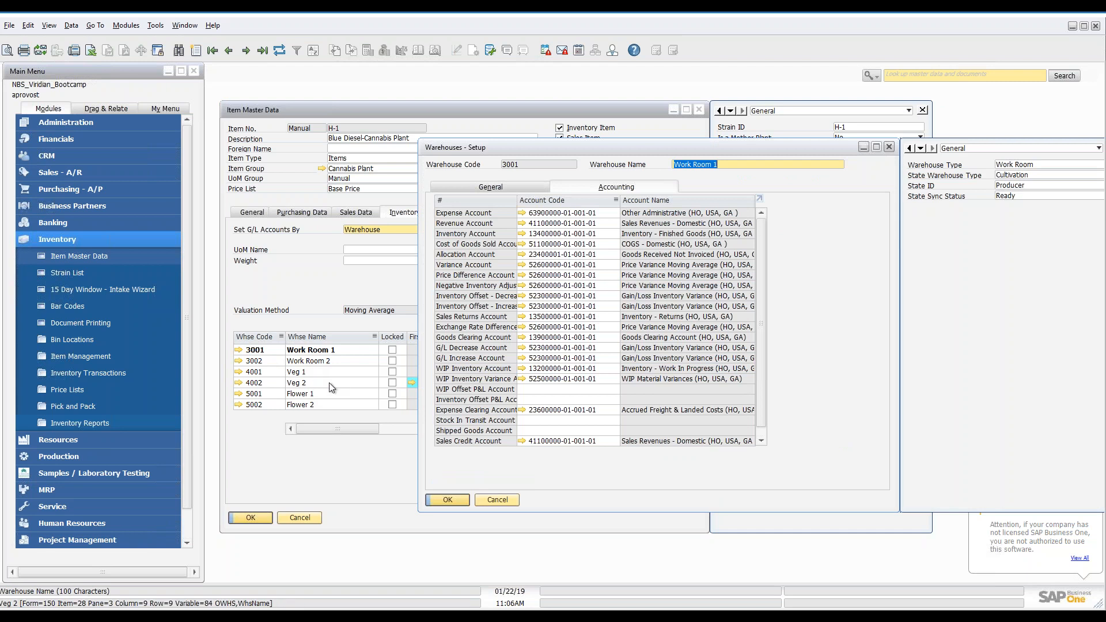
scroll(325, 405, down, 2)
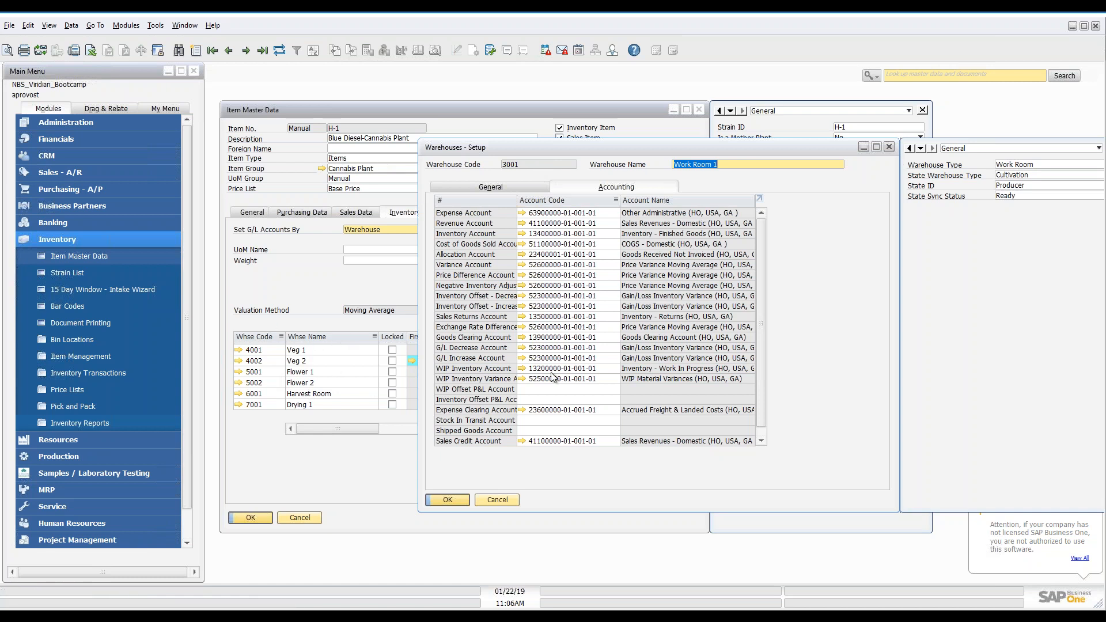
click(497, 500)
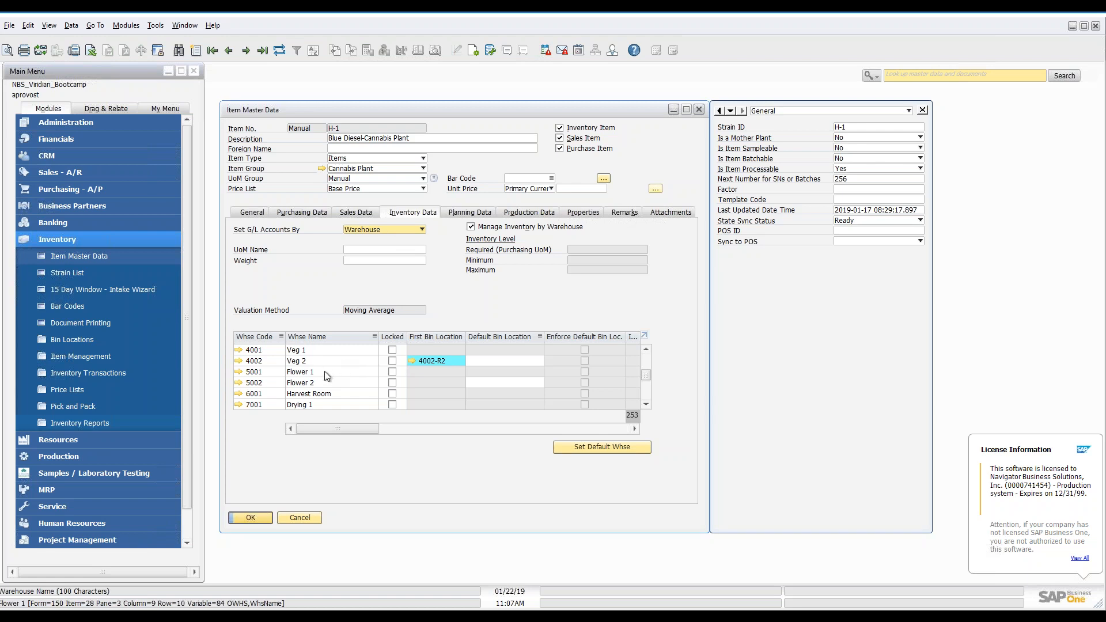
Set the item's G/L accounts by Item Group and review the accounting accounts of its Cannabis Plant item group.
click(416, 230)
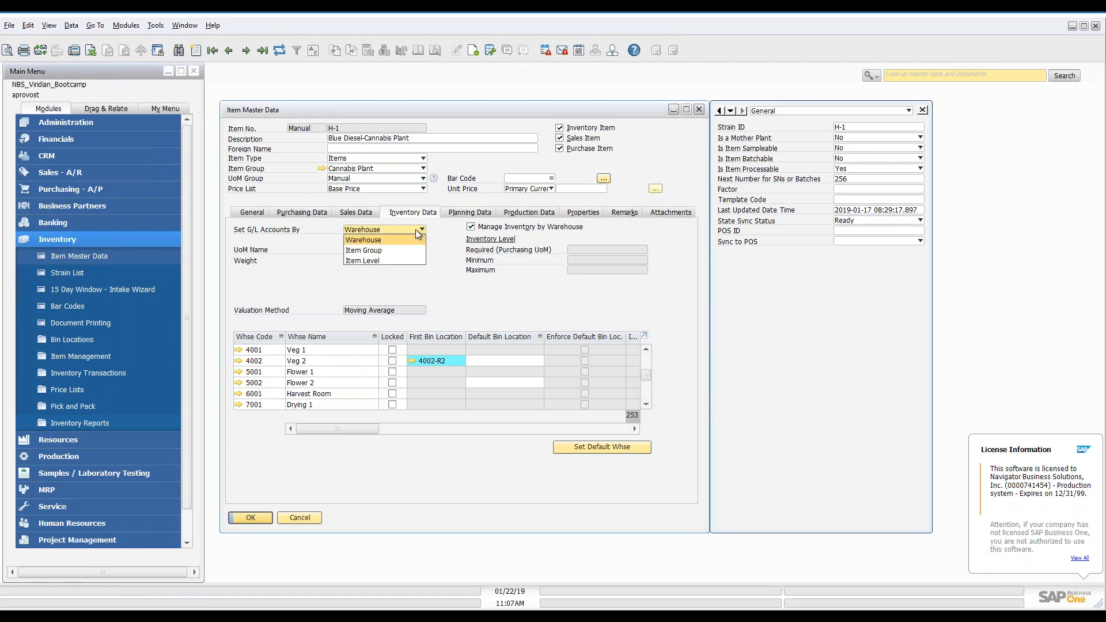
click(391, 250)
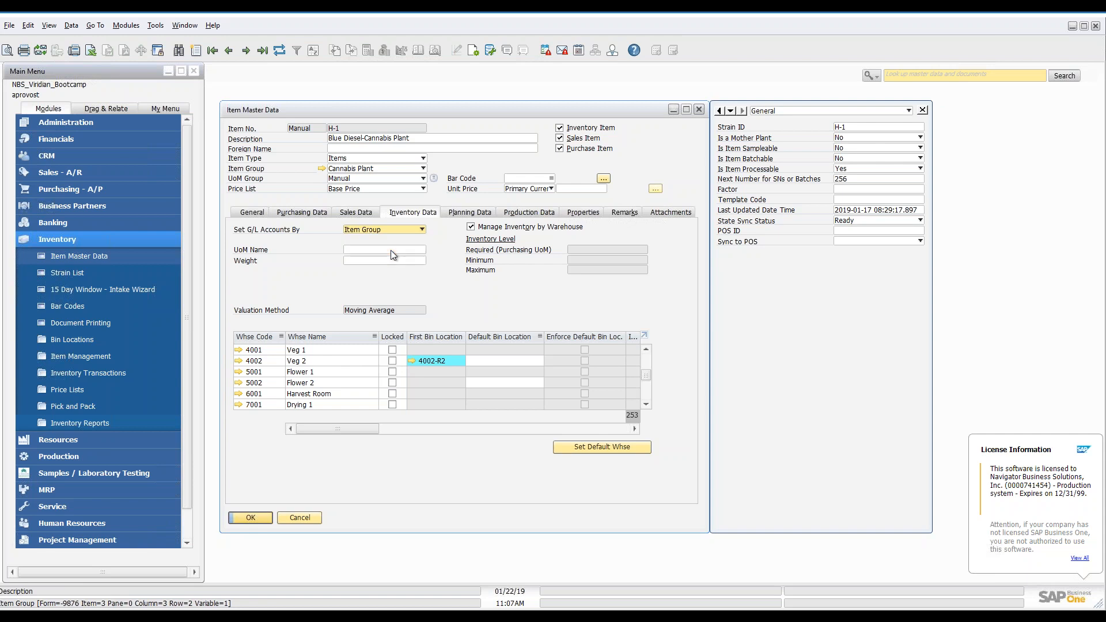
click(322, 168)
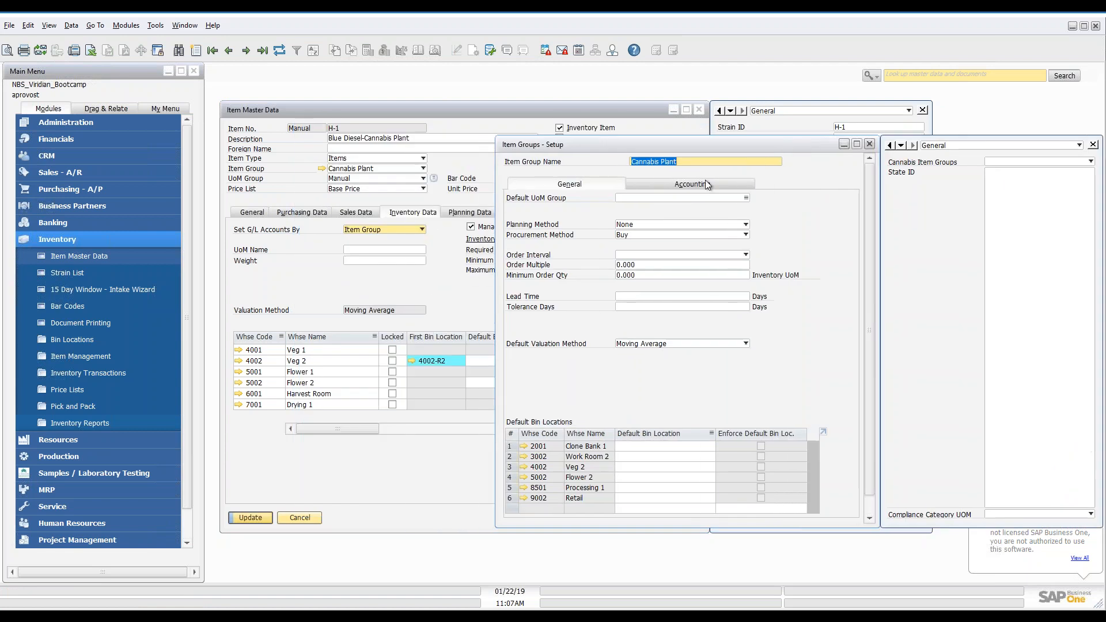
click(695, 184)
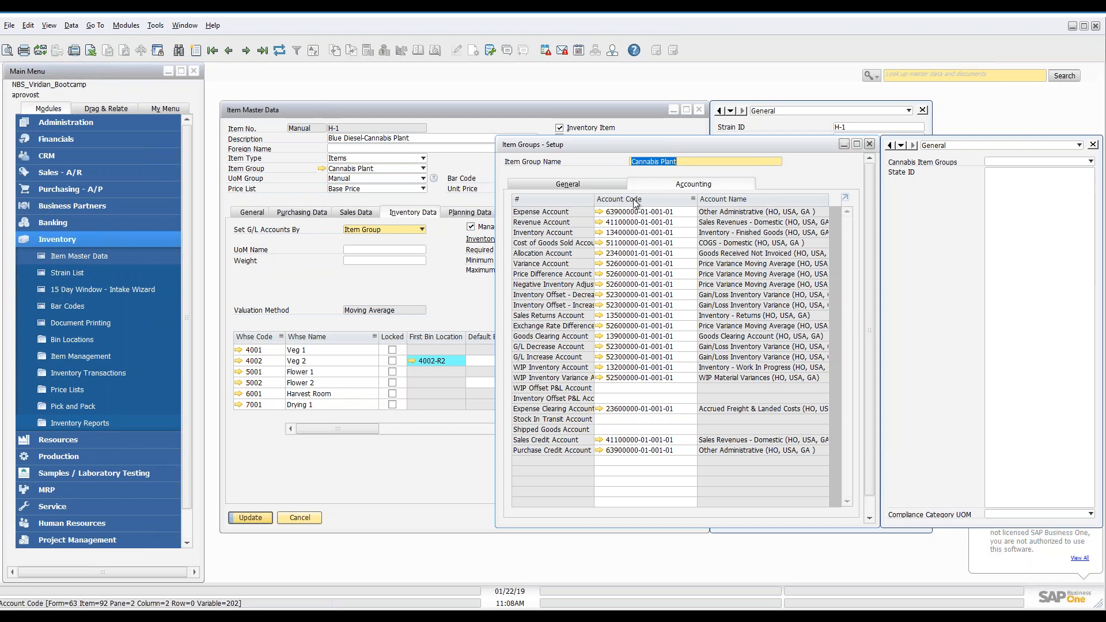
click(870, 145)
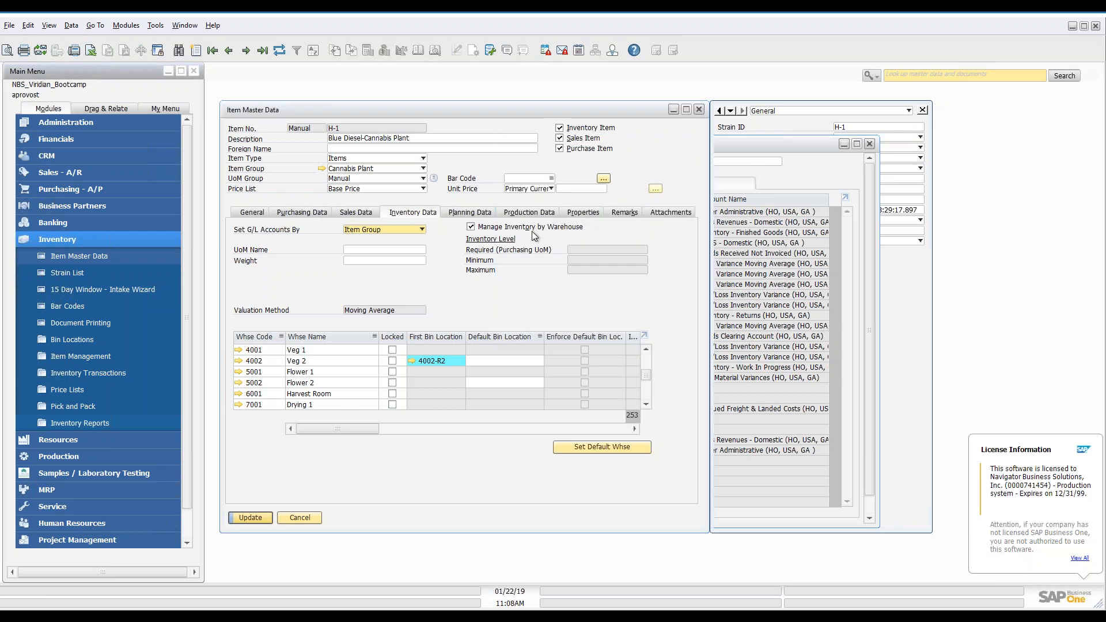
Check the item group assigned to H-1 and the available options for setting its G/L accounts, keeping Item Group selected.
click(366, 171)
click(351, 168)
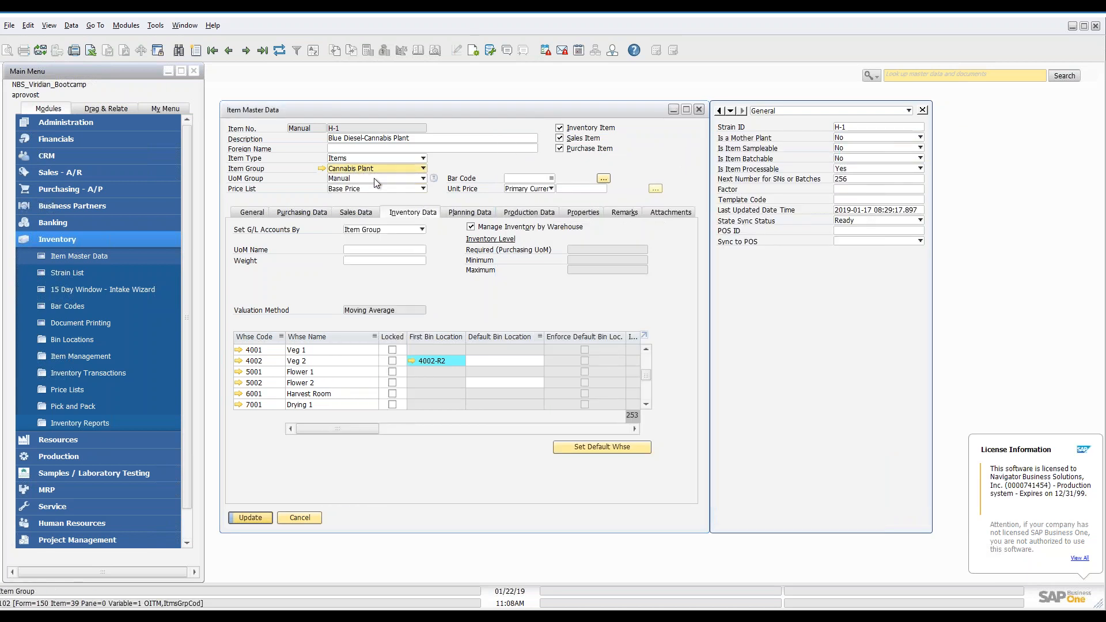
click(373, 230)
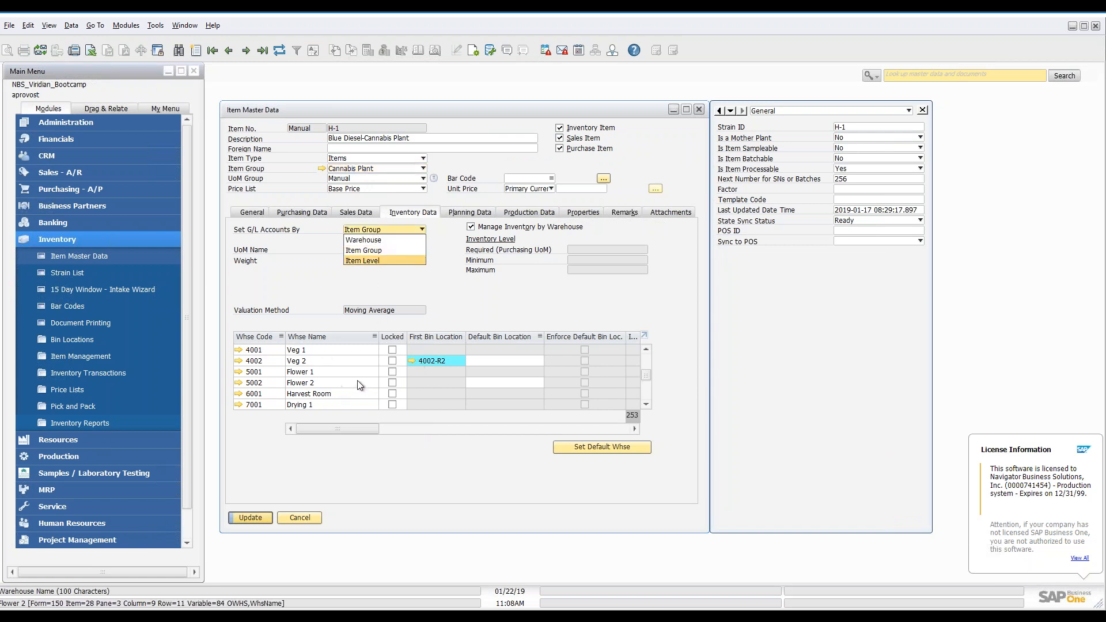
click(456, 295)
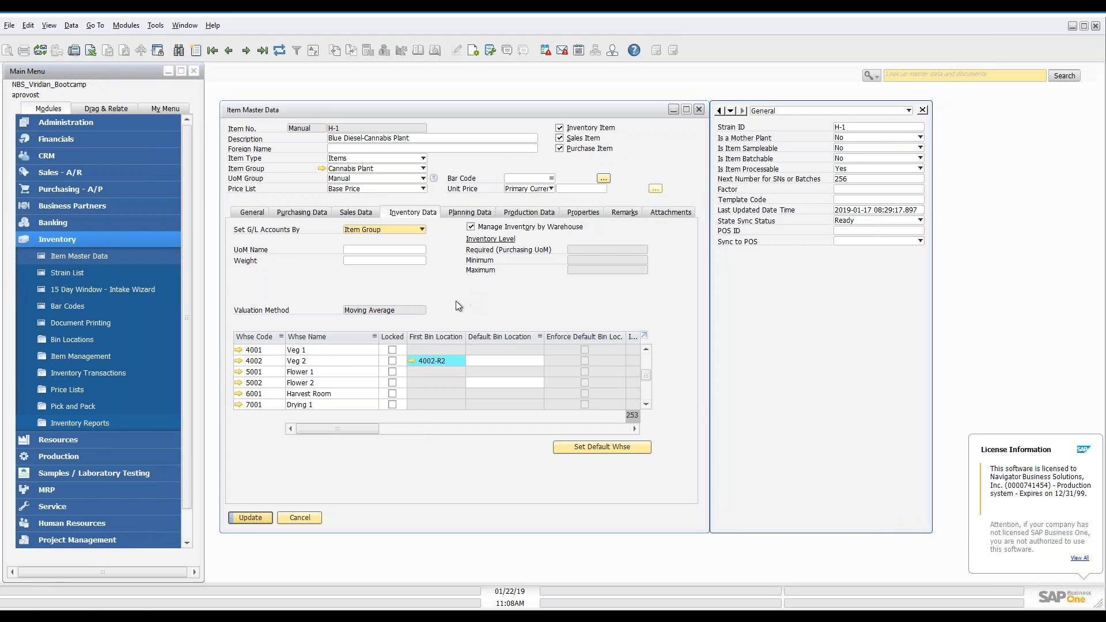
Look over the planning and general data of item H-1 and close the item without updating it.
click(461, 214)
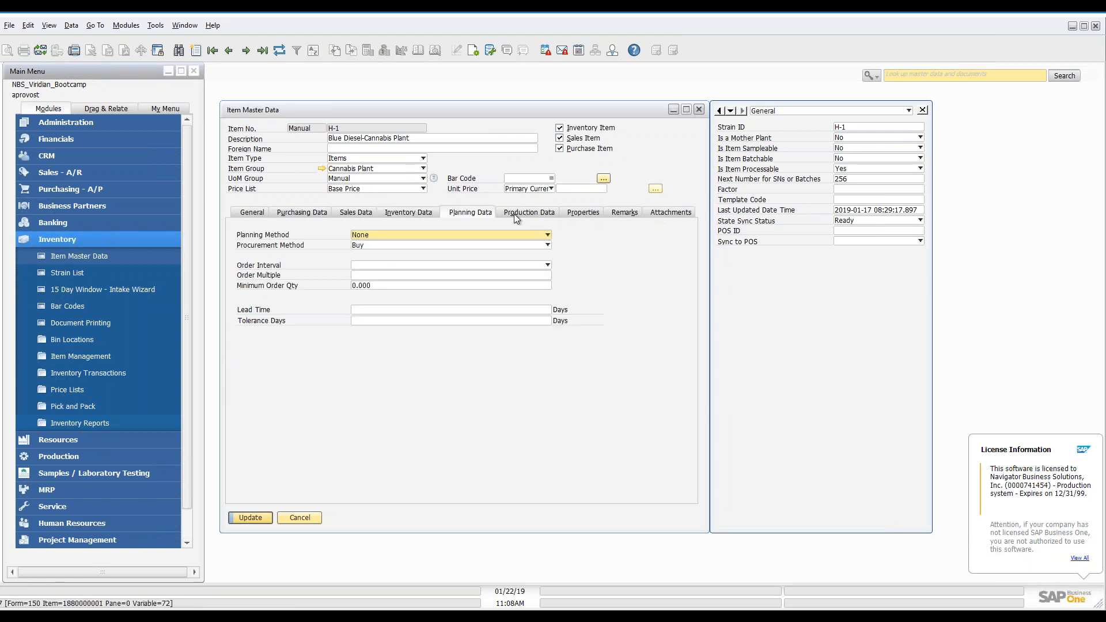
click(380, 215)
click(259, 213)
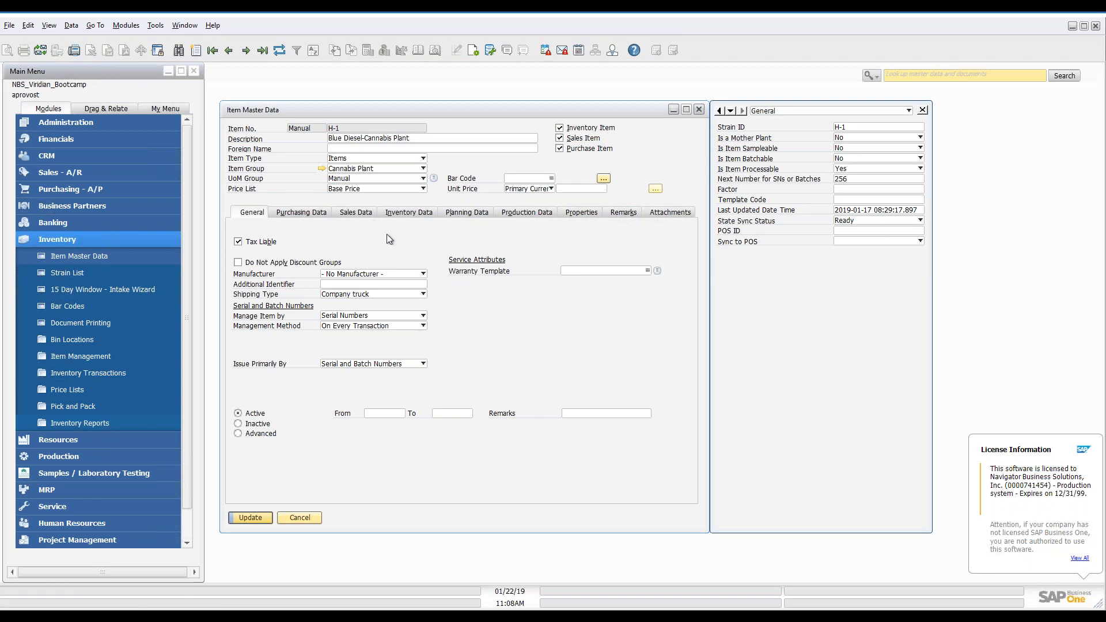
click(300, 517)
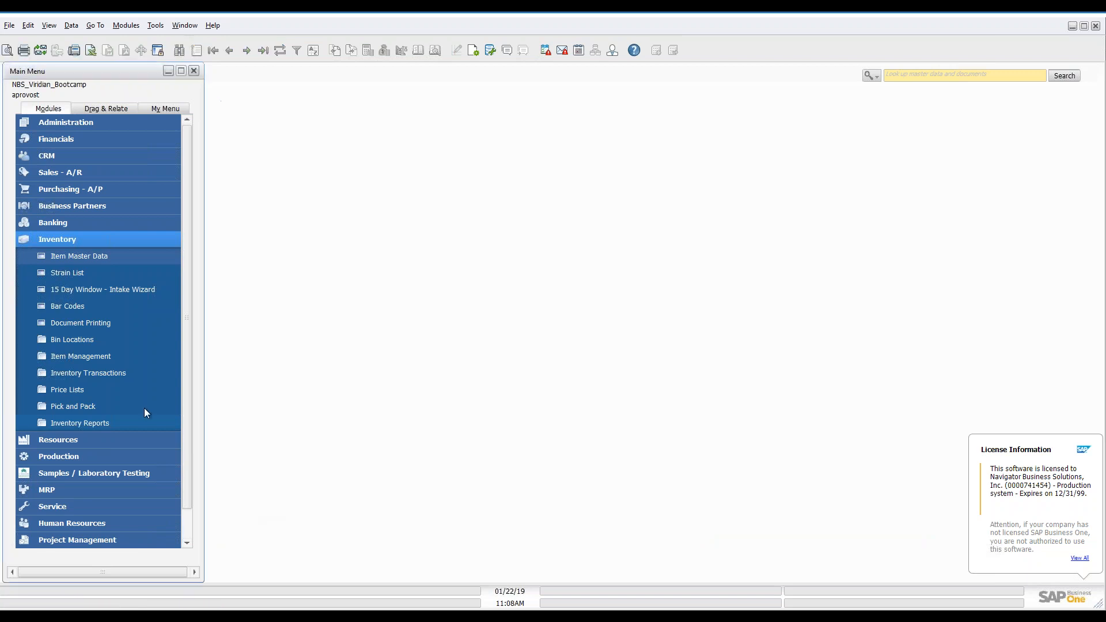
Open Employee Master Data in Human Resources, display the first employee record and view its membership roles and teams.
click(52, 237)
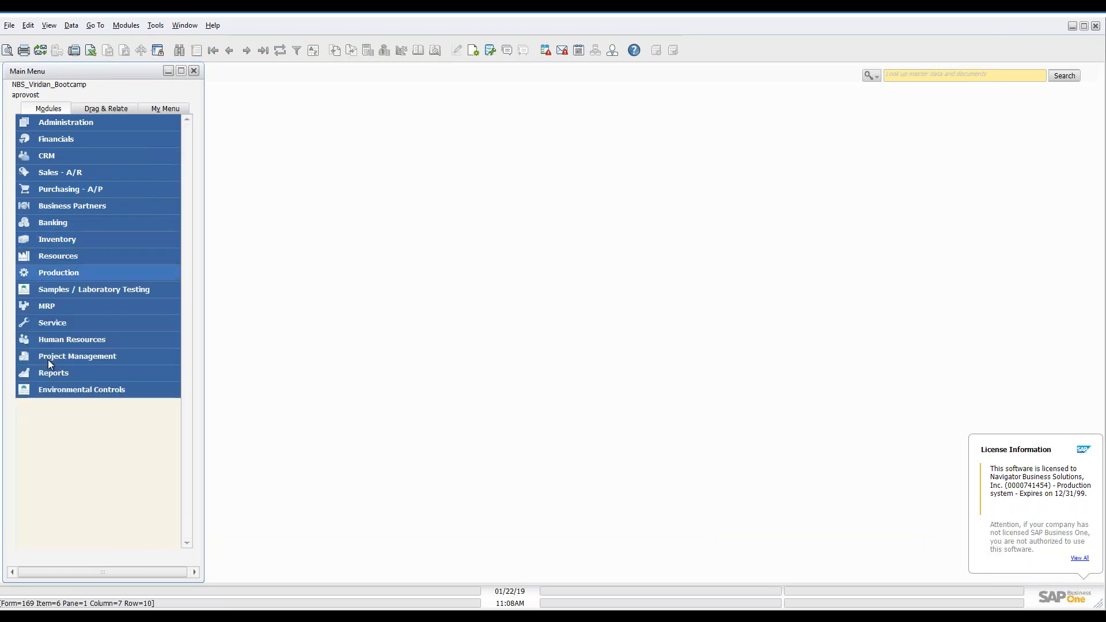
click(54, 339)
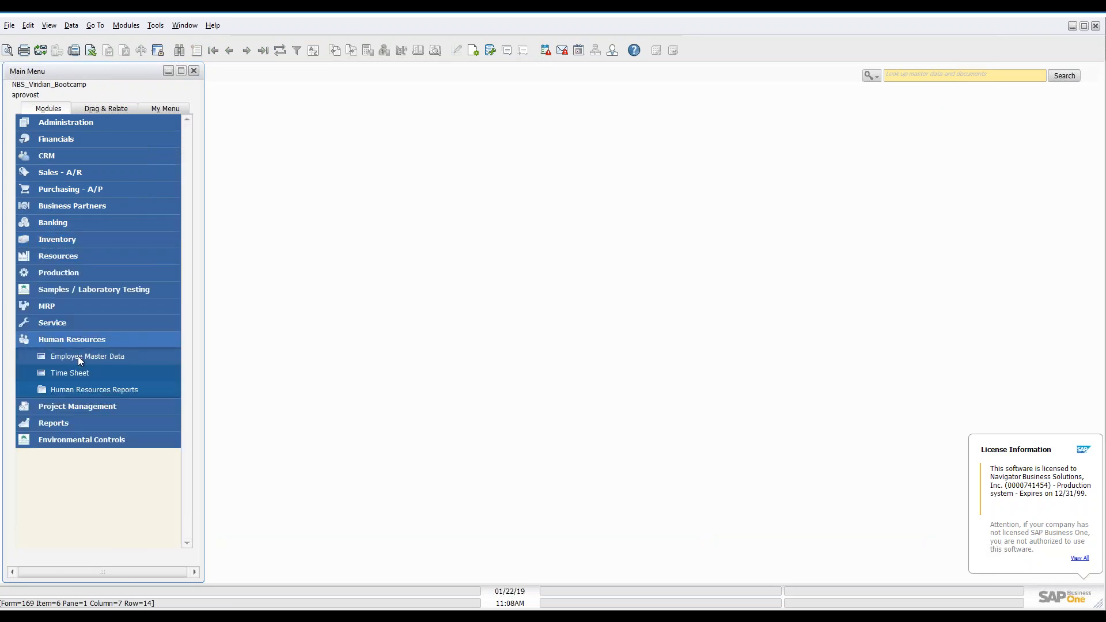
click(77, 357)
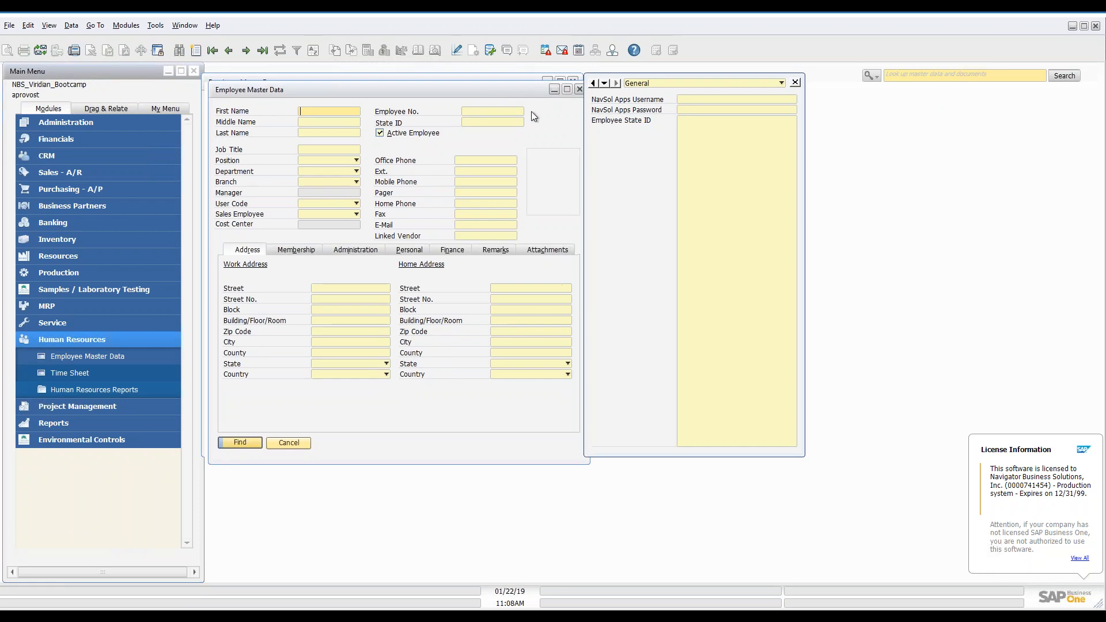
click(246, 50)
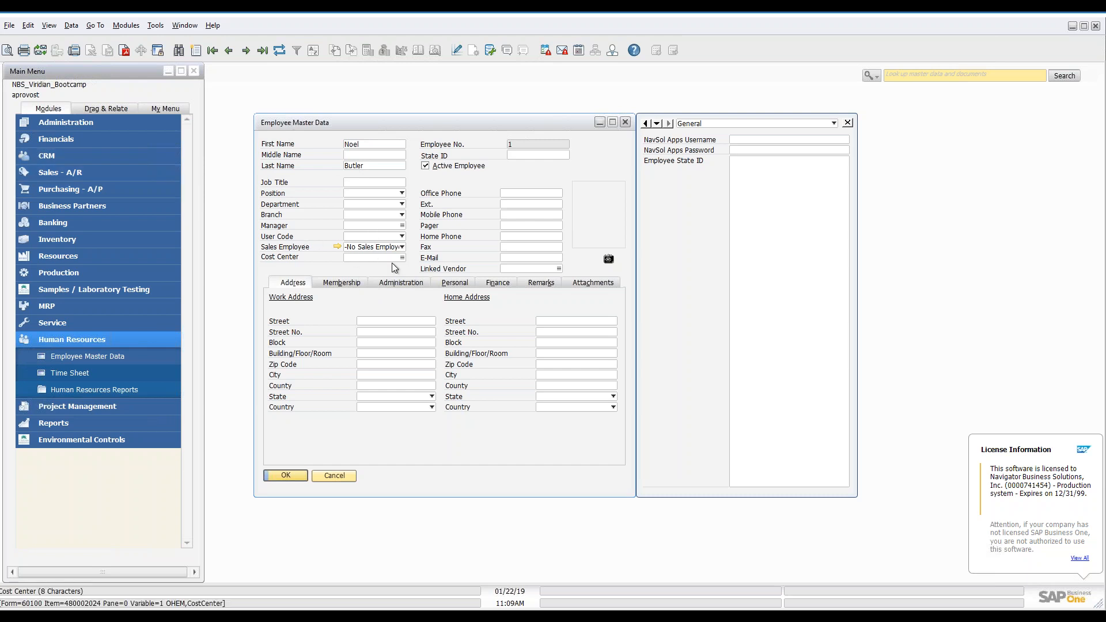
click(343, 282)
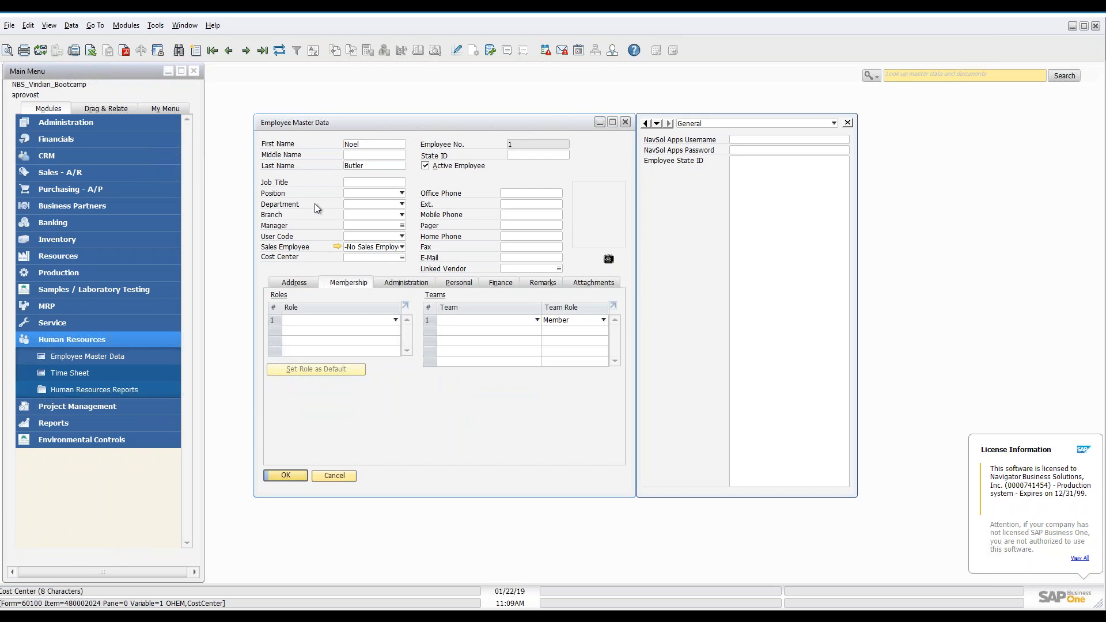
Browse forward through the employee records to the employee with the Driver role and Drivers team membership.
click(246, 50)
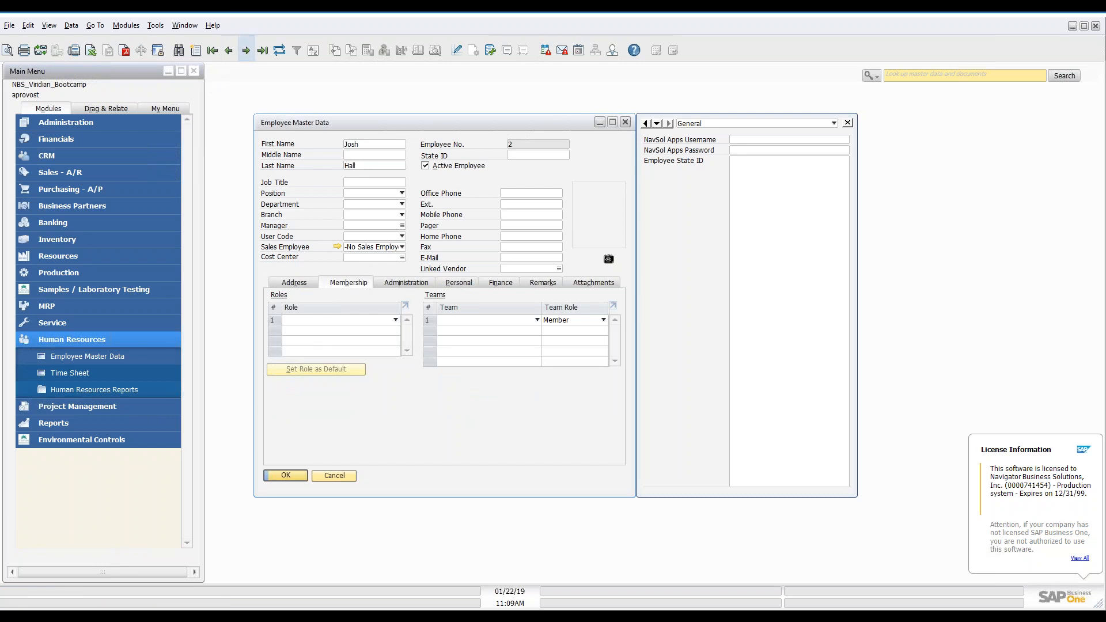
click(246, 50)
click(246, 50)
click(246, 50)
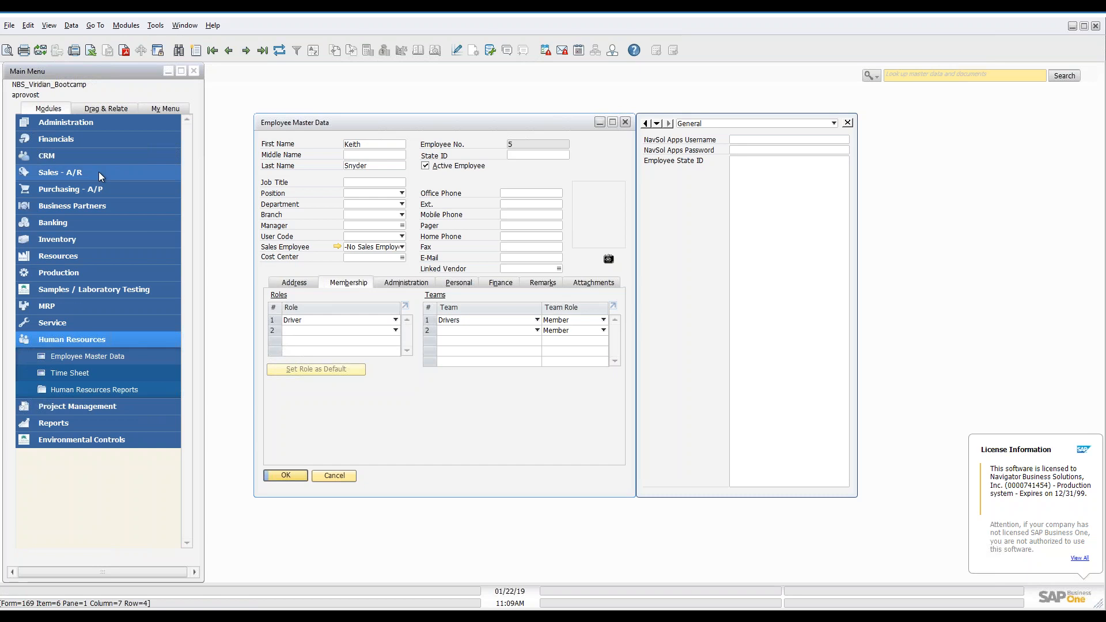
Review the employee's administration, personal, finance, remarks and membership details, and close the record without changes.
click(414, 283)
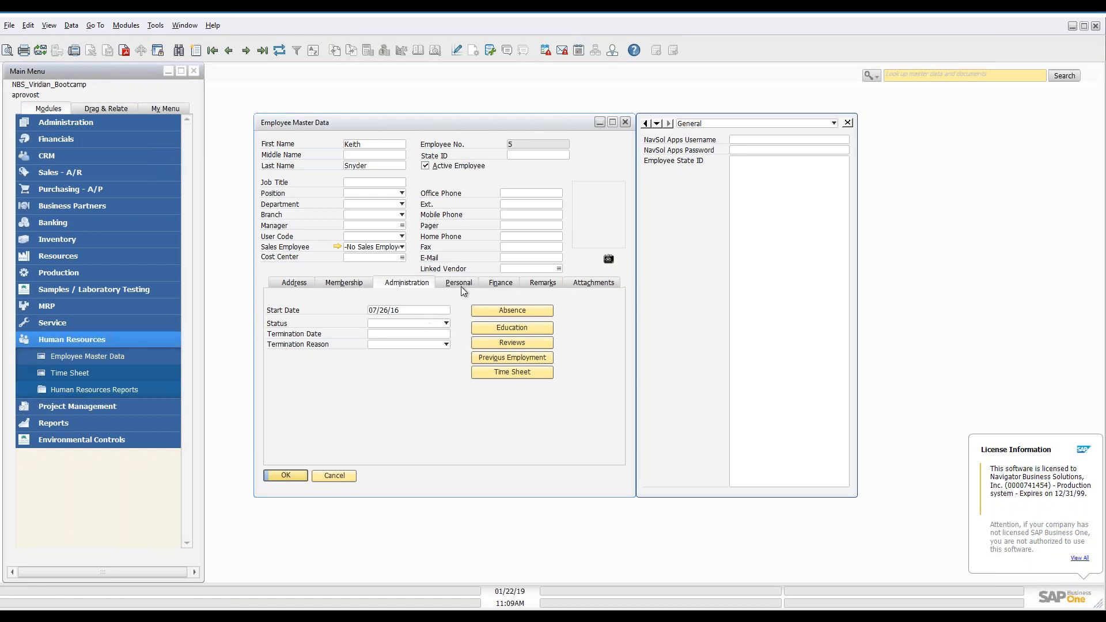
click(460, 283)
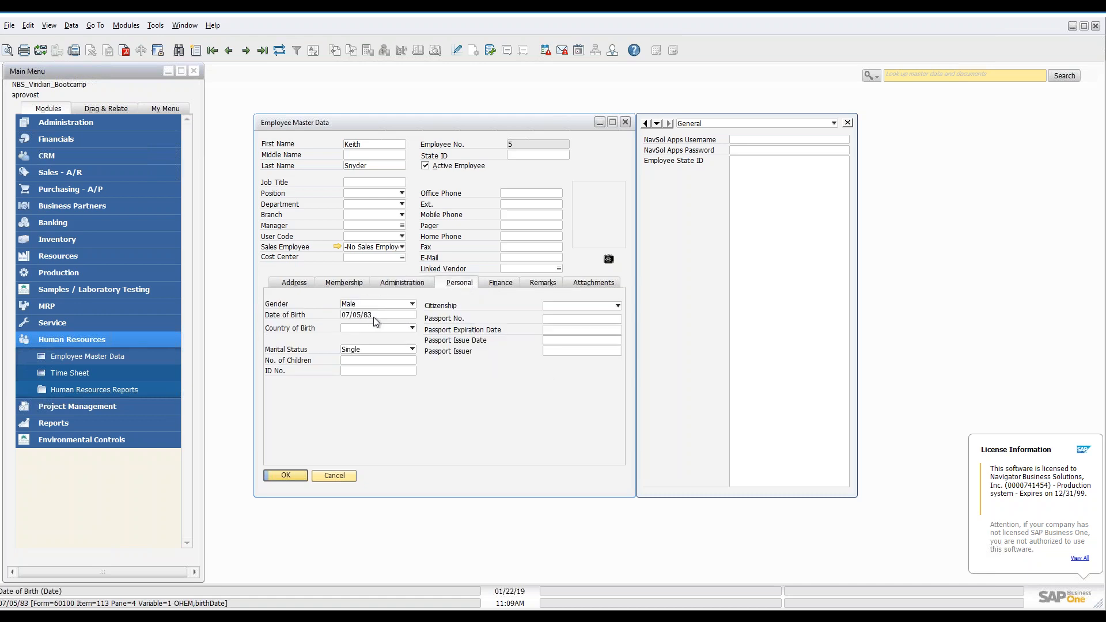
click(510, 285)
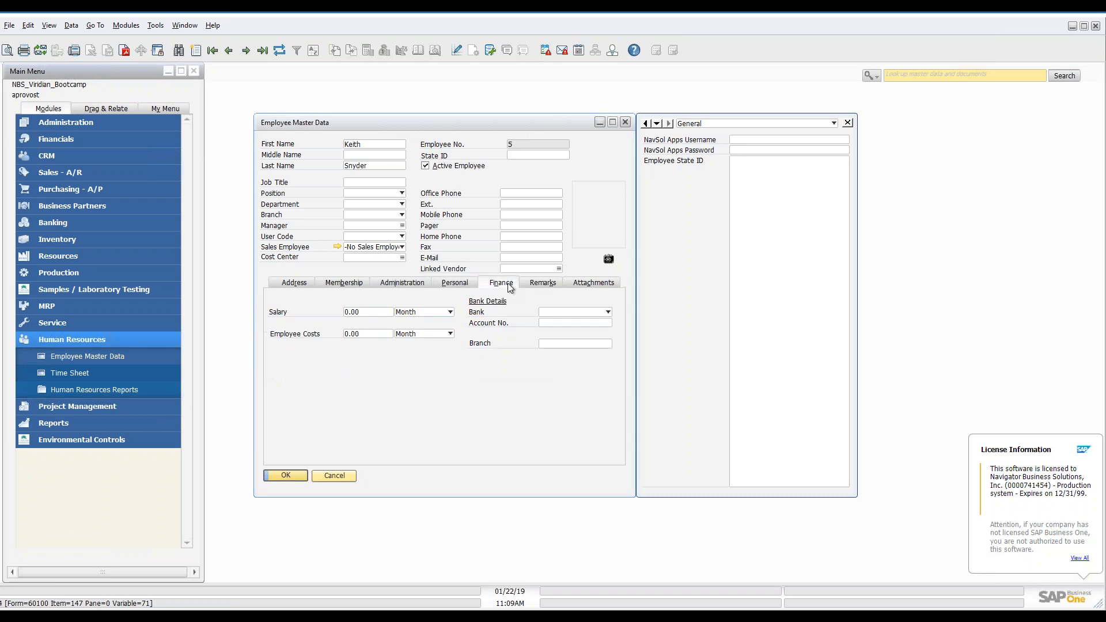
click(541, 284)
click(468, 283)
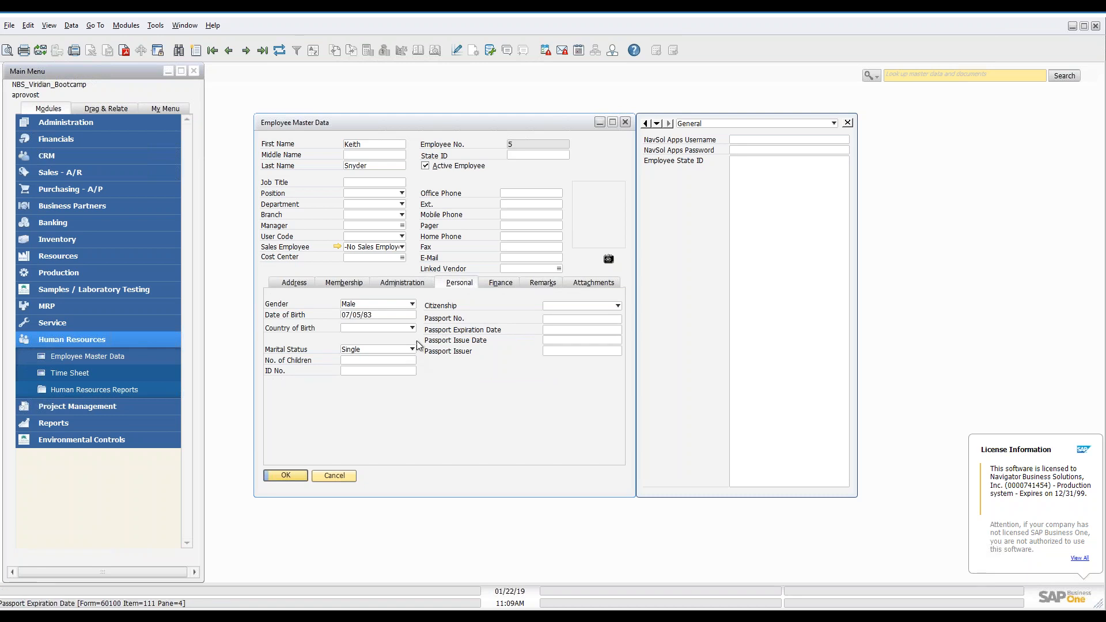
click(354, 283)
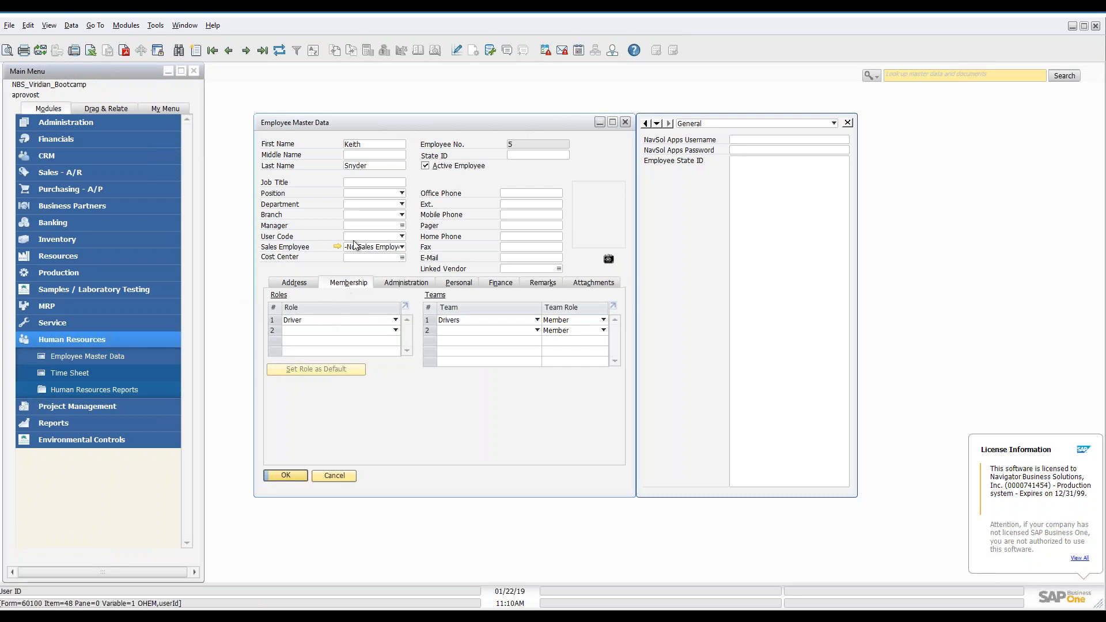
click(340, 474)
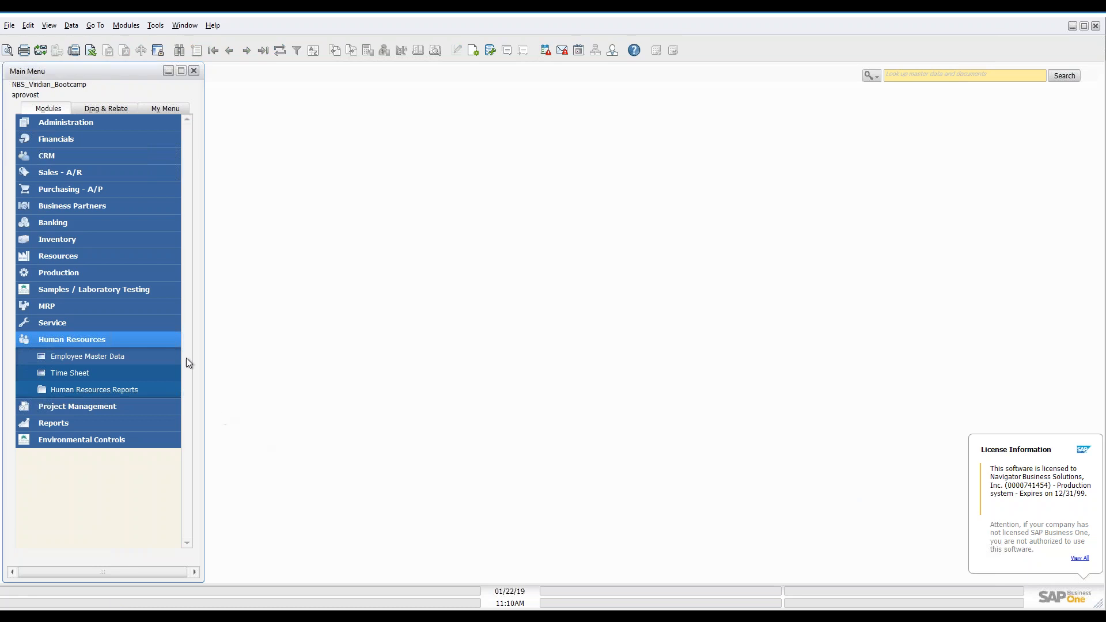
Reopen a blank Employee Master Data search form from the Human Resources module.
click(103, 340)
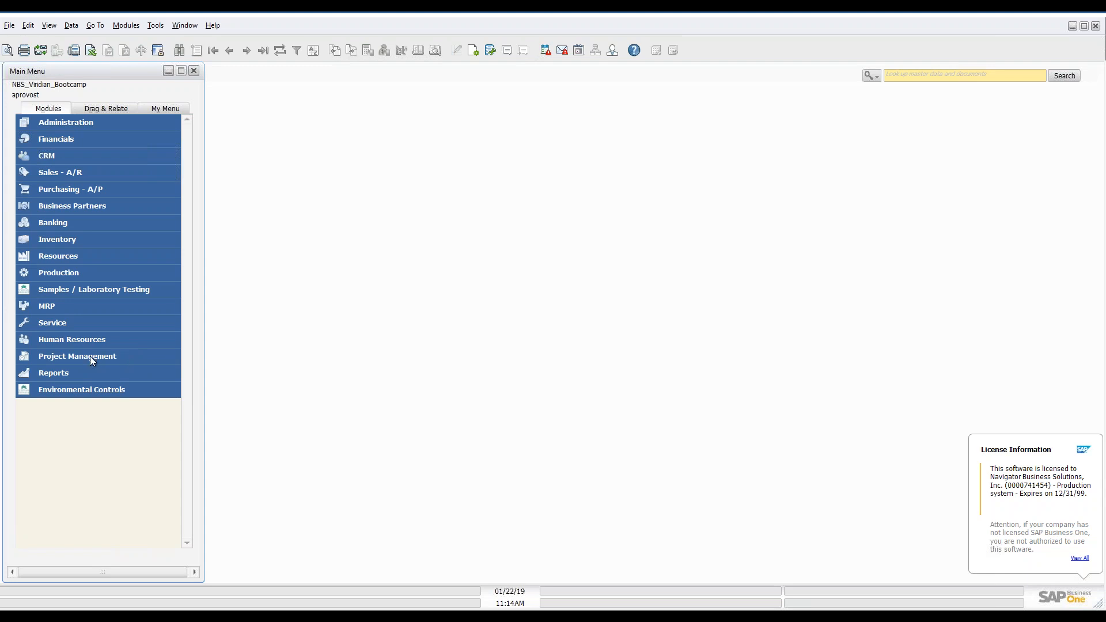
click(85, 339)
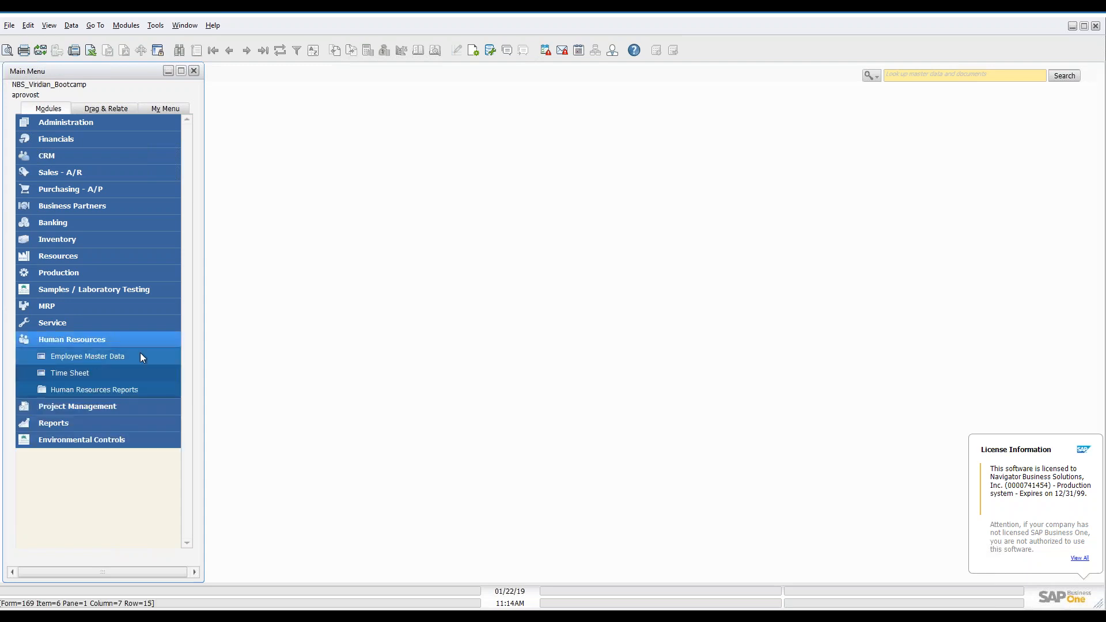
click(91, 356)
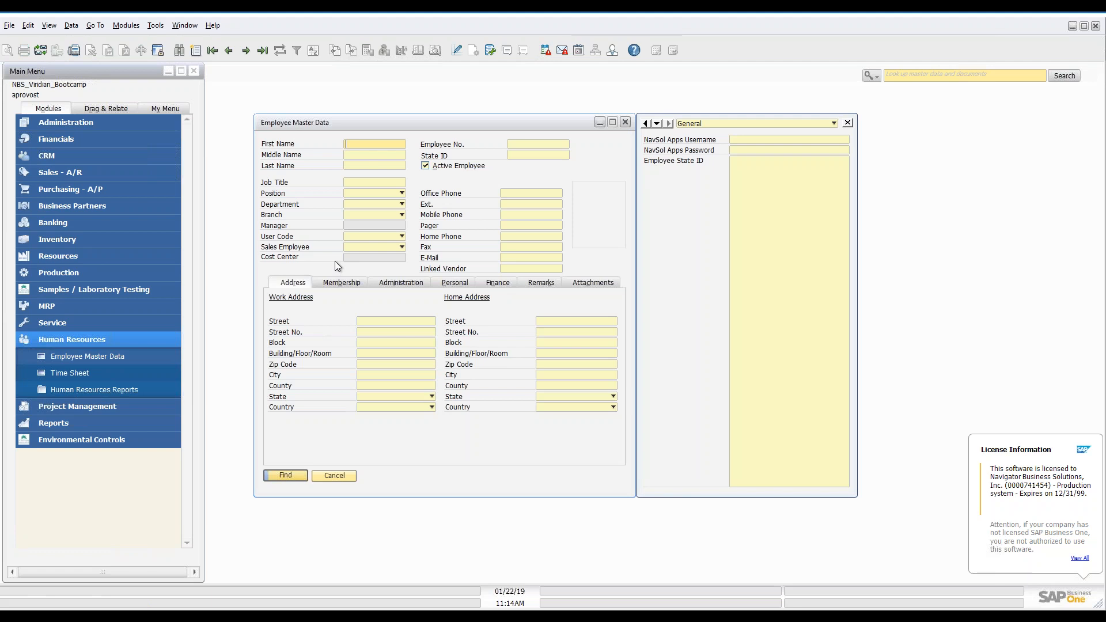